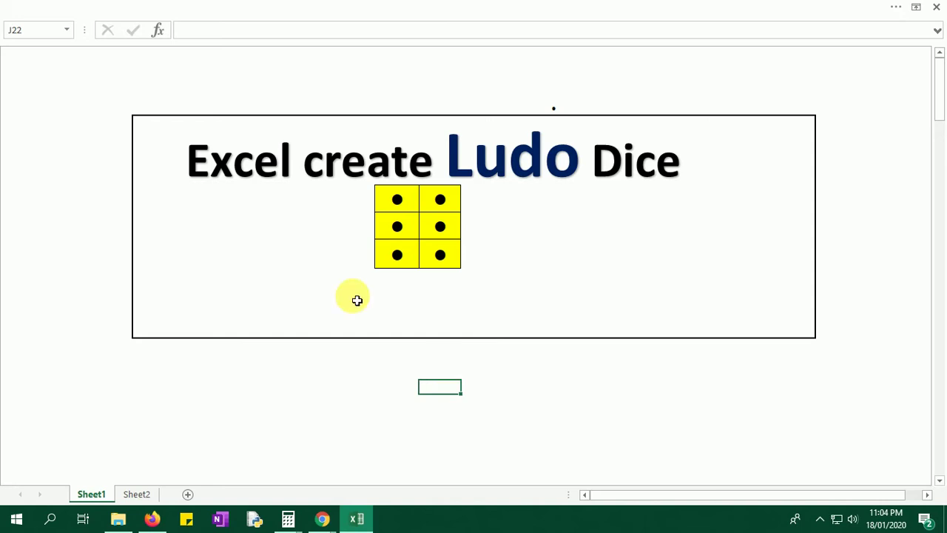
- Inspect the dice formula in cell I12 on Sheet1 without changing it
{"action": "left_click", "coordinate": [394, 169]}
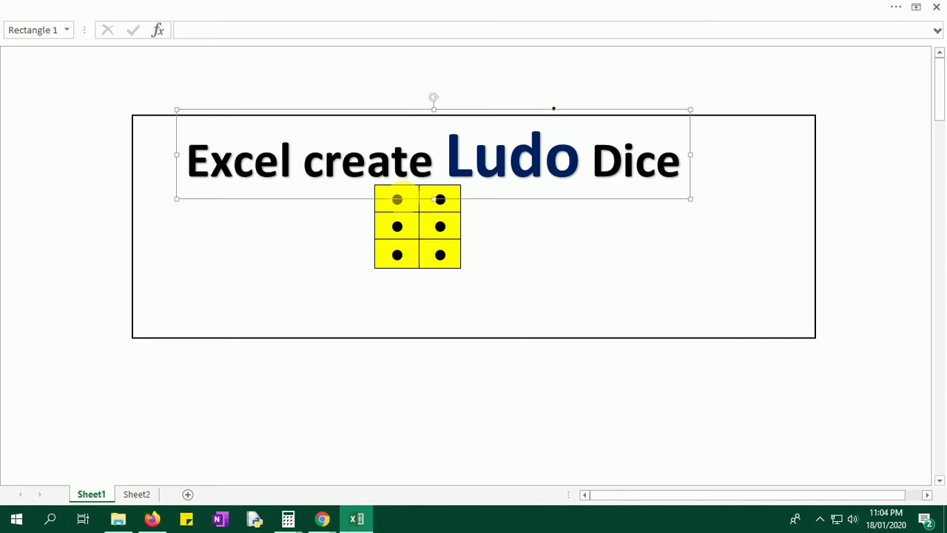
{"action": "double_click", "coordinate": [397, 222]}
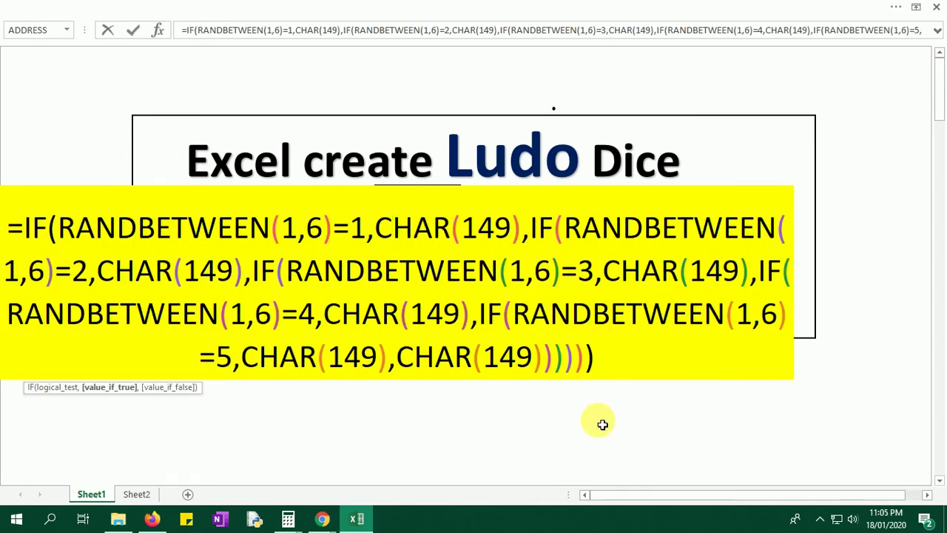
{"action": "key", "text": "Escape"}
{"action": "double_click", "coordinate": [434, 228]}
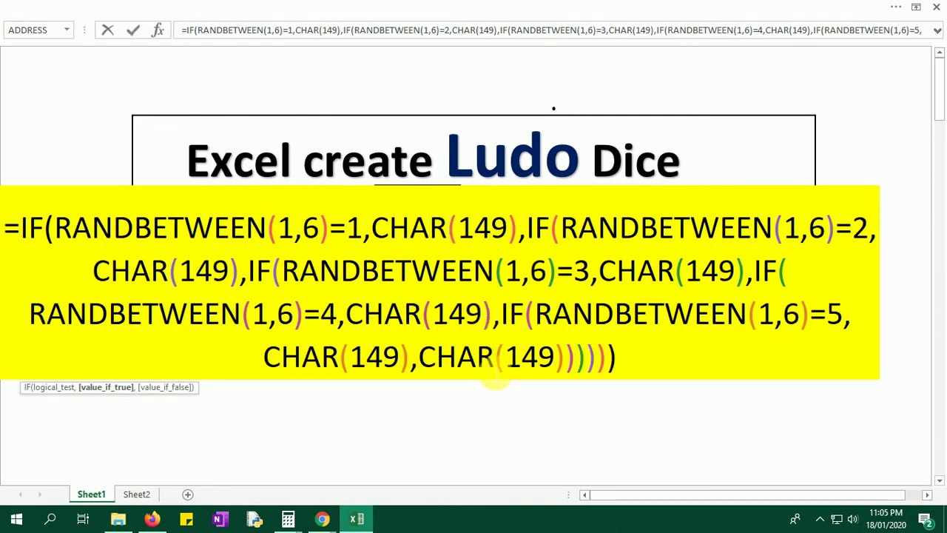
{"action": "left_click", "coordinate": [484, 387]}
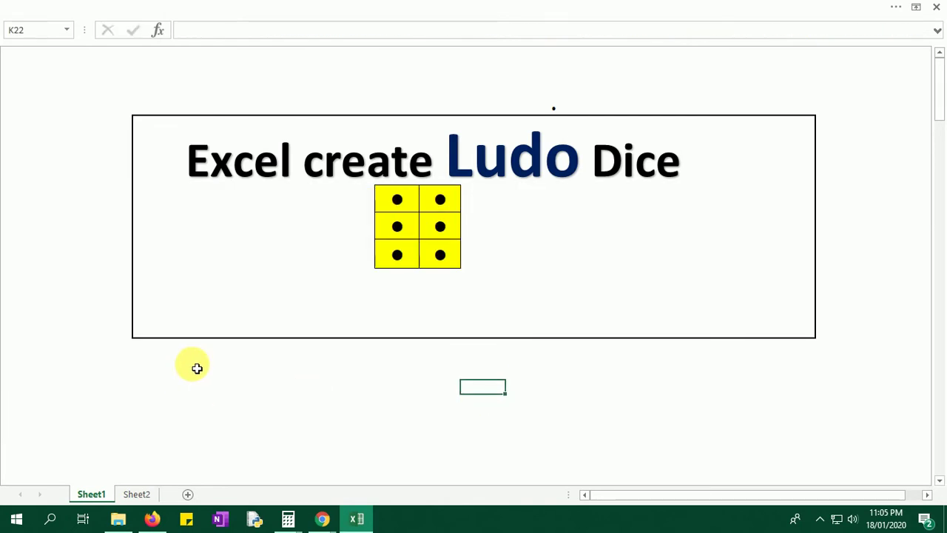
- On Sheet2, heighten rows 10–12 so H10:J12 forms square cells, then select that block
{"action": "left_click", "coordinate": [142, 494]}
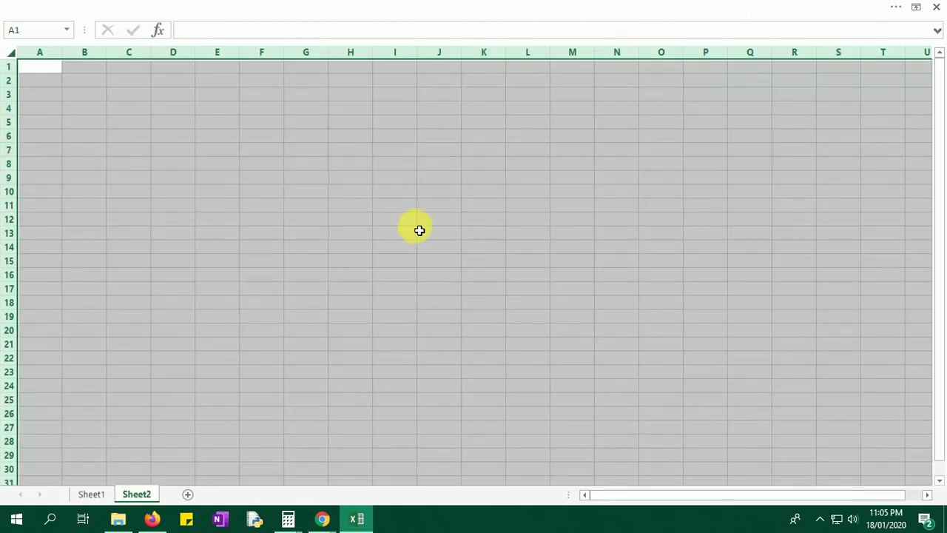
{"action": "left_click", "coordinate": [332, 194]}
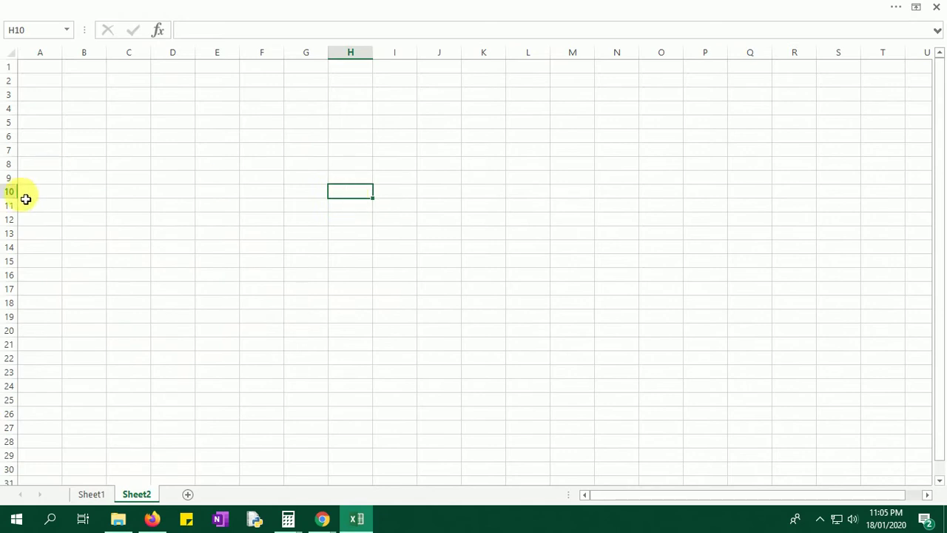
{"action": "left_click_drag", "start_coordinate": [22, 199], "coordinate": [30, 230]}
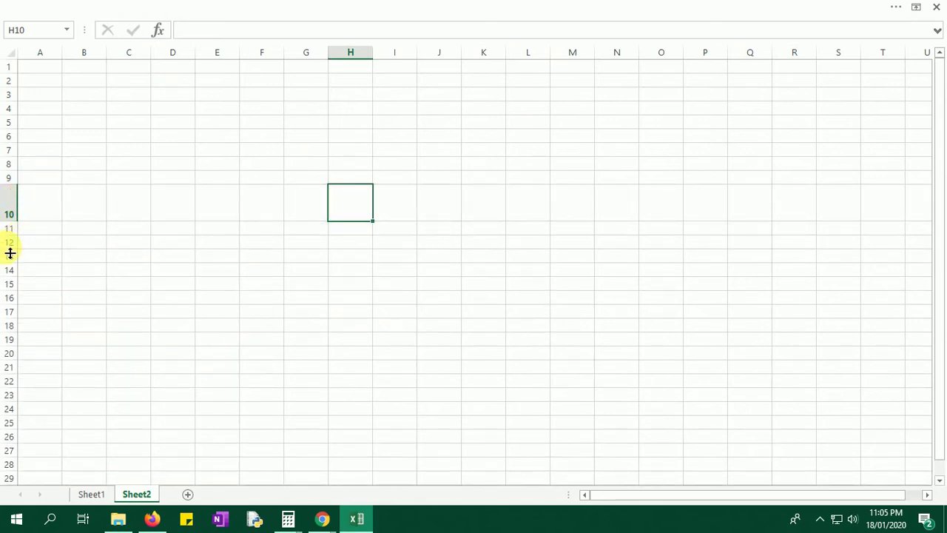
{"action": "left_click_drag", "start_coordinate": [19, 242], "coordinate": [28, 268]}
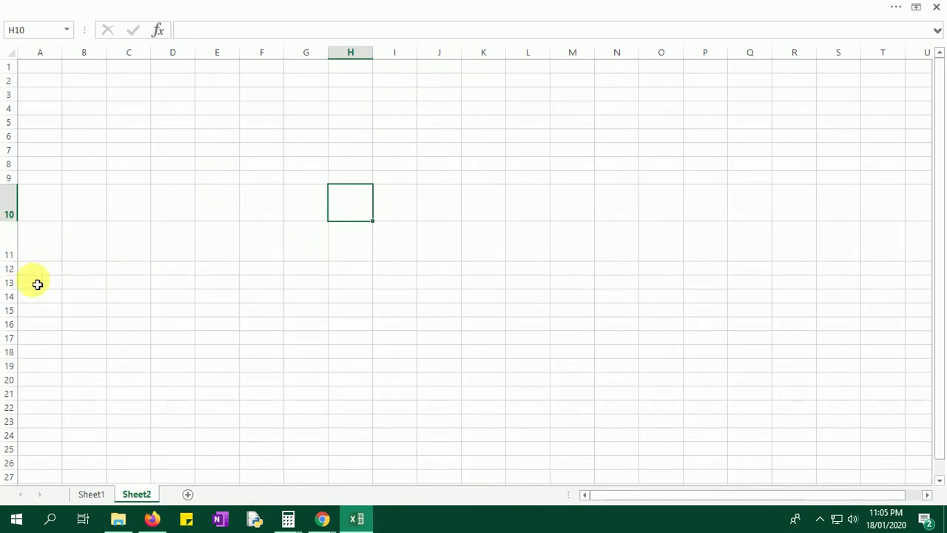
{"action": "left_click_drag", "start_coordinate": [20, 276], "coordinate": [37, 310]}
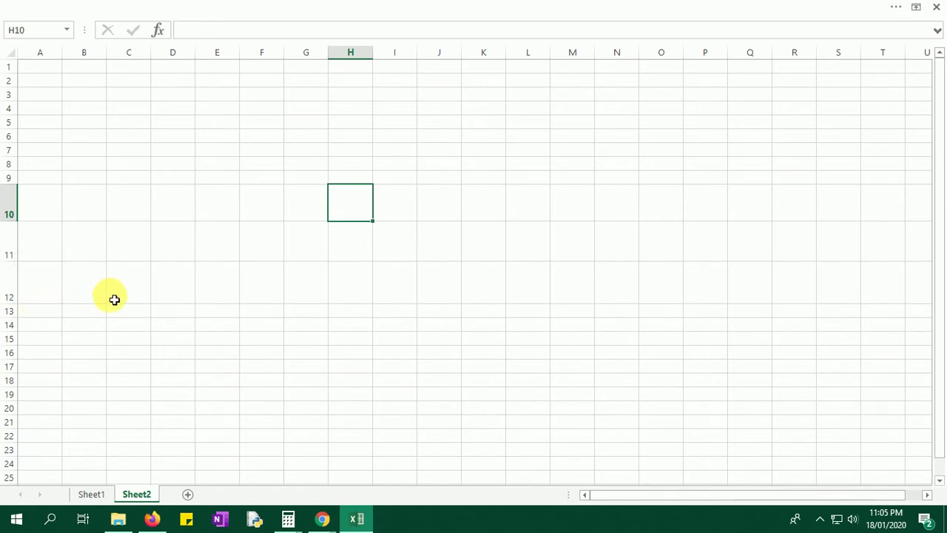
{"action": "left_click_drag", "start_coordinate": [357, 205], "coordinate": [433, 299]}
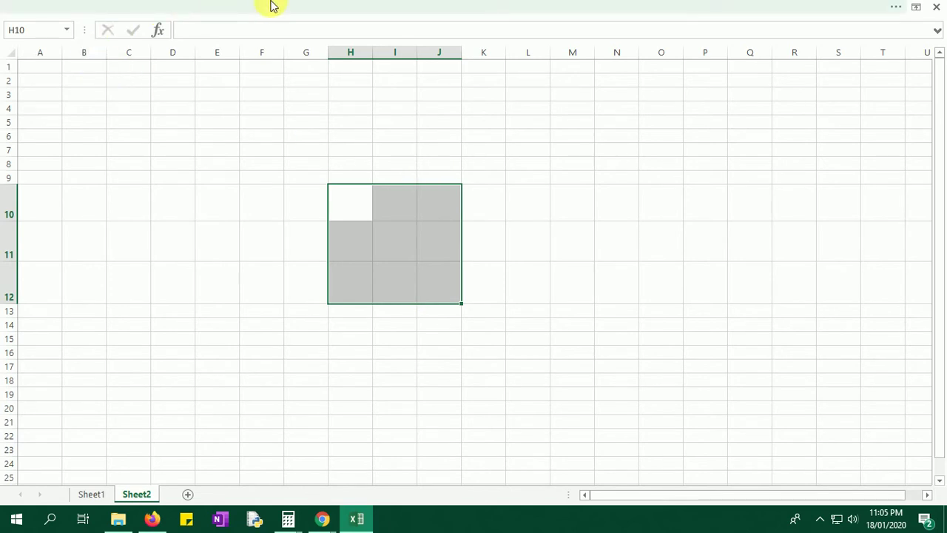
- Keep the ribbon's tabs and commands always shown and apply All Borders to H10:J12
{"action": "left_click", "coordinate": [917, 9]}
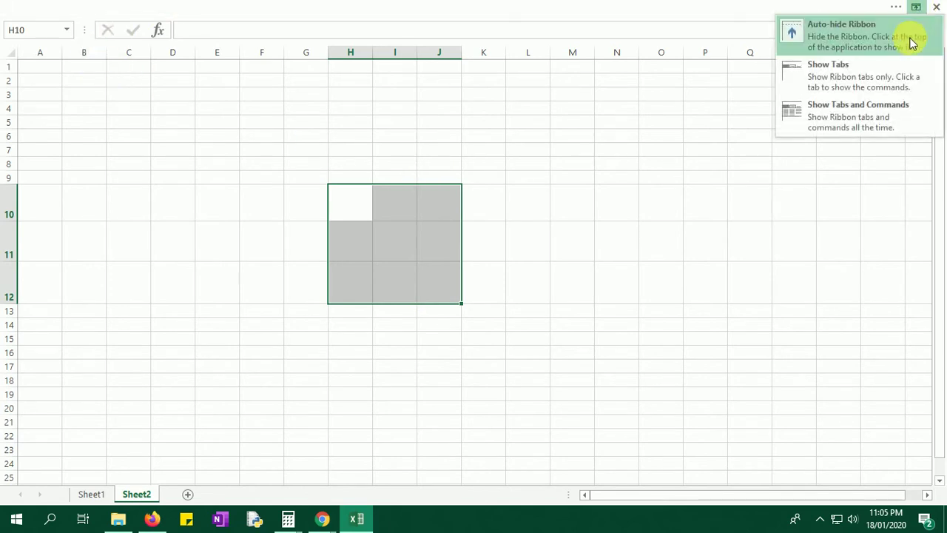
{"action": "left_click", "coordinate": [827, 124]}
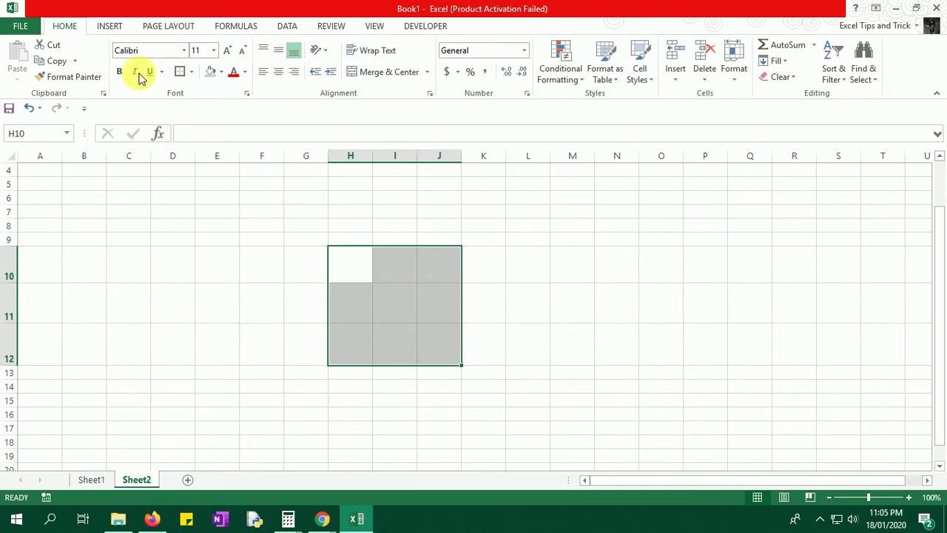
{"action": "left_click", "coordinate": [188, 73]}
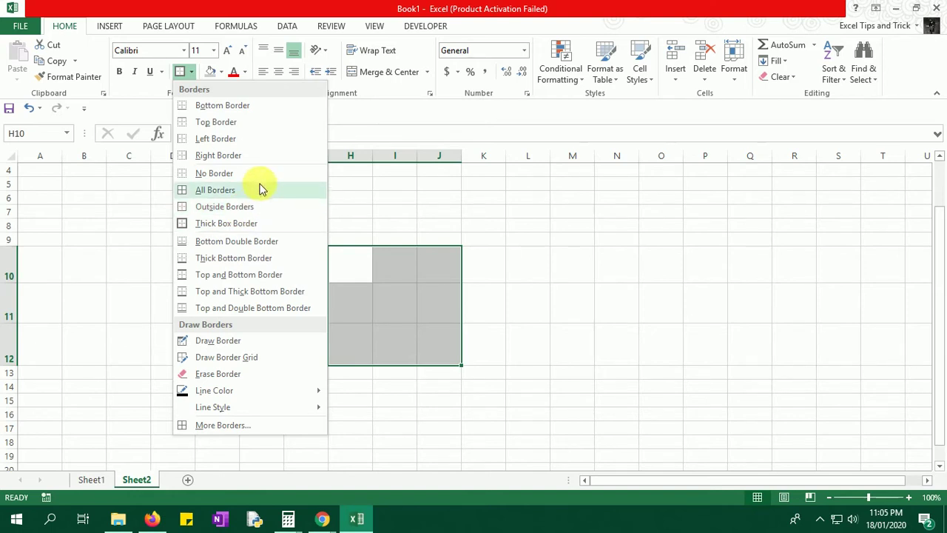
{"action": "left_click", "coordinate": [214, 190]}
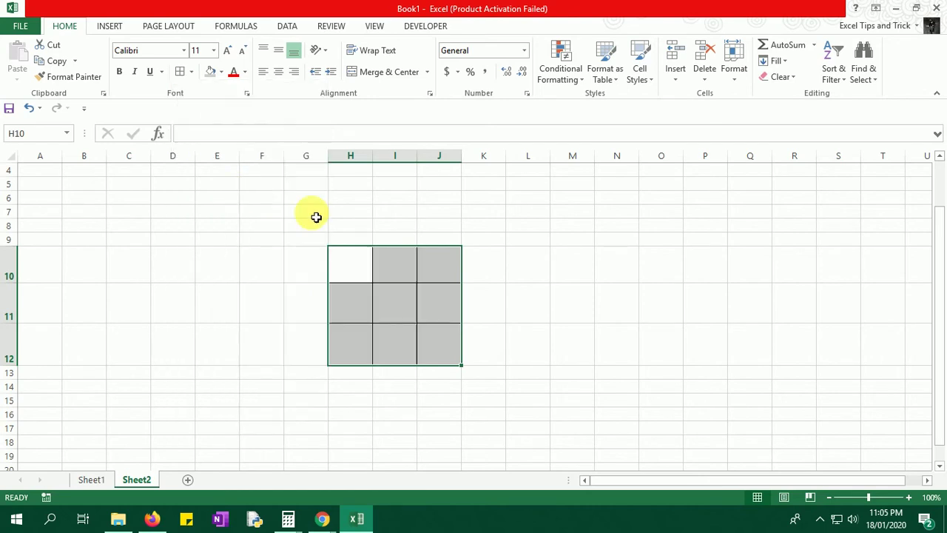
{"action": "left_click", "coordinate": [607, 278]}
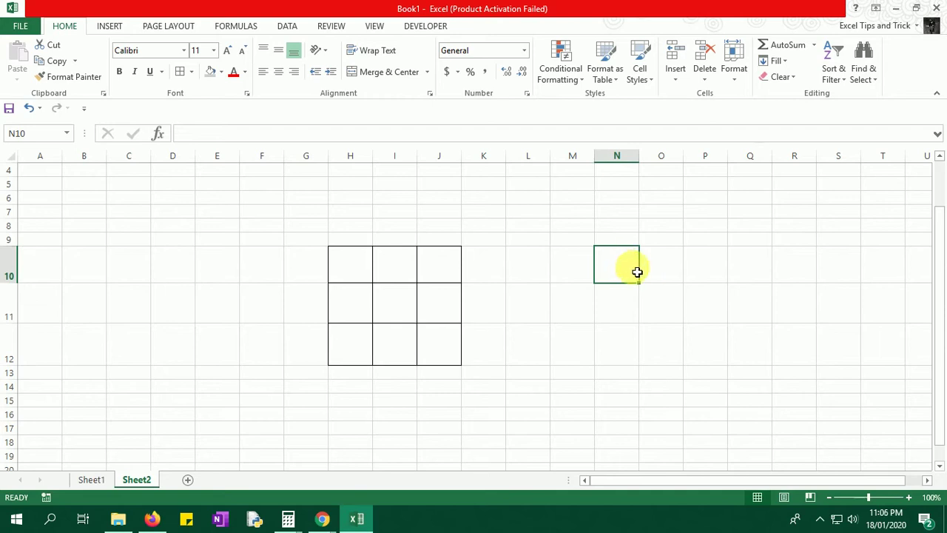
- Select N10:P12 and enter 1s in N10, P12 and O11
{"action": "left_click_drag", "start_coordinate": [633, 269], "coordinate": [700, 346]}
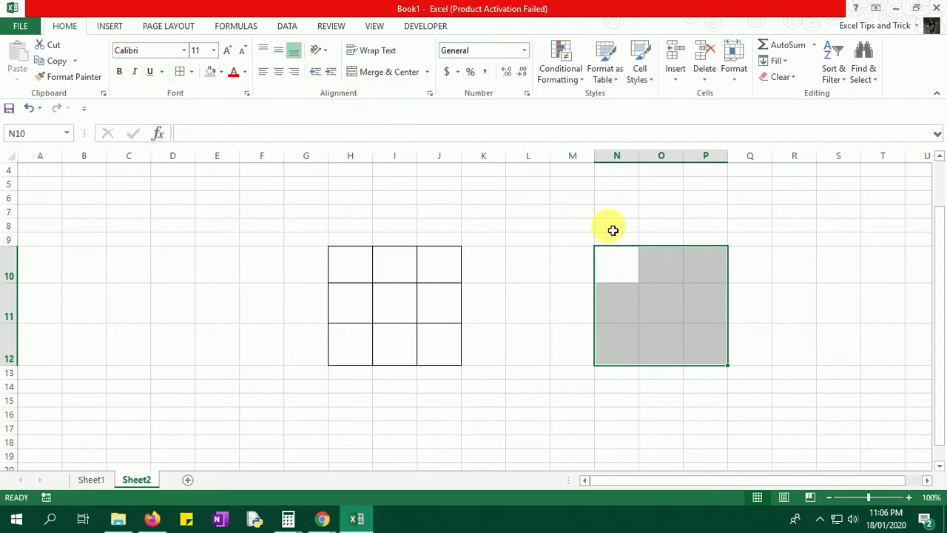
{"action": "left_click", "coordinate": [635, 272]}
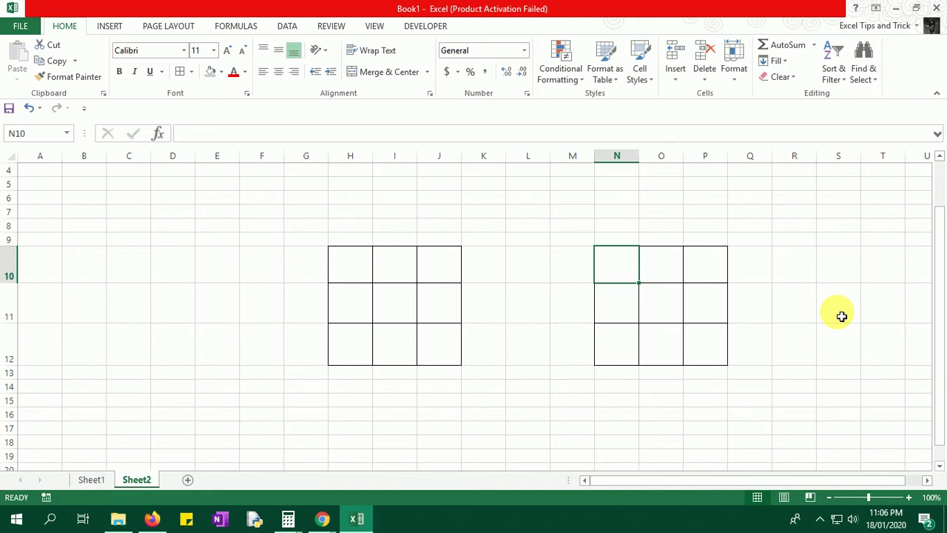
{"action": "type", "text": "1"}
{"action": "key", "text": "Tab"}
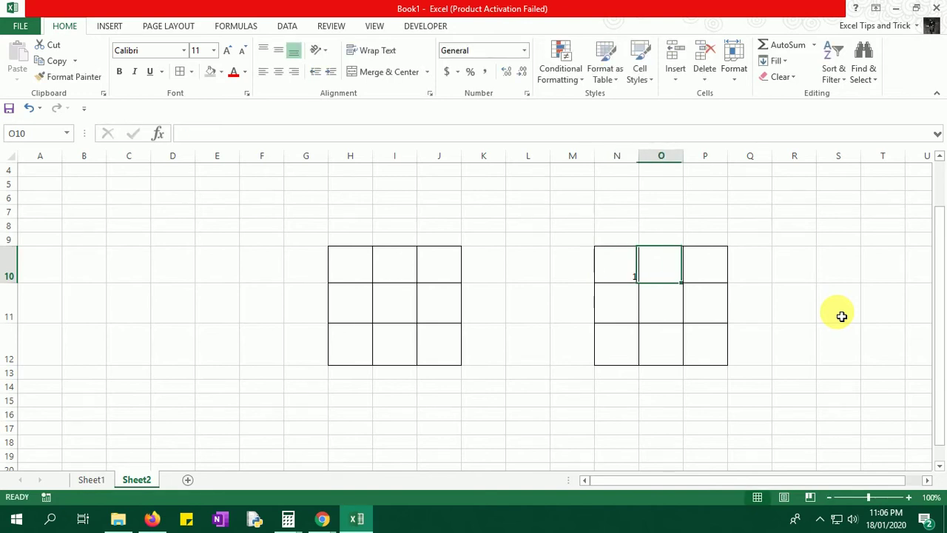
{"action": "key", "text": "Down"}
{"action": "key", "text": "Down"}
{"action": "key", "text": "Right"}
{"action": "type", "text": "1"}
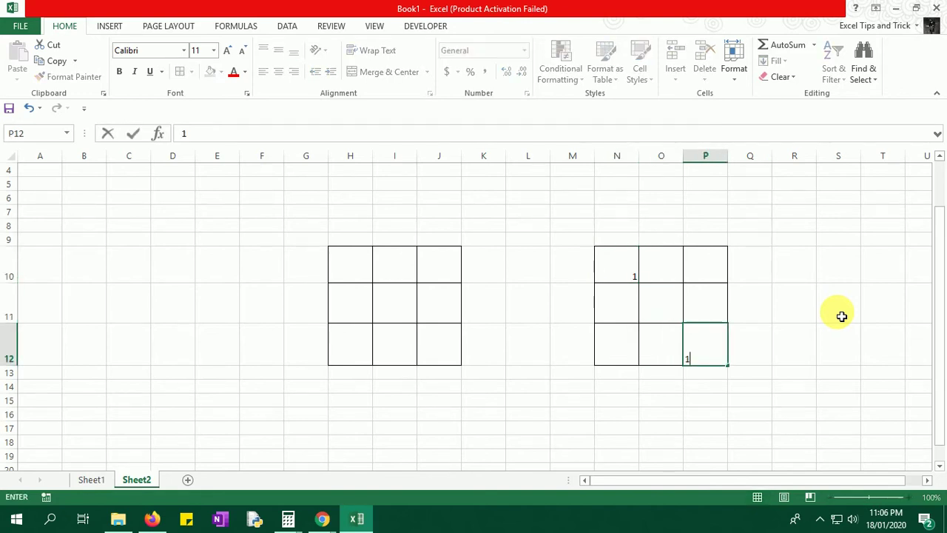
{"action": "key", "text": "Up"}
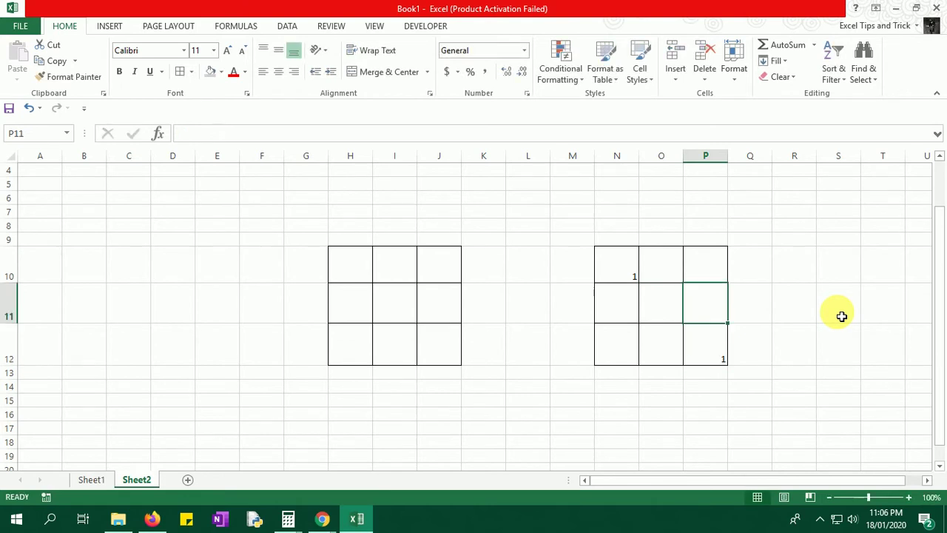
{"action": "key", "text": "Left"}
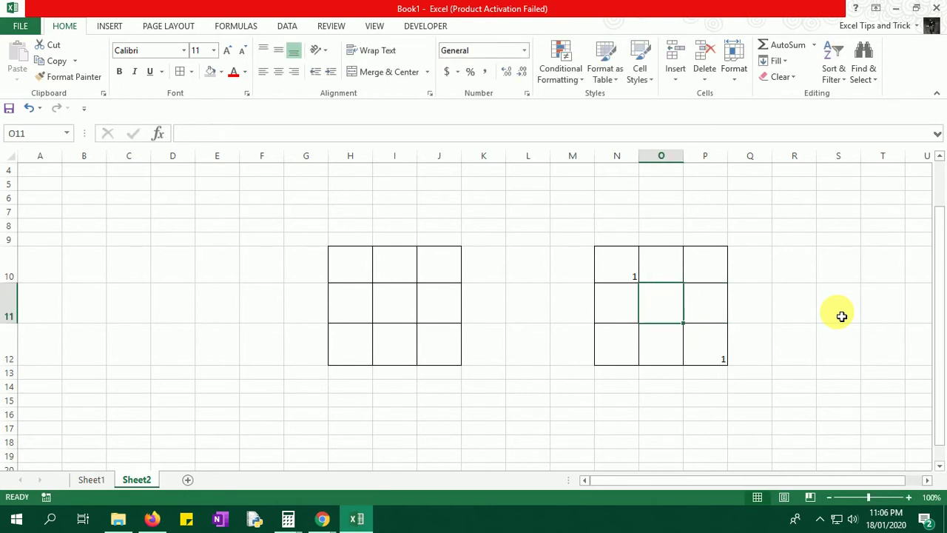
{"action": "type", "text": "1"}
{"action": "key", "text": "Tab"}
- Fill 1s into N11, N12, P11 and P10, then select the whole N10:P12 grid
{"action": "key", "text": "Down"}
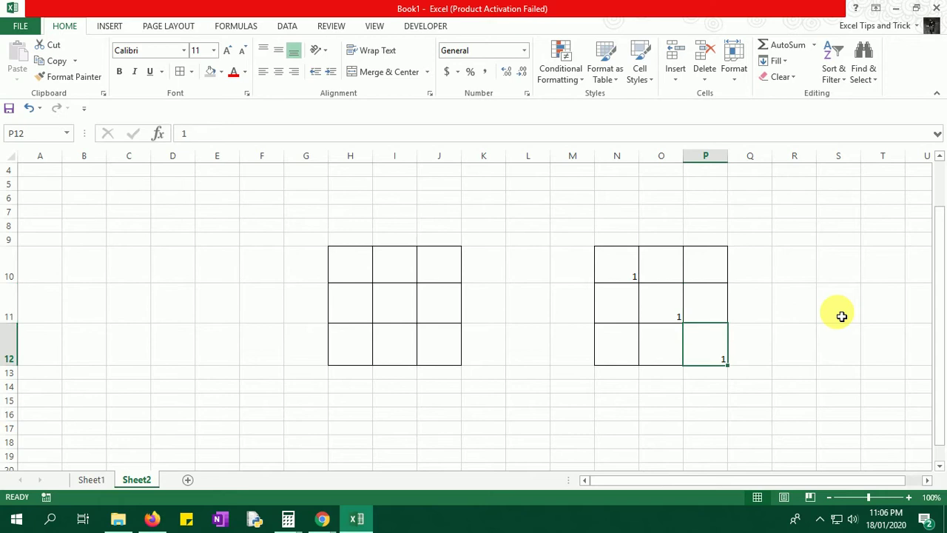
{"action": "key", "text": "Up"}
{"action": "key", "text": "Left"}
{"action": "key", "text": "Up"}
{"action": "key", "text": "Left"}
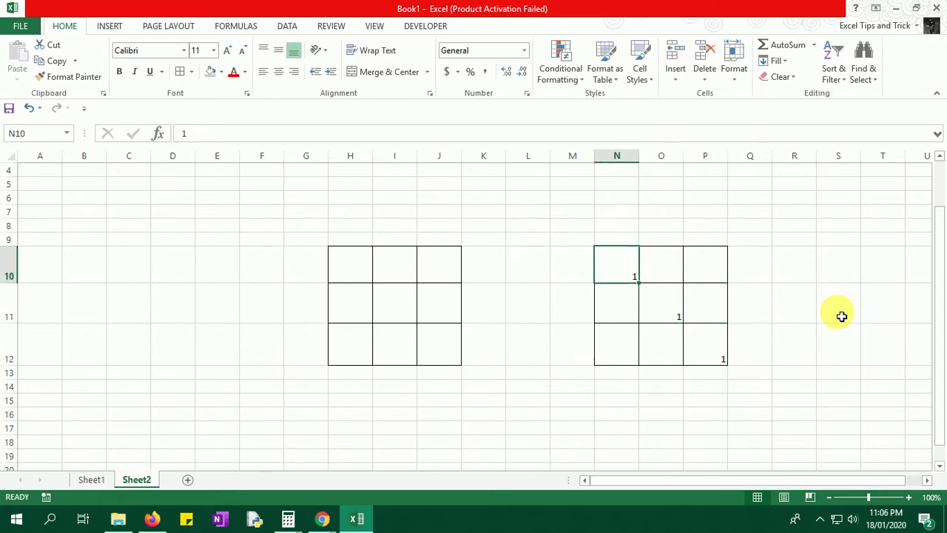
{"action": "key", "text": "Down"}
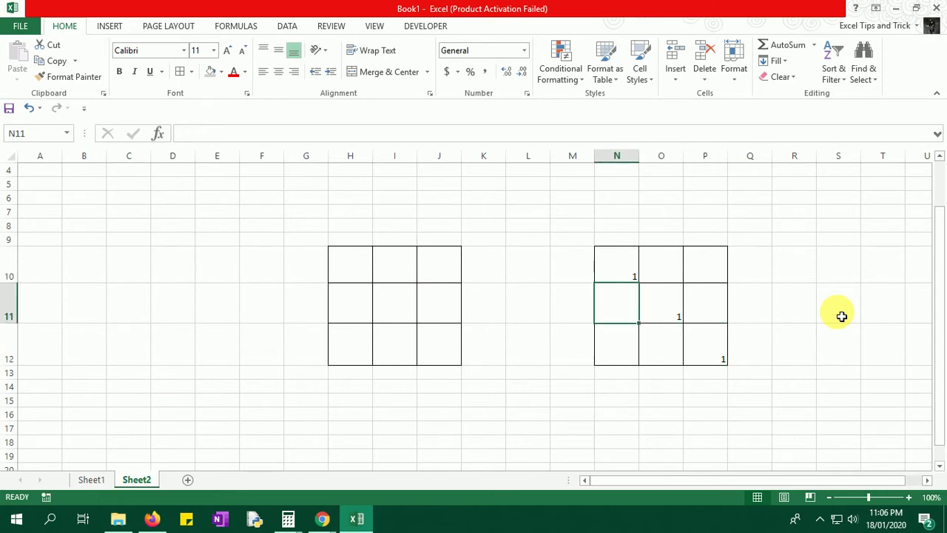
{"action": "type", "text": "2"}
{"action": "key", "text": "Return"}
{"action": "key", "text": "Up"}
{"action": "type", "text": "1"}
{"action": "key", "text": "Return"}
{"action": "type", "text": "1"}
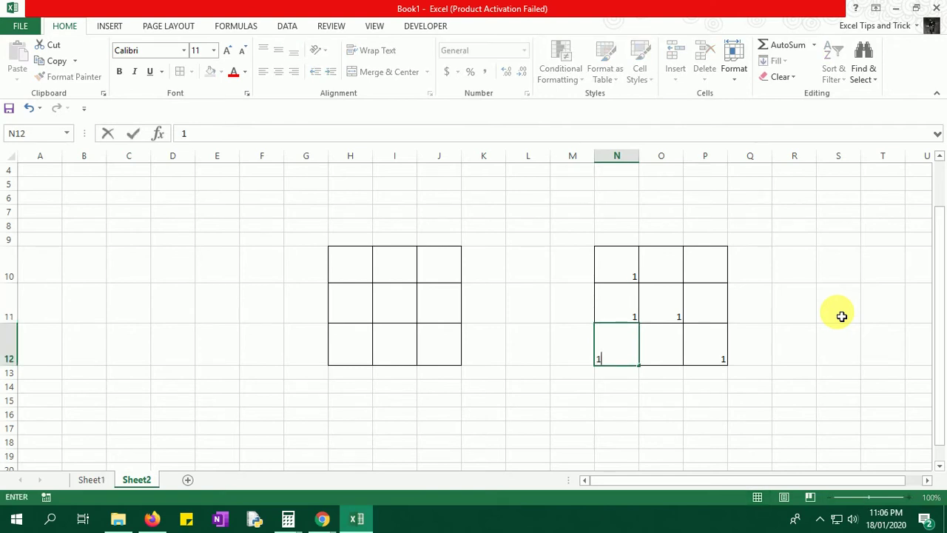
{"action": "key", "text": "Right"}
{"action": "key", "text": "Right"}
{"action": "key", "text": "Up"}
{"action": "type", "text": "1"}
{"action": "key", "text": "Up"}
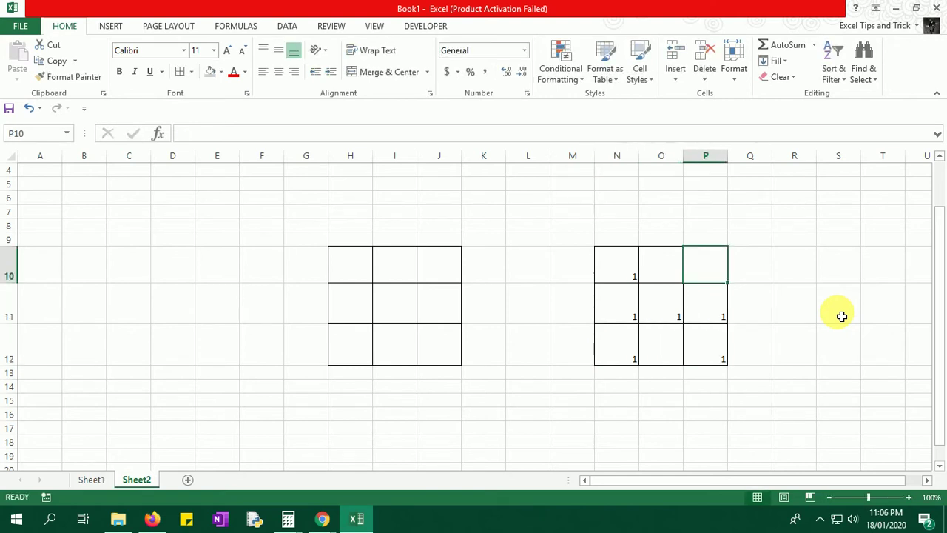
{"action": "key", "text": "Up"}
{"action": "key", "text": "Down"}
{"action": "key", "text": "Return"}
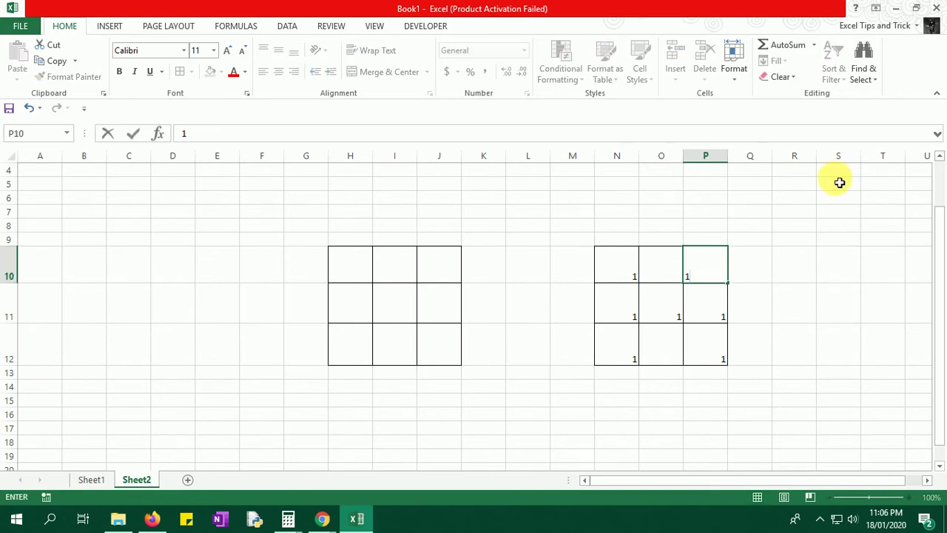
{"action": "left_click", "coordinate": [740, 302]}
{"action": "left_click", "coordinate": [670, 307]}
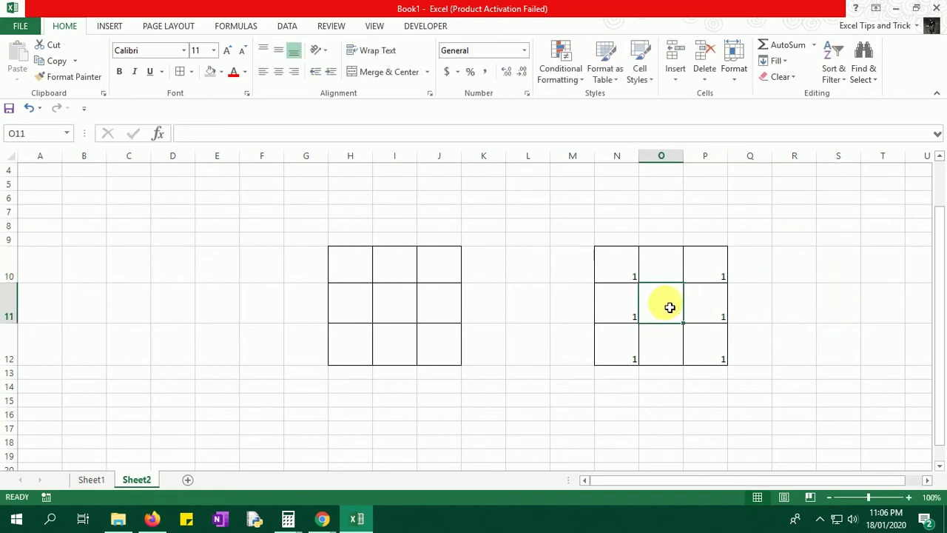
{"action": "left_click_drag", "start_coordinate": [624, 269], "coordinate": [700, 355]}
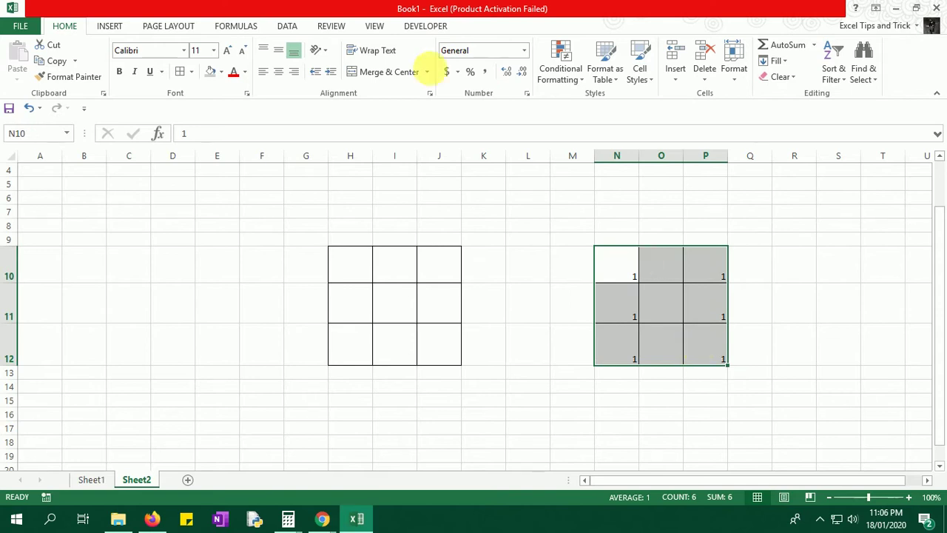
- Centre the grid's numbers, put a 1 in O11 and middle-align it for a five-pip layout
{"action": "left_click", "coordinate": [281, 78]}
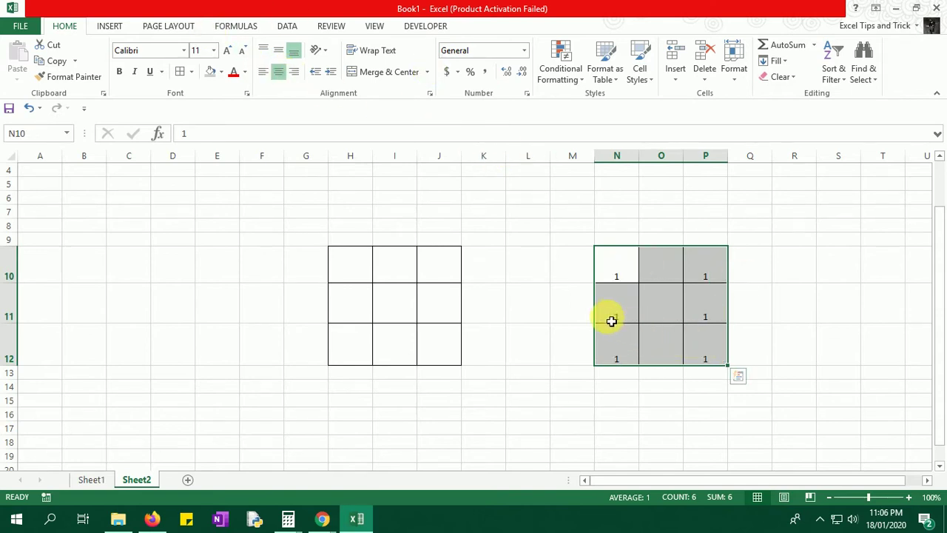
{"action": "left_click", "coordinate": [612, 318]}
{"action": "left_click", "coordinate": [708, 315], "text": "shift"}
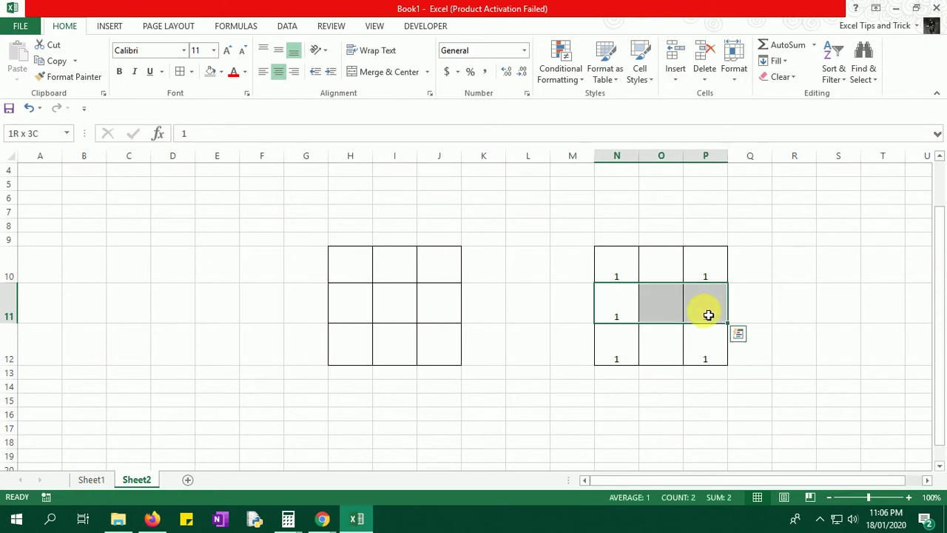
{"action": "left_click", "coordinate": [662, 305]}
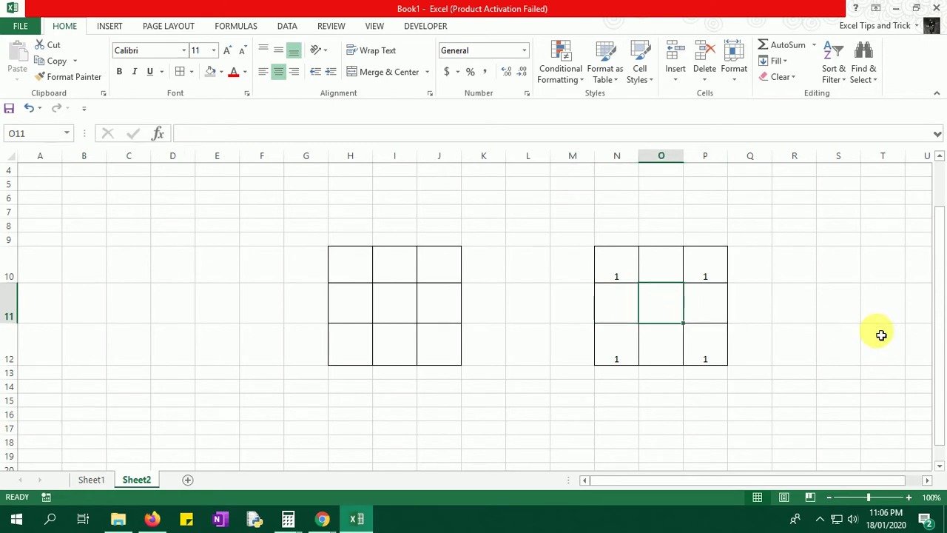
{"action": "type", "text": "1"}
{"action": "key", "text": "Return"}
{"action": "left_click", "coordinate": [670, 292]}
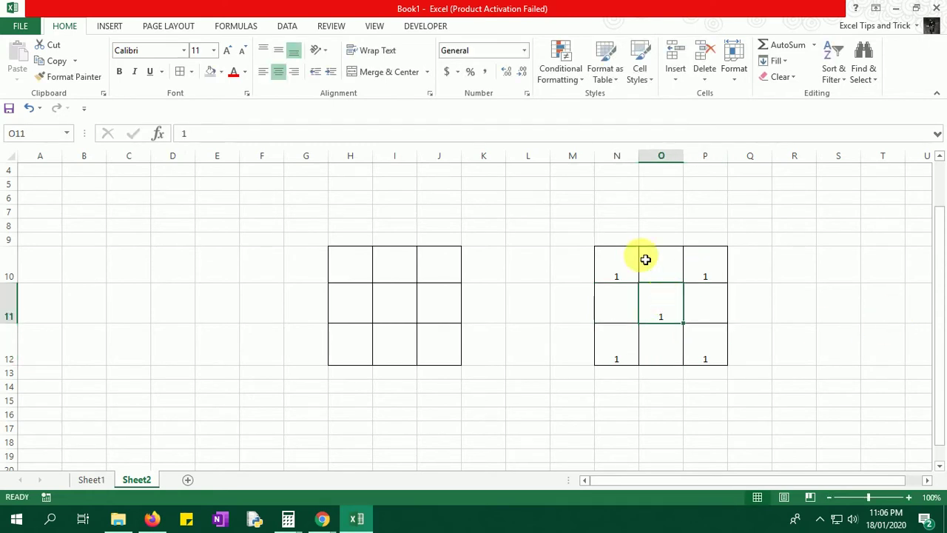
{"action": "left_click", "coordinate": [276, 52]}
{"action": "left_click_drag", "start_coordinate": [621, 266], "coordinate": [713, 358]}
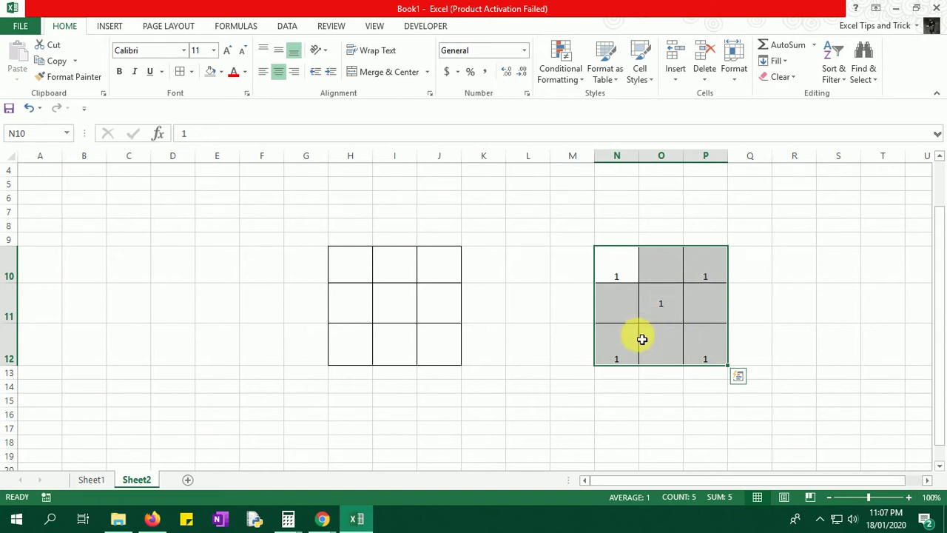
{"action": "left_click", "coordinate": [703, 271]}
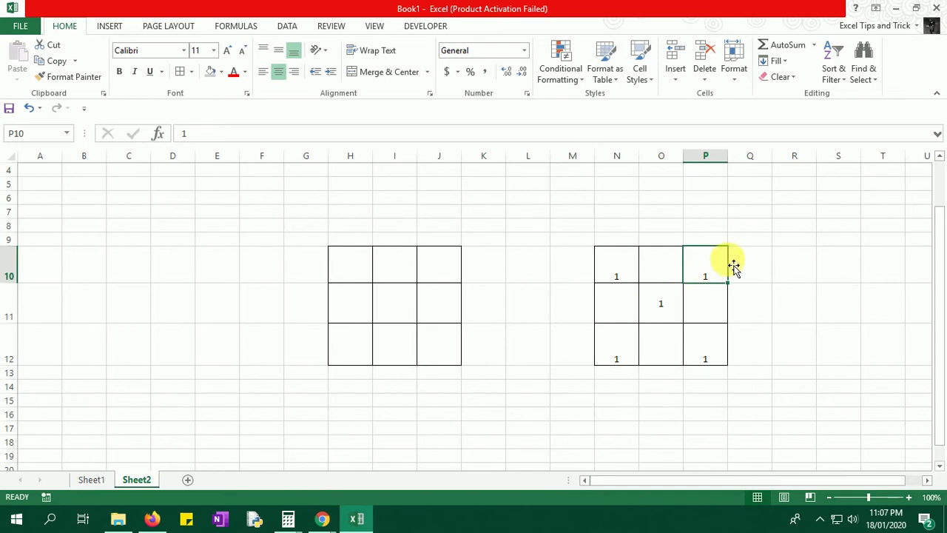
{"action": "left_click_drag", "start_coordinate": [714, 266], "coordinate": [658, 311]}
- Sketch a scribble diagonal from P10 to N12 across the right grid, then delete it
{"action": "left_click_drag", "start_coordinate": [696, 280], "coordinate": [621, 348]}
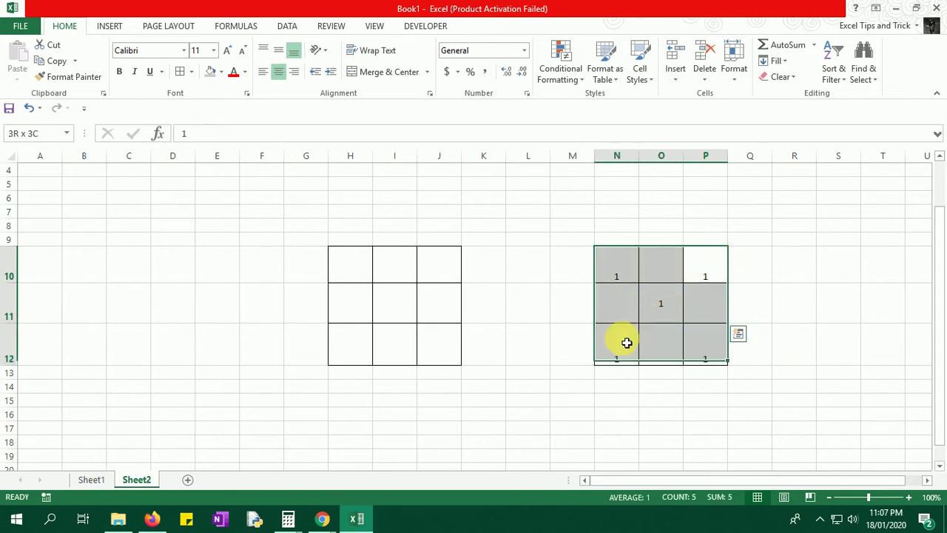
{"action": "left_click", "coordinate": [119, 26]}
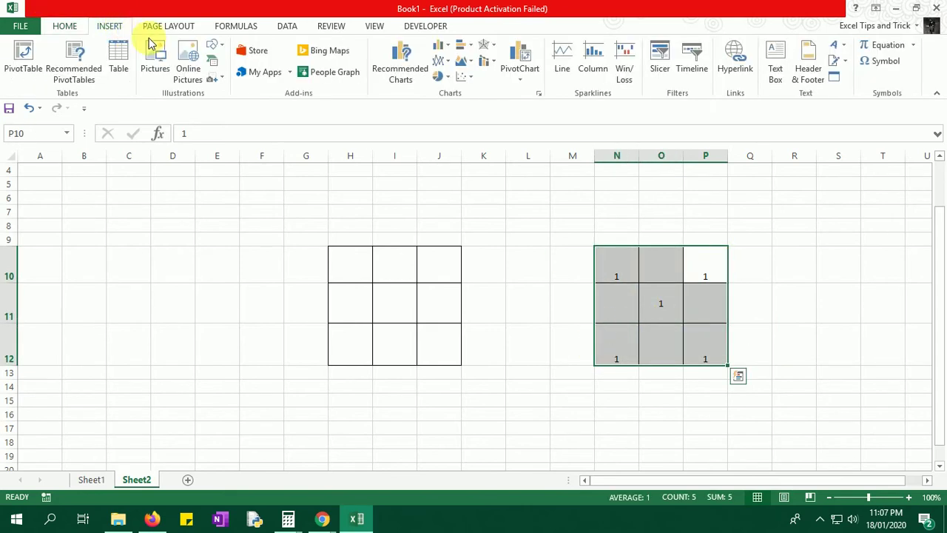
{"action": "left_click", "coordinate": [214, 47]}
{"action": "left_click", "coordinate": [216, 89]}
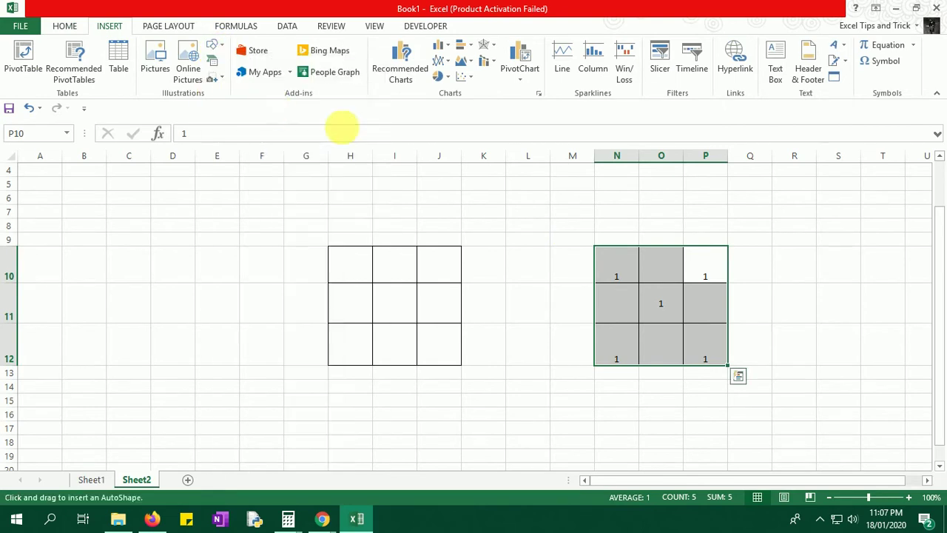
{"action": "left_click_drag", "start_coordinate": [709, 276], "coordinate": [622, 367]}
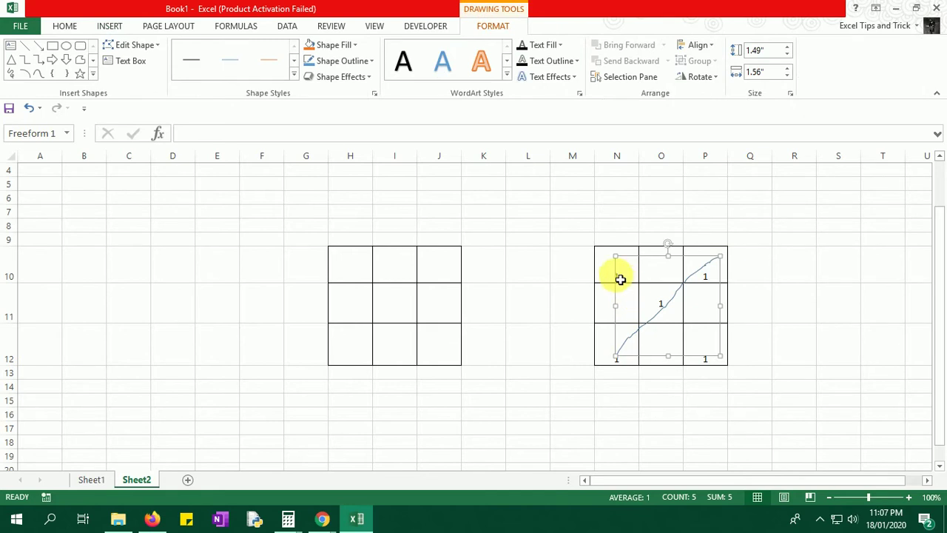
{"action": "left_click", "coordinate": [528, 266]}
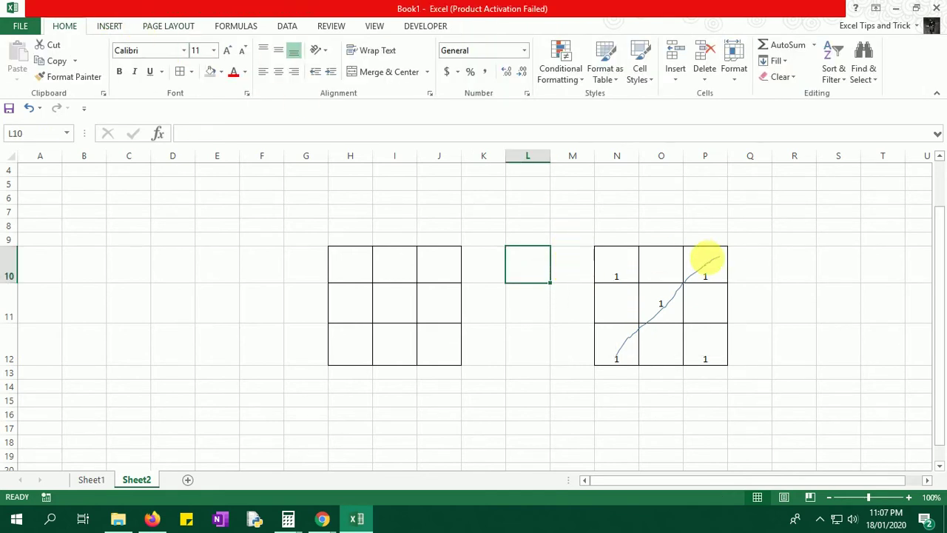
{"action": "left_click", "coordinate": [709, 263]}
{"action": "key", "text": "Delete"}
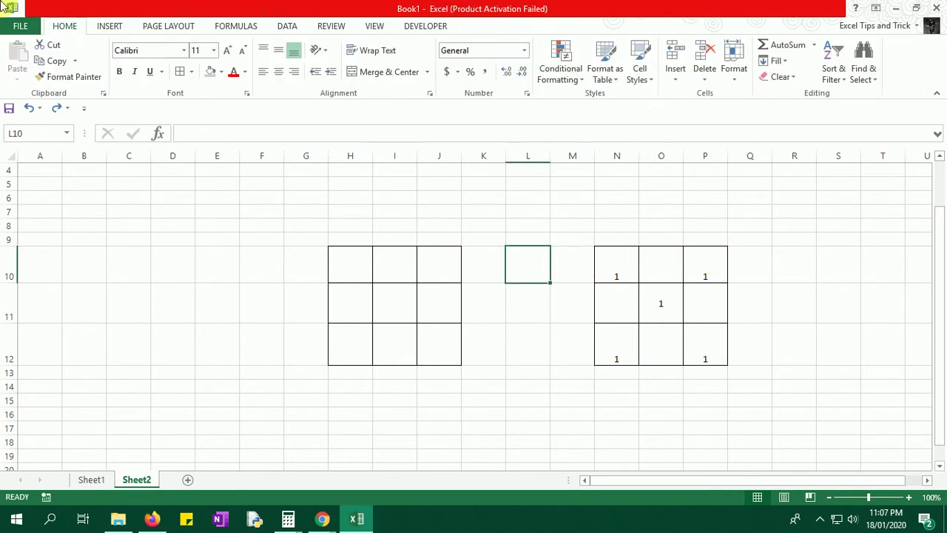
- Sketch a second scribble diagonal from N10 to P12, then delete it
{"action": "left_click", "coordinate": [107, 26]}
{"action": "left_click", "coordinate": [213, 46]}
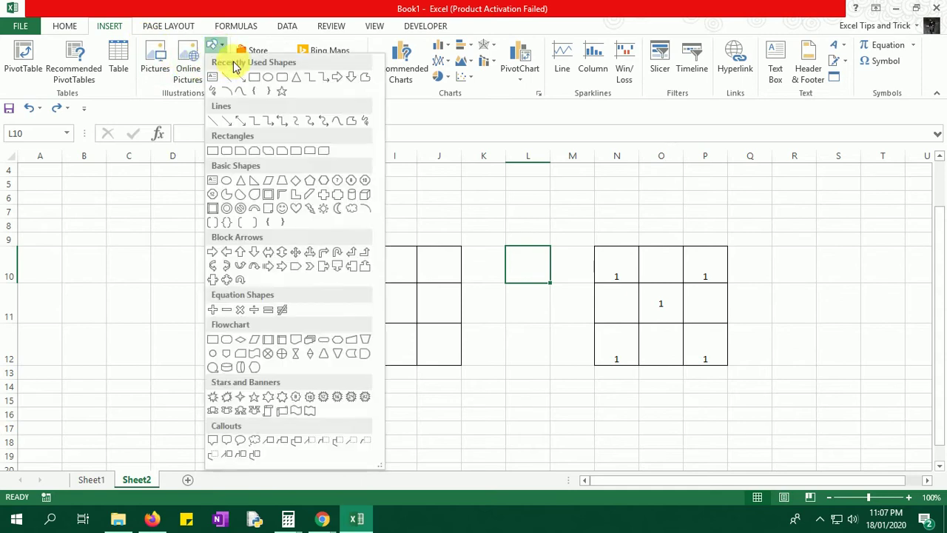
{"action": "left_click", "coordinate": [213, 93]}
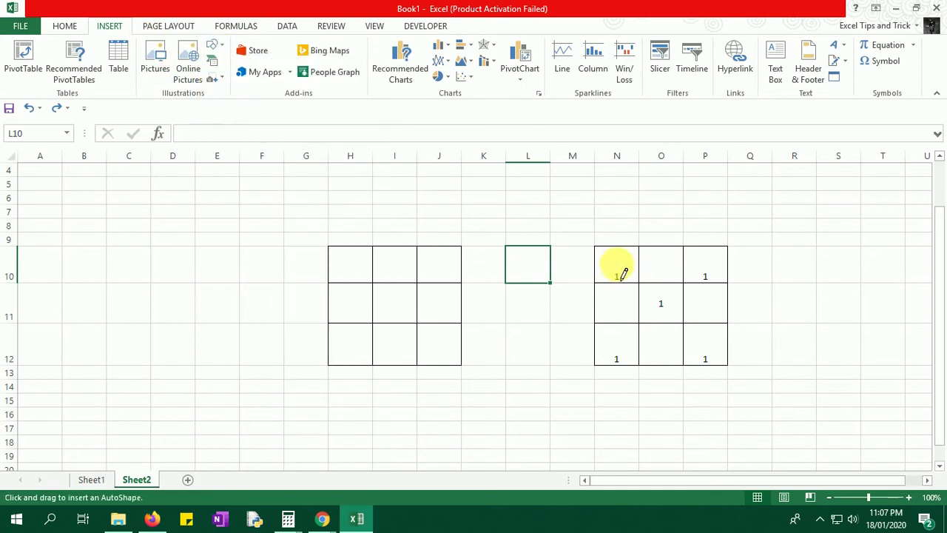
{"action": "left_click_drag", "start_coordinate": [618, 266], "coordinate": [712, 354]}
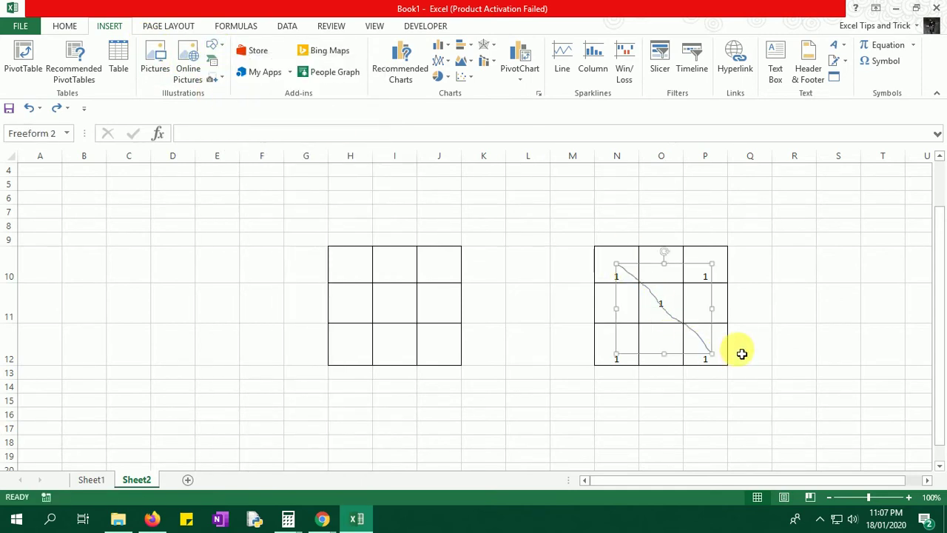
{"action": "left_click", "coordinate": [768, 319]}
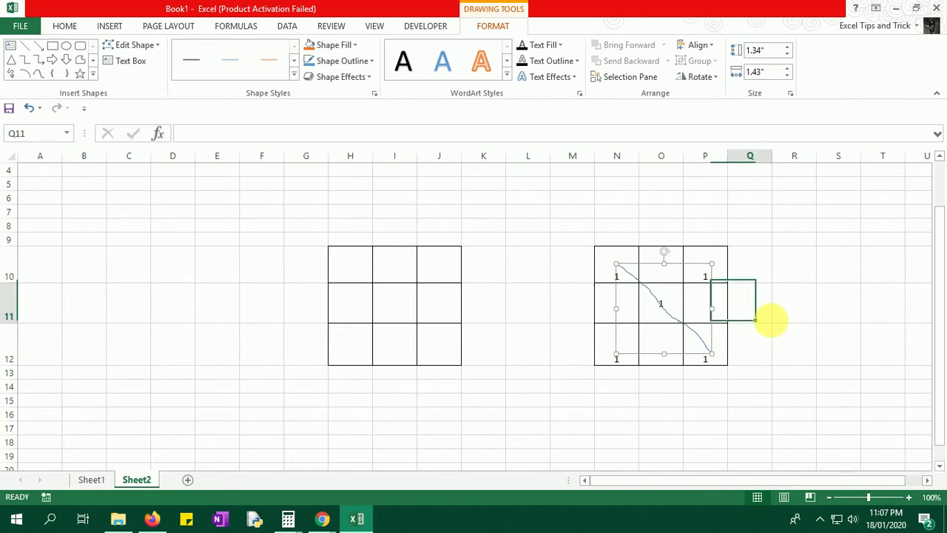
{"action": "left_click", "coordinate": [680, 325]}
{"action": "key", "text": "Delete"}
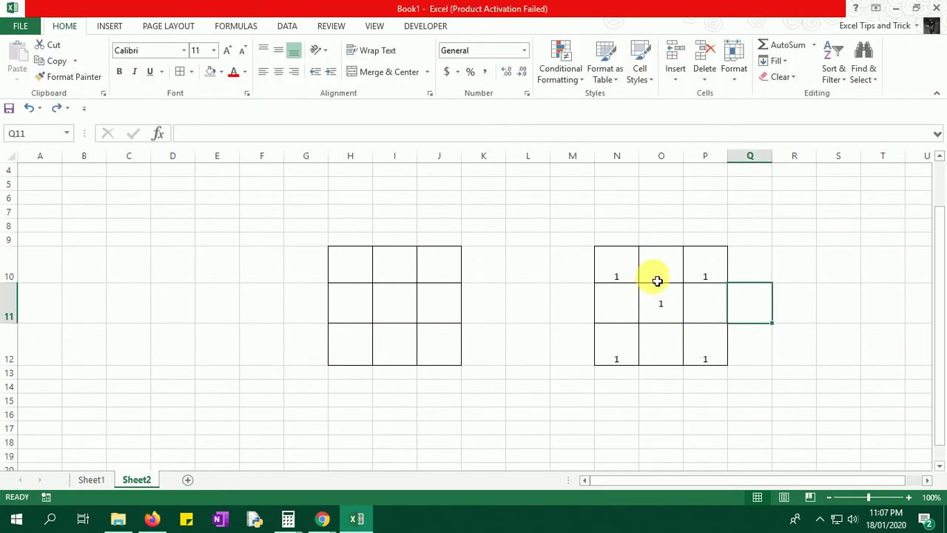
- Clear the 1s from O11, N12 and P10, leaving diagonal 1s in N10 and P12
{"action": "left_click", "coordinate": [659, 306]}
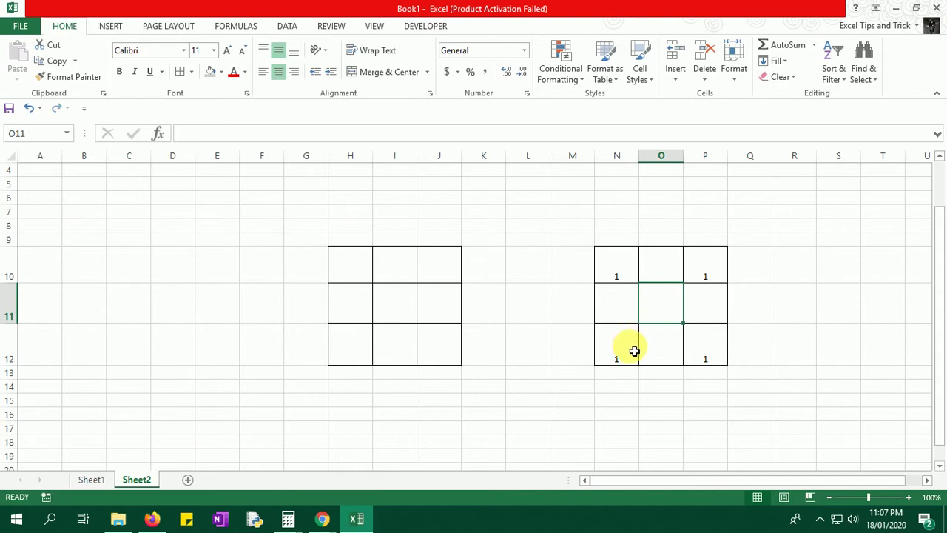
{"action": "left_click_drag", "start_coordinate": [634, 348], "coordinate": [658, 305]}
{"action": "key", "text": "Delete"}
{"action": "left_click", "coordinate": [709, 270]}
{"action": "key", "text": "Delete"}
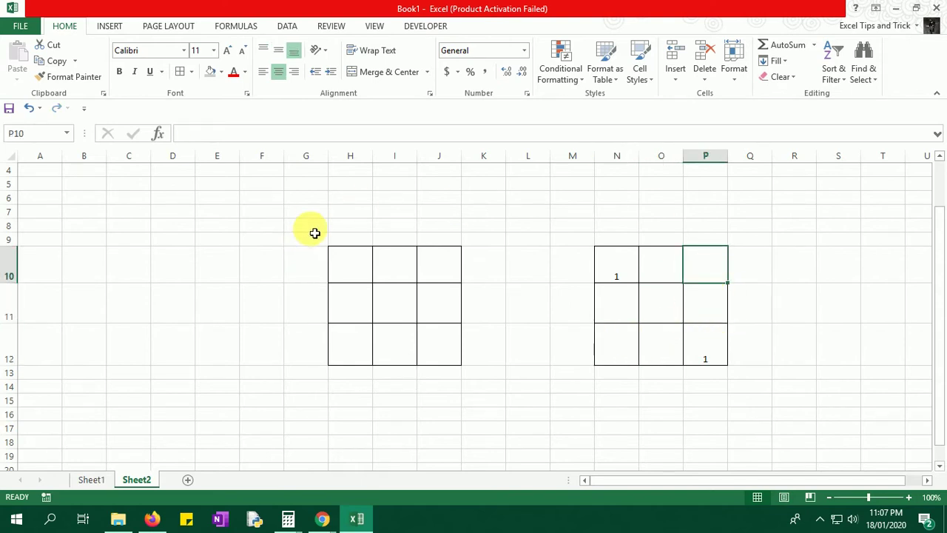
- Trace cells of the empty left grid, then Ctrl-select cells in columns N and P of the right grid
{"action": "left_click", "coordinate": [455, 199]}
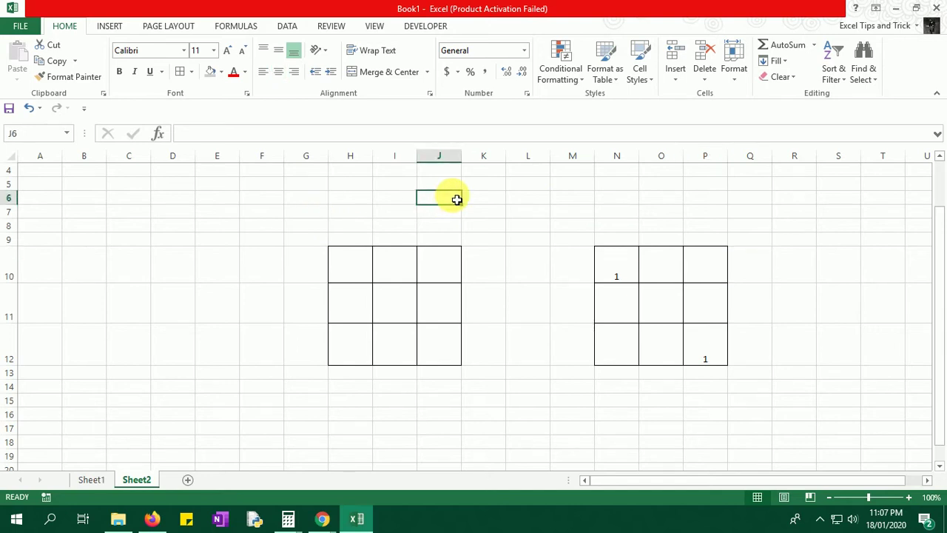
{"action": "left_click", "coordinate": [358, 274]}
{"action": "left_click", "coordinate": [394, 304]}
{"action": "left_click", "coordinate": [436, 340]}
{"action": "left_click", "coordinate": [354, 304]}
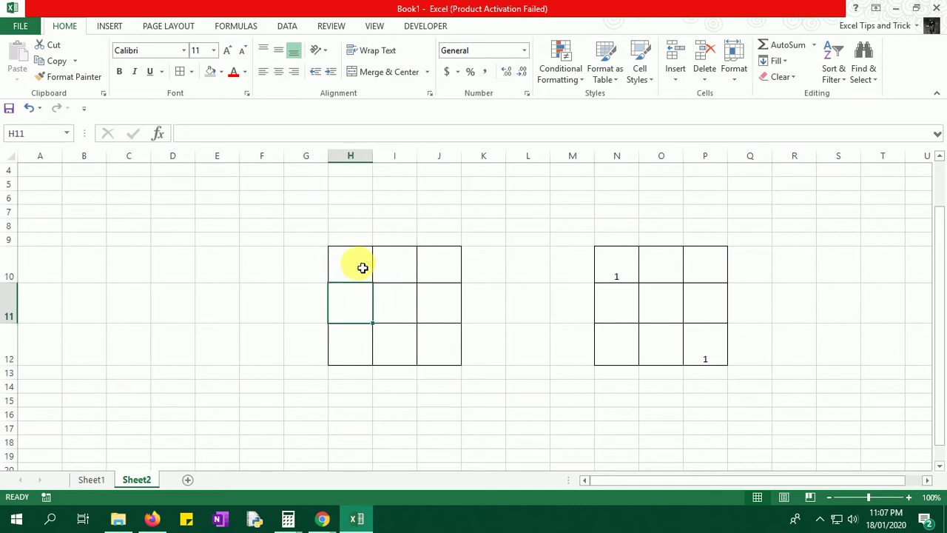
{"action": "left_click", "coordinate": [361, 266]}
{"action": "left_click", "coordinate": [362, 300]}
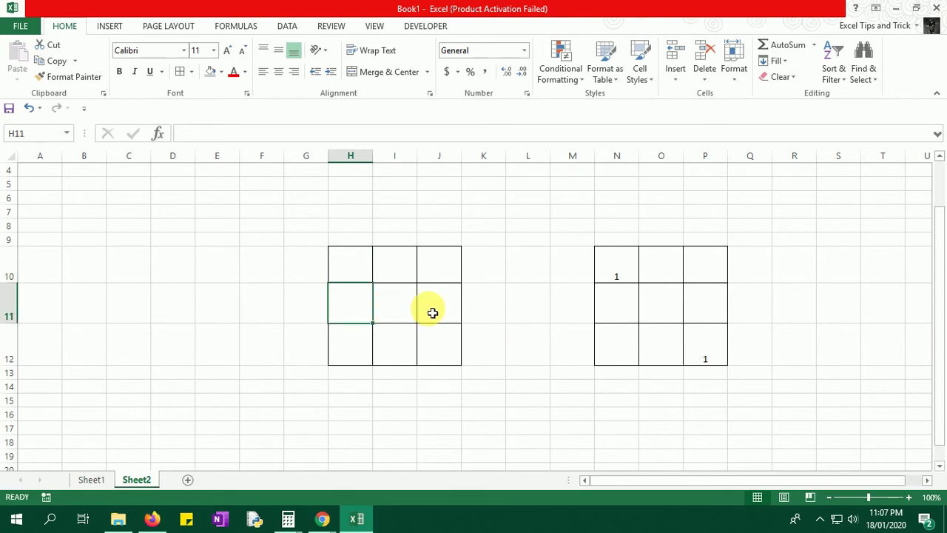
{"action": "left_click", "coordinate": [398, 275]}
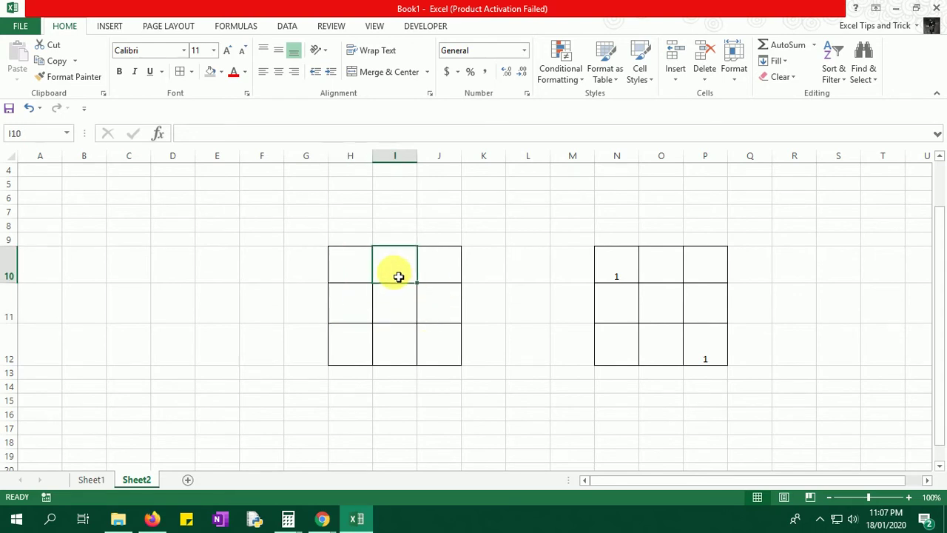
{"action": "left_click", "coordinate": [622, 278]}
{"action": "left_click", "coordinate": [624, 302], "text": "ctrl"}
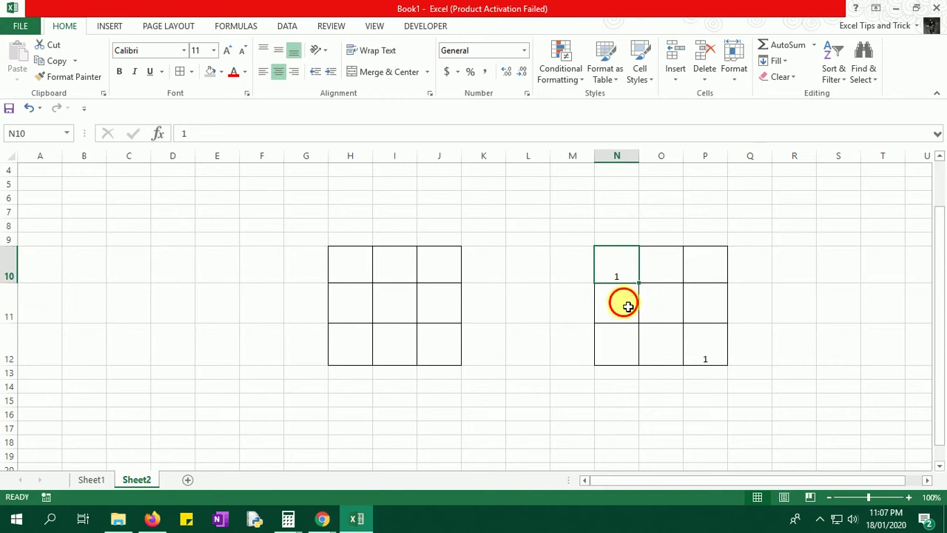
{"action": "left_click", "coordinate": [614, 348], "text": "ctrl"}
{"action": "left_click", "coordinate": [699, 338], "text": "ctrl"}
{"action": "left_click", "coordinate": [698, 269], "text": "ctrl"}
{"action": "left_click", "coordinate": [700, 307], "text": "ctrl"}
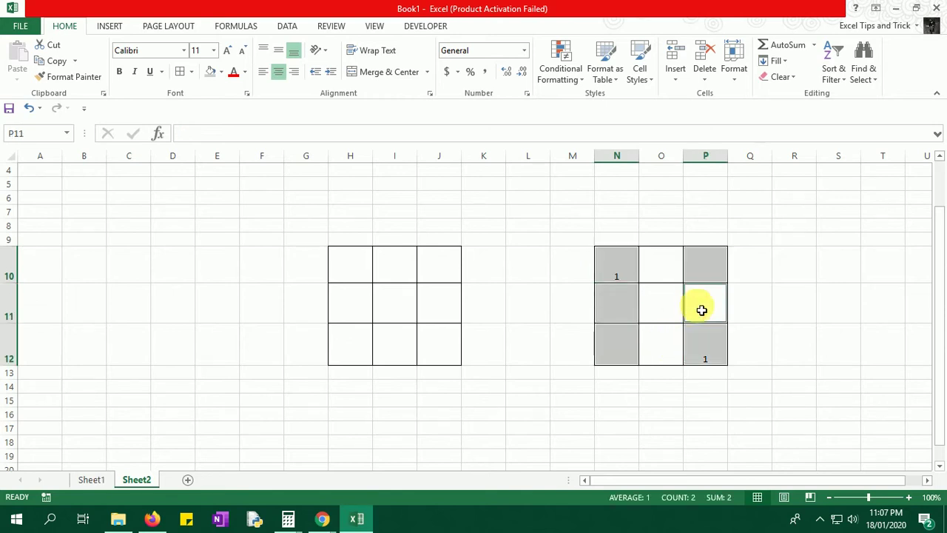
{"action": "left_click", "coordinate": [666, 306], "text": "ctrl"}
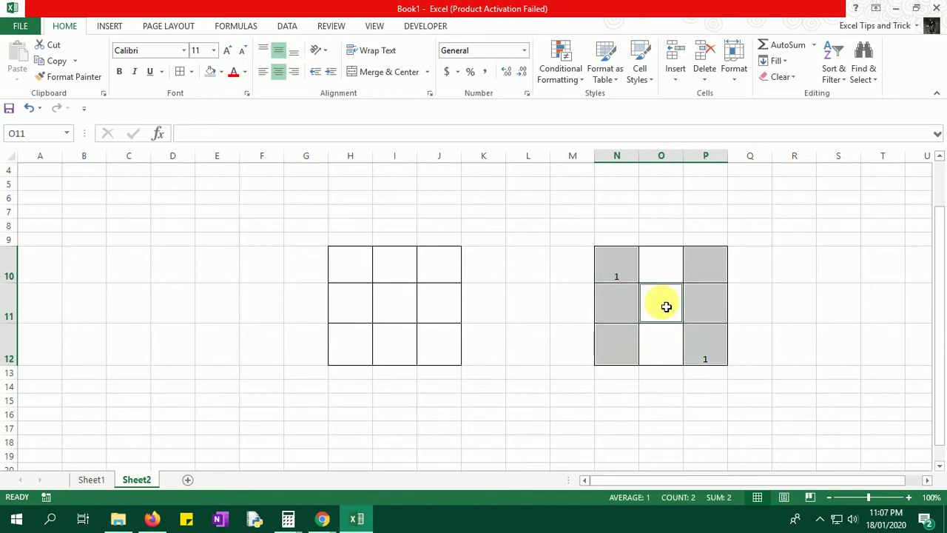
{"action": "left_click", "coordinate": [221, 71]}
{"action": "left_click", "coordinate": [244, 184]}
{"action": "left_click", "coordinate": [769, 299]}
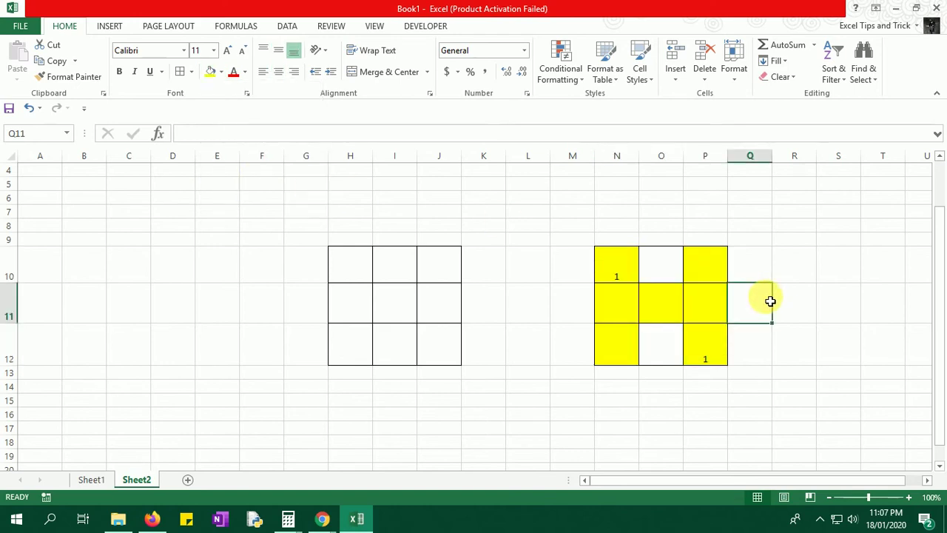
{"action": "left_click", "coordinate": [620, 275]}
{"action": "type", "text": "1"}
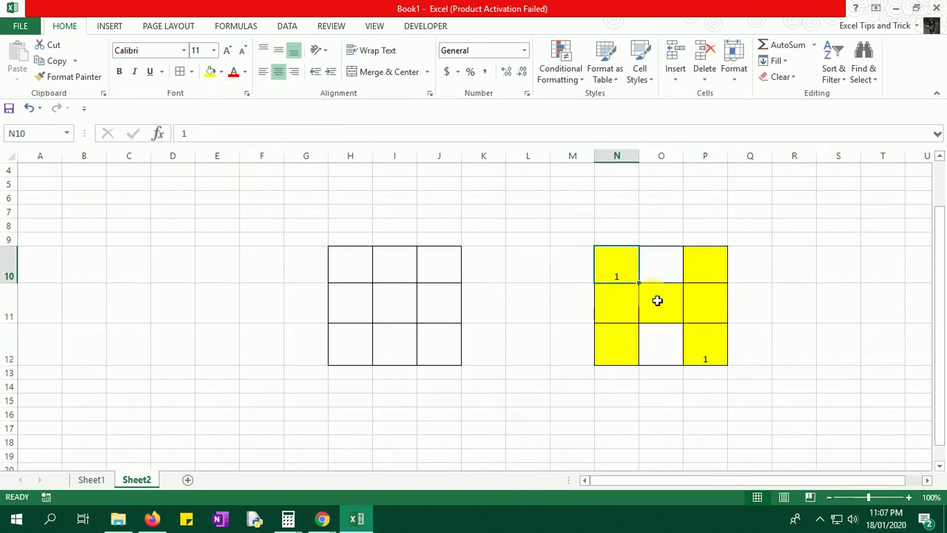
{"action": "left_click", "coordinate": [658, 301]}
{"action": "left_click", "coordinate": [717, 351]}
{"action": "left_click", "coordinate": [710, 271]}
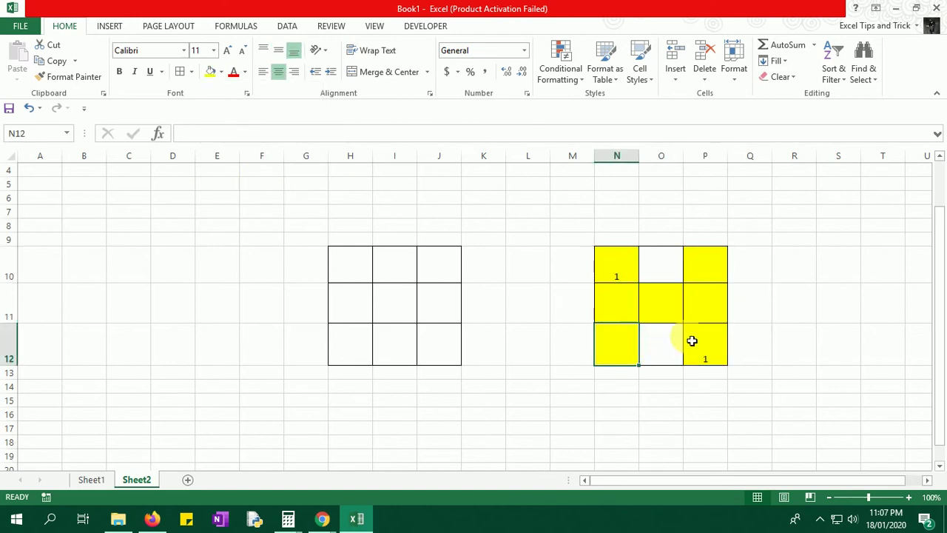
{"action": "left_click", "coordinate": [715, 351]}
{"action": "left_click", "coordinate": [626, 279]}
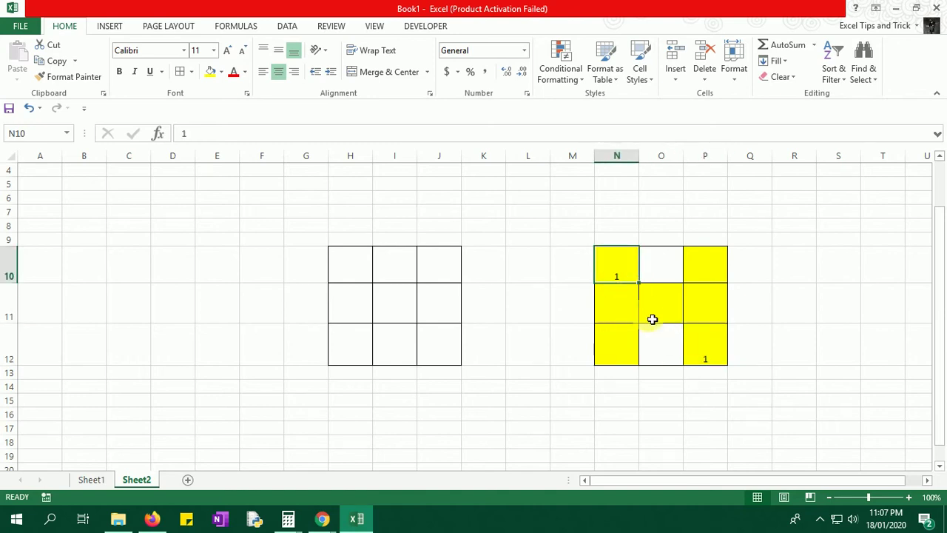
{"action": "left_click", "coordinate": [617, 346]}
{"action": "left_click", "coordinate": [717, 266]}
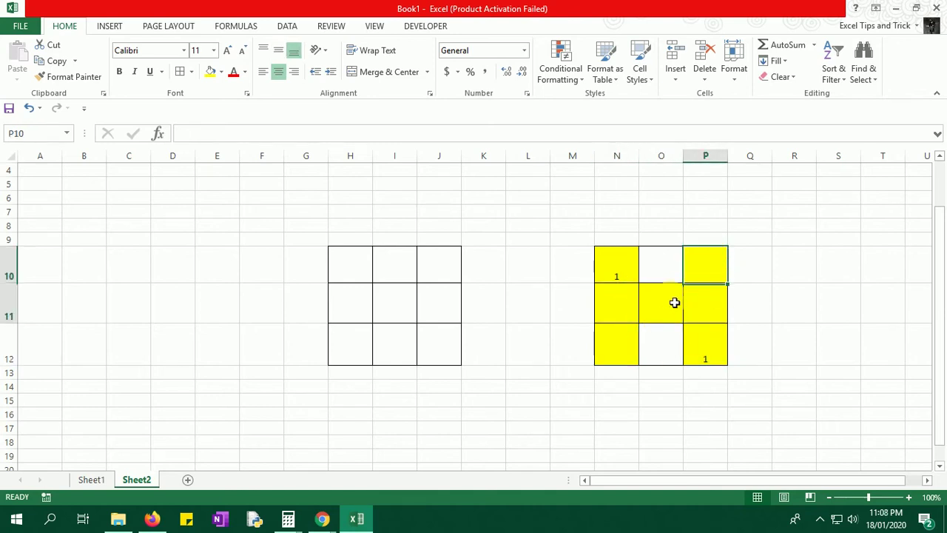
{"action": "left_click", "coordinate": [635, 342], "text": "shift"}
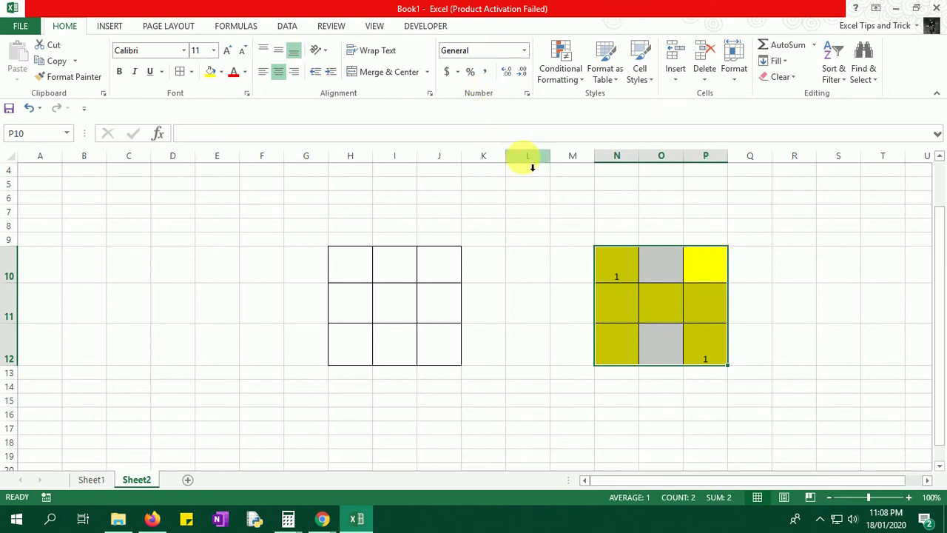
- Enter =RANDBETWEEN(1,6) in E10, centre it horizontally and vertically, and enlarge the font to 16 pt
{"action": "left_click", "coordinate": [227, 264]}
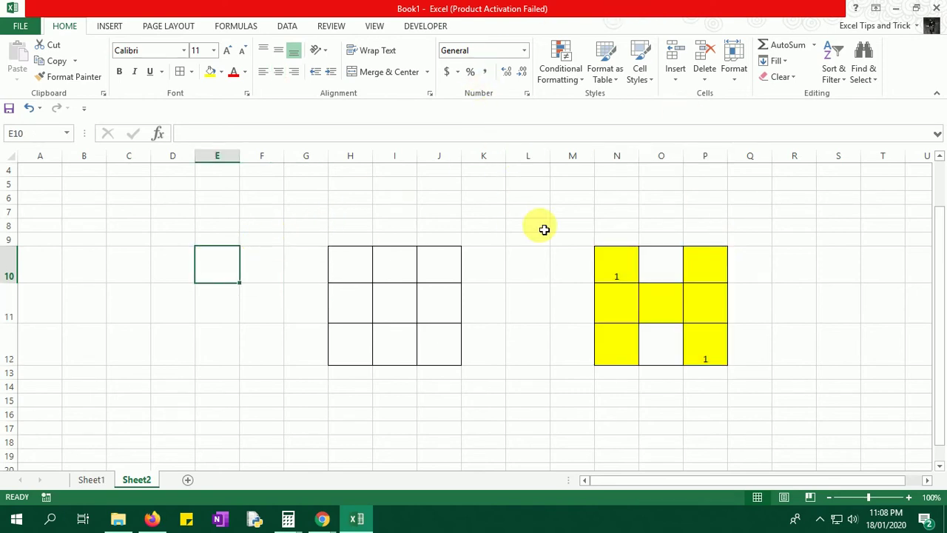
{"action": "type", "text": "=ran"}
{"action": "key", "text": "Down"}
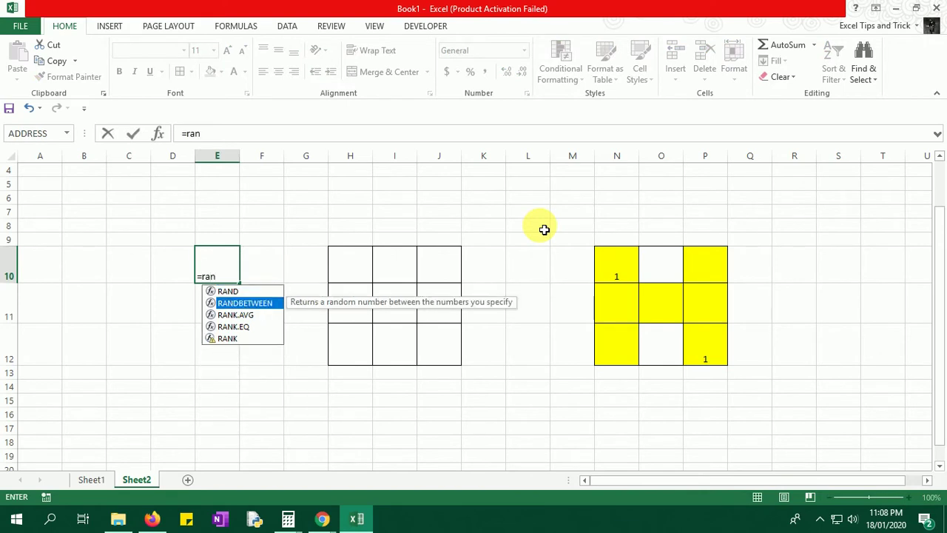
{"action": "key", "text": "Tab"}
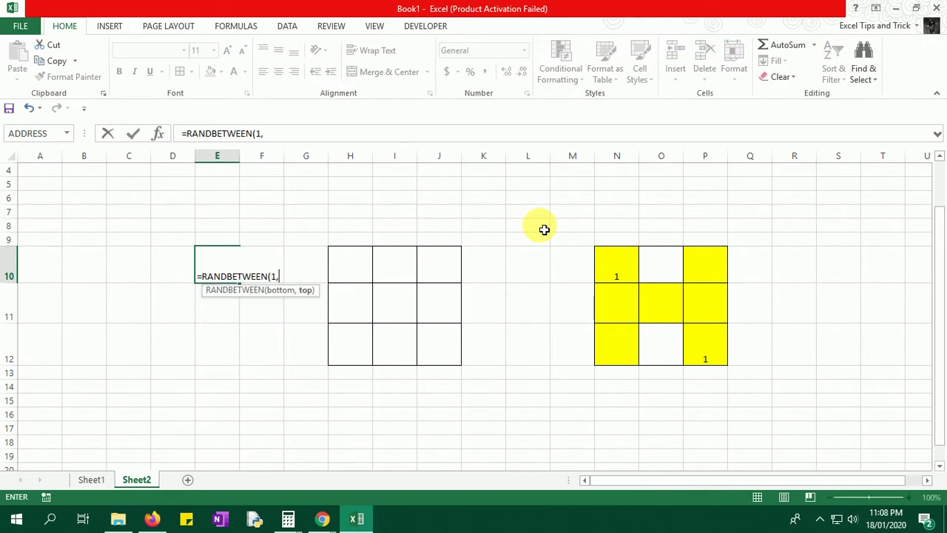
{"action": "key", "text": "Return"}
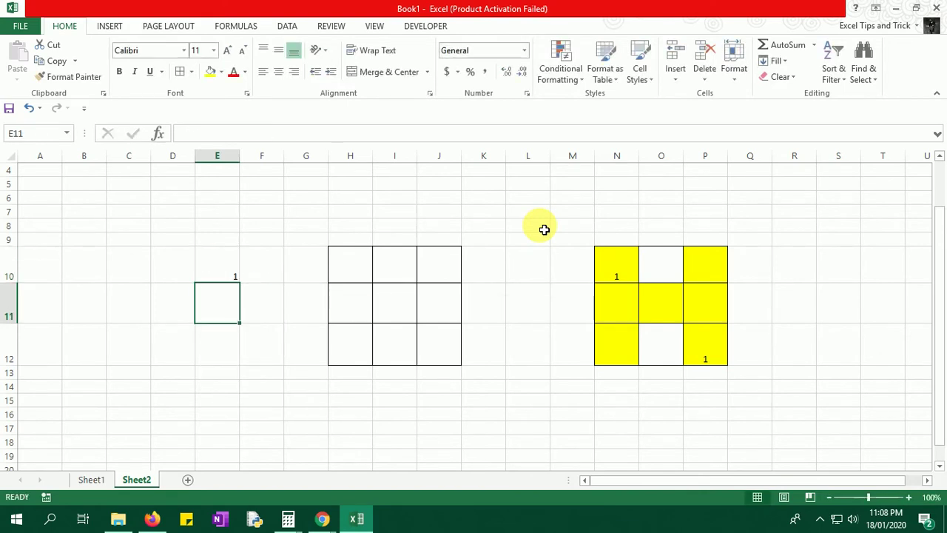
{"action": "key", "text": "Up"}
{"action": "left_click", "coordinate": [278, 72]}
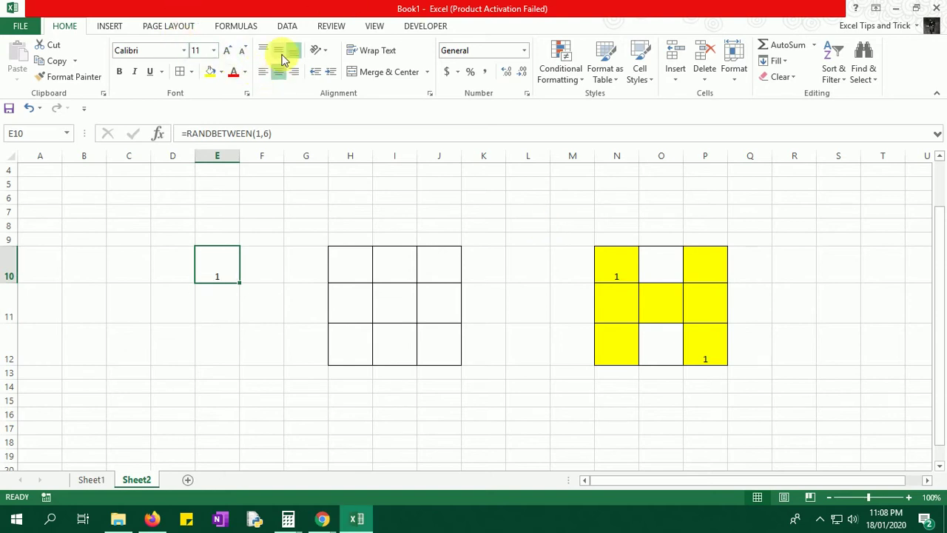
{"action": "left_click", "coordinate": [282, 52]}
{"action": "left_click", "coordinate": [228, 52]}
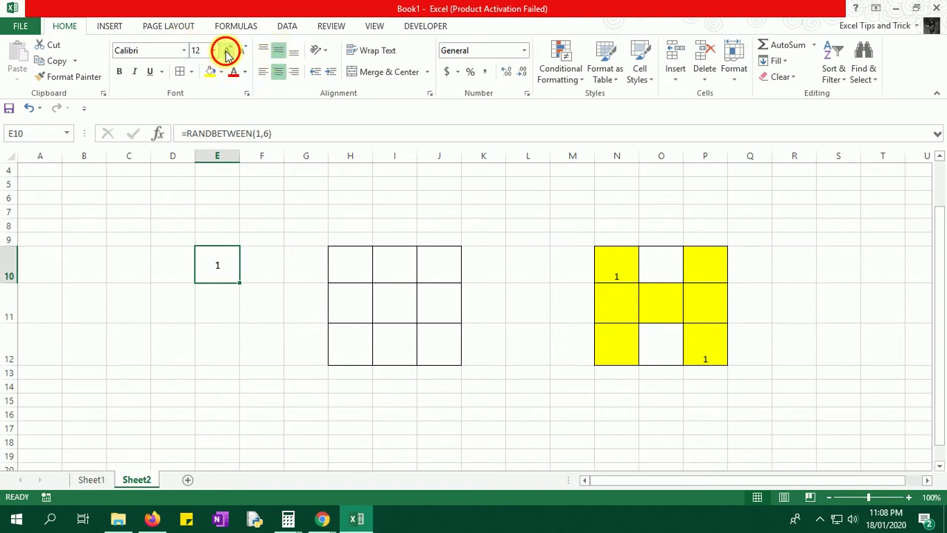
{"action": "left_click", "coordinate": [227, 52]}
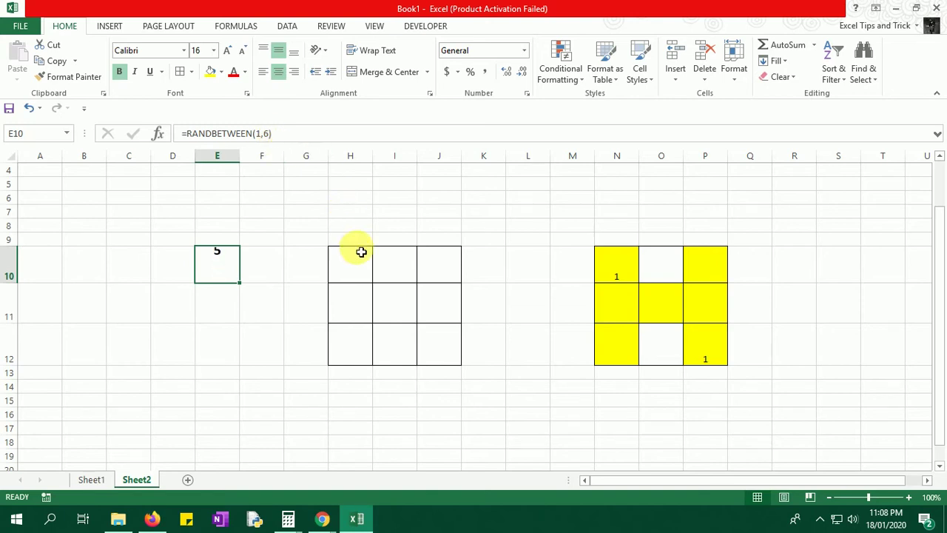
- Recalculate with F9 to re-roll E10, keeping Calculation Options set to Automatic
{"action": "left_click_drag", "start_coordinate": [357, 255], "coordinate": [450, 355]}
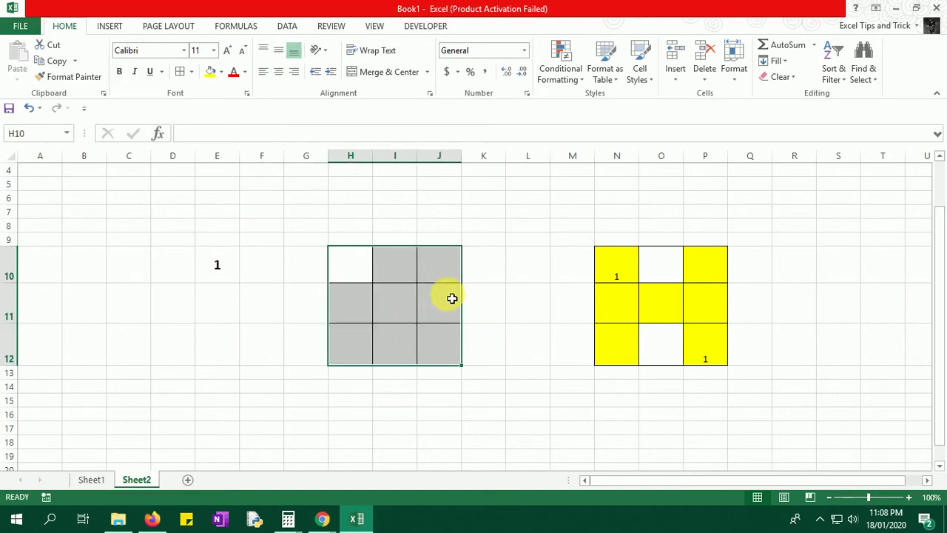
{"action": "key", "text": "F9"}
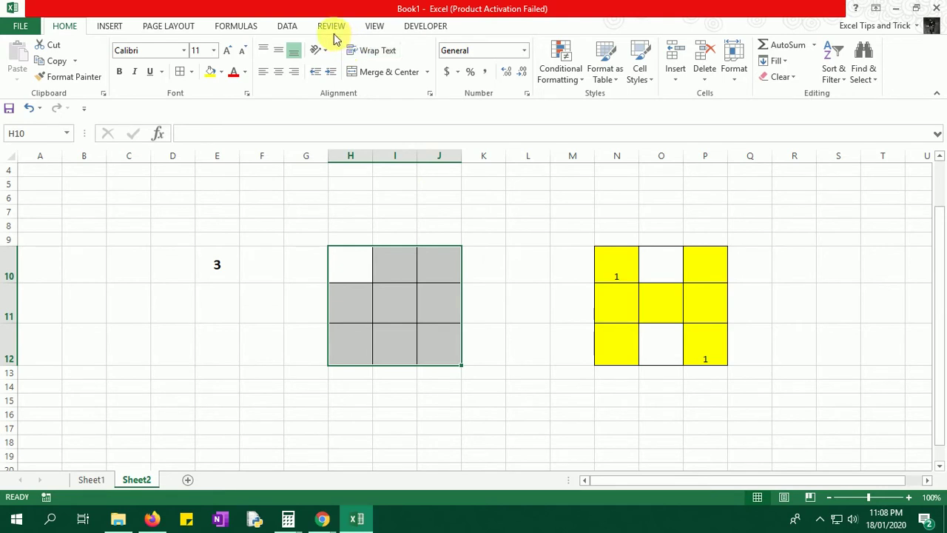
{"action": "left_click", "coordinate": [252, 30]}
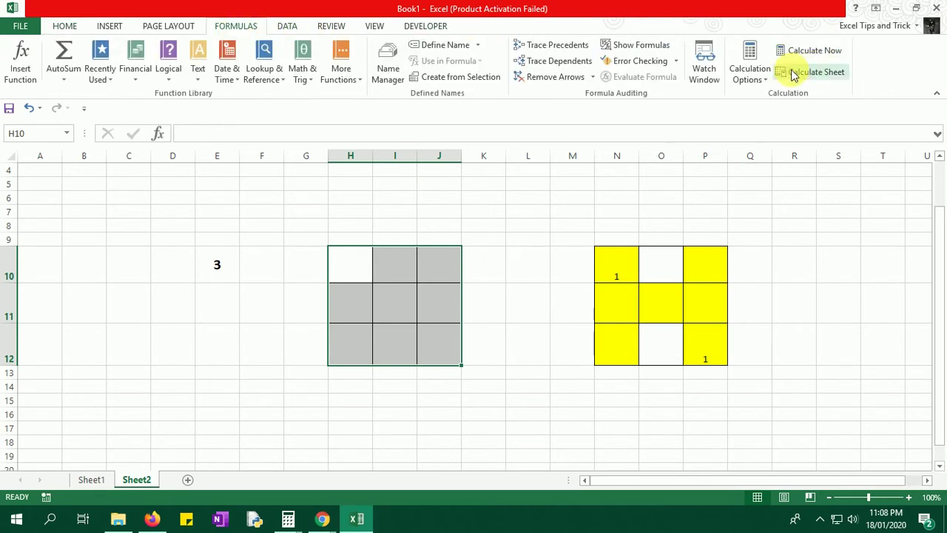
{"action": "left_click", "coordinate": [752, 70]}
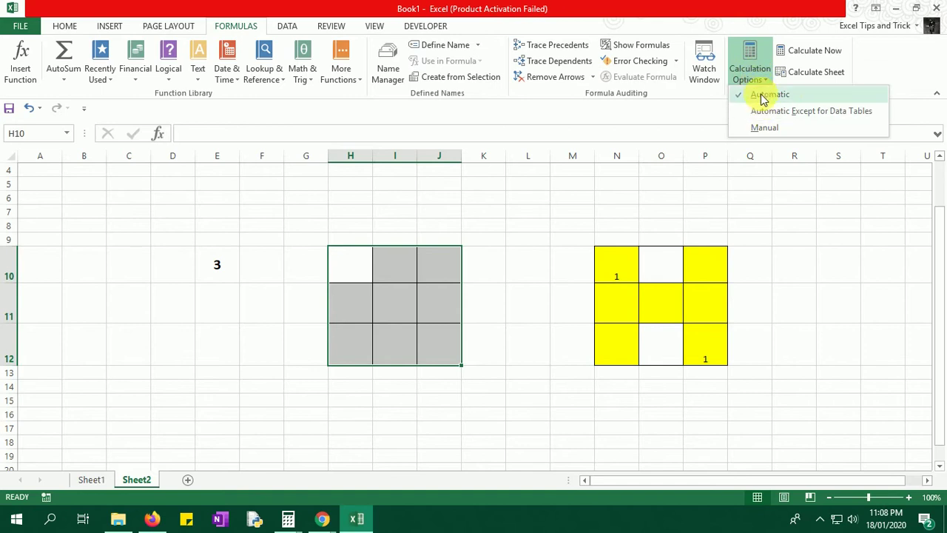
{"action": "left_click", "coordinate": [763, 99]}
{"action": "left_click", "coordinate": [754, 77]}
{"action": "left_click", "coordinate": [758, 95]}
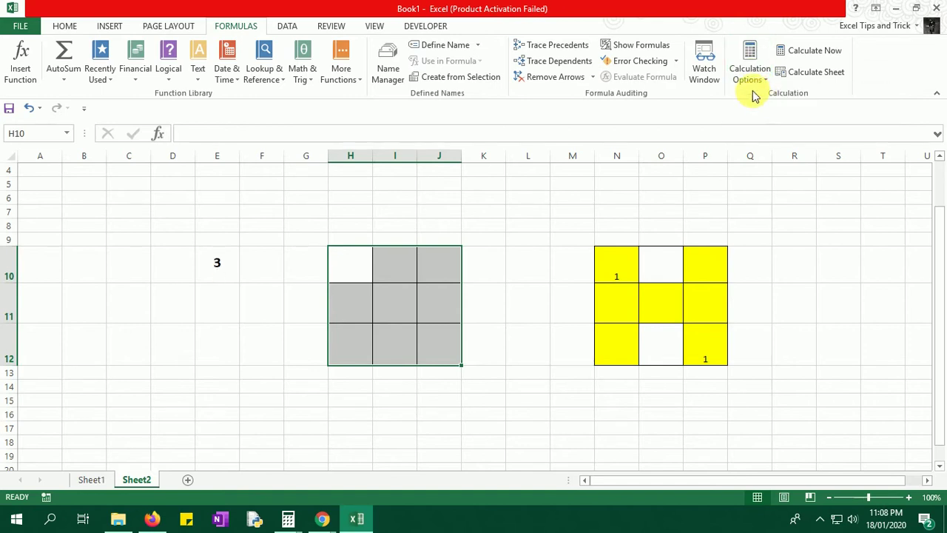
{"action": "left_click", "coordinate": [750, 77]}
{"action": "left_click", "coordinate": [758, 95]}
{"action": "left_click", "coordinate": [748, 77]}
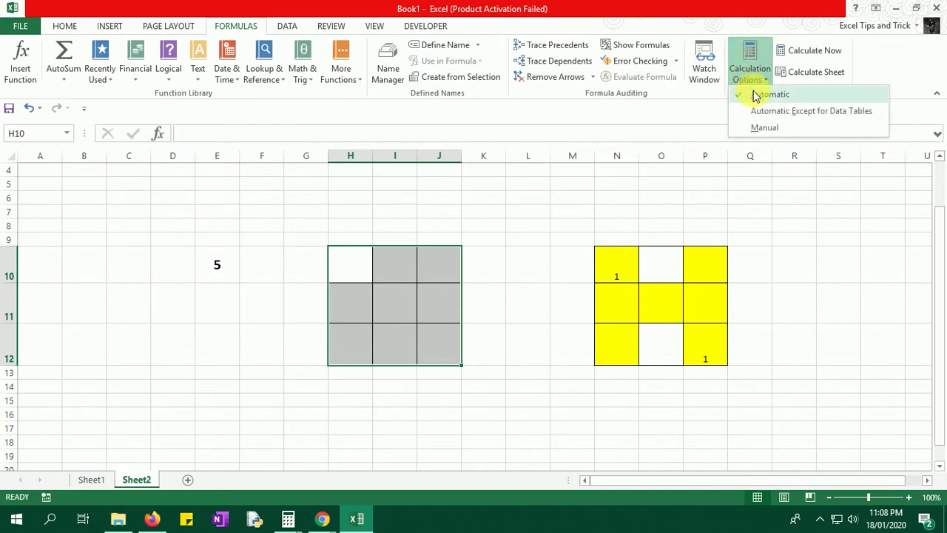
{"action": "left_click", "coordinate": [758, 94]}
{"action": "left_click", "coordinate": [751, 74]}
{"action": "left_click", "coordinate": [758, 95]}
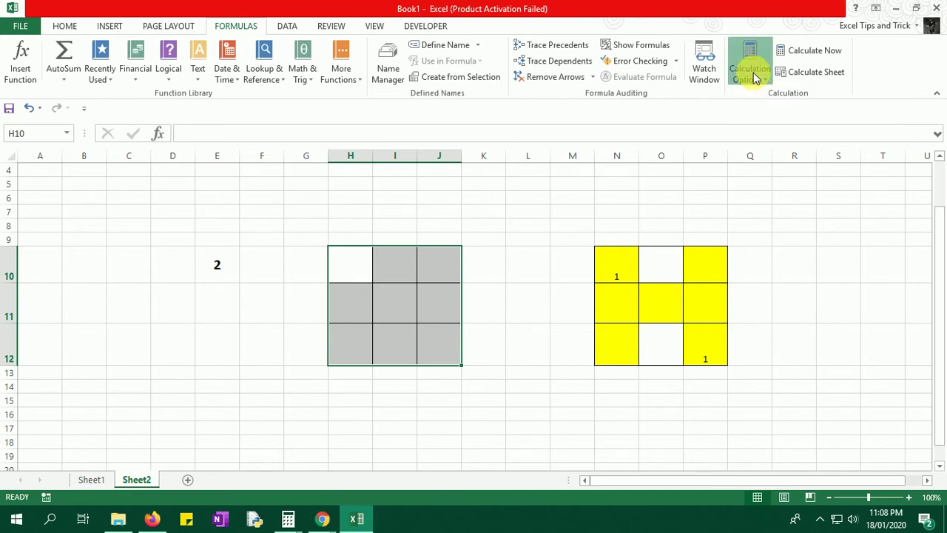
{"action": "left_click", "coordinate": [754, 78]}
{"action": "left_click", "coordinate": [759, 95]}
- Open and close the Watch Window, then choose a calculation mode from Calculation Options
{"action": "left_click", "coordinate": [705, 74]}
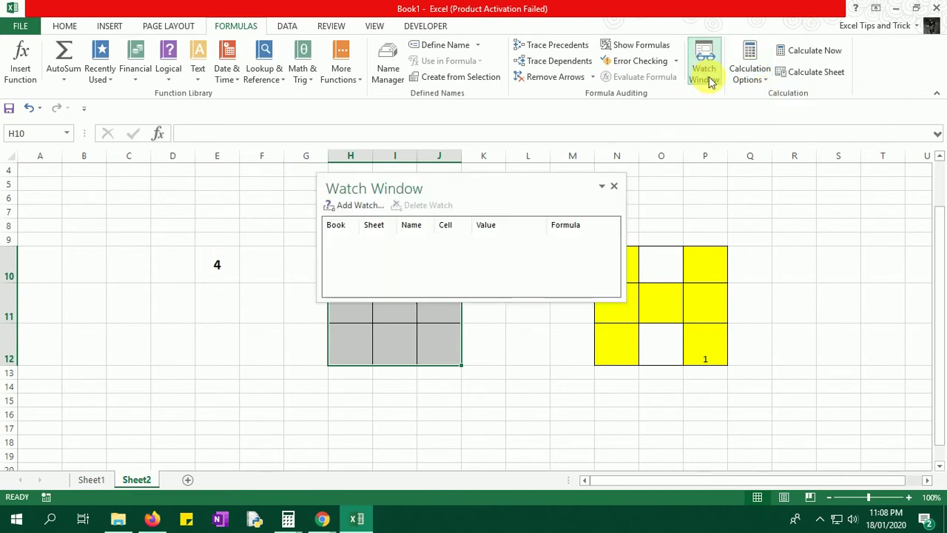
{"action": "left_click", "coordinate": [749, 77]}
{"action": "left_click", "coordinate": [749, 95]}
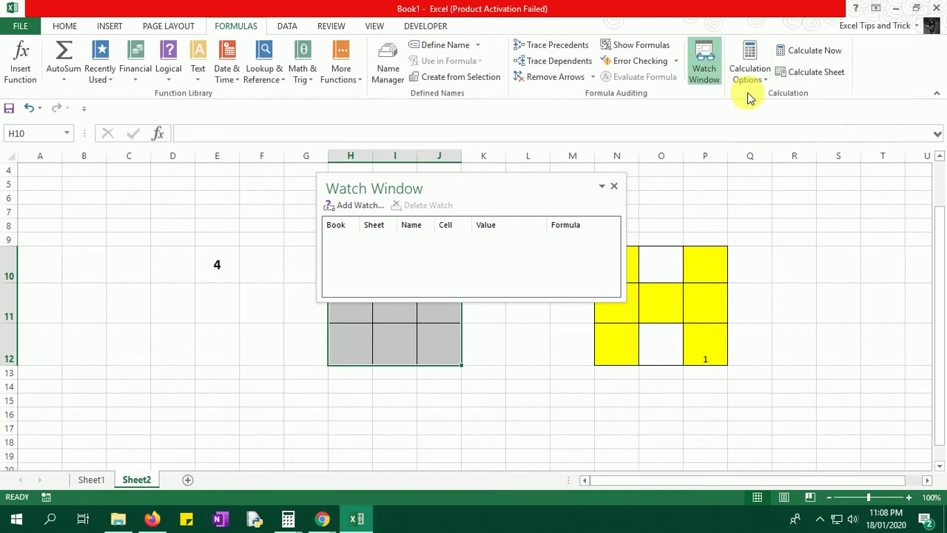
{"action": "left_click", "coordinate": [712, 211]}
{"action": "left_click", "coordinate": [613, 185]}
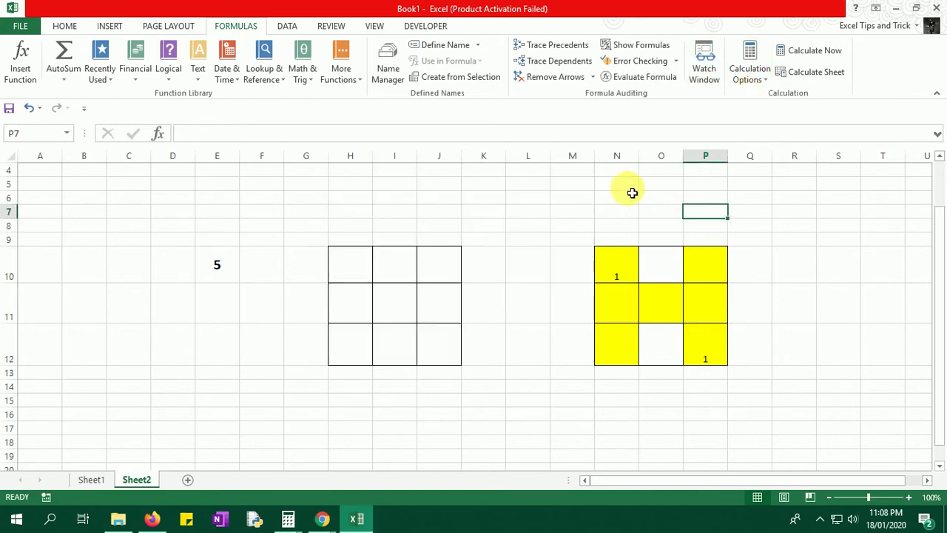
{"action": "left_click", "coordinate": [749, 74]}
{"action": "left_click", "coordinate": [749, 110]}
{"action": "left_click", "coordinate": [758, 217]}
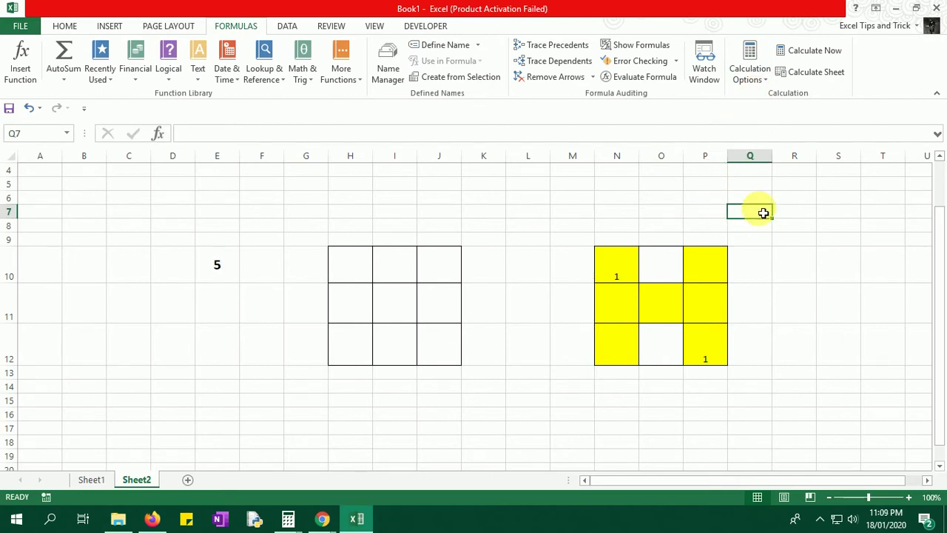
- Re-roll E10 with F9 and inspect its =RANDBETWEEN(1,6) formula, leaving it unchanged
{"action": "key", "text": "F9"}
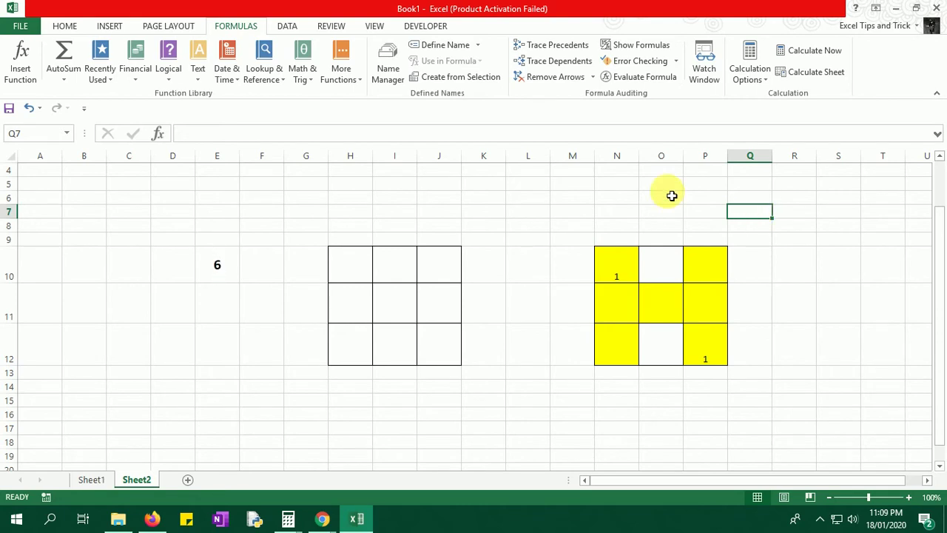
{"action": "left_click", "coordinate": [229, 265]}
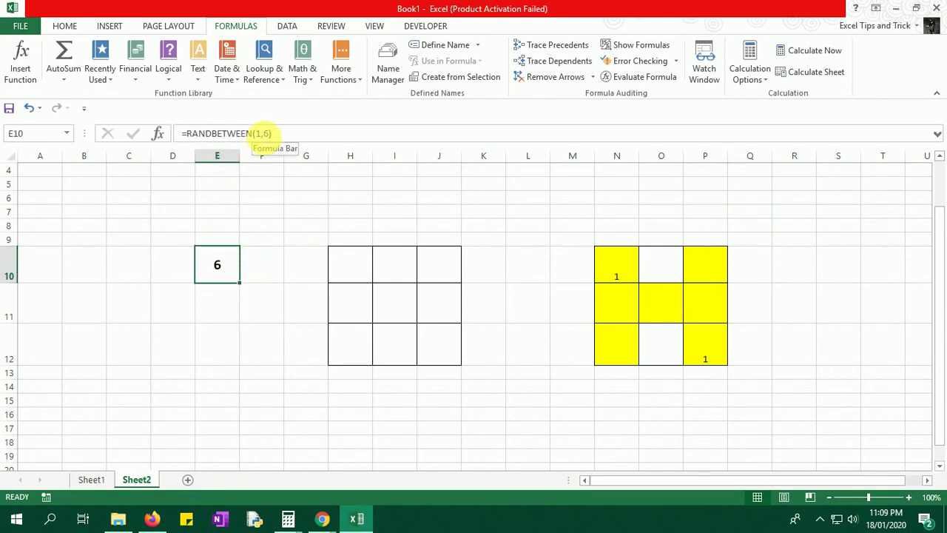
{"action": "left_click", "coordinate": [261, 133]}
{"action": "double_click", "coordinate": [266, 133]}
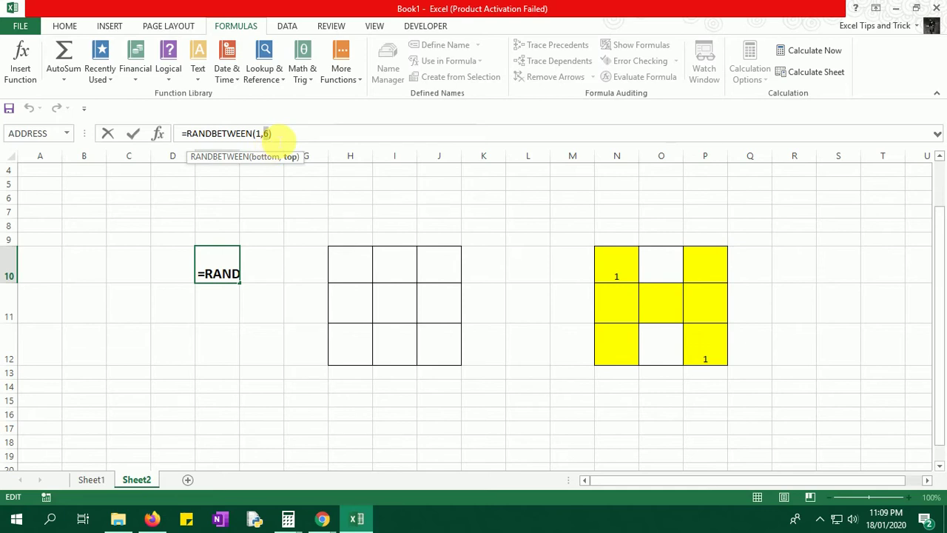
{"action": "key", "text": "Escape"}
{"action": "left_click", "coordinate": [398, 297]}
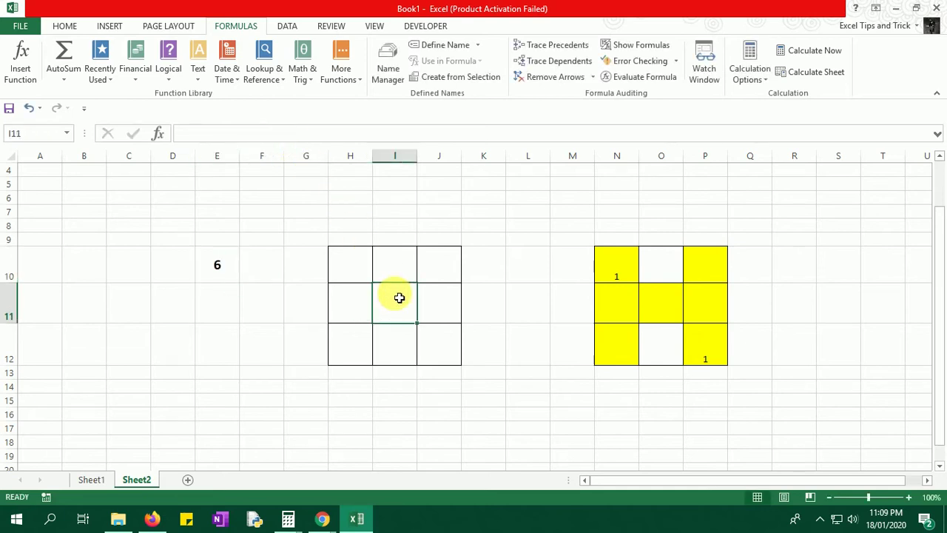
{"action": "left_click", "coordinate": [361, 268]}
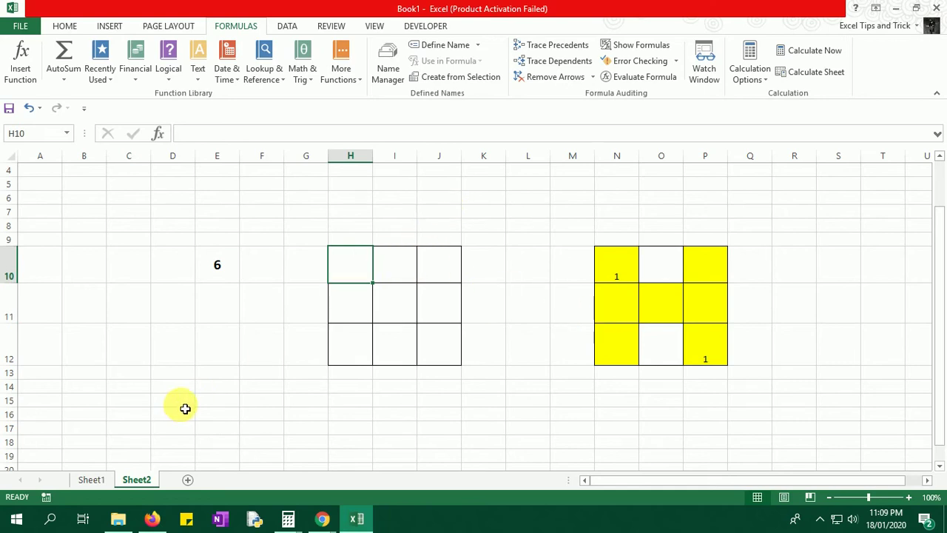
{"action": "left_click", "coordinate": [782, 185]}
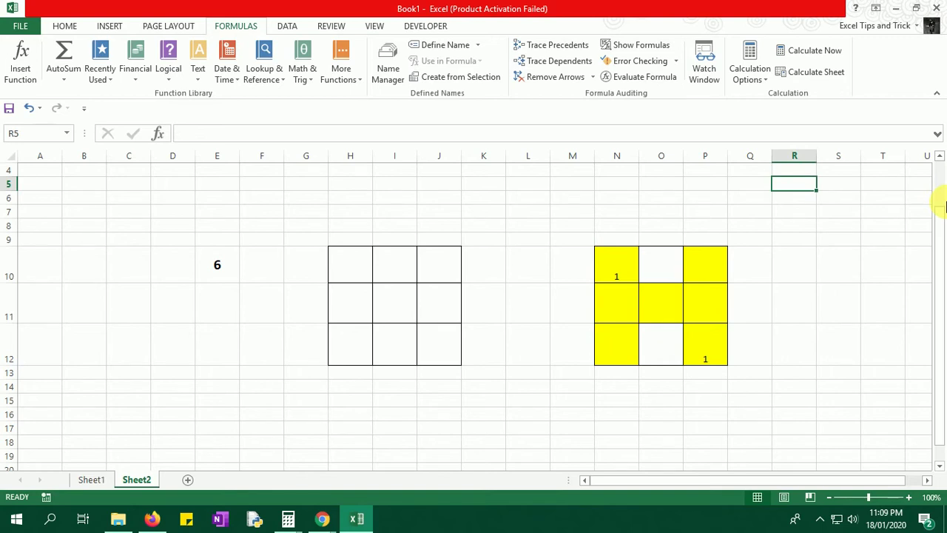
- Add a Char heading and fill column R with the numbers 1 to 299
{"action": "type", "text": "Char"}
{"action": "key", "text": "Return"}
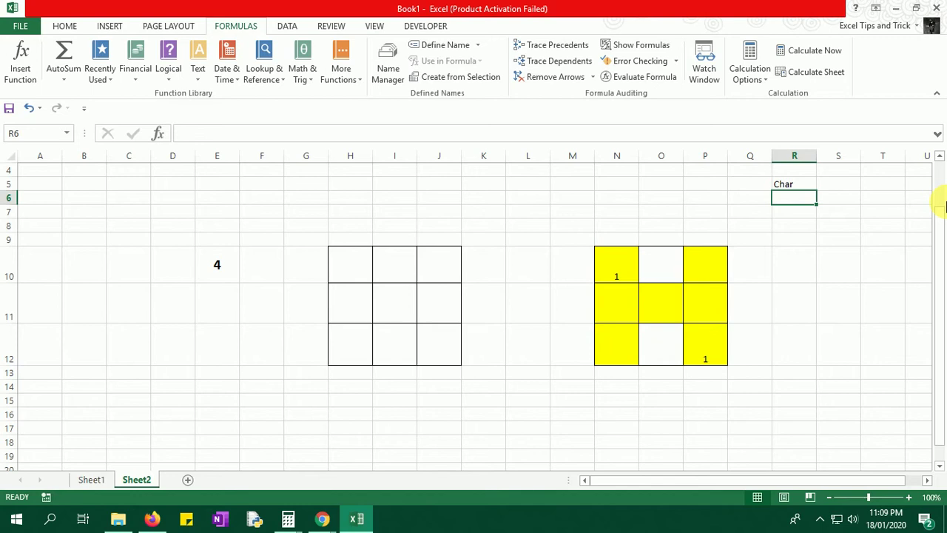
{"action": "type", "text": "1"}
{"action": "key", "text": "Return"}
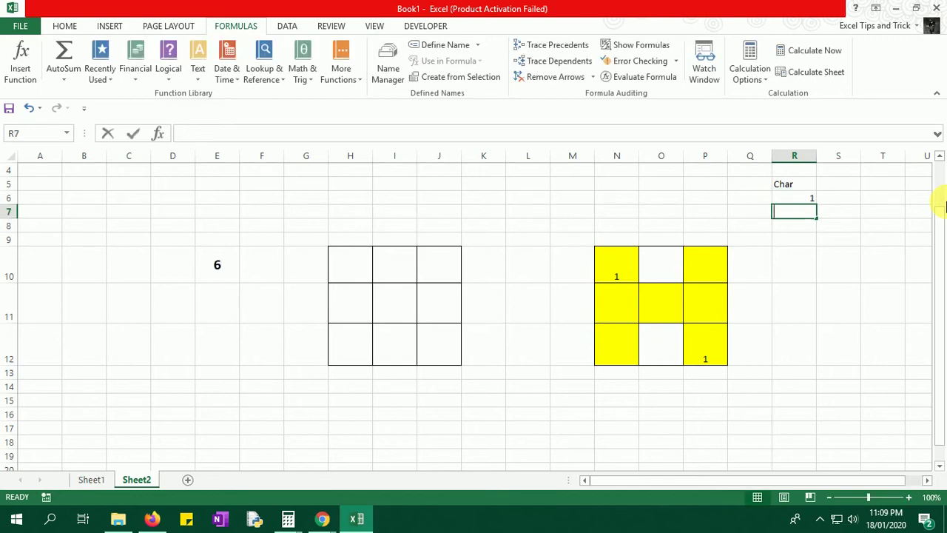
{"action": "type", "text": "2"}
{"action": "key", "text": "Return"}
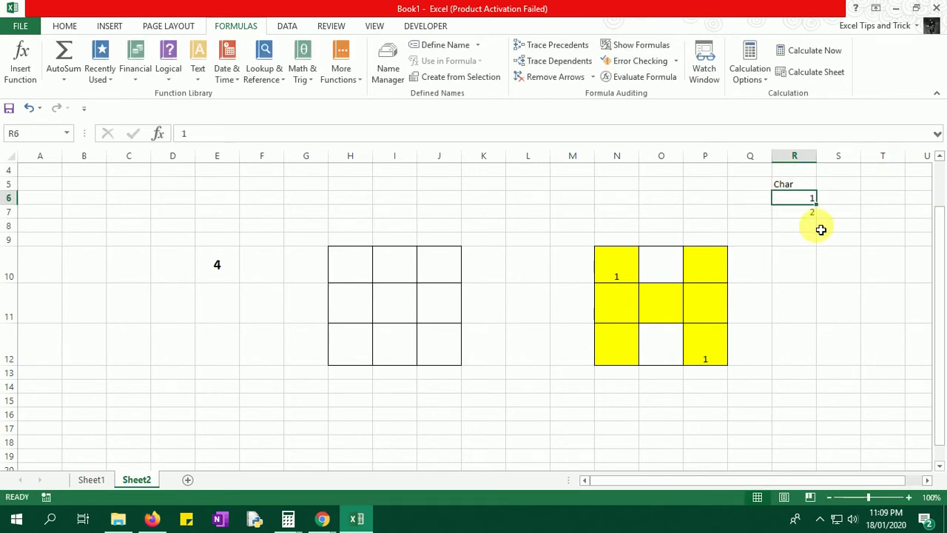
{"action": "left_click_drag", "start_coordinate": [811, 197], "coordinate": [837, 465]}
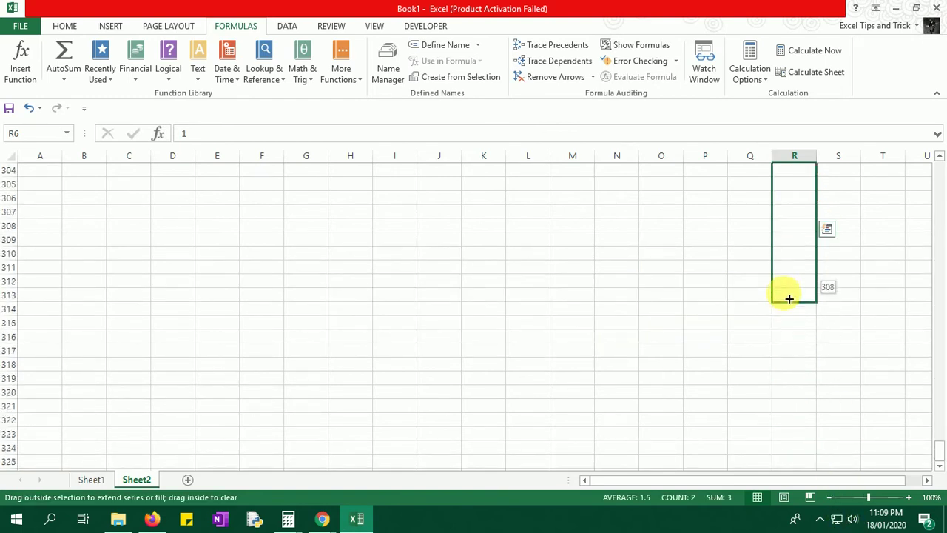
{"action": "left_click_drag", "start_coordinate": [837, 464], "coordinate": [796, 174]}
- Rename the R5 heading from Char to No
{"action": "key", "text": "ctrl+Up"}
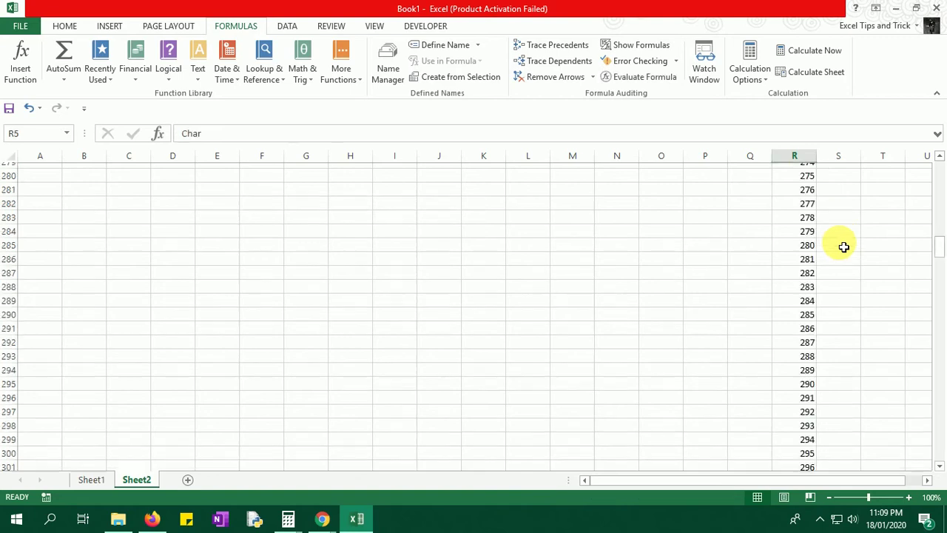
{"action": "key", "text": "Right"}
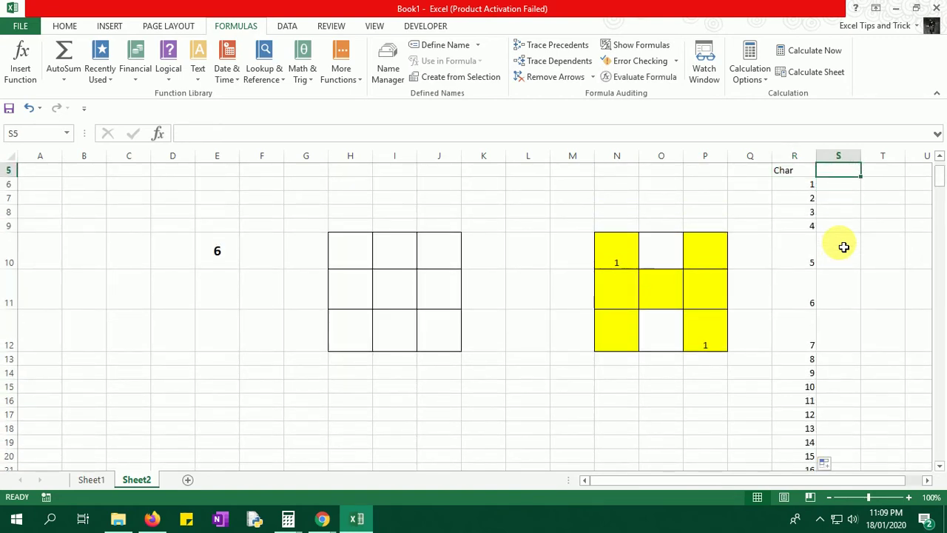
{"action": "key", "text": "Down"}
{"action": "key", "text": "Left"}
{"action": "key", "text": "Up"}
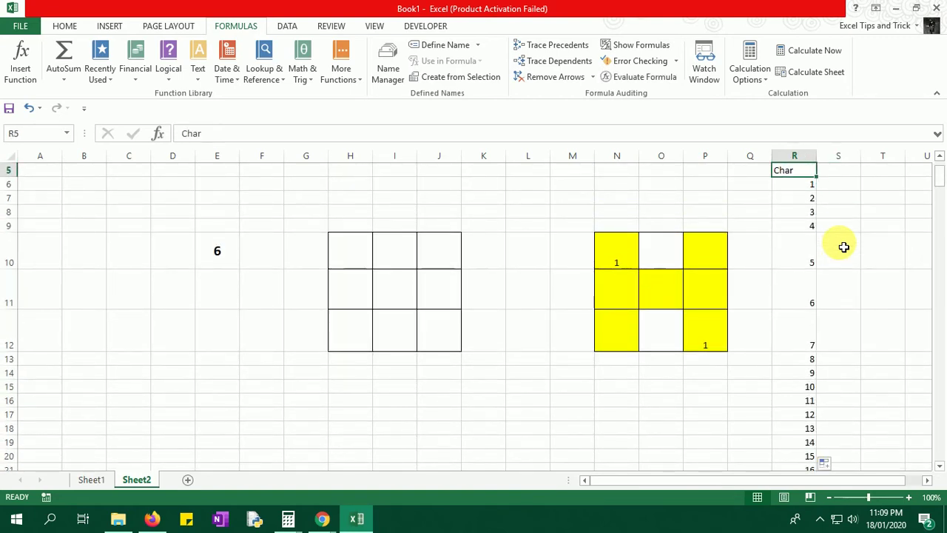
{"action": "type", "text": "No"}
{"action": "key", "text": "Tab"}
- Enter =CHAR(R6) in S6 and fill it down to S304
{"action": "key", "text": "Down"}
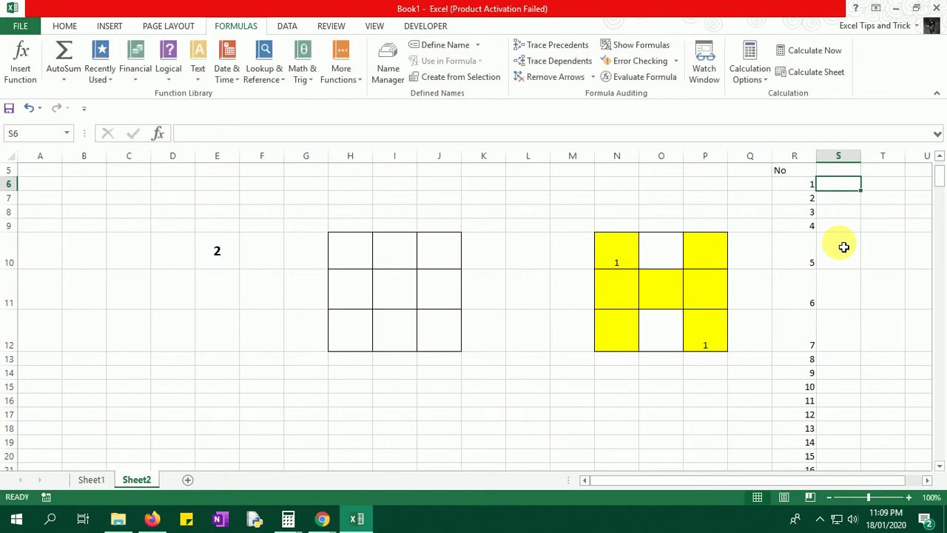
{"action": "type", "text": "=ch"}
{"action": "key", "text": "Tab"}
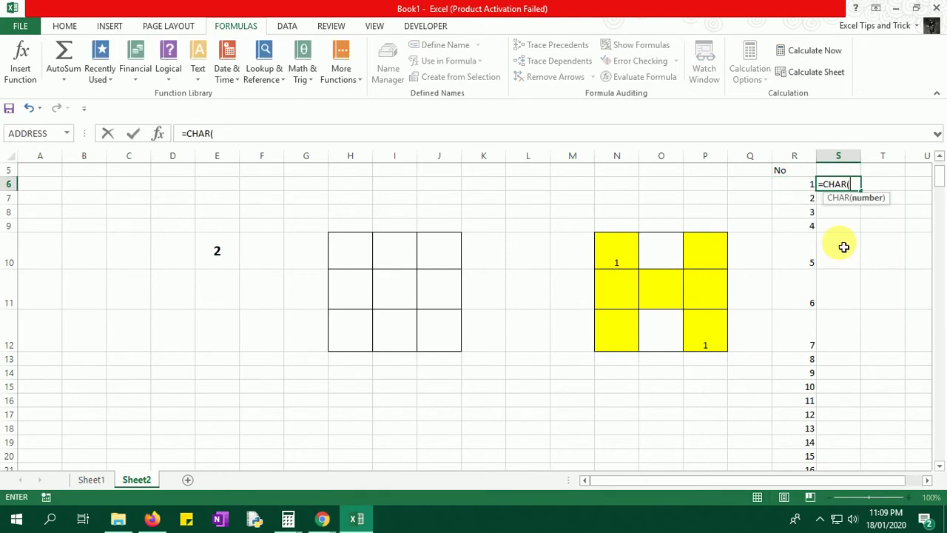
{"action": "key", "text": "Left"}
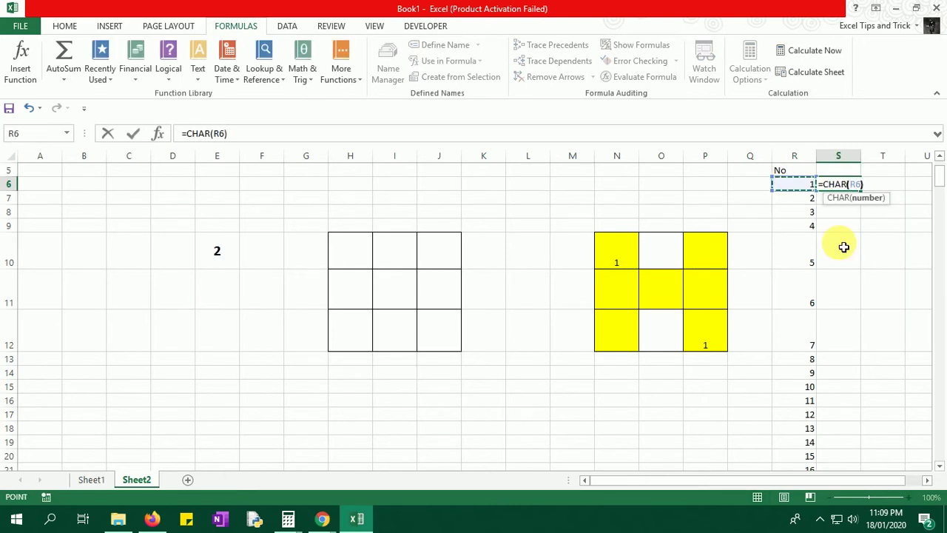
{"action": "key", "text": "Return"}
{"action": "key", "text": "Left"}
{"action": "key", "text": "ctrl+Down"}
{"action": "key", "text": "Right"}
{"action": "key", "text": "ctrl+shift+Up"}
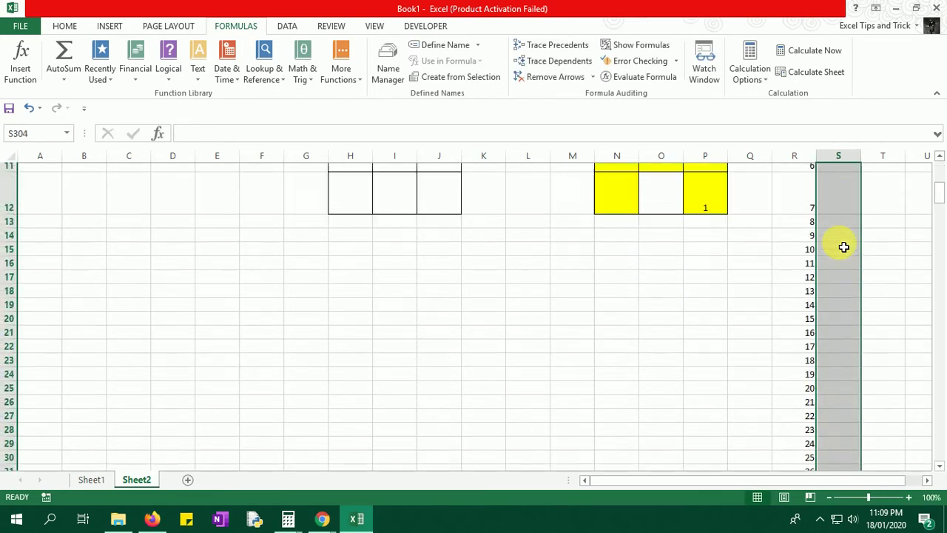
{"action": "key", "text": "ctrl+d"}
- Browse down the generated character list from the top of column S
{"action": "key", "text": "ctrl+Up"}
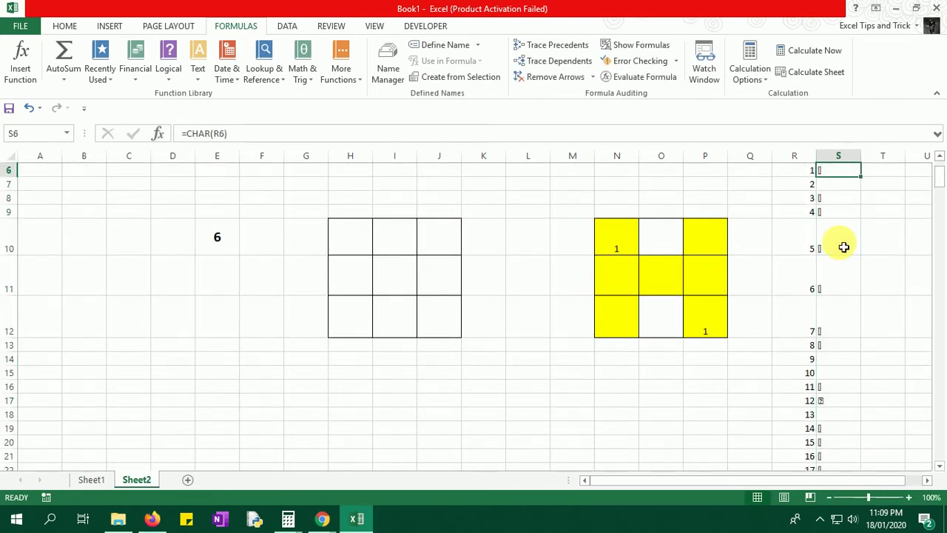
{"action": "key", "text": "ctrl+Up"}
{"action": "key", "text": "Down"}
{"action": "key", "text": "Down"}
{"action": "key", "text": "Down"}
{"action": "key", "text": "shift+Down"}
{"action": "key", "text": "shift+Down"}
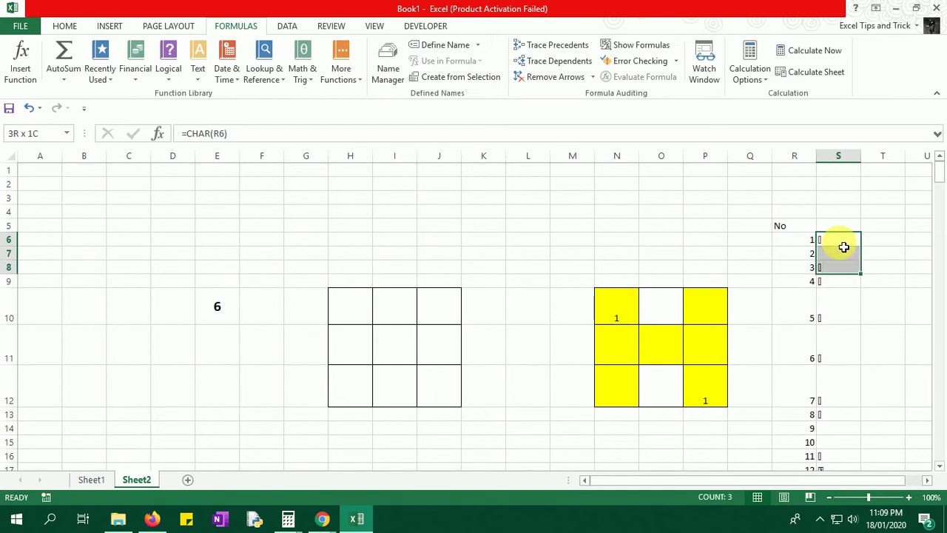
{"action": "key", "text": "shift+Down"}
{"action": "key", "text": "shift+Down"}
{"action": "key", "text": "shift+Down"}
{"action": "key", "text": "shift+Down"}
{"action": "key", "text": "shift+Down"}
{"action": "key", "text": "shift+Down"}
{"action": "key", "text": "shift+Down"}
{"action": "key", "text": "shift+Down"}
{"action": "key", "text": "shift+Down"}
{"action": "key", "text": "shift+Down"}
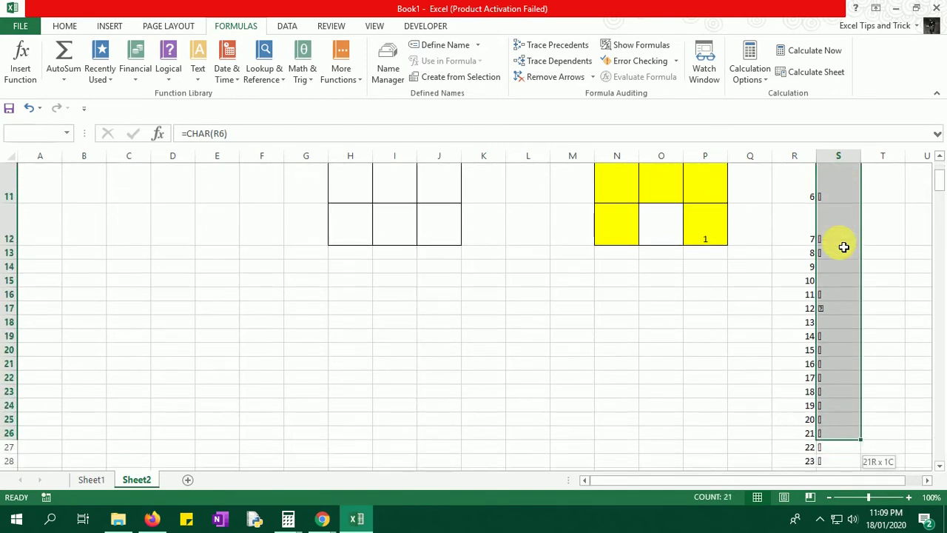
{"action": "key", "text": "shift+Down"}
{"action": "key", "text": "shift+Down"}
{"action": "key", "text": "shift+Down"}
{"action": "key", "text": "shift+Down"}
{"action": "key", "text": "shift+Down"}
{"action": "key", "text": "shift+Down"}
{"action": "key", "text": "shift+Down"}
{"action": "key", "text": "shift+Down"}
{"action": "key", "text": "shift+Down"}
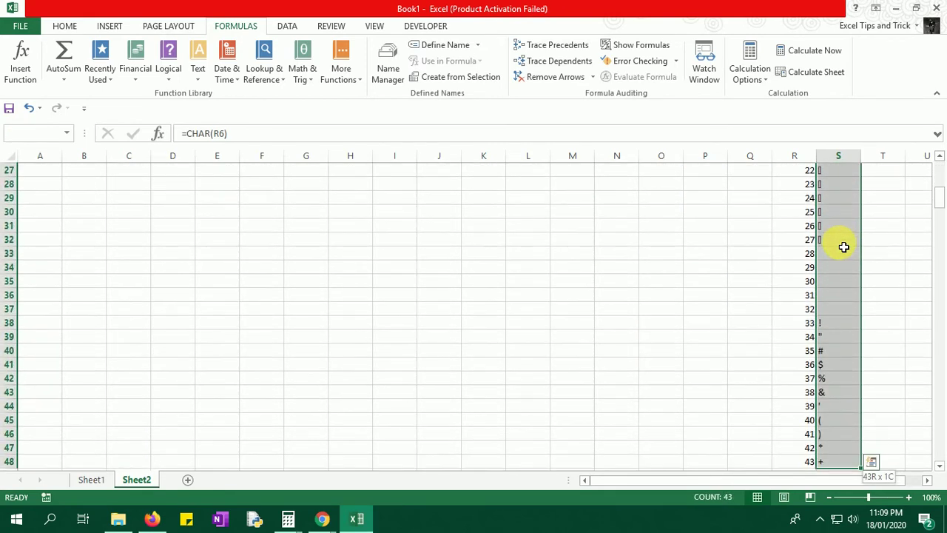
{"action": "key", "text": "shift+Down"}
{"action": "key", "text": "shift+Down"}
{"action": "key", "text": "shift+Down"}
{"action": "key", "text": "shift+Down"}
{"action": "key", "text": "shift+Down"}
{"action": "key", "text": "shift+Down"}
{"action": "key", "text": "shift+Down"}
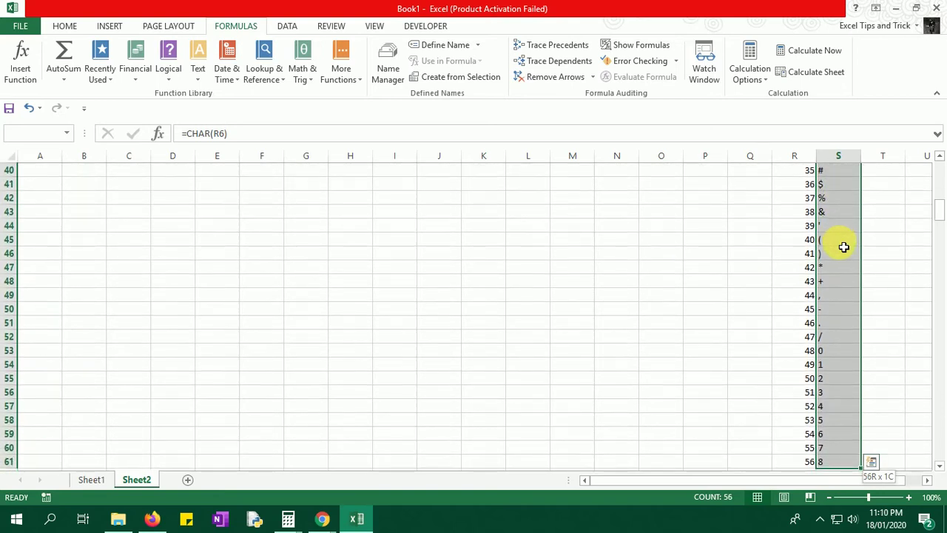
{"action": "key", "text": "shift+Down"}
{"action": "key", "text": "shift+Down"}
{"action": "key", "text": "shift+Down"}
{"action": "key", "text": "shift+Down"}
{"action": "key", "text": "shift+Down"}
{"action": "key", "text": "shift+Down"}
{"action": "key", "text": "shift+Down"}
{"action": "key", "text": "shift+Down"}
{"action": "key", "text": "shift+Down"}
{"action": "key", "text": "shift+Down"}
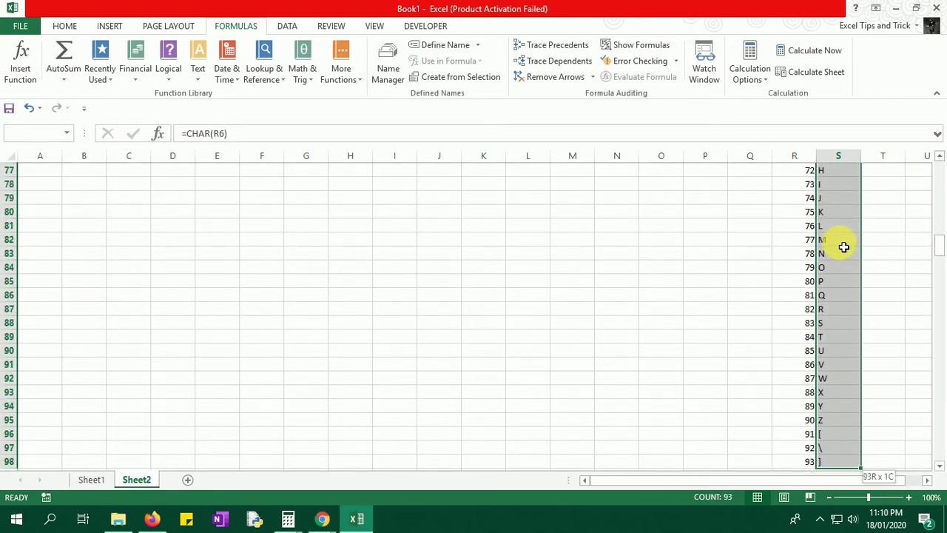
{"action": "key", "text": "shift+Down"}
{"action": "key", "text": "shift+Down"}
{"action": "key", "text": "shift+Down"}
{"action": "key", "text": "shift+Down"}
{"action": "key", "text": "shift+Down"}
{"action": "key", "text": "shift+Down"}
{"action": "key", "text": "shift+Down"}
{"action": "key", "text": "shift+Down"}
{"action": "key", "text": "shift+Down"}
{"action": "key", "text": "shift+Down"}
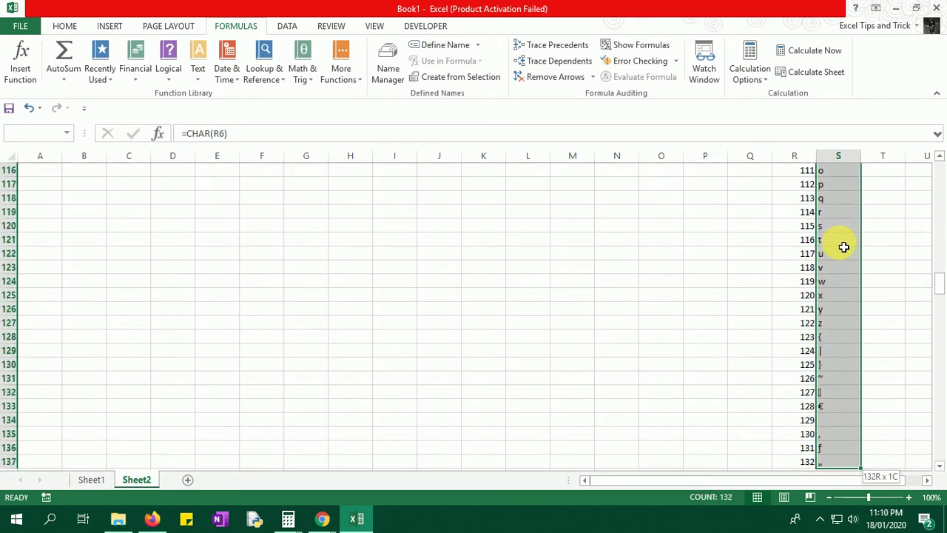
{"action": "key", "text": "shift+Down"}
{"action": "key", "text": "shift+Down"}
{"action": "key", "text": "shift+Down"}
{"action": "key", "text": "shift+Down"}
{"action": "key", "text": "shift+Down"}
{"action": "key", "text": "shift+Down"}
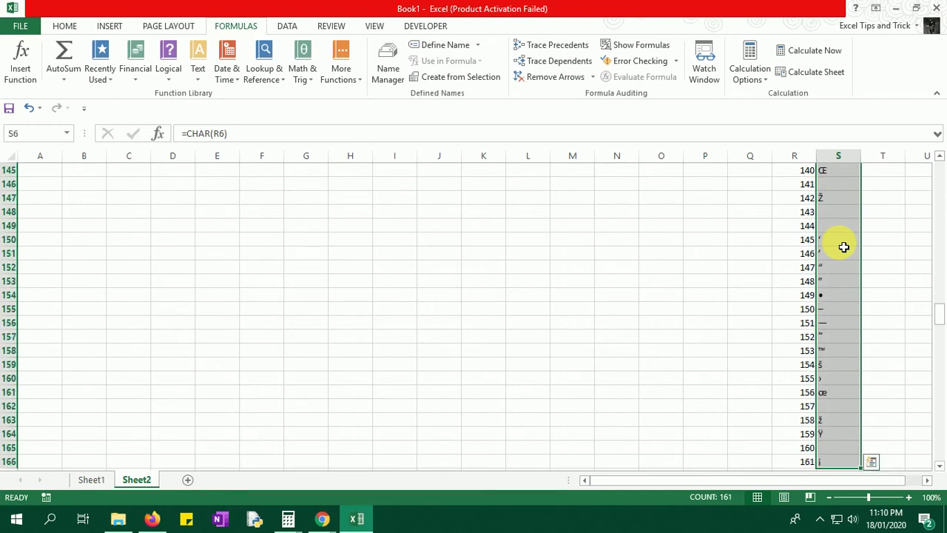
- Locate code 149 in R154, confirm it gives a bullet, and return to the sheet top
{"action": "left_click", "coordinate": [805, 296]}
{"action": "left_click", "coordinate": [840, 296]}
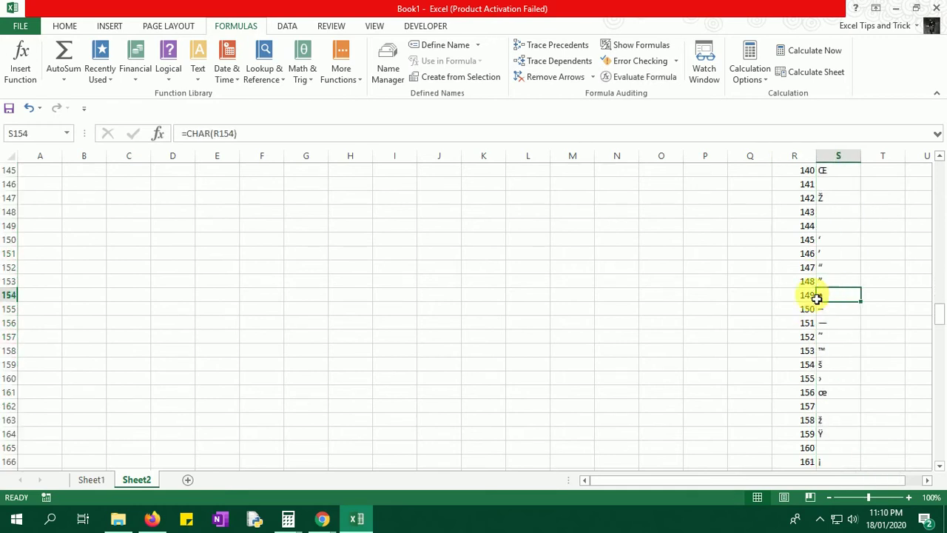
{"action": "left_click", "coordinate": [812, 296]}
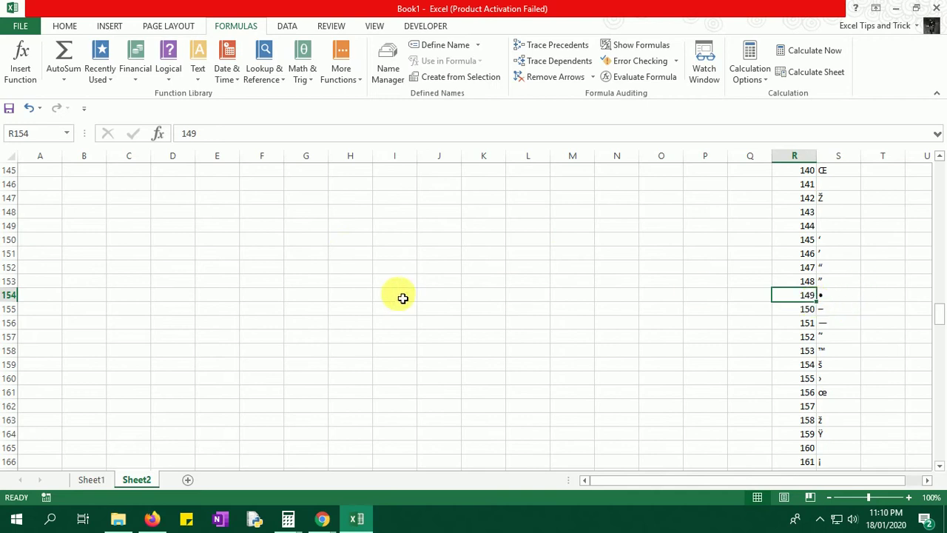
{"action": "left_click", "coordinate": [352, 267]}
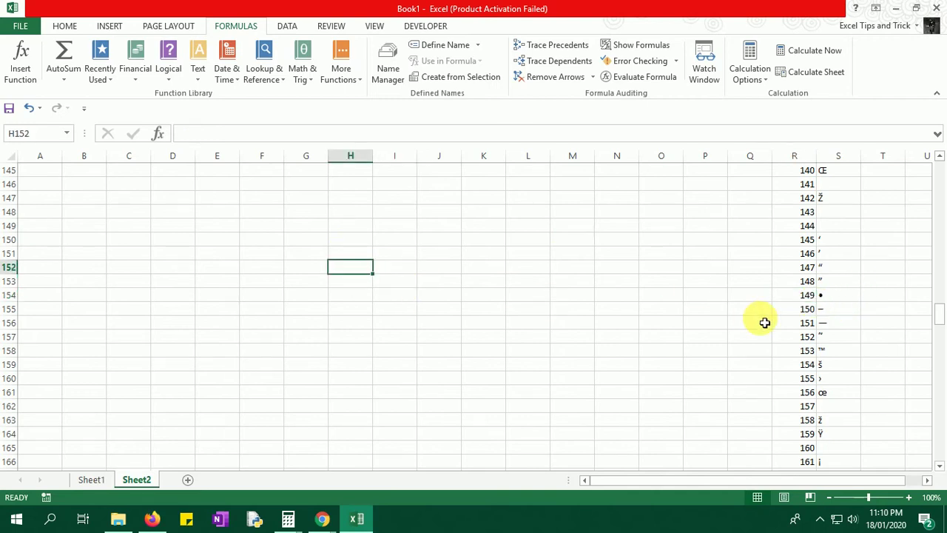
{"action": "key", "text": "ctrl+Home"}
- Enter a =CHAR(149) bullet formula in cell G2
{"action": "left_click", "coordinate": [306, 185]}
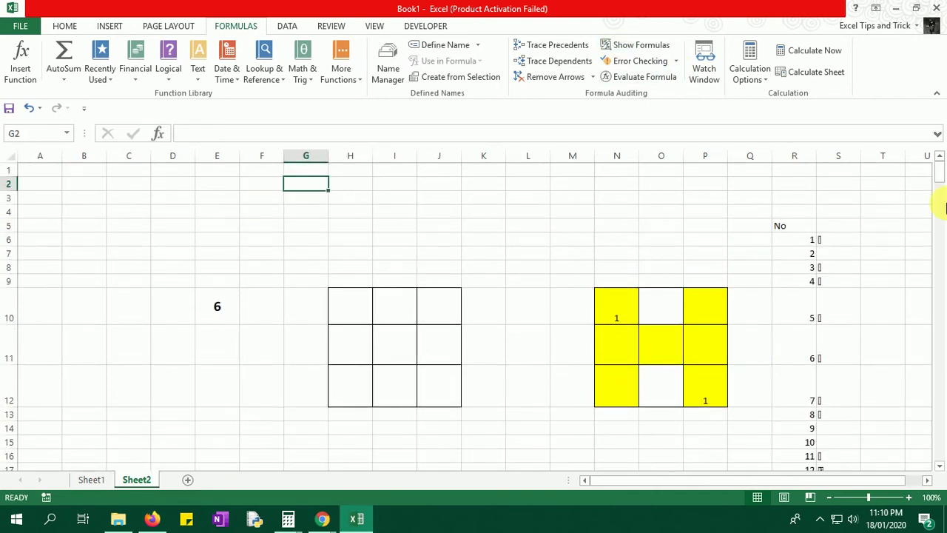
{"action": "type", "text": "=ch"}
{"action": "key", "text": "Tab"}
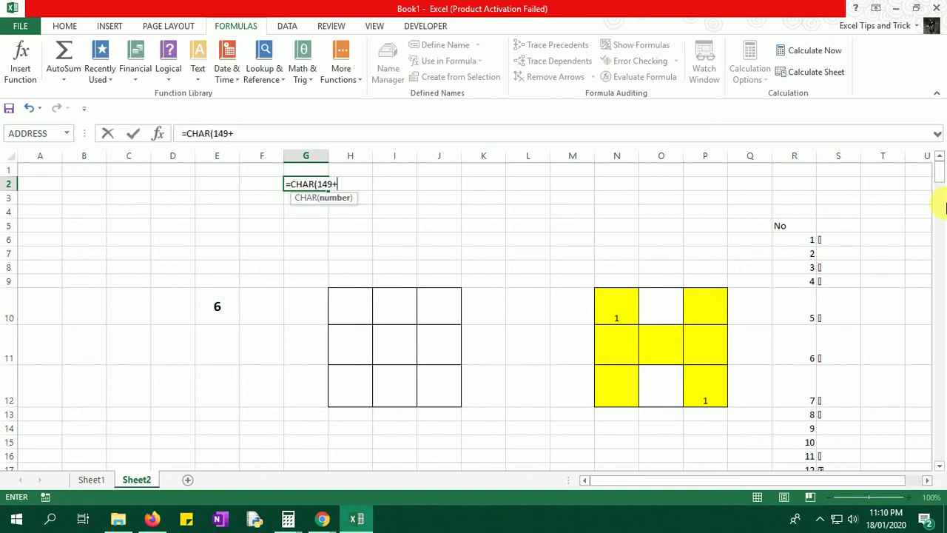
{"action": "key", "text": "Return"}
{"action": "key", "text": "Up"}
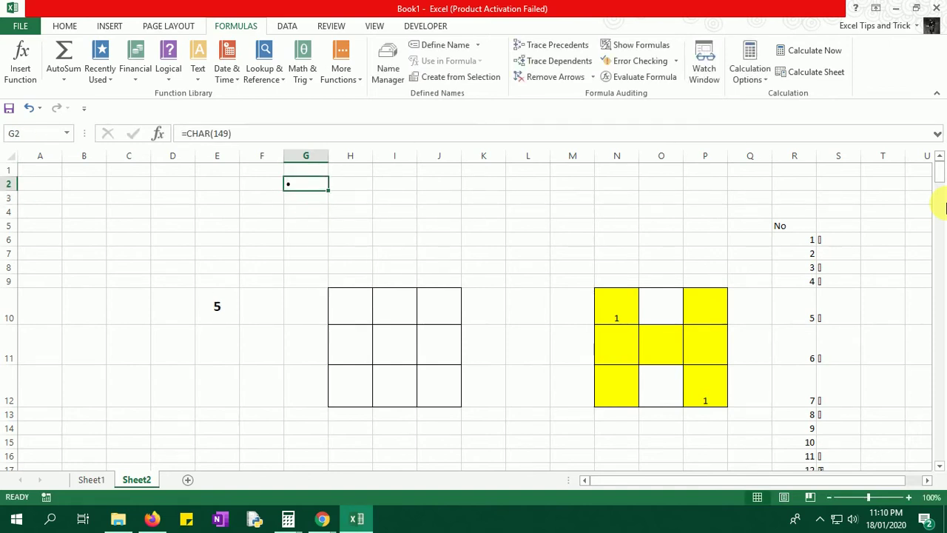
- Centre the G2 bullet, set its font size to 18, and colour it red
{"action": "left_click", "coordinate": [65, 26]}
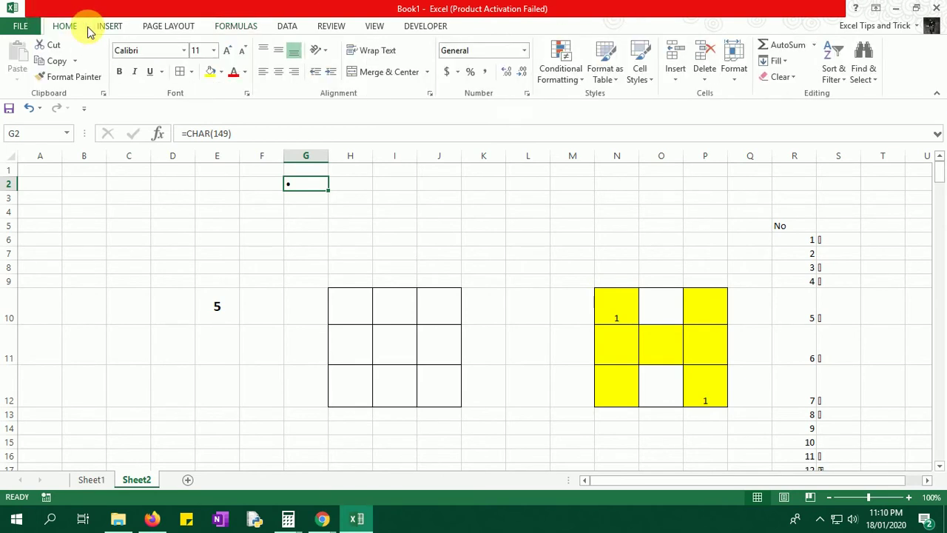
{"action": "left_click", "coordinate": [282, 71]}
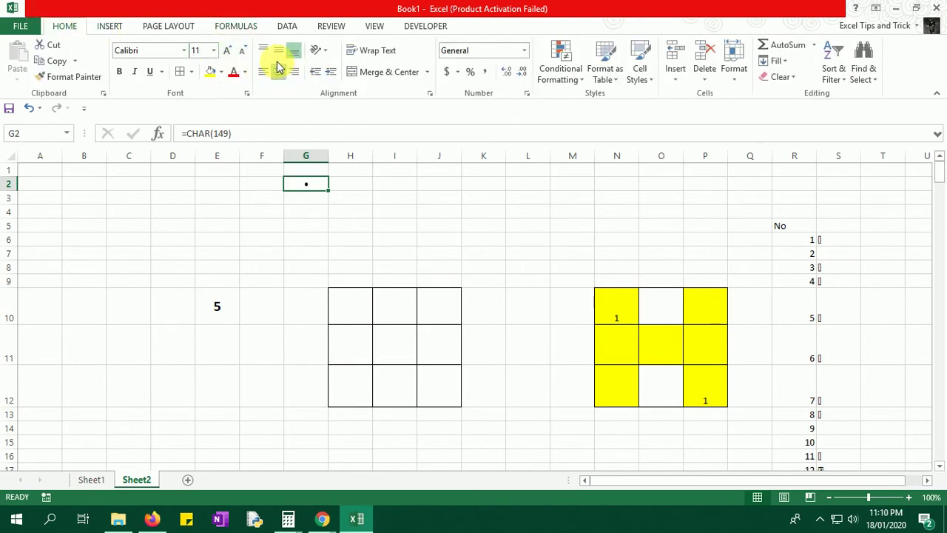
{"action": "left_click", "coordinate": [228, 54]}
{"action": "left_click", "coordinate": [229, 53]}
{"action": "left_click", "coordinate": [229, 55]}
{"action": "left_click", "coordinate": [230, 55]}
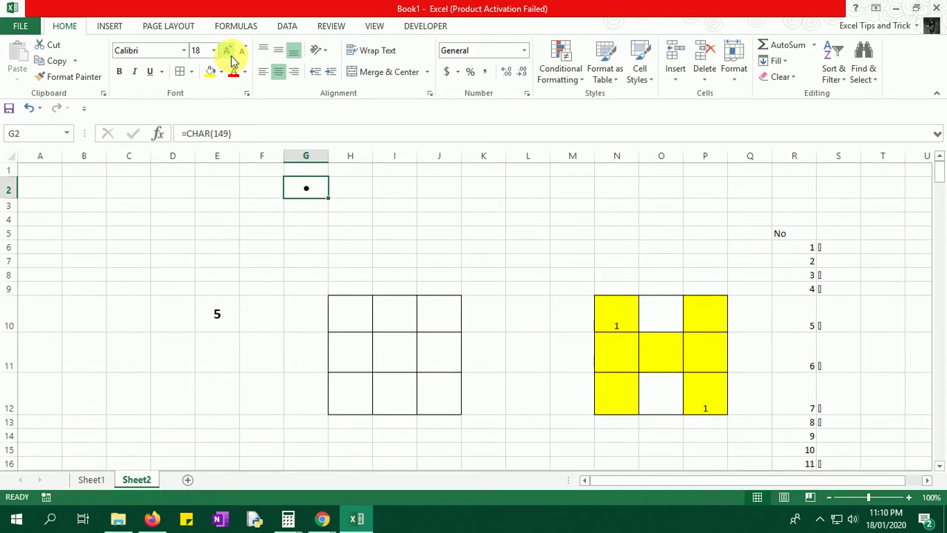
{"action": "left_click", "coordinate": [233, 72]}
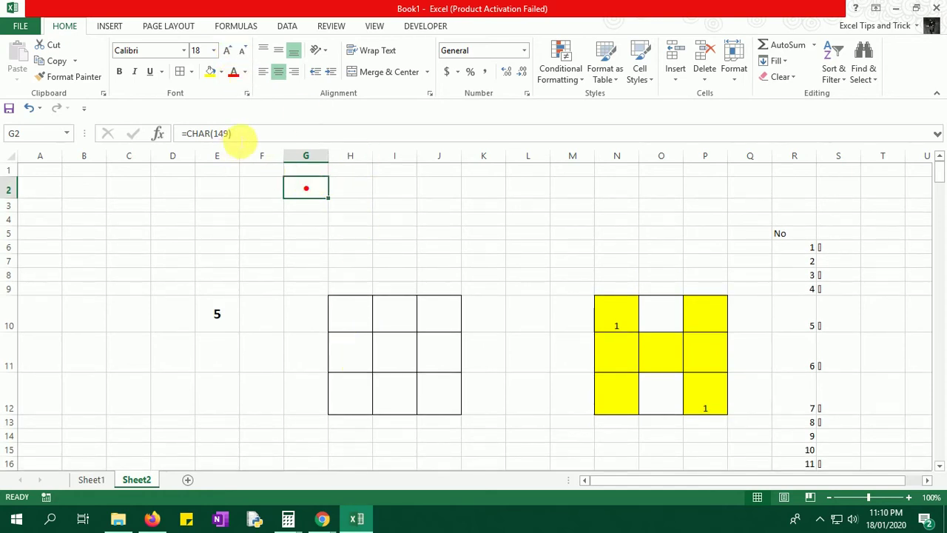
- Copy G2's formula text and paste it into cell I2
{"action": "left_click_drag", "start_coordinate": [236, 134], "coordinate": [184, 134]}
{"action": "key", "text": "ctrl+c"}
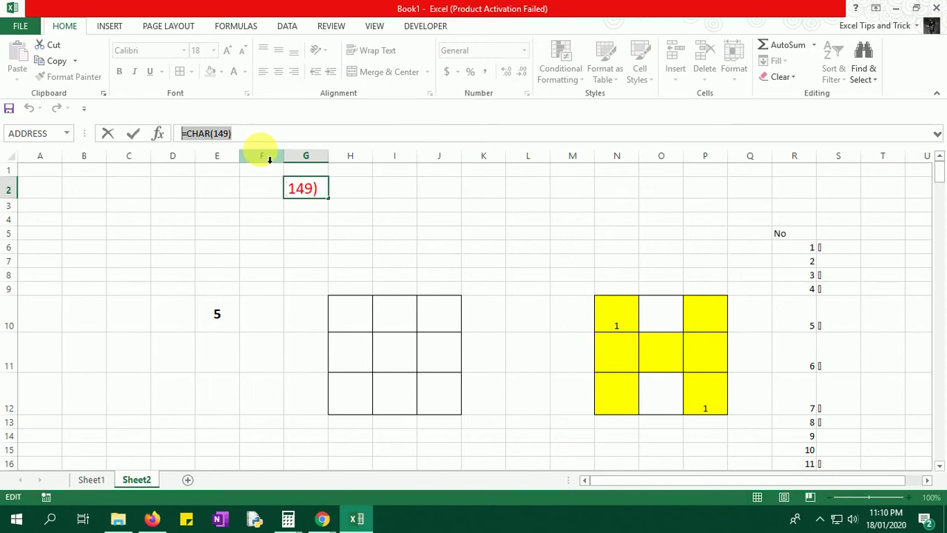
{"action": "key", "text": "ctrl+Return"}
{"action": "left_click", "coordinate": [394, 189]}
{"action": "key", "text": "ctrl+v"}
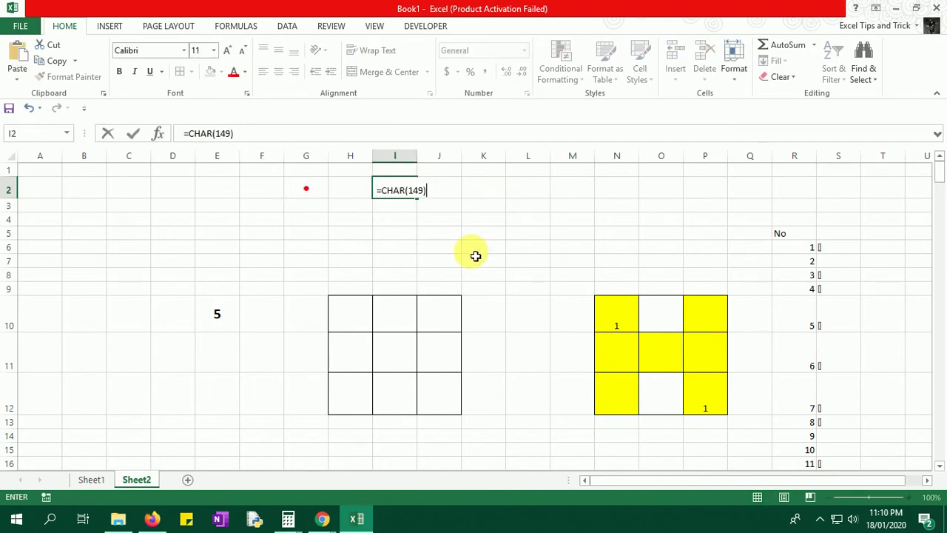
{"action": "left_click", "coordinate": [440, 259]}
{"action": "left_click", "coordinate": [394, 190]}
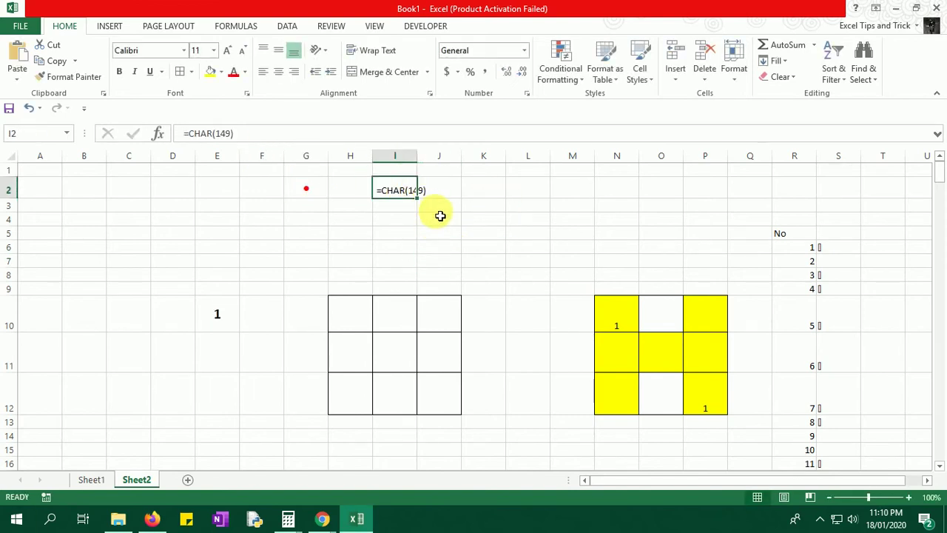
{"action": "scroll", "coordinate": [440, 215], "scroll_direction": "down", "scroll_amount": 1}
{"action": "scroll", "coordinate": [441, 216], "scroll_direction": "down", "scroll_amount": 1}
{"action": "scroll", "coordinate": [442, 214], "scroll_direction": "up", "scroll_amount": 2}
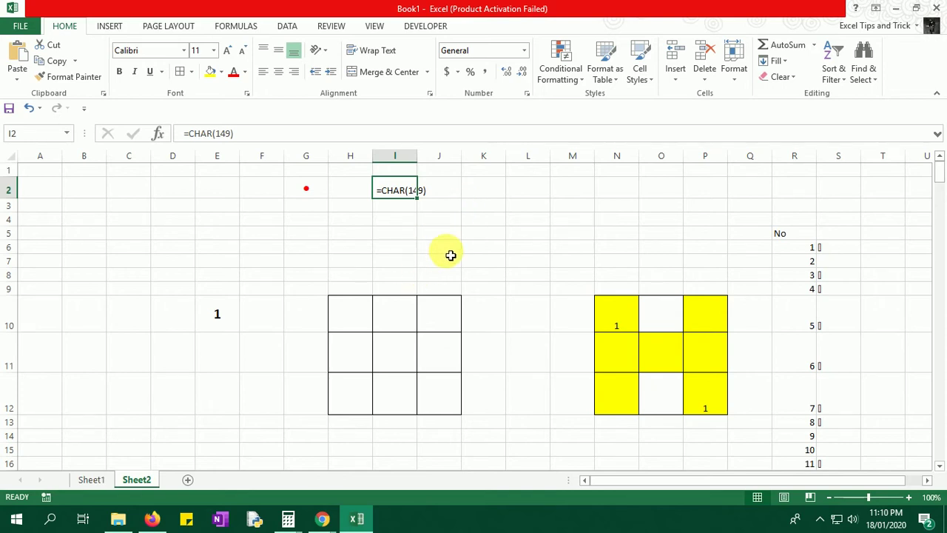
{"action": "scroll", "coordinate": [449, 254], "scroll_direction": "down", "scroll_amount": 1}
{"action": "scroll", "coordinate": [450, 251], "scroll_direction": "up", "scroll_amount": 1}
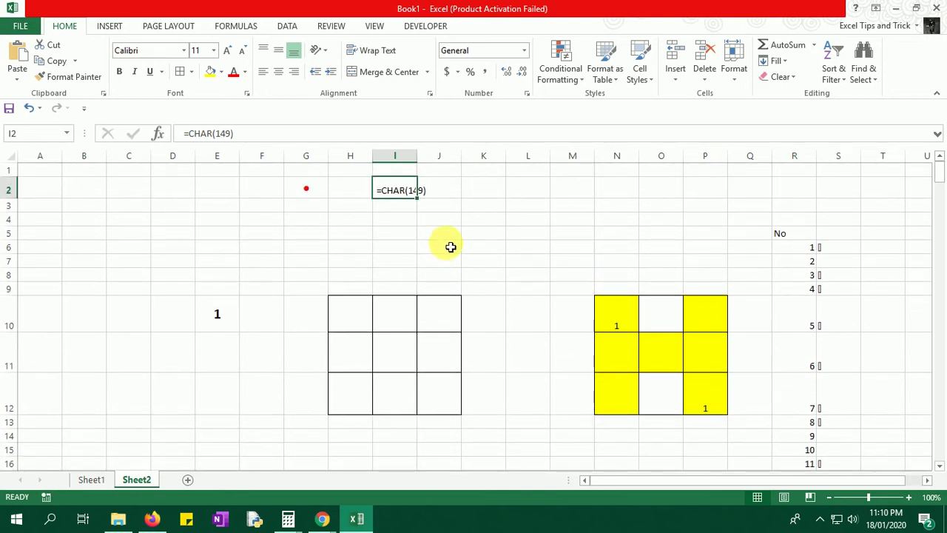
- Copy I2 and paste the =CHAR(149) text into cell B8
{"action": "key", "text": "ctrl+c"}
{"action": "left_click", "coordinate": [96, 275]}
{"action": "key", "text": "Return"}
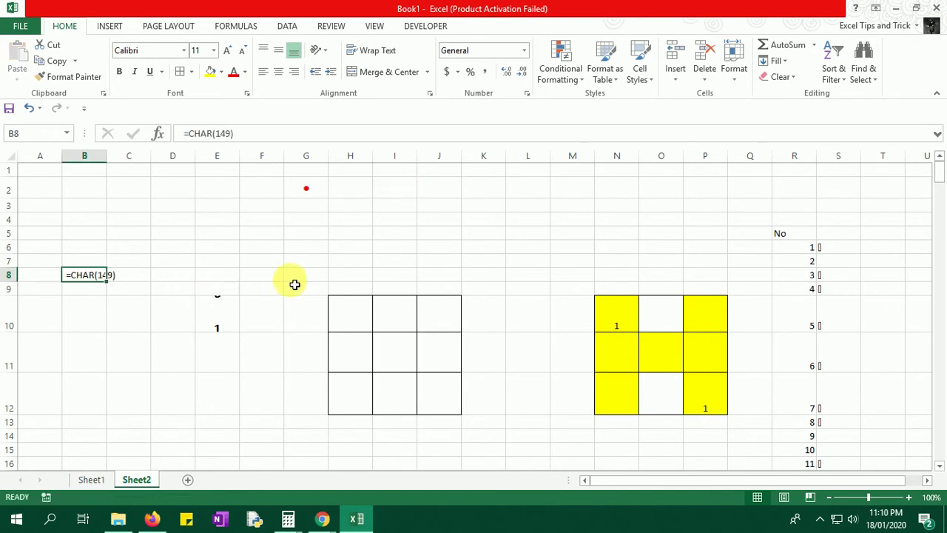
{"action": "scroll", "coordinate": [455, 254], "scroll_direction": "down", "scroll_amount": 2}
{"action": "left_click", "coordinate": [214, 259]}
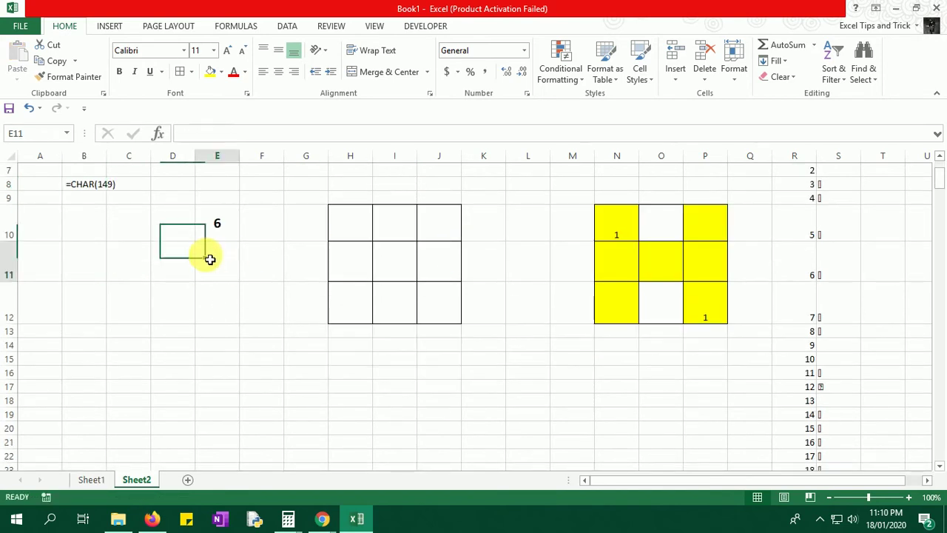
{"action": "left_click", "coordinate": [351, 236]}
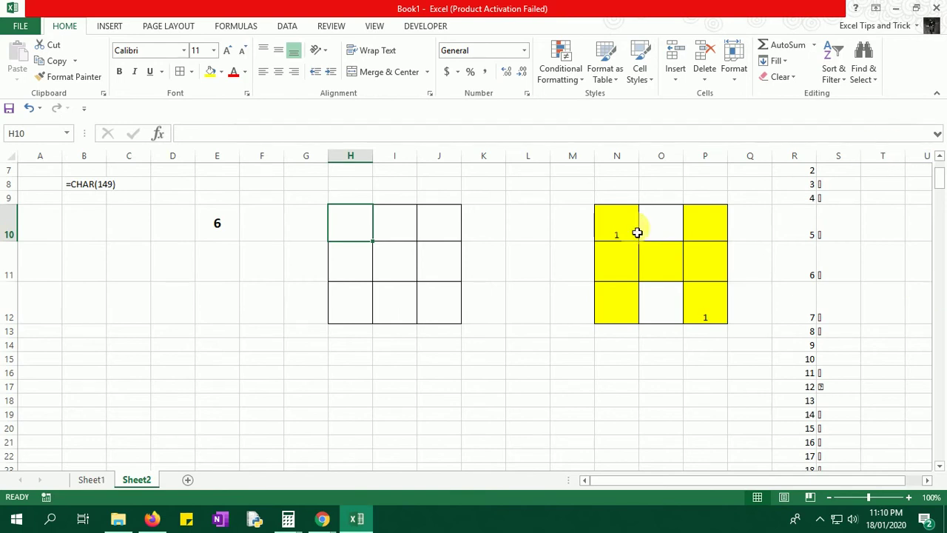
{"action": "left_click", "coordinate": [219, 222]}
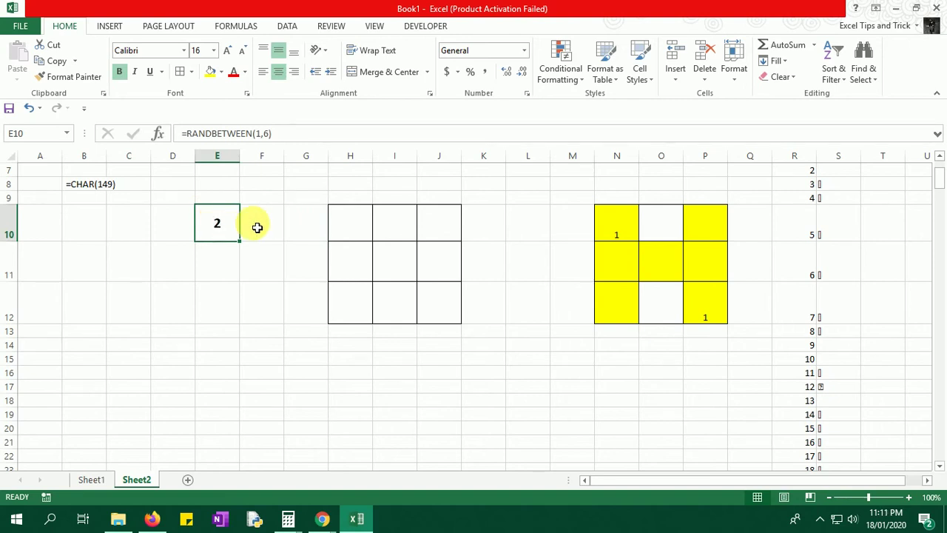
{"action": "left_click_drag", "start_coordinate": [355, 226], "coordinate": [439, 311]}
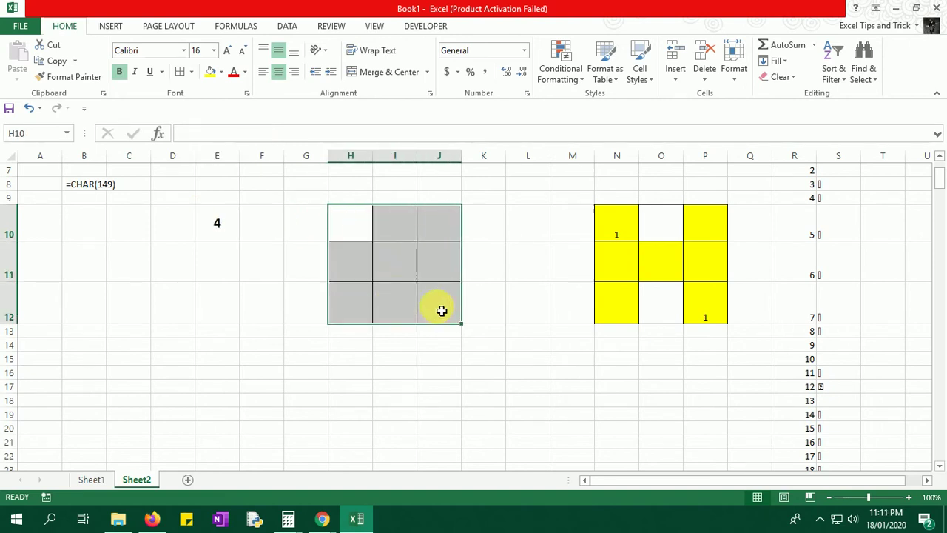
{"action": "left_click", "coordinate": [370, 225]}
{"action": "type", "text": "=I"}
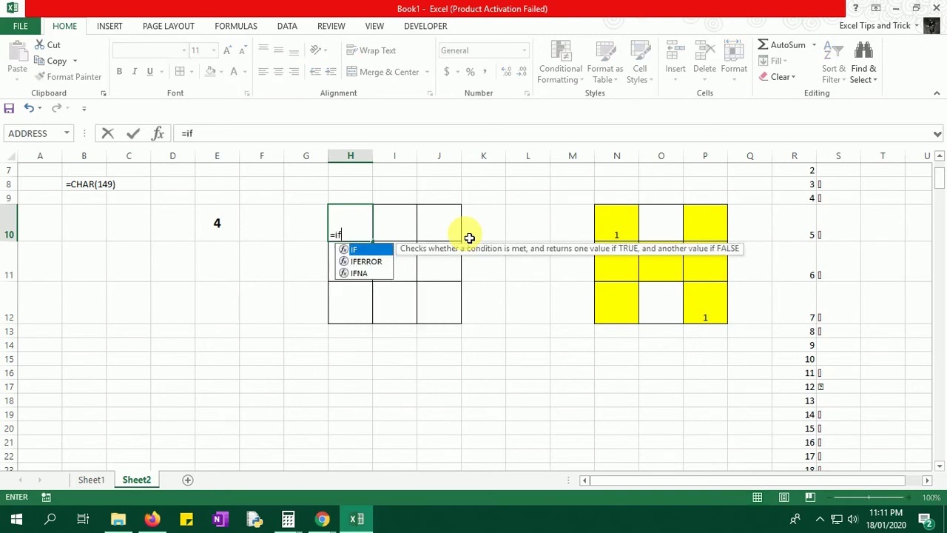
{"action": "type", "text": "F("}
{"action": "key", "text": "Left"}
{"action": "key", "text": "Left"}
{"action": "key", "text": "Left"}
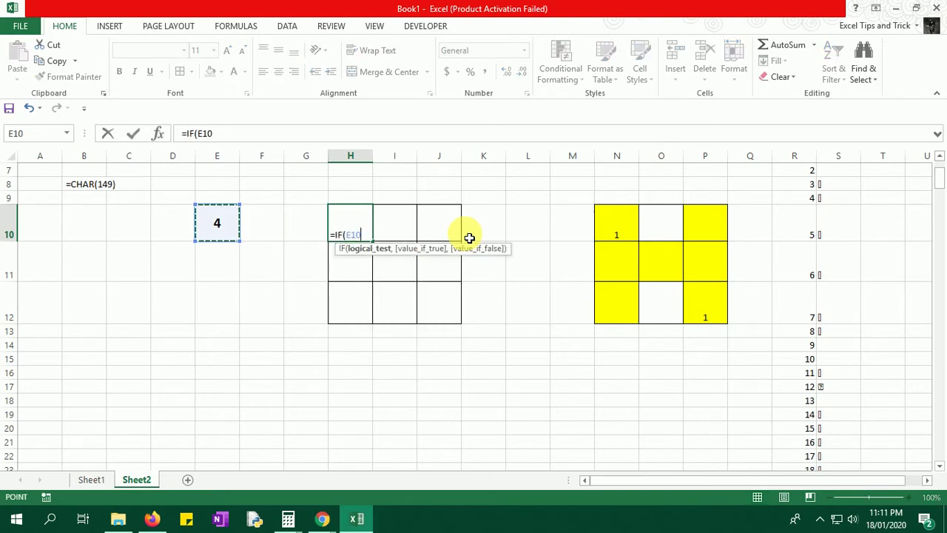
{"action": "key", "text": "Escape"}
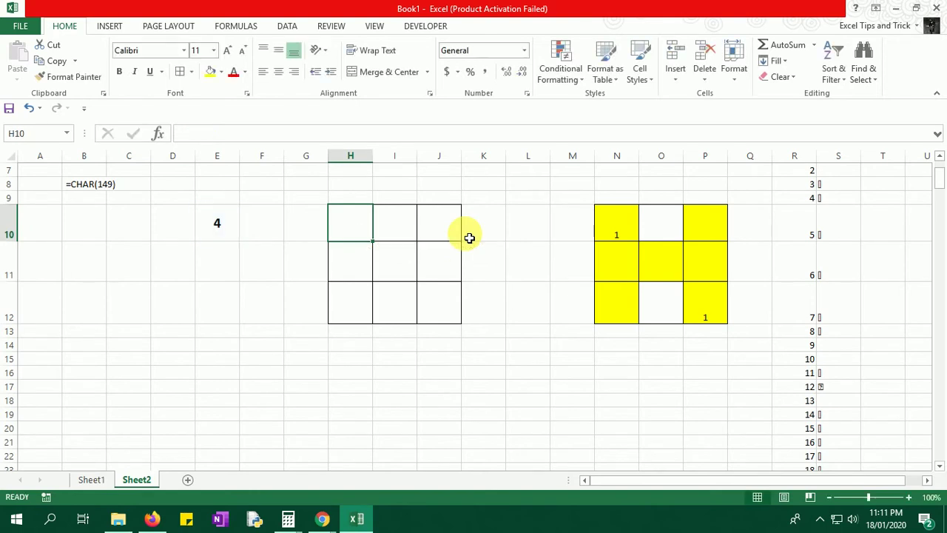
{"action": "type", "text": "="}
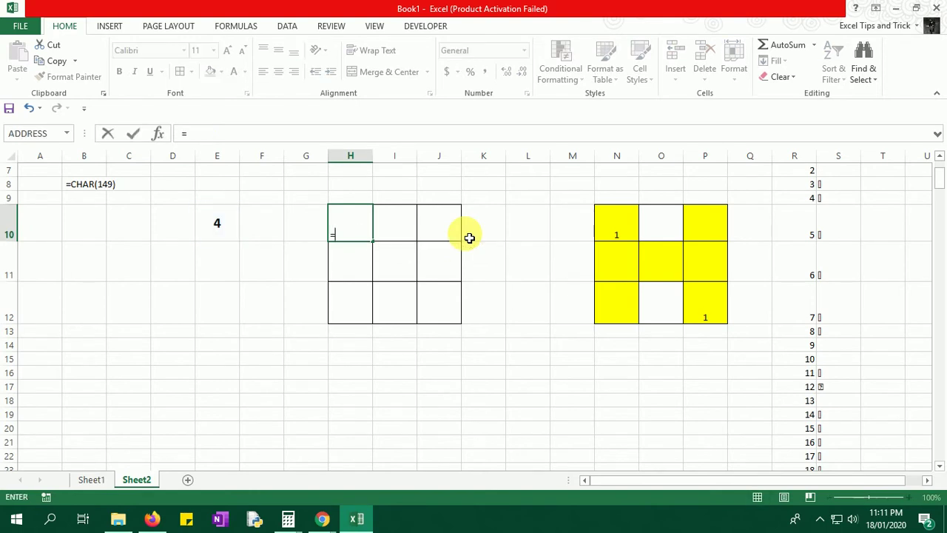
{"action": "type", "text": "IF(and"}
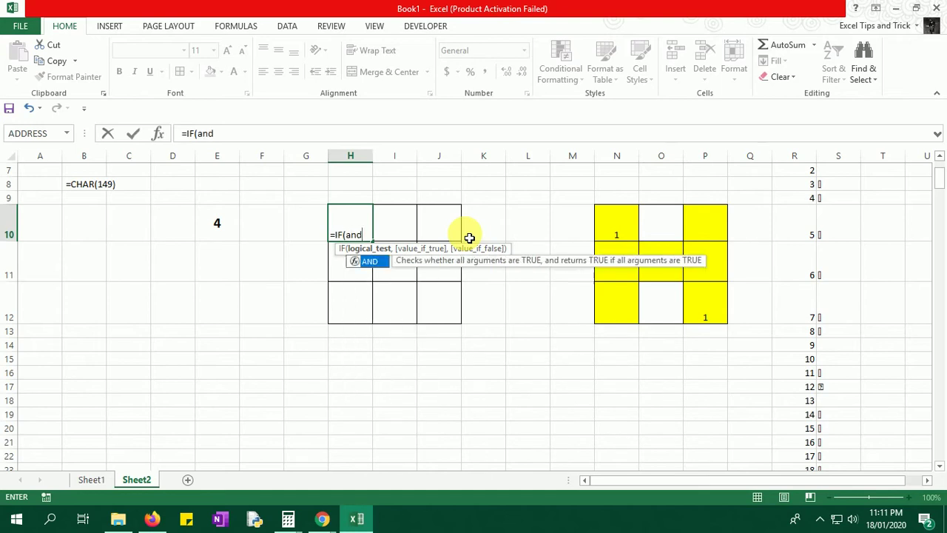
{"action": "key", "text": "Tab"}
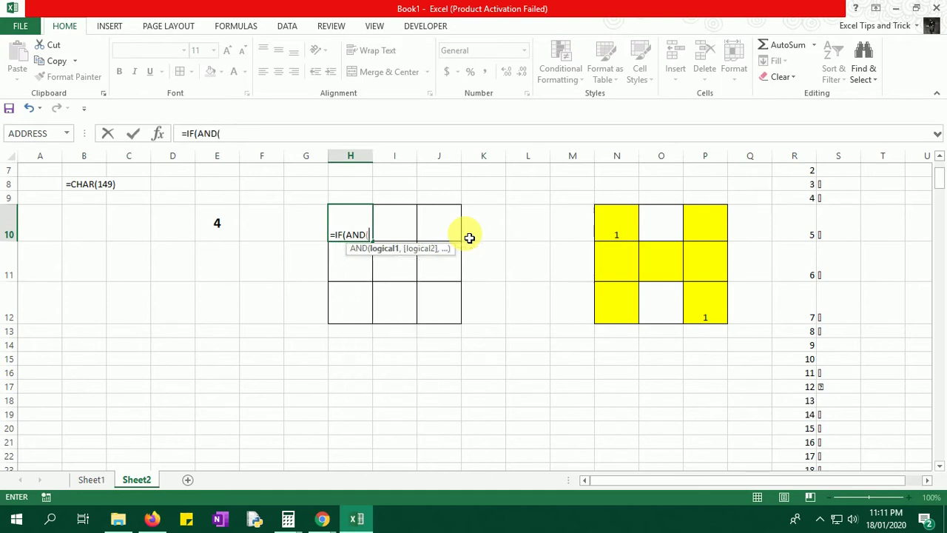
{"action": "key", "text": "Escape"}
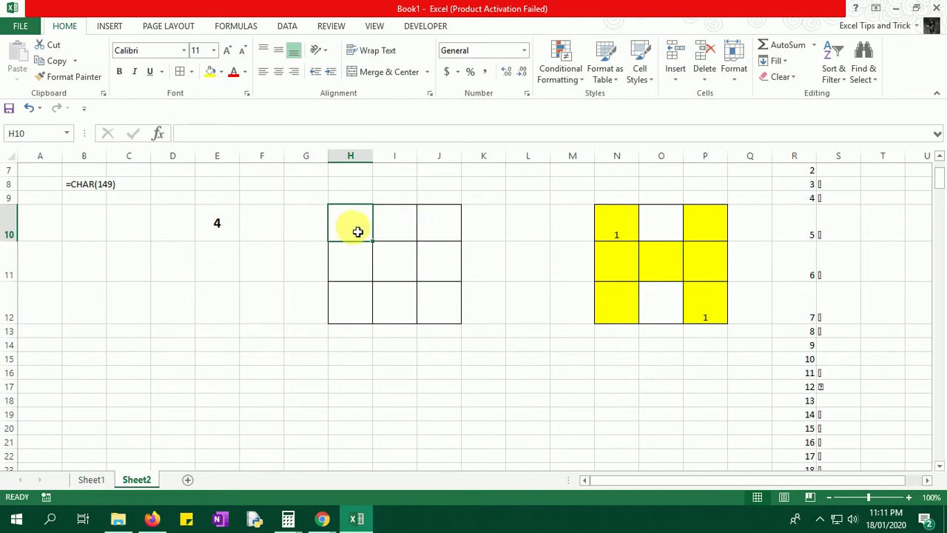
{"action": "left_click", "coordinate": [440, 224], "text": "ctrl"}
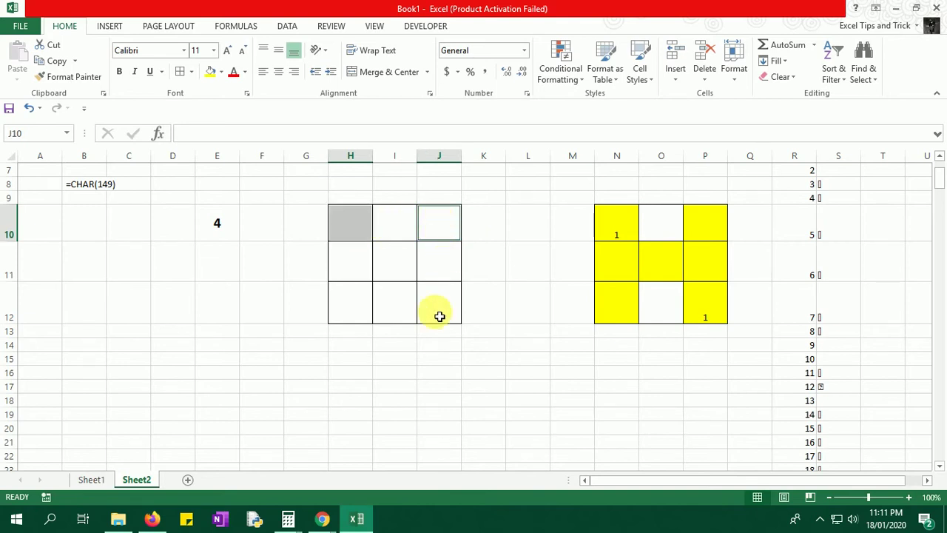
{"action": "left_click", "coordinate": [440, 311], "text": "ctrl"}
{"action": "left_click", "coordinate": [342, 300], "text": "ctrl"}
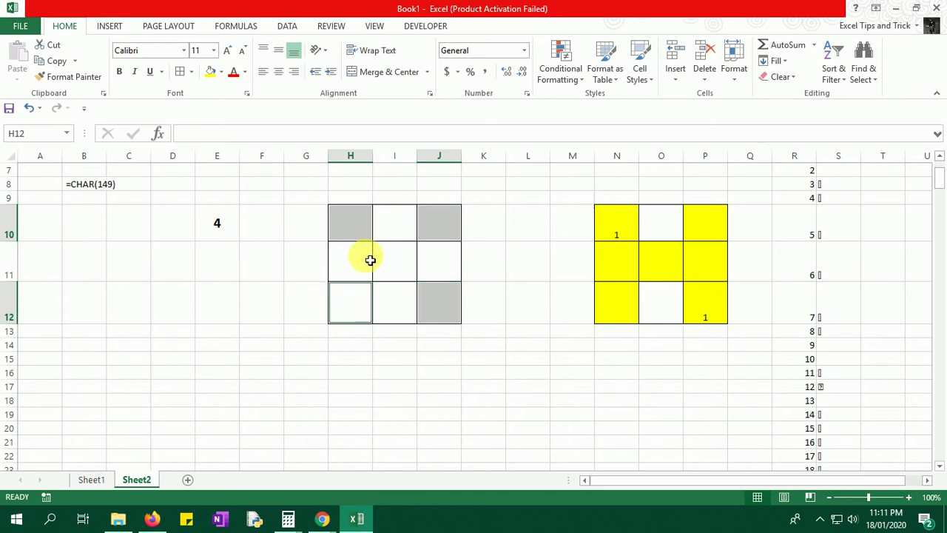
{"action": "left_click", "coordinate": [364, 225]}
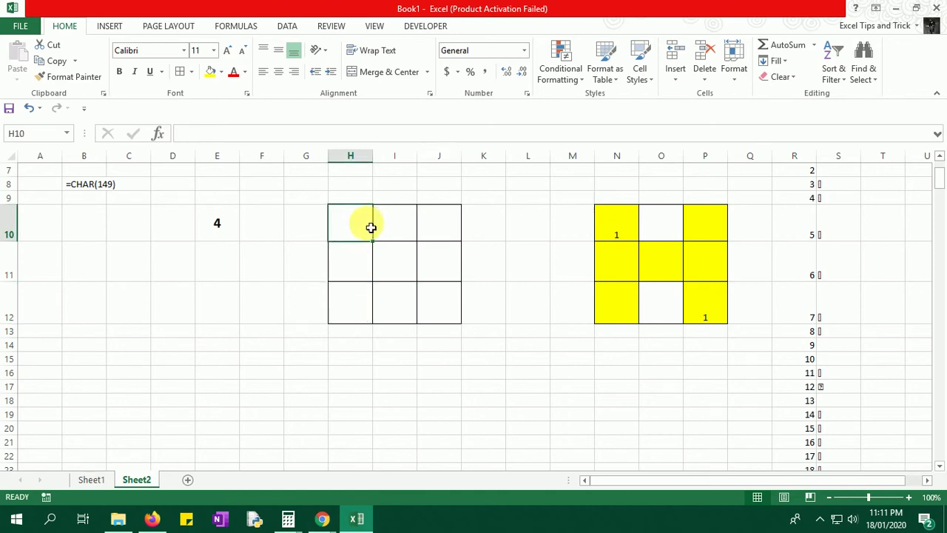
{"action": "left_click", "coordinate": [364, 228], "text": "ctrl"}
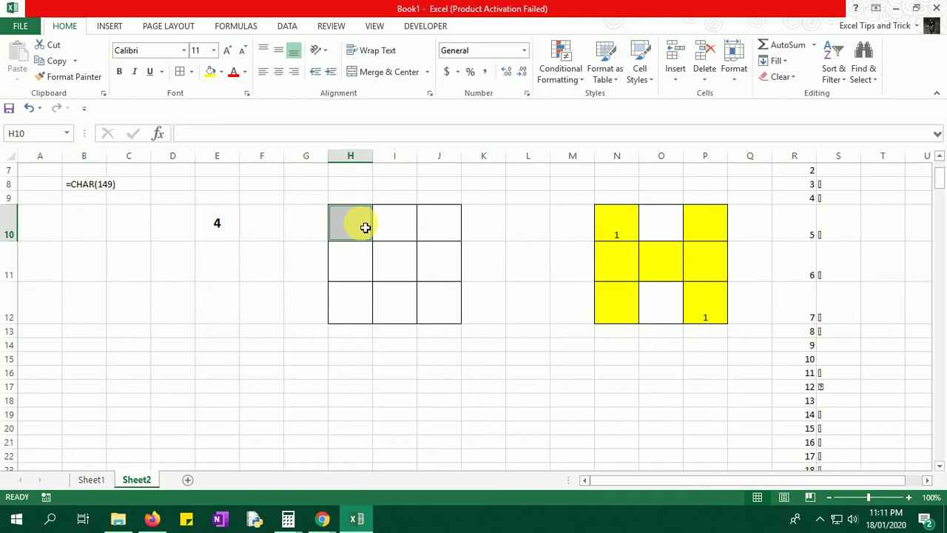
{"action": "left_click", "coordinate": [363, 252], "text": "ctrl"}
{"action": "left_click", "coordinate": [362, 294], "text": "ctrl"}
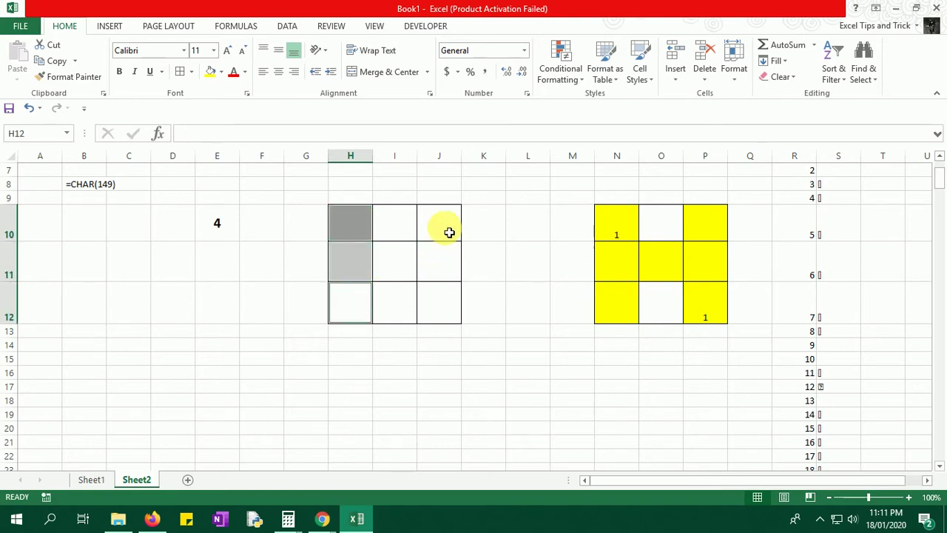
{"action": "left_click", "coordinate": [449, 232], "text": "ctrl"}
{"action": "left_click", "coordinate": [454, 272], "text": "ctrl"}
{"action": "left_click", "coordinate": [450, 304], "text": "ctrl"}
{"action": "left_click", "coordinate": [498, 275]}
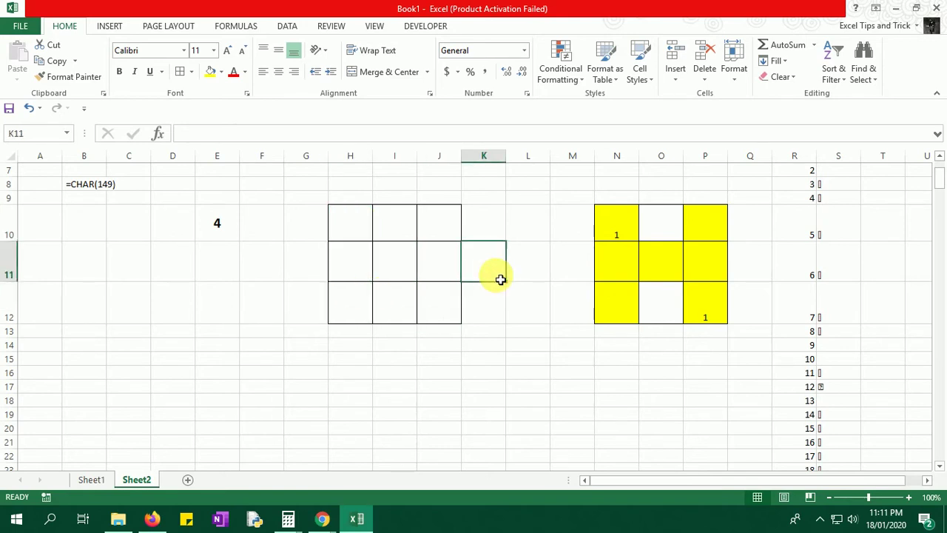
{"action": "left_click", "coordinate": [361, 235], "text": "ctrl"}
{"action": "left_click", "coordinate": [434, 229], "text": "ctrl"}
{"action": "left_click", "coordinate": [437, 305], "text": "ctrl"}
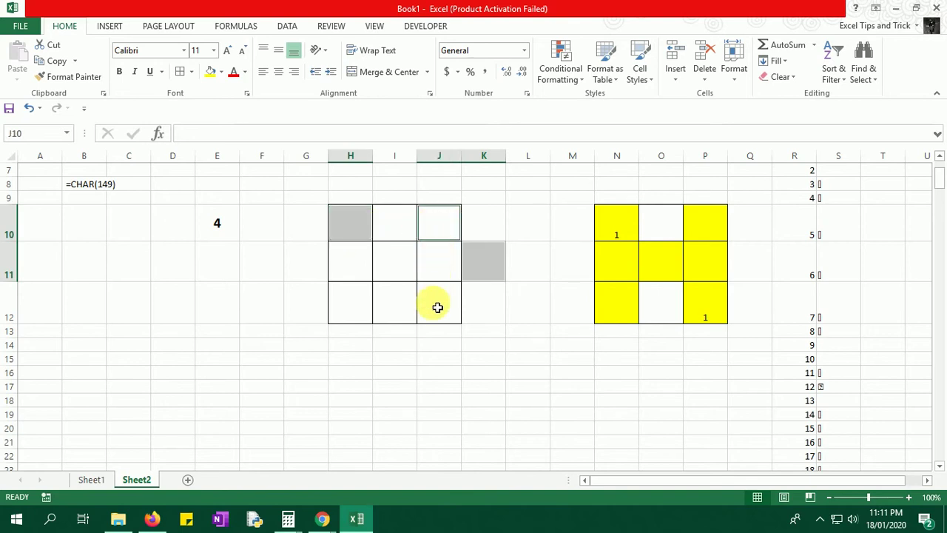
{"action": "left_click", "coordinate": [571, 320]}
{"action": "left_click", "coordinate": [344, 228]}
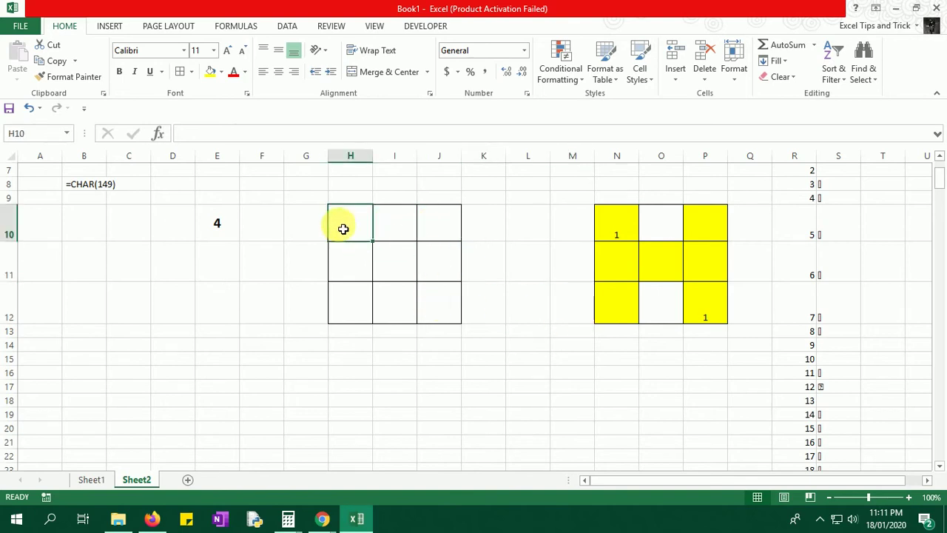
{"action": "left_click", "coordinate": [429, 225], "text": "ctrl"}
{"action": "left_click", "coordinate": [441, 319], "text": "ctrl"}
{"action": "left_click", "coordinate": [349, 304], "text": "ctrl"}
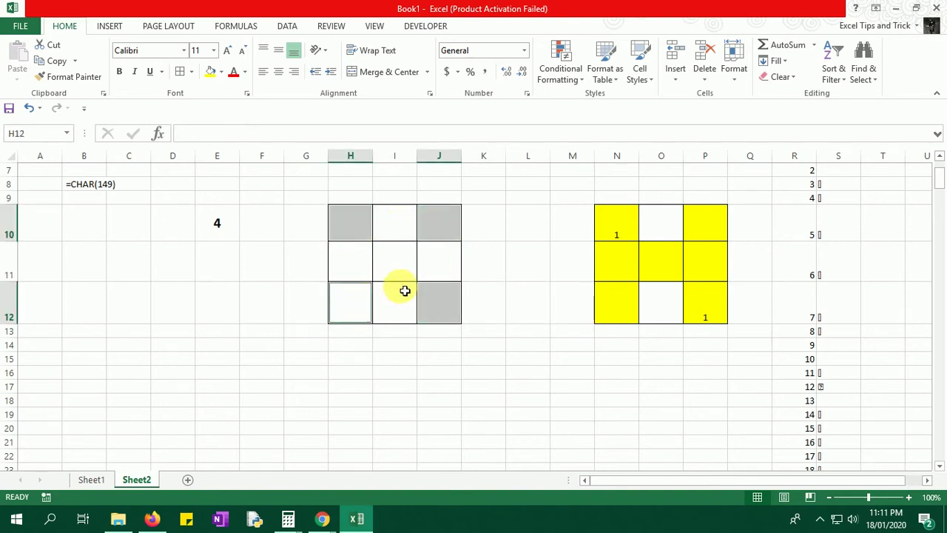
{"action": "left_click", "coordinate": [487, 273]}
{"action": "left_click", "coordinate": [359, 232]}
{"action": "left_click", "coordinate": [437, 229], "text": "ctrl"}
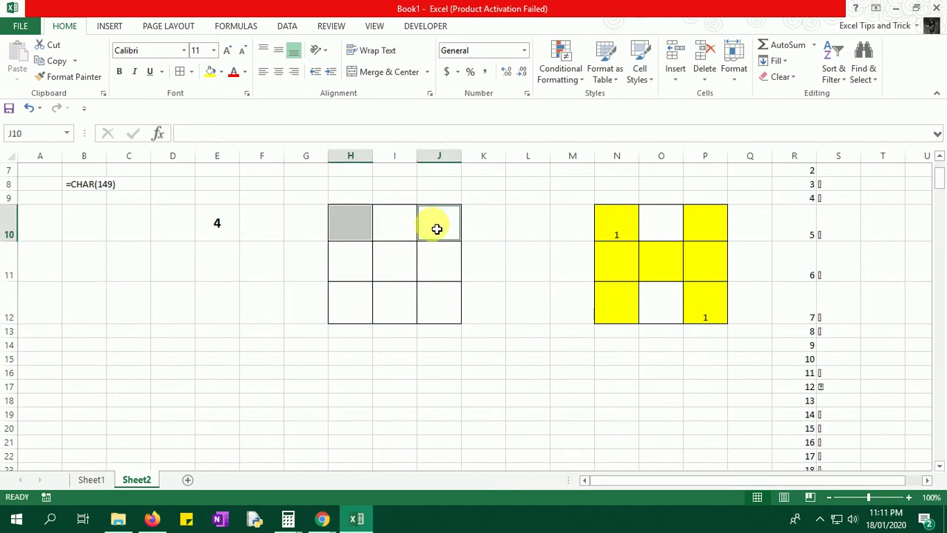
{"action": "left_click", "coordinate": [440, 296], "text": "ctrl"}
{"action": "left_click", "coordinate": [361, 300], "text": "ctrl"}
{"action": "left_click", "coordinate": [400, 265], "text": "ctrl"}
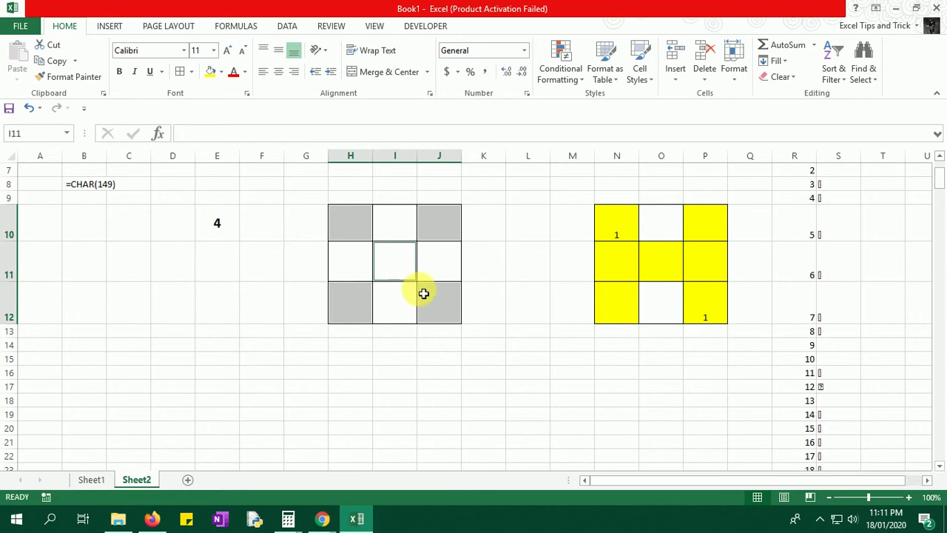
{"action": "left_click", "coordinate": [213, 73]}
{"action": "key", "text": "ctrl+z"}
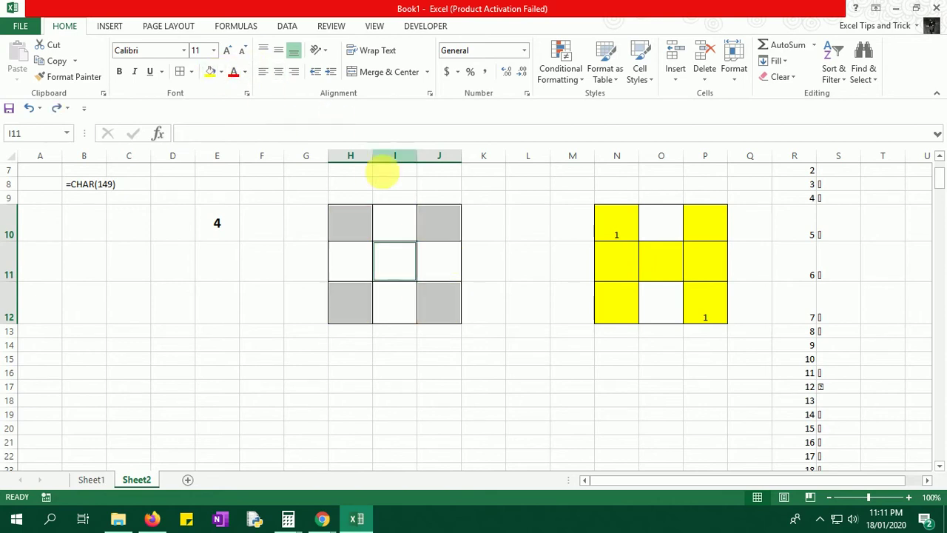
{"action": "key", "text": "ctrl+z"}
{"action": "type", "text": "="}
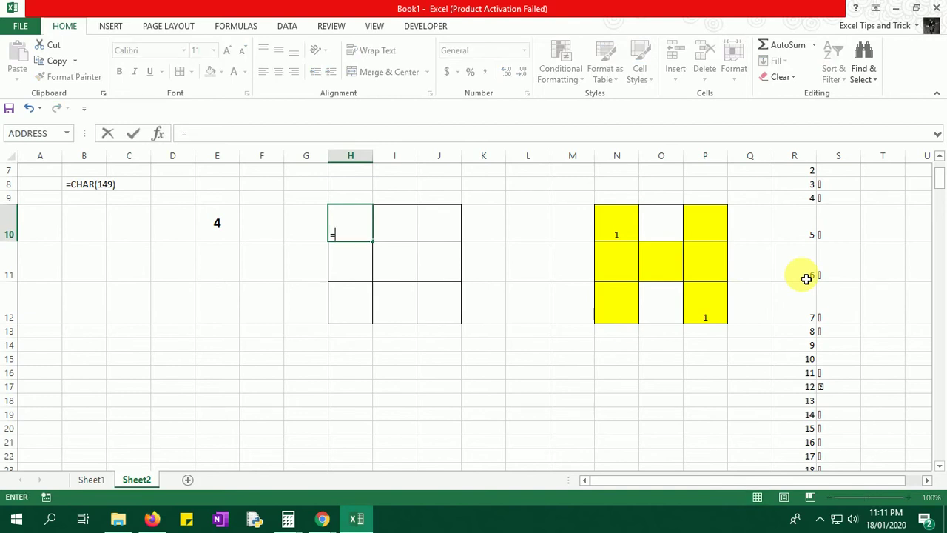
{"action": "type", "text": "if"}
{"action": "key", "text": "Tab"}
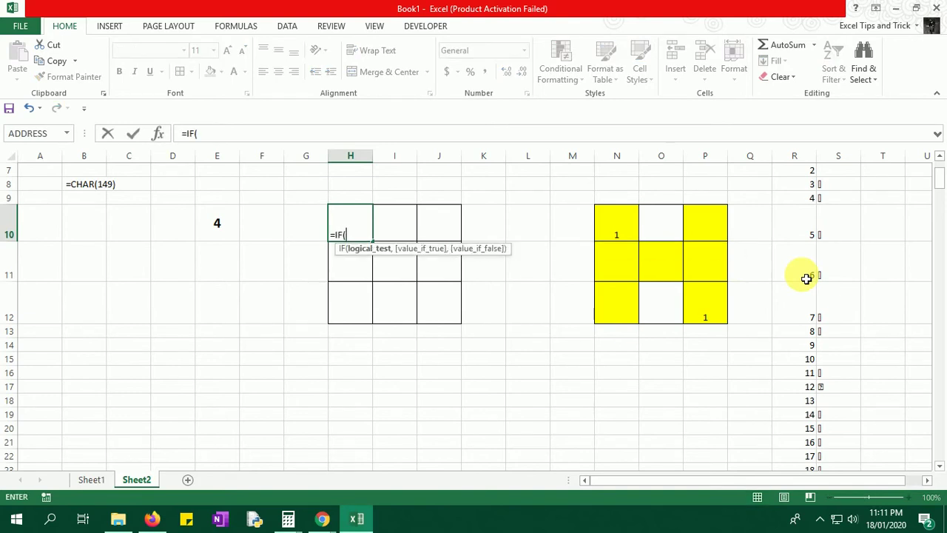
{"action": "key", "text": "Left"}
{"action": "key", "text": "Left"}
{"action": "key", "text": "BackSpace"}
{"action": "key", "text": "BackSpace"}
{"action": "key", "text": "BackSpace"}
{"action": "key", "text": "Escape"}
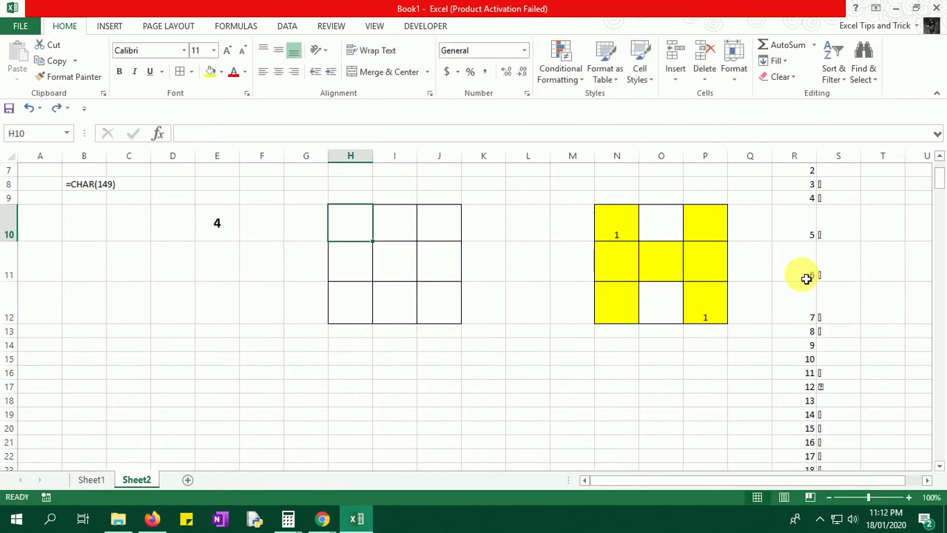
{"action": "left_click", "coordinate": [442, 305], "text": "shift"}
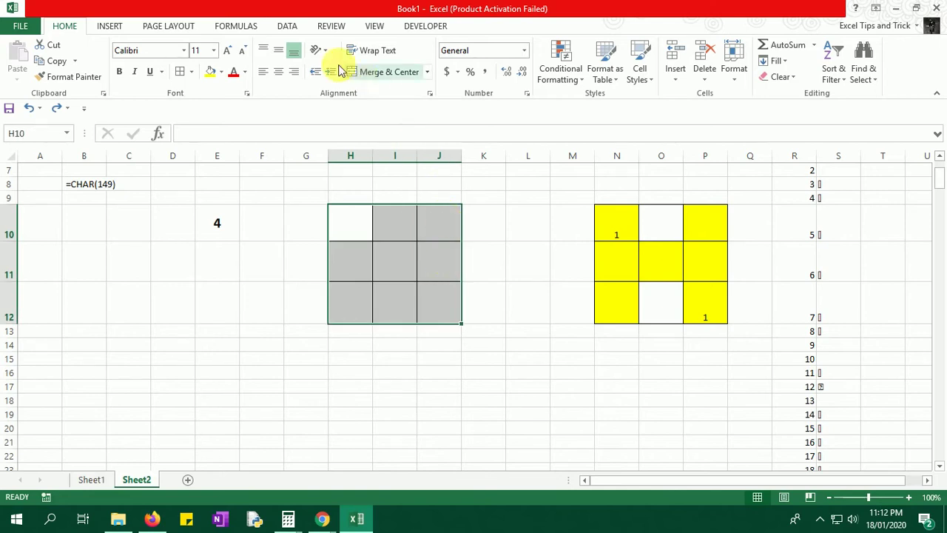
{"action": "left_click", "coordinate": [279, 73]}
{"action": "left_click", "coordinate": [279, 50]}
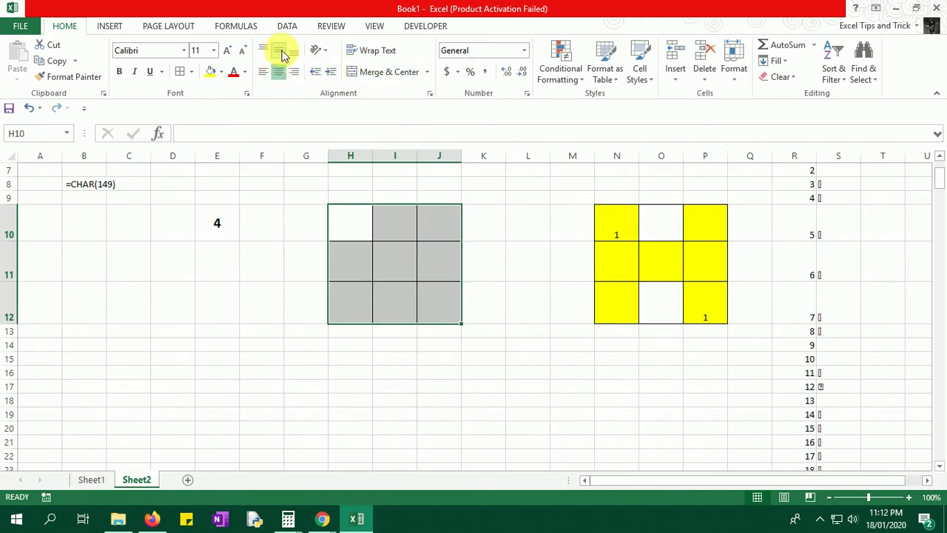
{"action": "left_click", "coordinate": [342, 221]}
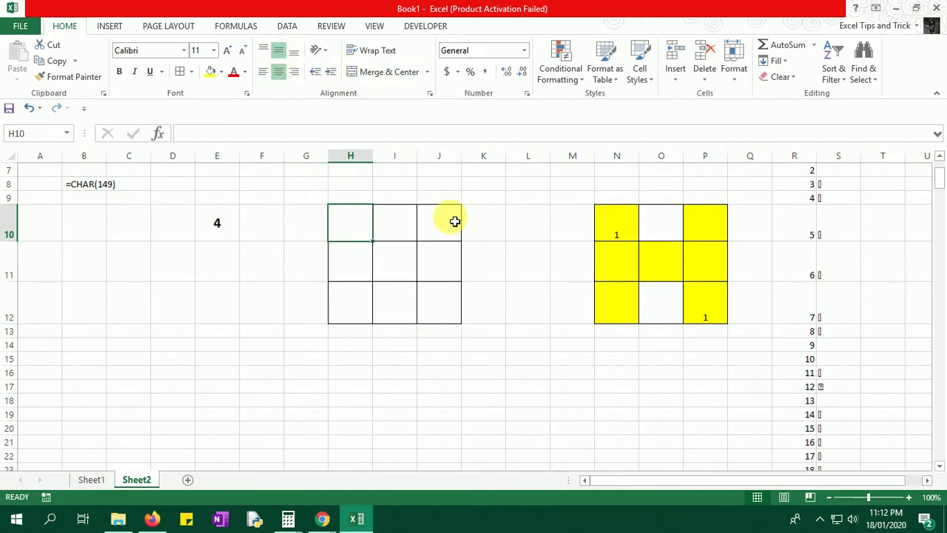
{"action": "type", "text": "=IF("}
{"action": "key", "text": "Left"}
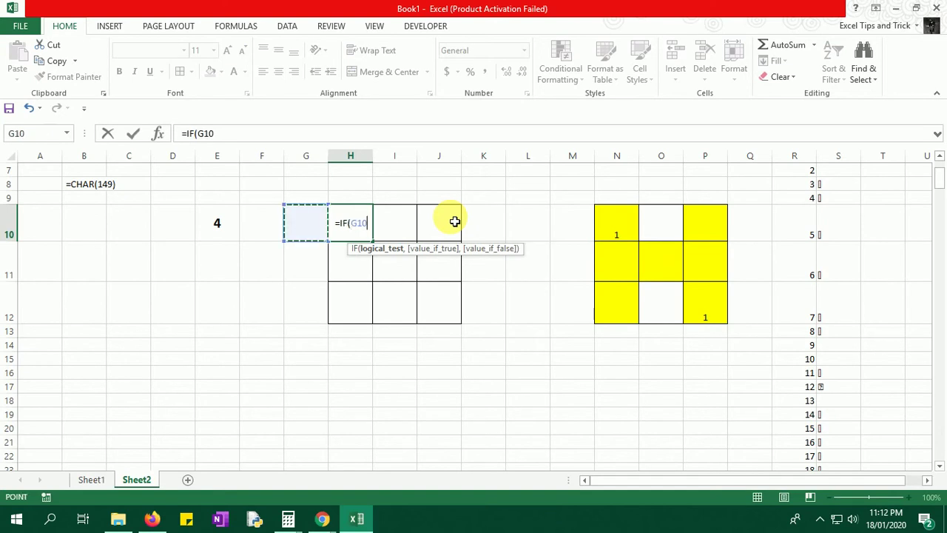
{"action": "key", "text": "Left"}
{"action": "key", "text": "BackSpace"}
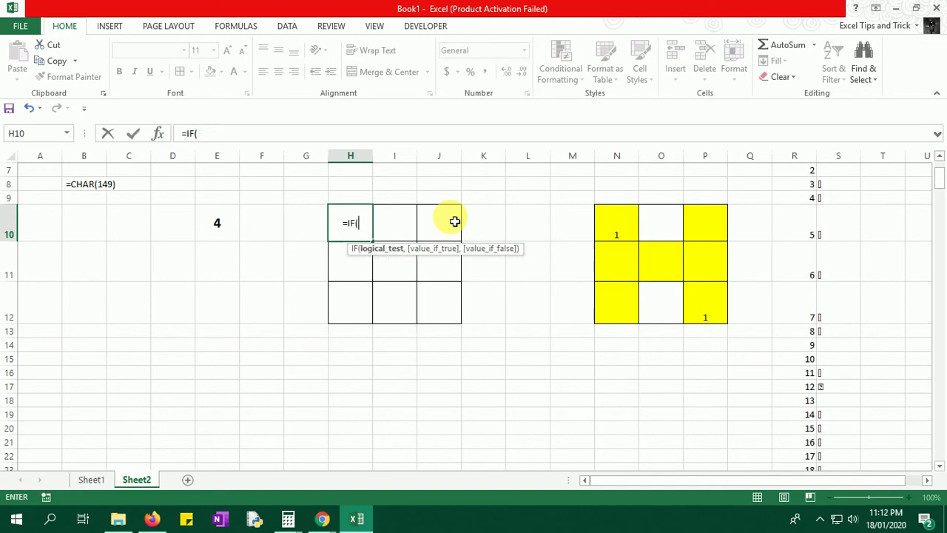
{"action": "type", "text": "an"}
{"action": "key", "text": "Tab"}
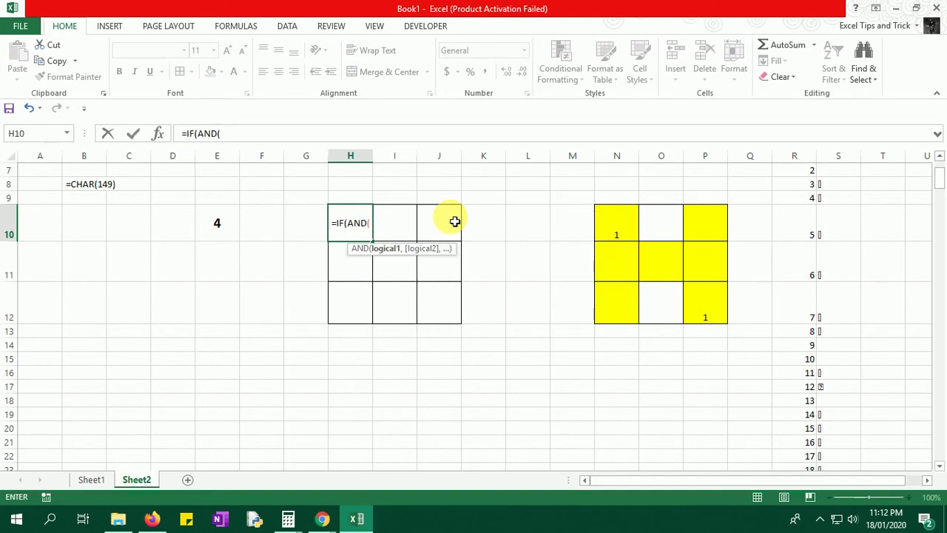
{"action": "key", "text": "Left"}
{"action": "key", "text": "Left"}
{"action": "key", "text": "Left"}
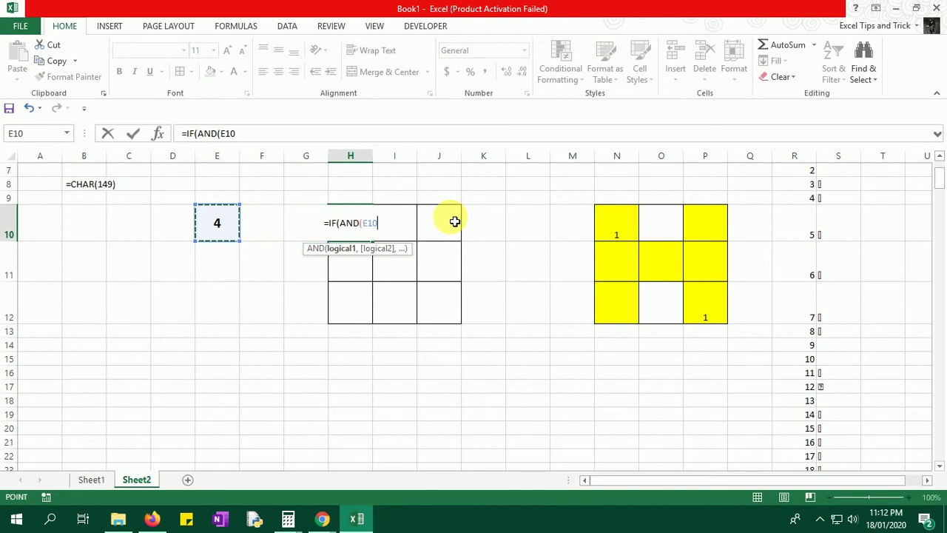
{"action": "type", "text": ">"}
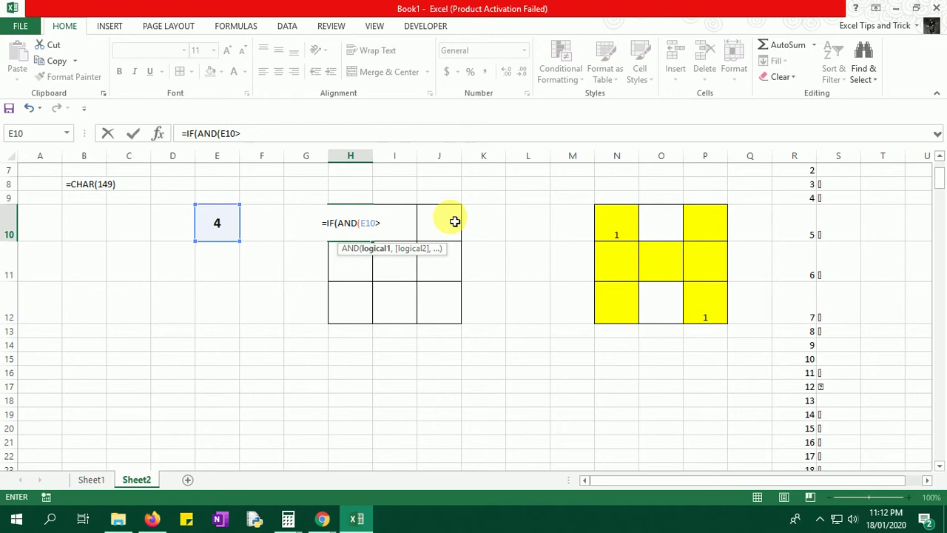
{"action": "type", "text": "="}
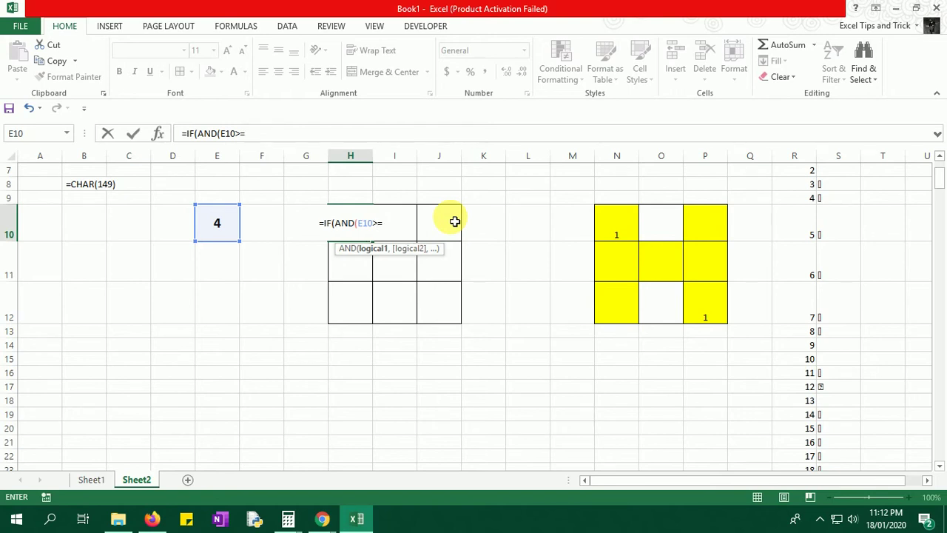
{"action": "type", "text": "2"}
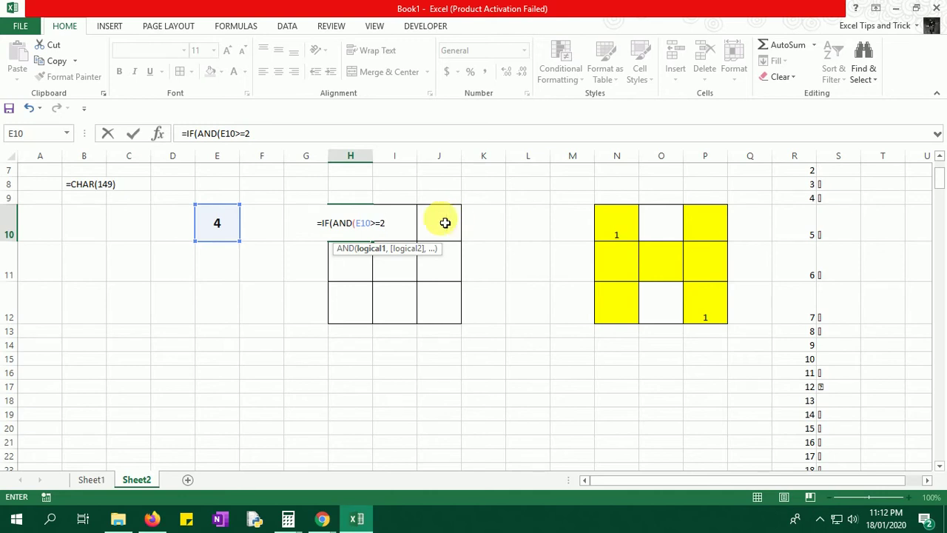
- Restart H10's formula as =IF(AND(E10>=2,E10<6=6) with both conditions on E10
{"action": "key", "text": "Escape"}
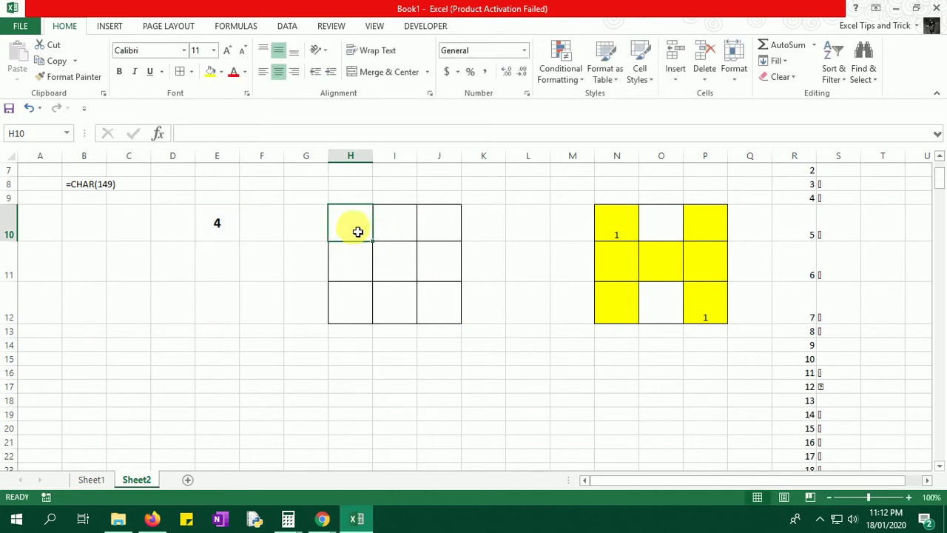
{"action": "left_click", "coordinate": [439, 310], "text": "ctrl"}
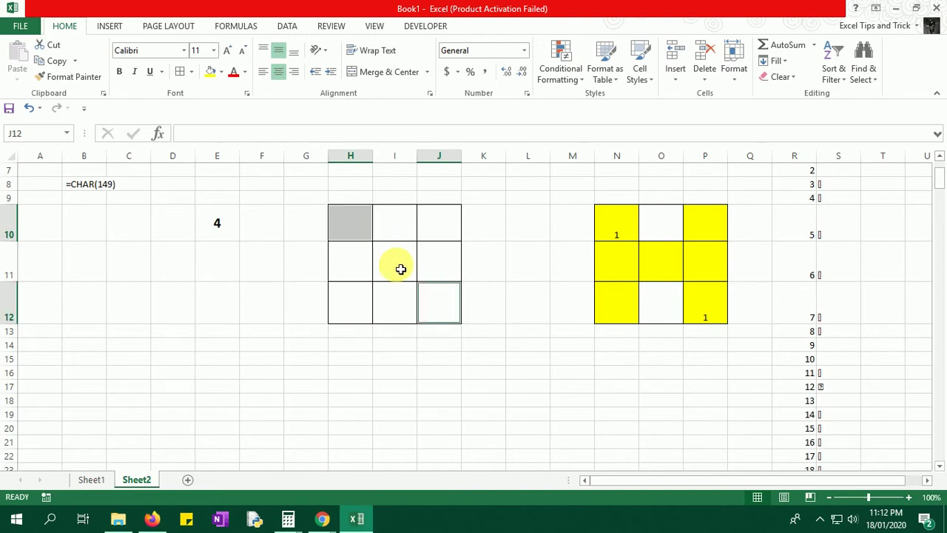
{"action": "key", "text": "Up"}
{"action": "key", "text": "Up"}
{"action": "key", "text": "Left"}
{"action": "key", "text": "Left"}
{"action": "type", "text": "=IF("}
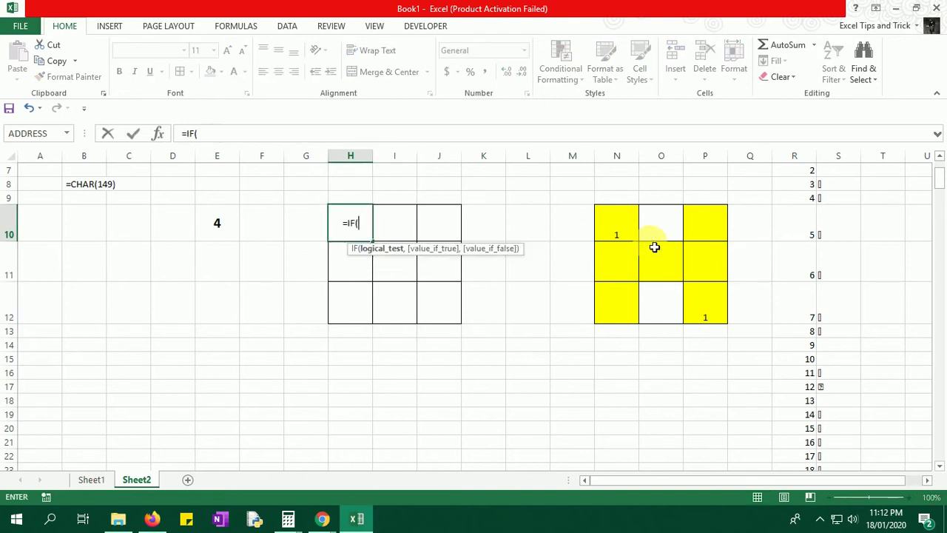
{"action": "key", "text": "Left"}
{"action": "key", "text": "BackSpace"}
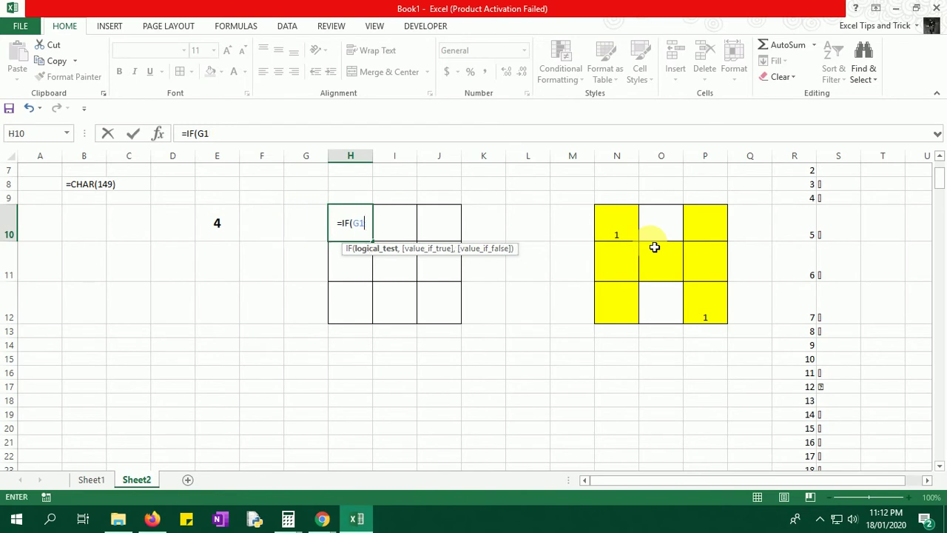
{"action": "key", "text": "BackSpace"}
{"action": "key", "text": "BackSpace"}
{"action": "type", "text": "AND("}
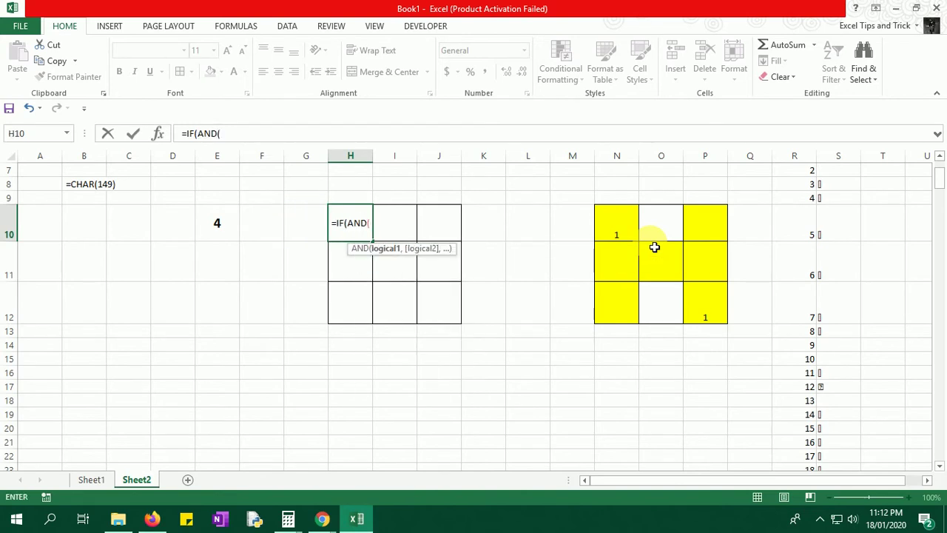
{"action": "key", "text": "Left"}
{"action": "key", "text": "Left"}
{"action": "key", "text": "Left"}
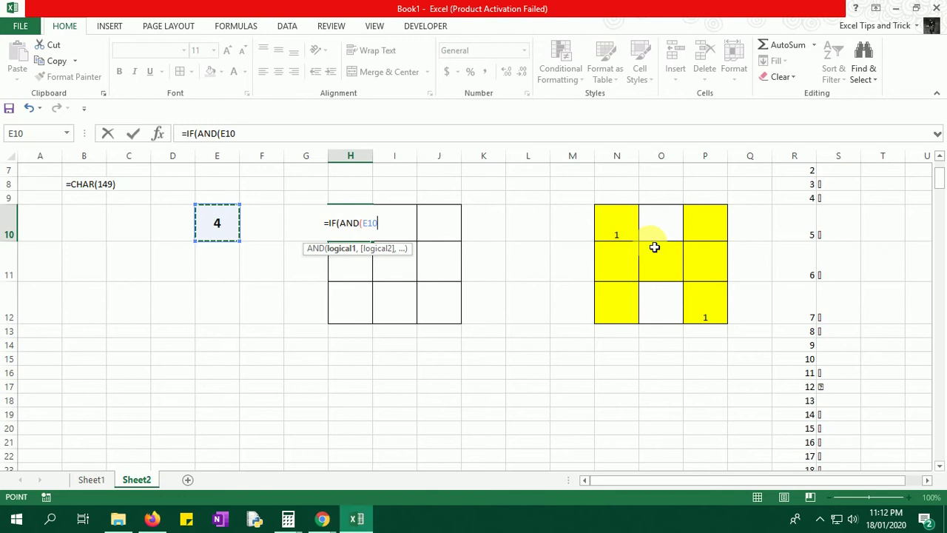
{"action": "type", "text": ">"}
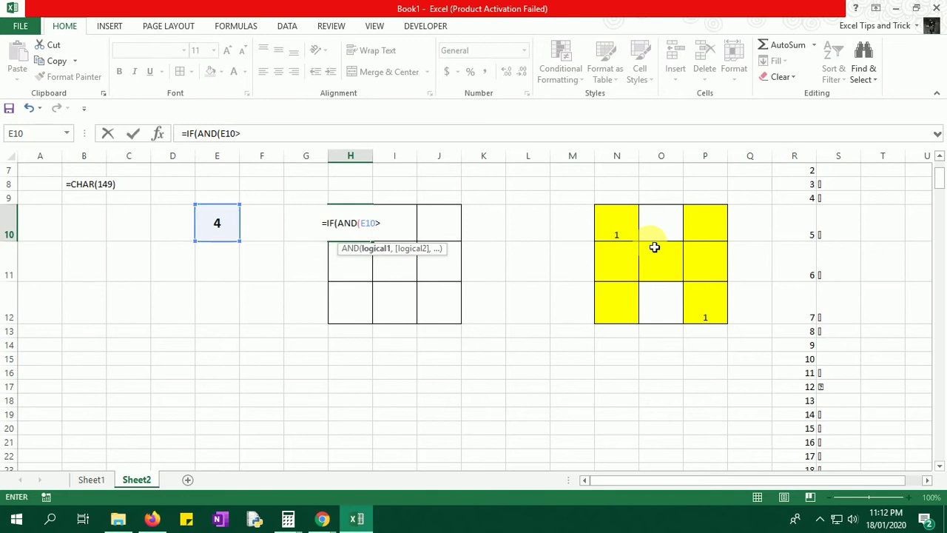
{"action": "type", "text": "=2"}
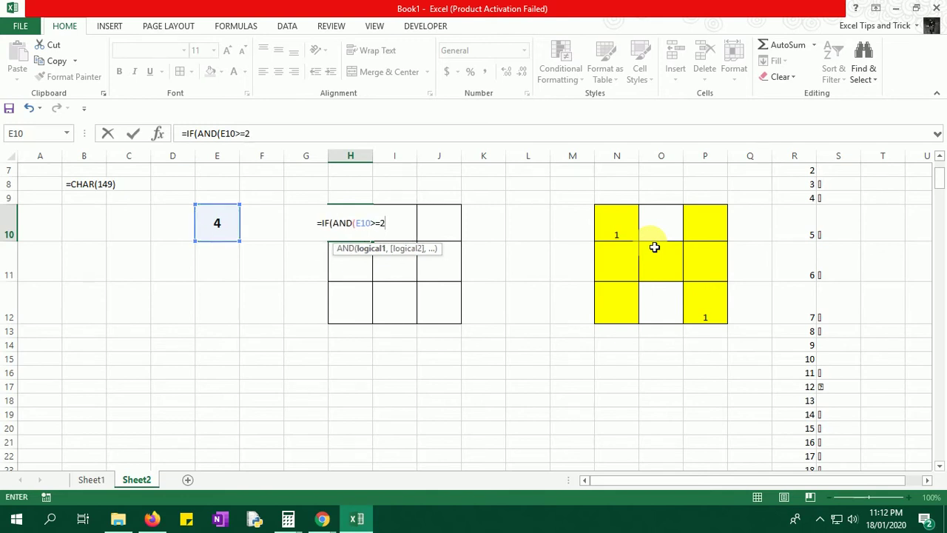
{"action": "type", "text": ","}
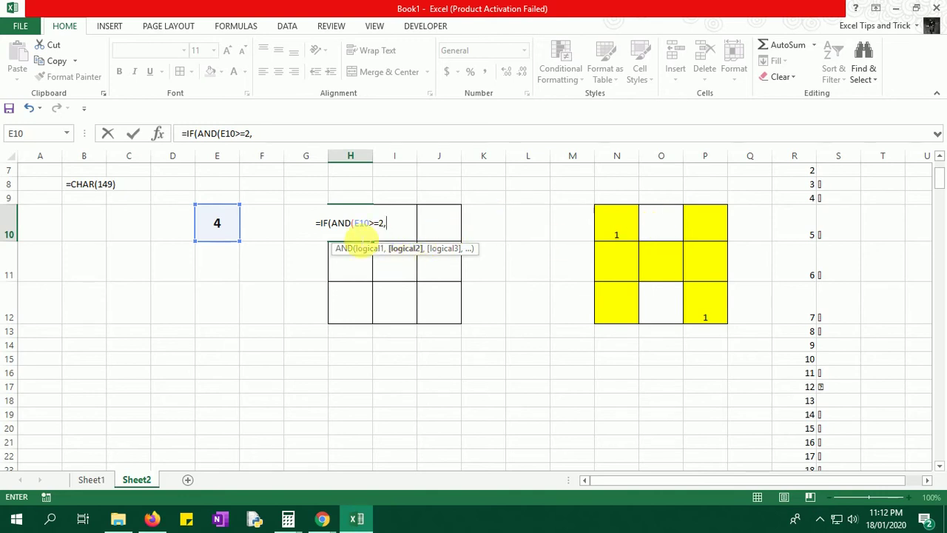
{"action": "key", "text": "Left"}
{"action": "key", "text": "Left"}
{"action": "key", "text": "Left"}
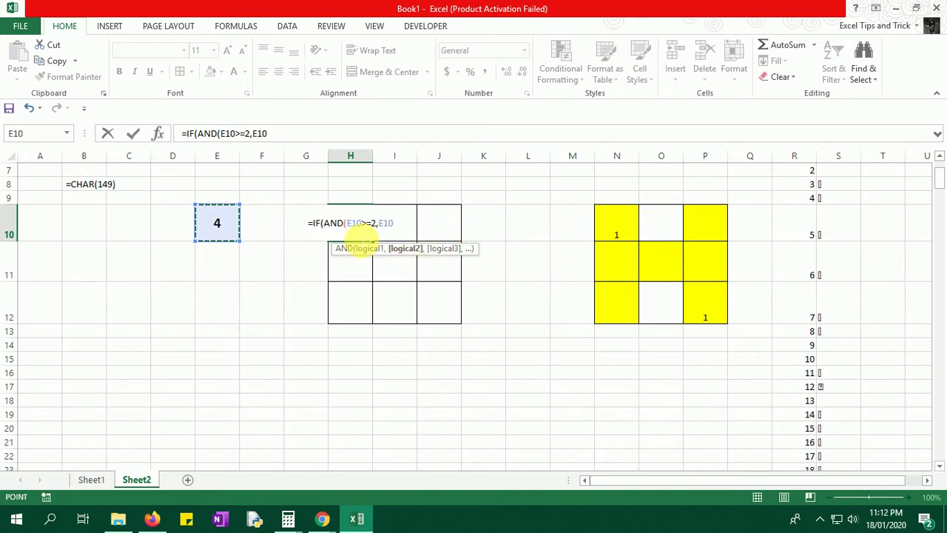
{"action": "type", "text": "<"}
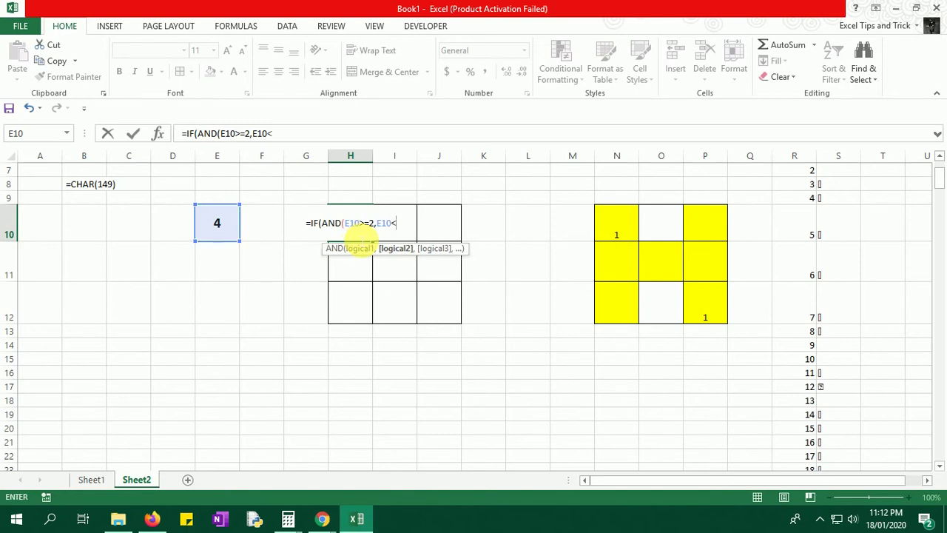
{"action": "type", "text": "6"}
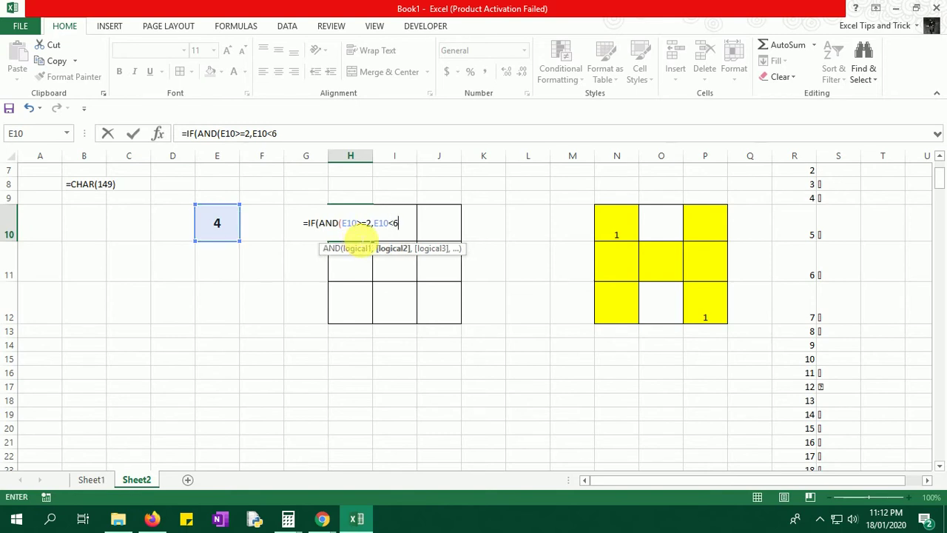
{"action": "type", "text": "=6"}
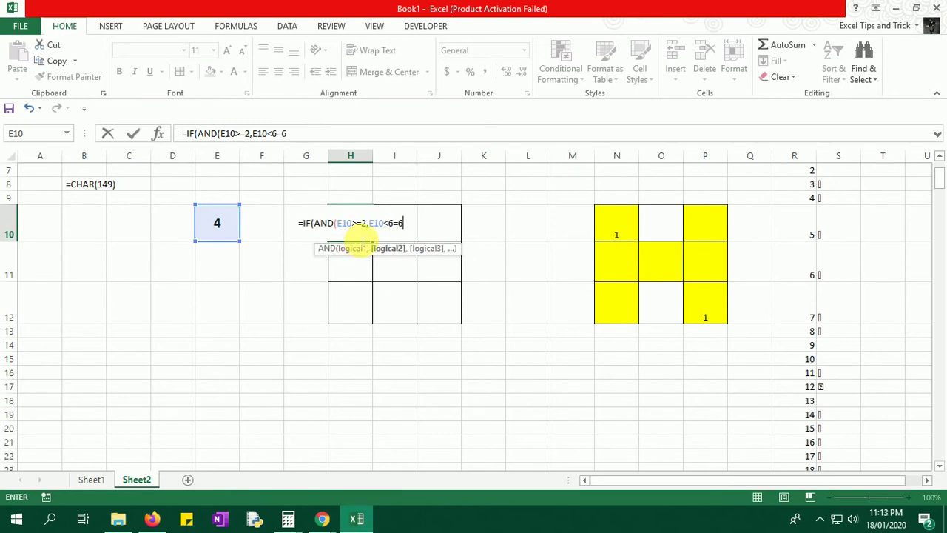
{"action": "type", "text": "),"}
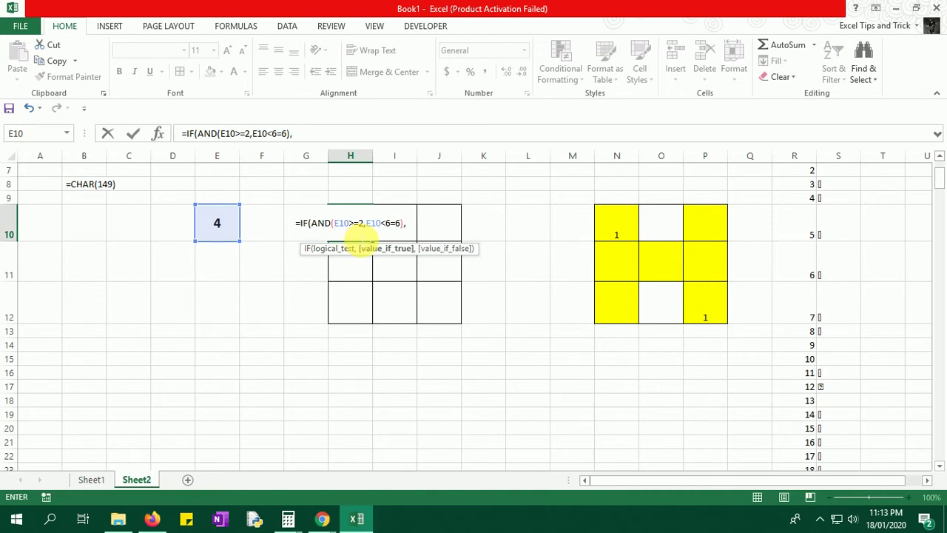
- Finish the formula with CHAR(149),"" and commit it in H10
{"action": "type", "text": "cha"}
{"action": "key", "text": "Tab"}
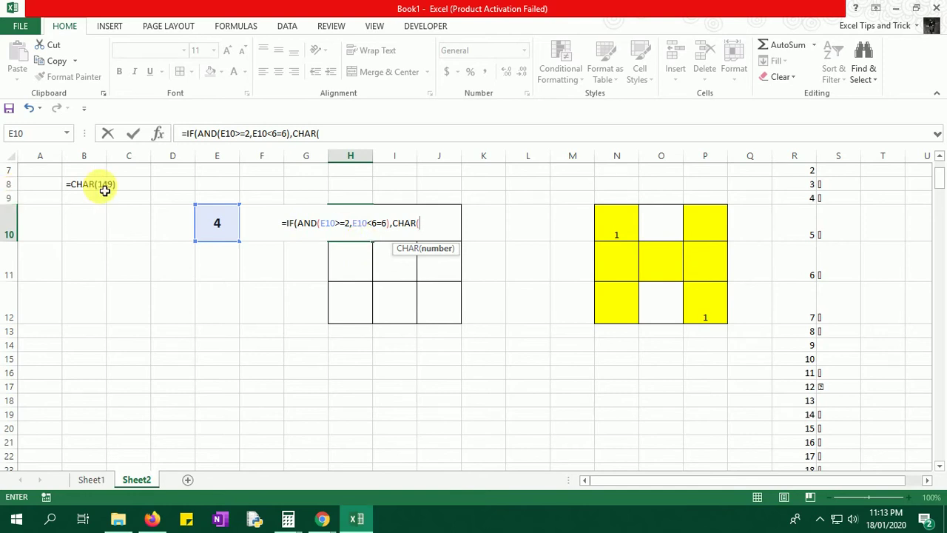
{"action": "type", "text": "149"}
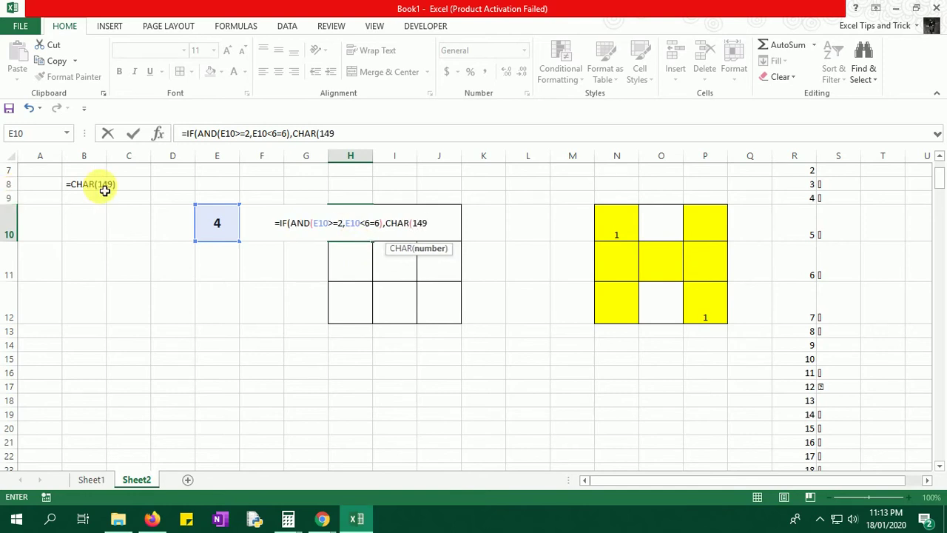
{"action": "type", "text": "),"}
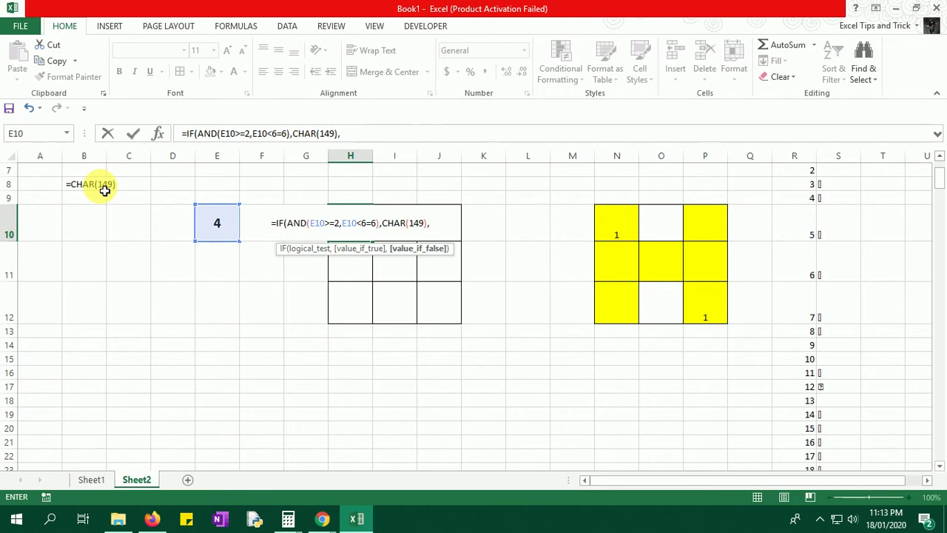
{"action": "type", "text": "\"\""}
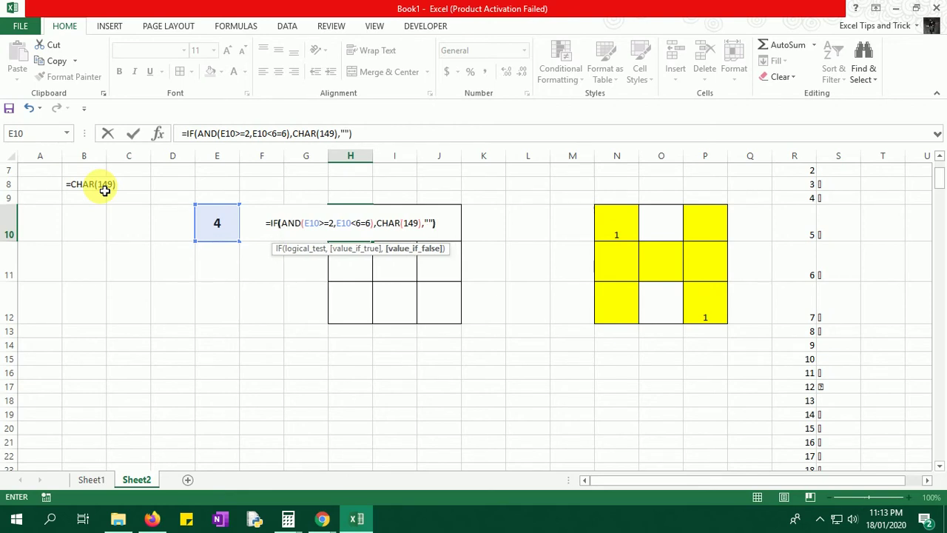
{"action": "key", "text": "Return"}
{"action": "key", "text": "Up"}
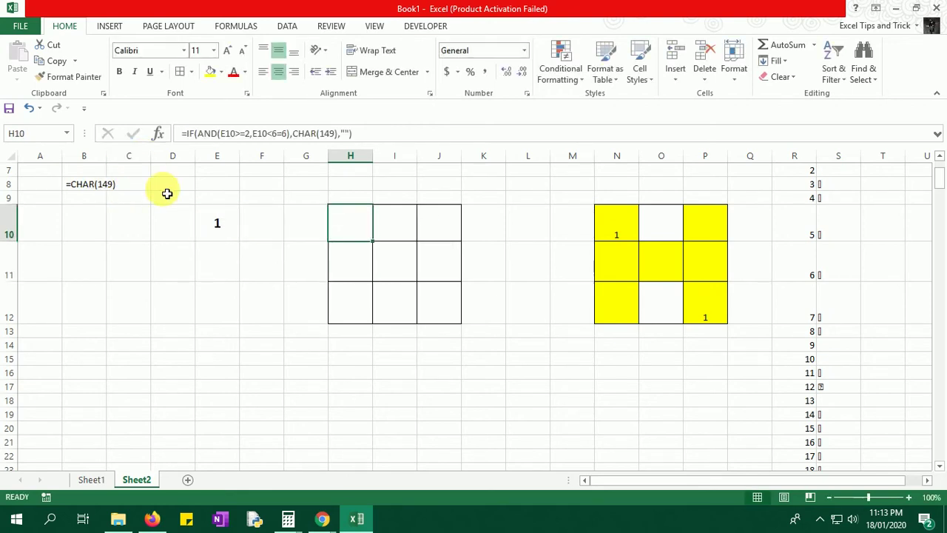
- Re-roll the die in E10 repeatedly with F9, checking H10 for a pip
{"action": "left_click", "coordinate": [204, 220]}
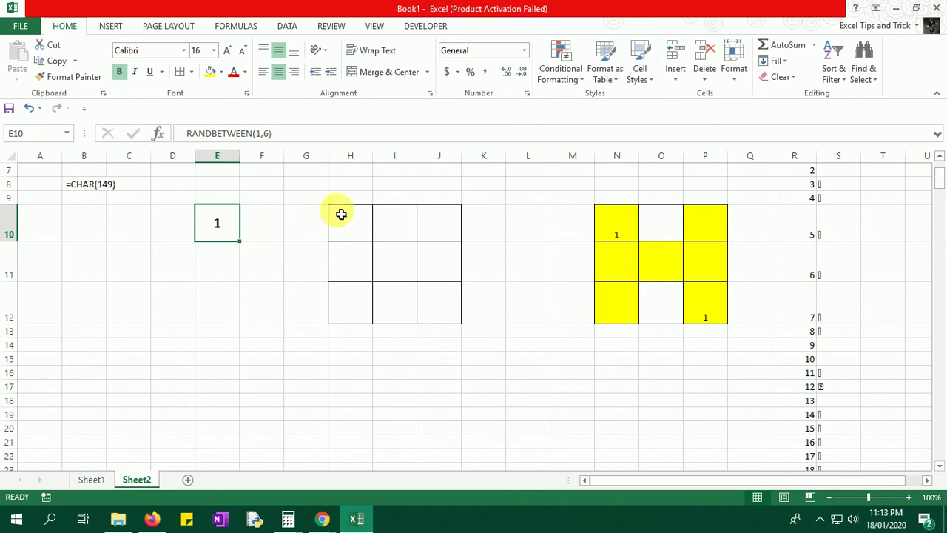
{"action": "key", "text": "F9"}
{"action": "left_click", "coordinate": [344, 217]}
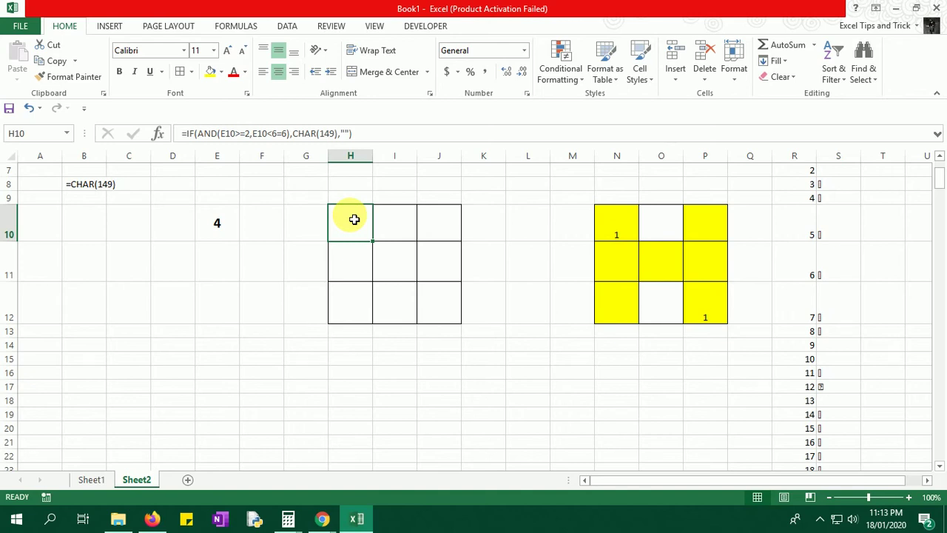
{"action": "key", "text": "F9"}
{"action": "key", "text": "F9"}
{"action": "key", "text": "F9"}
{"action": "key", "text": "F9"}
{"action": "key", "text": "F9"}
{"action": "key", "text": "F9"}
{"action": "key", "text": "F9"}
{"action": "key", "text": "F9"}
{"action": "key", "text": "F9"}
{"action": "key", "text": "F9"}
{"action": "key", "text": "F9"}
{"action": "key", "text": "F9"}
{"action": "key", "text": "F9"}
{"action": "key", "text": "F9"}
{"action": "key", "text": "F9"}
{"action": "key", "text": "F9"}
{"action": "key", "text": "F9"}
{"action": "key", "text": "F9"}
{"action": "key", "text": "F9"}
{"action": "key", "text": "F9"}
- Inspect H10's existing formula and abandon several false-start edits
{"action": "double_click", "coordinate": [356, 222]}
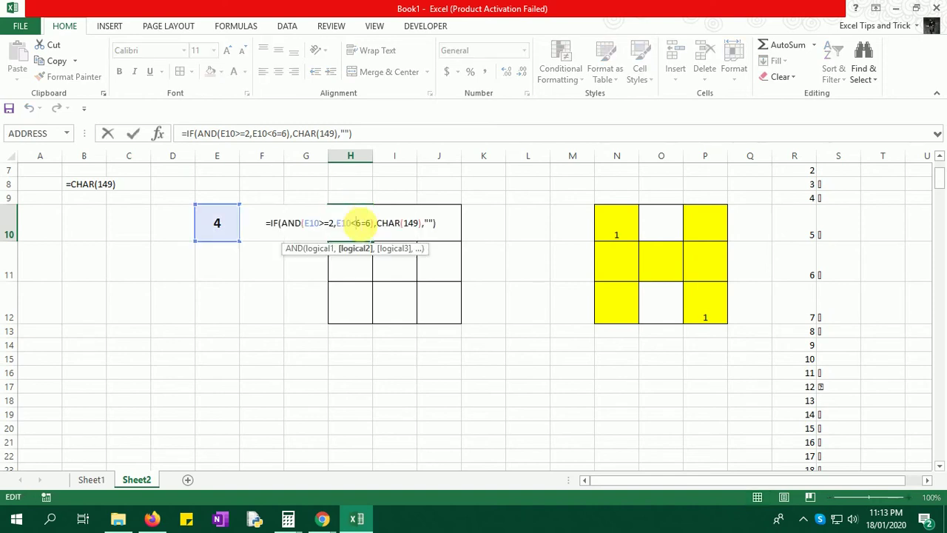
{"action": "key", "text": "Escape"}
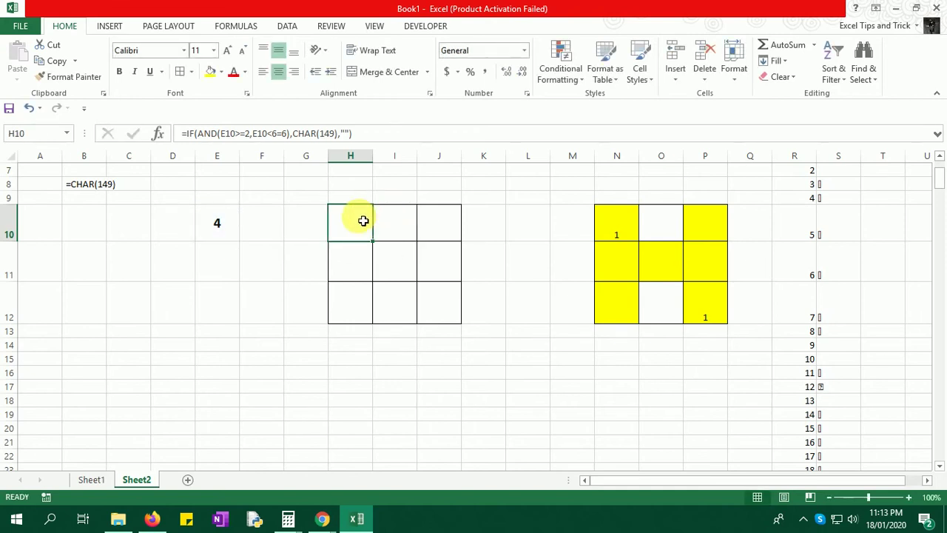
{"action": "type", "text": "=c"}
{"action": "key", "text": "Escape"}
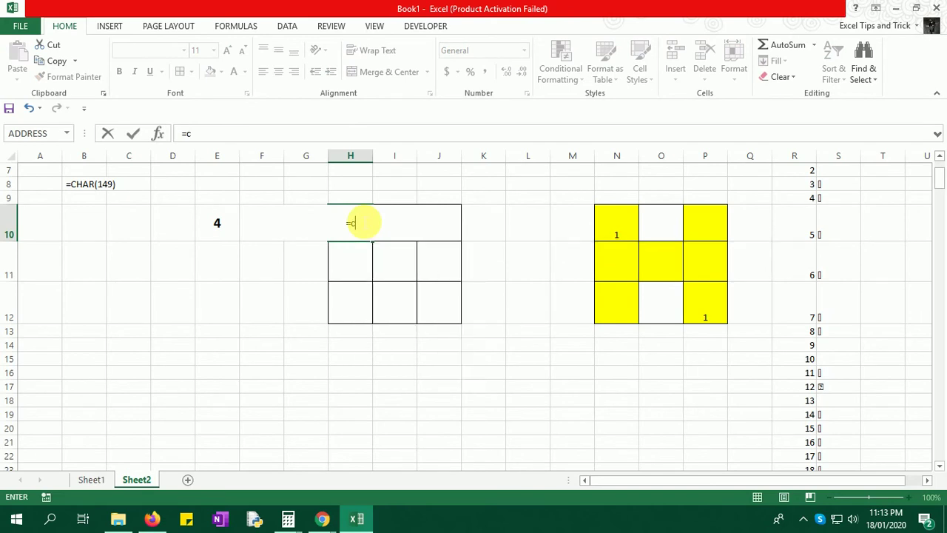
{"action": "key", "text": "Escape"}
{"action": "type", "text": "="}
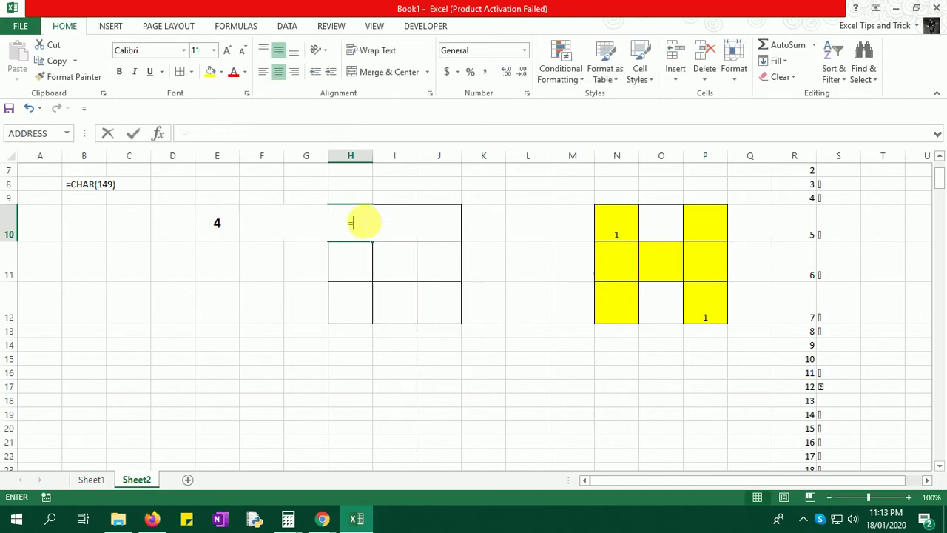
{"action": "key", "text": "Escape"}
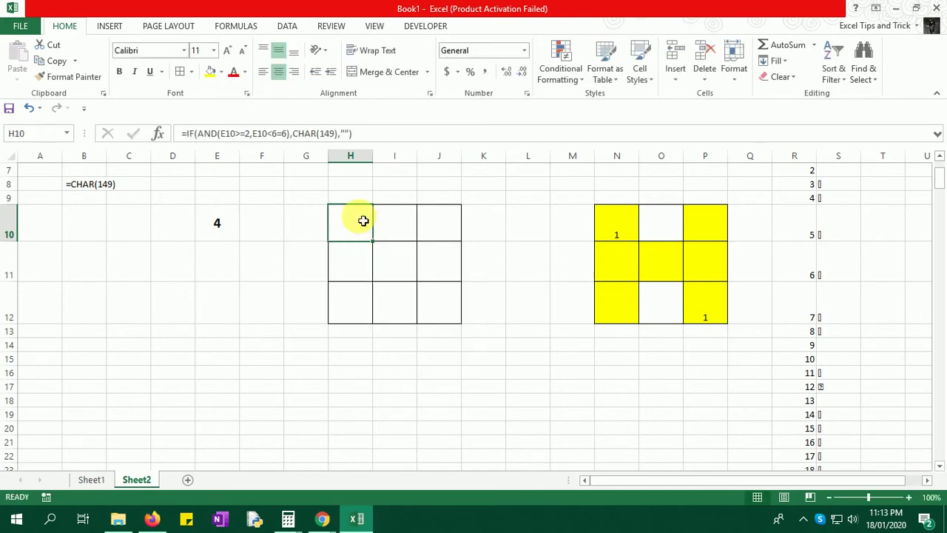
{"action": "key", "text": "Left"}
{"action": "key", "text": "Left"}
{"action": "key", "text": "Left"}
{"action": "key", "text": "Down"}
{"action": "key", "text": "Up"}
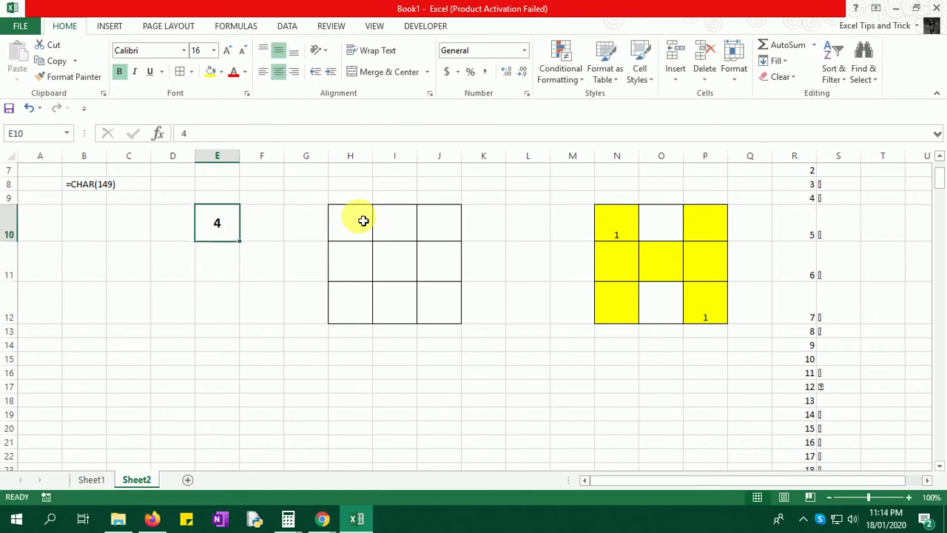
{"action": "key", "text": "Up"}
{"action": "key", "text": "Right"}
{"action": "key", "text": "Right"}
{"action": "key", "text": "Right"}
{"action": "key", "text": "Down"}
{"action": "type", "text": "="}
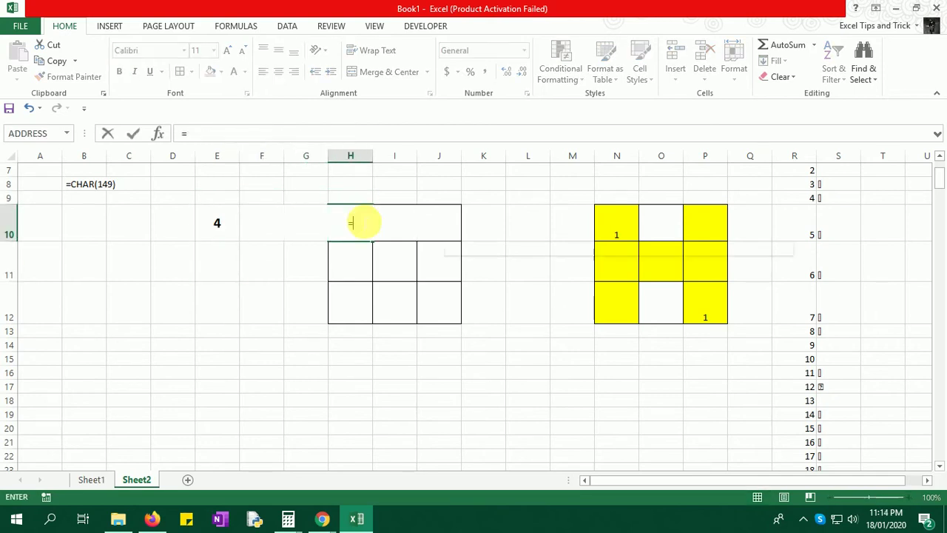
{"action": "type", "text": "IF("}
{"action": "key", "text": "Left"}
{"action": "key", "text": "Left"}
{"action": "key", "text": "Left"}
{"action": "key", "text": "Escape"}
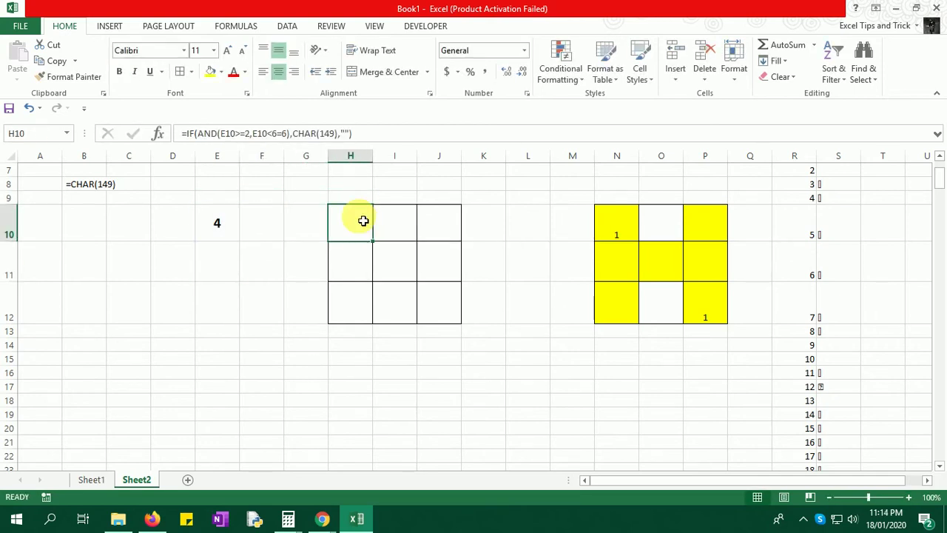
- Enter =IF(AND(E10>=2,E10<=6),CHAR(149),"") in H10
{"action": "type", "text": "=IF("}
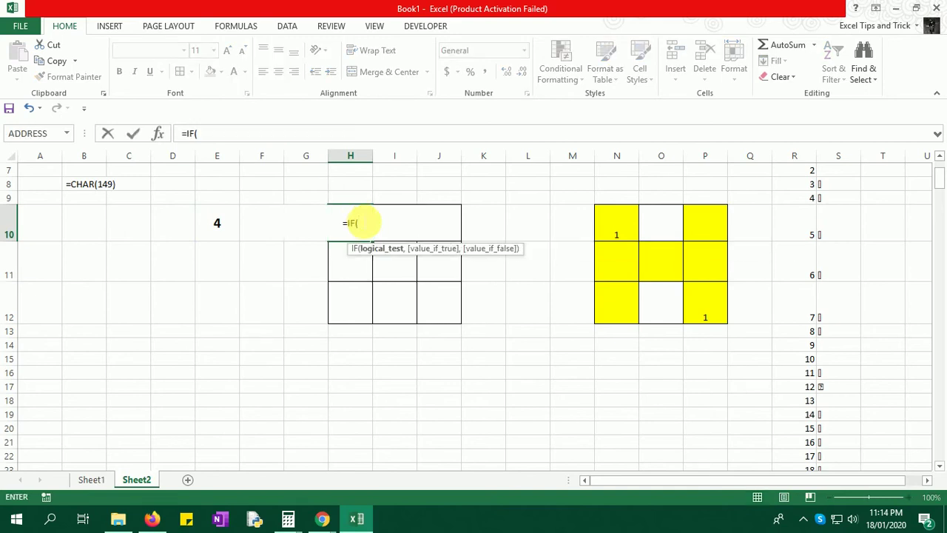
{"action": "type", "text": "and"}
{"action": "key", "text": "Tab"}
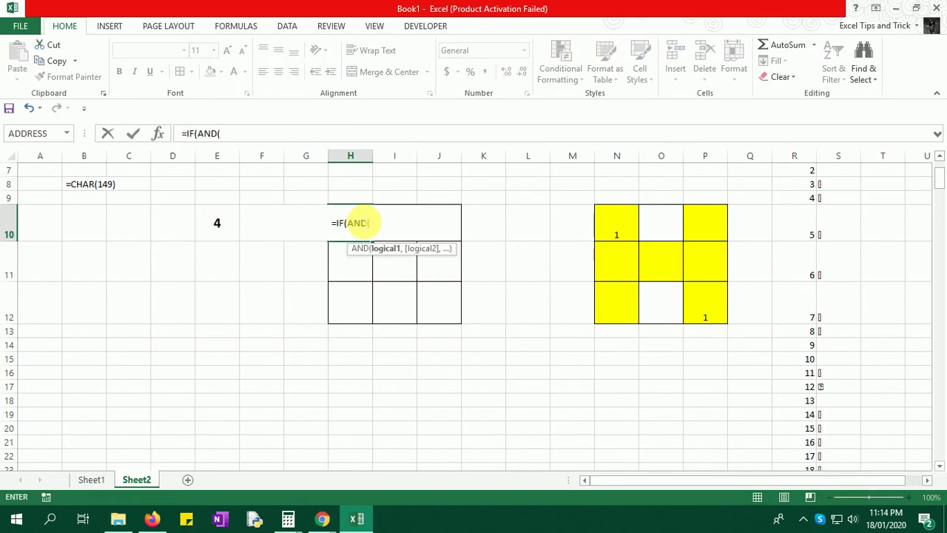
{"action": "key", "text": "Left"}
{"action": "key", "text": "Left"}
{"action": "key", "text": "Left"}
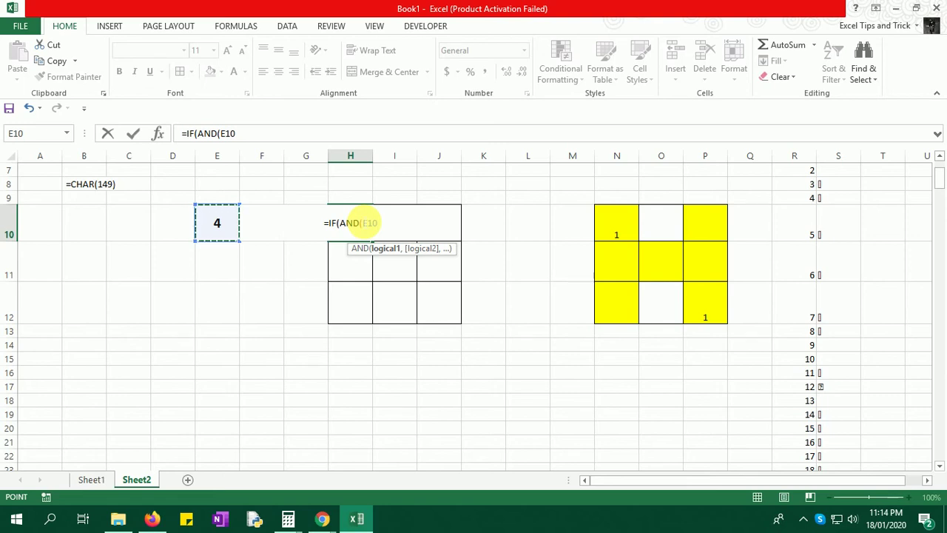
{"action": "type", "text": ">=2"}
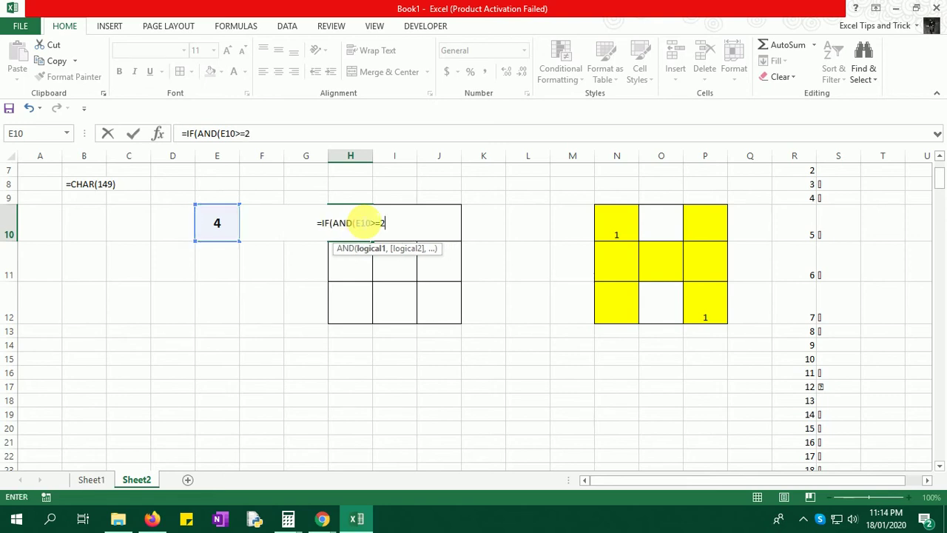
{"action": "type", "text": ","}
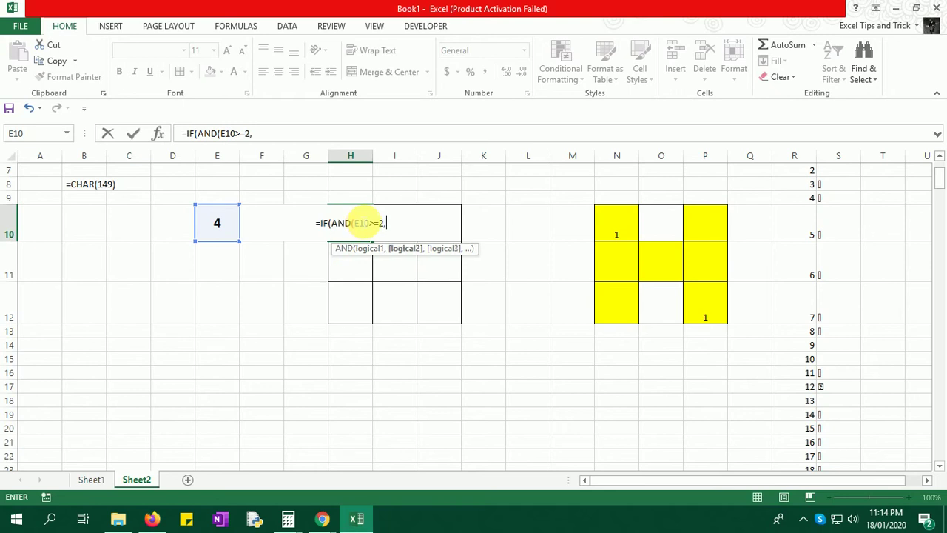
{"action": "key", "text": "Left"}
{"action": "key", "text": "Left"}
{"action": "key", "text": "Left"}
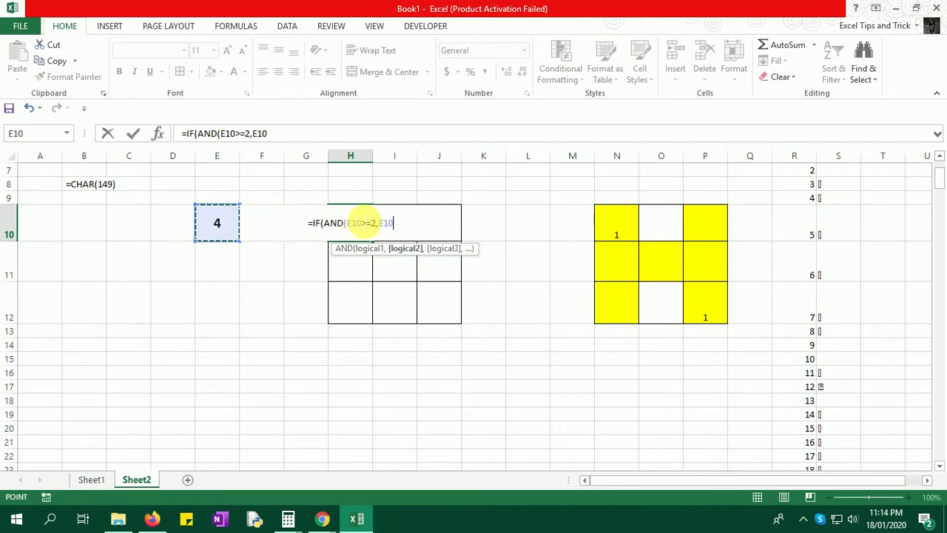
{"action": "type", "text": "<="}
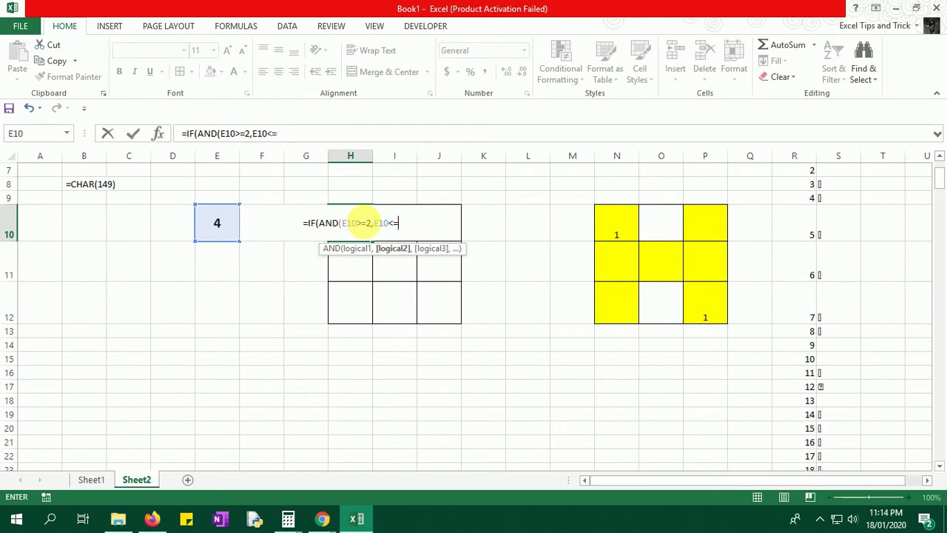
{"action": "type", "text": "6"}
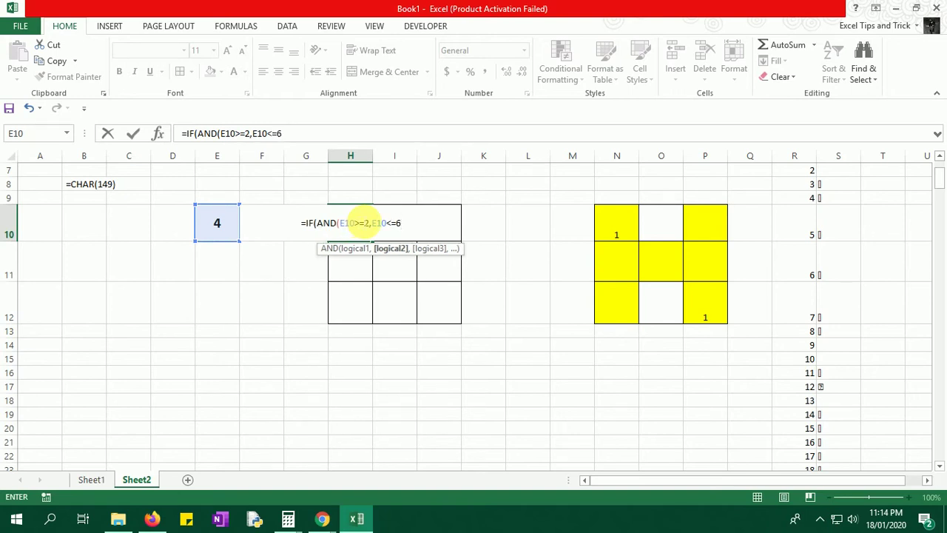
{"action": "type", "text": "),"}
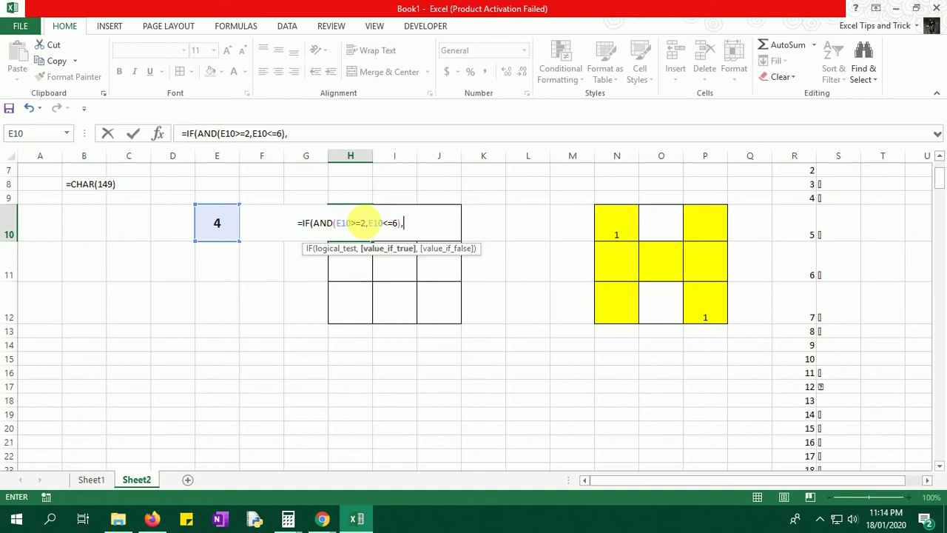
{"action": "type", "text": "char"}
{"action": "key", "text": "Tab"}
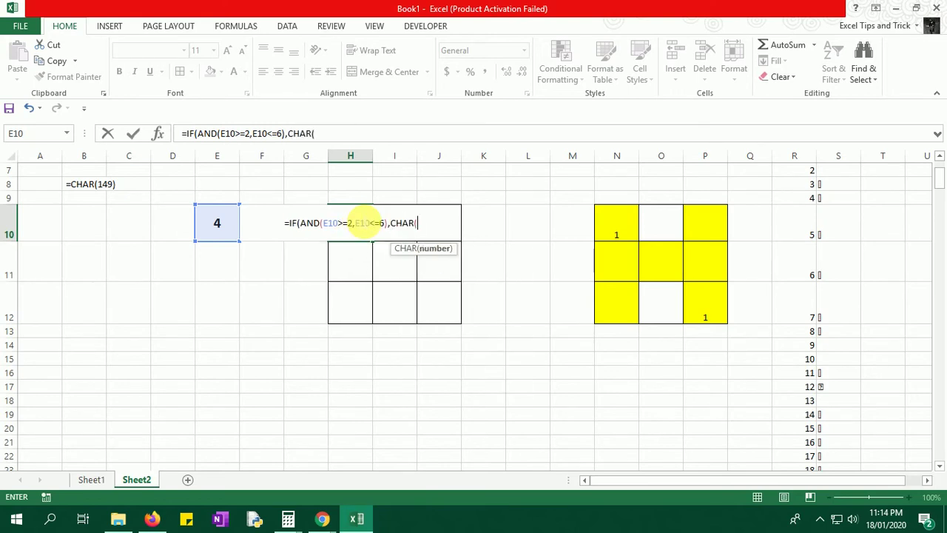
{"action": "type", "text": "1498"}
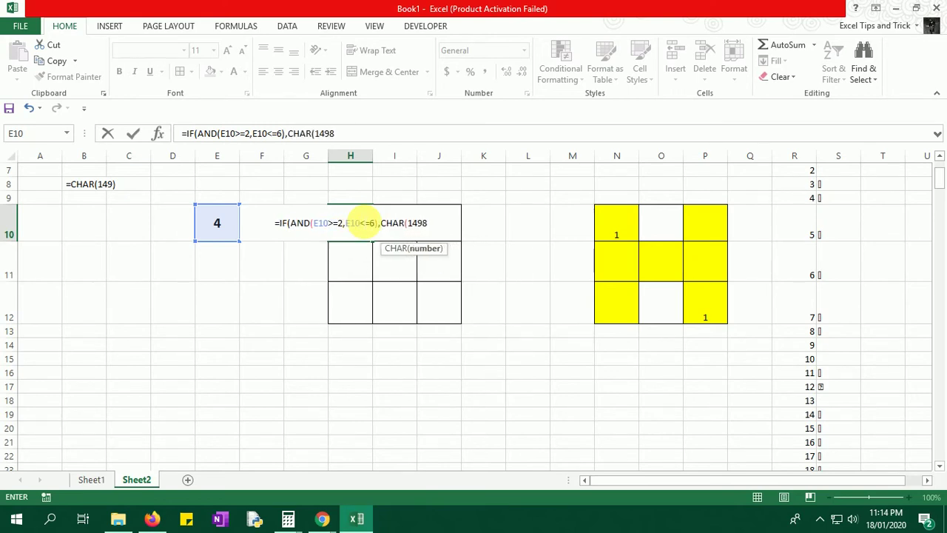
{"action": "key", "text": "BackSpace"}
{"action": "type", "text": "),"}
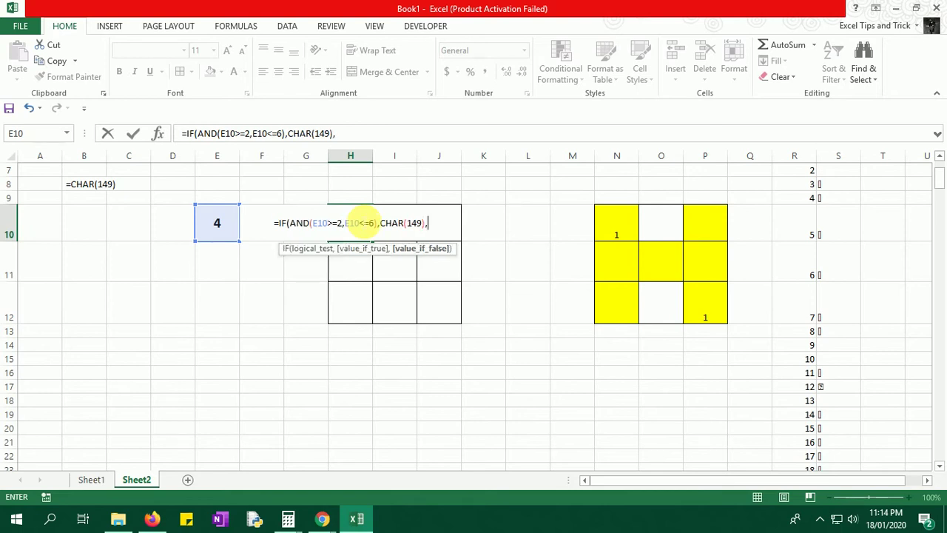
{"action": "type", "text": "\"\")"}
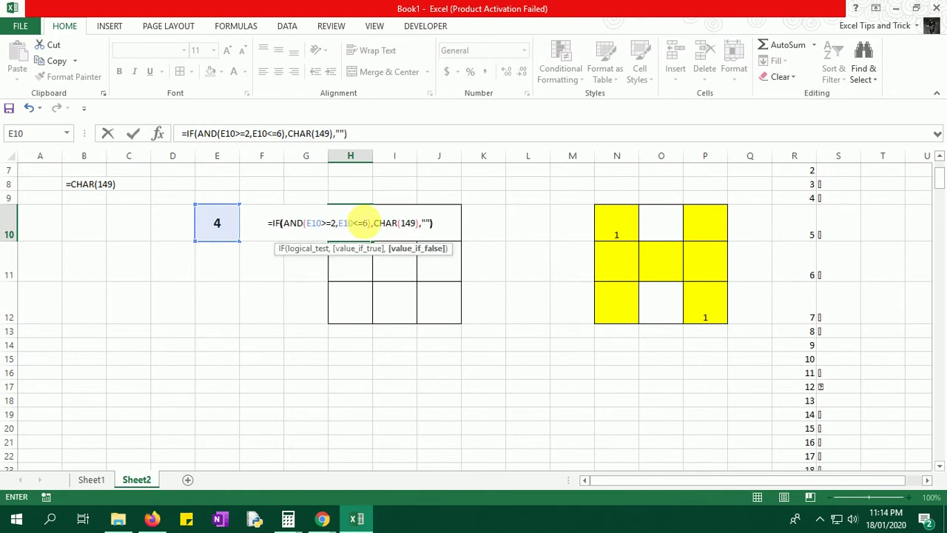
{"action": "key", "text": "Return"}
- Try roll values 2, 6 and 1 in E10 to check H10's bullet
{"action": "left_click", "coordinate": [363, 221]}
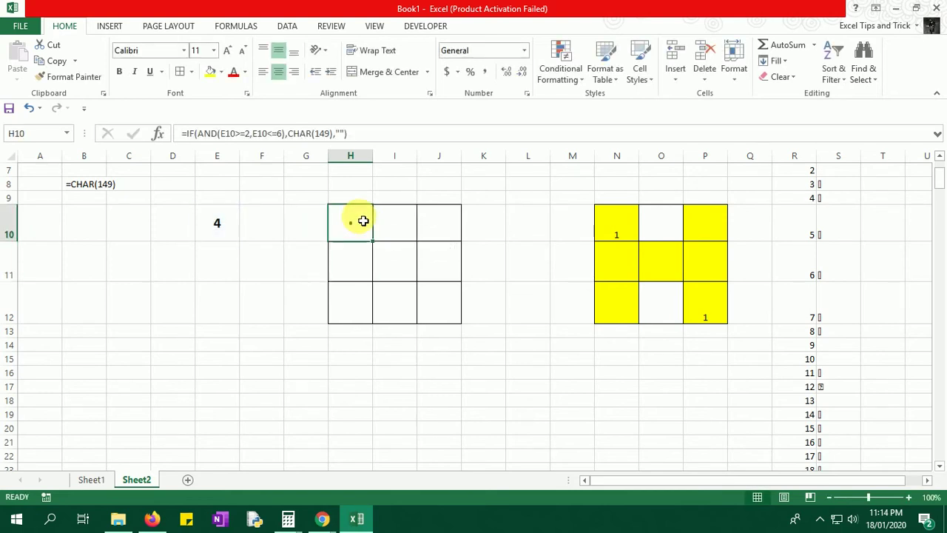
{"action": "left_click", "coordinate": [226, 241]}
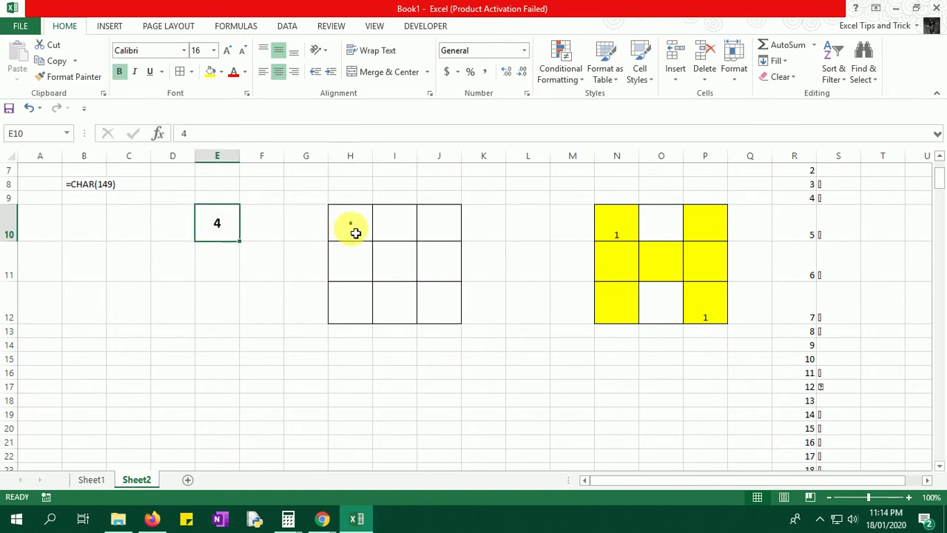
{"action": "type", "text": "2"}
{"action": "key", "text": "Return"}
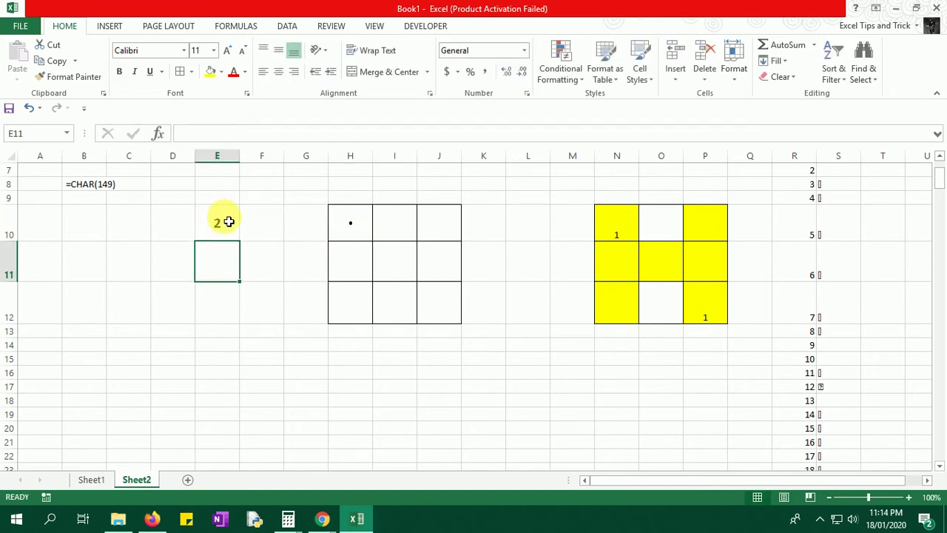
{"action": "left_click", "coordinate": [226, 218]}
{"action": "type", "text": "6+"}
{"action": "key", "text": "Return"}
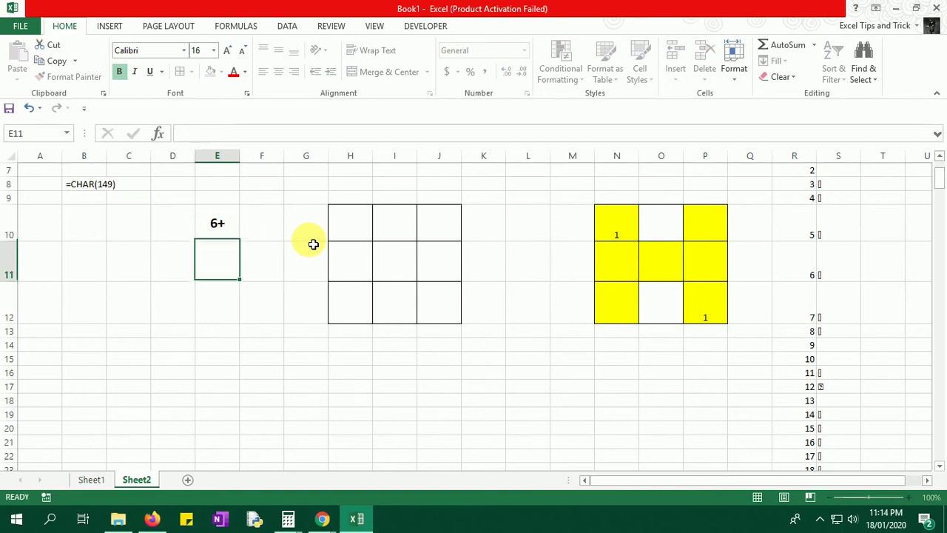
{"action": "key", "text": "Up"}
{"action": "type", "text": "6"}
{"action": "key", "text": "Return"}
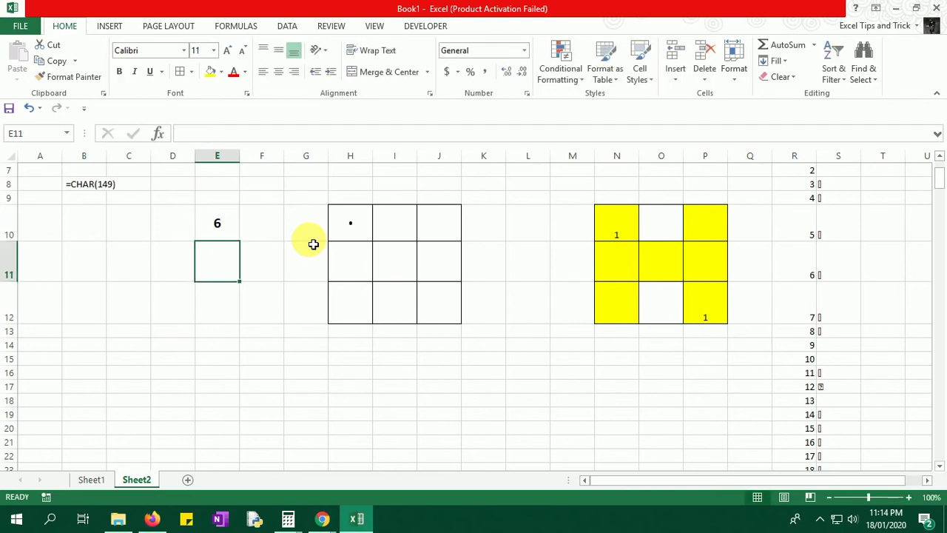
{"action": "key", "text": "Up"}
{"action": "type", "text": "1"}
{"action": "key", "text": "Return"}
{"action": "key", "text": "Up"}
- Review H10's formula, then set E10 back to 2
{"action": "double_click", "coordinate": [345, 230]}
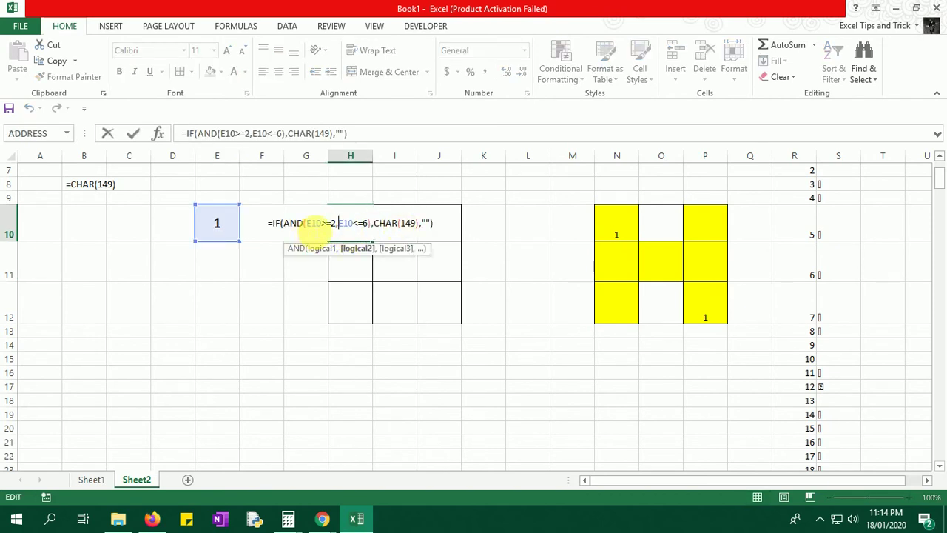
{"action": "key", "text": "Escape"}
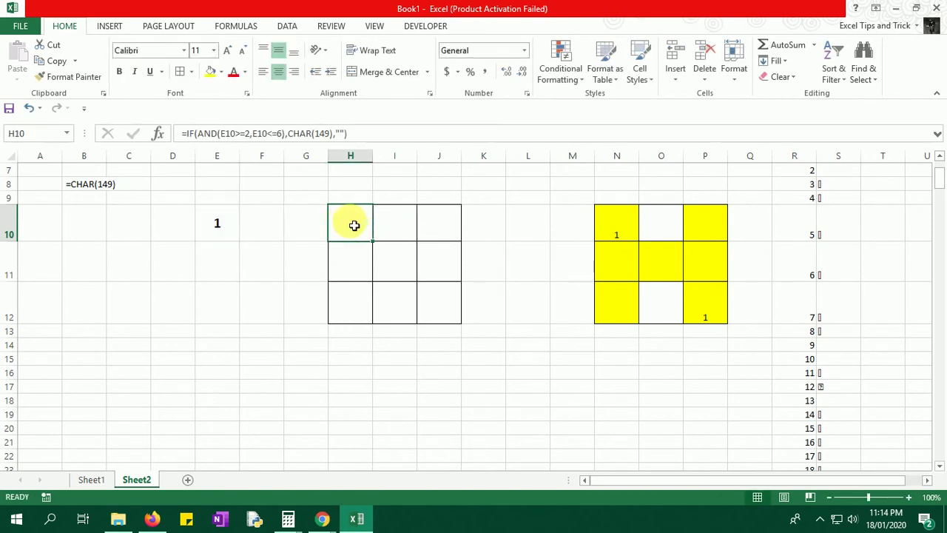
{"action": "left_click", "coordinate": [222, 222]}
{"action": "type", "text": "2"}
{"action": "key", "text": "Return"}
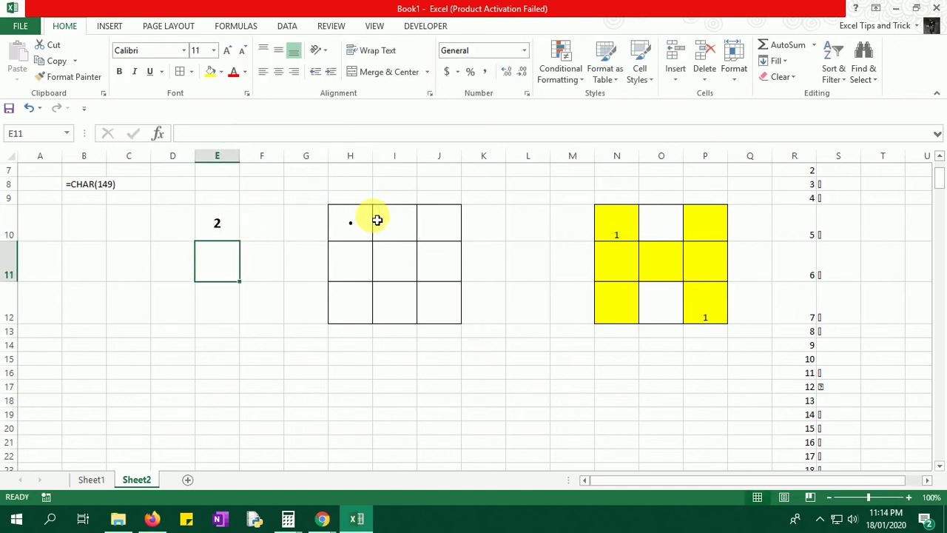
- Select H10 together with J12, then H10 alone
{"action": "left_click", "coordinate": [376, 222]}
{"action": "left_click", "coordinate": [356, 231]}
{"action": "left_click", "coordinate": [449, 302], "text": "ctrl"}
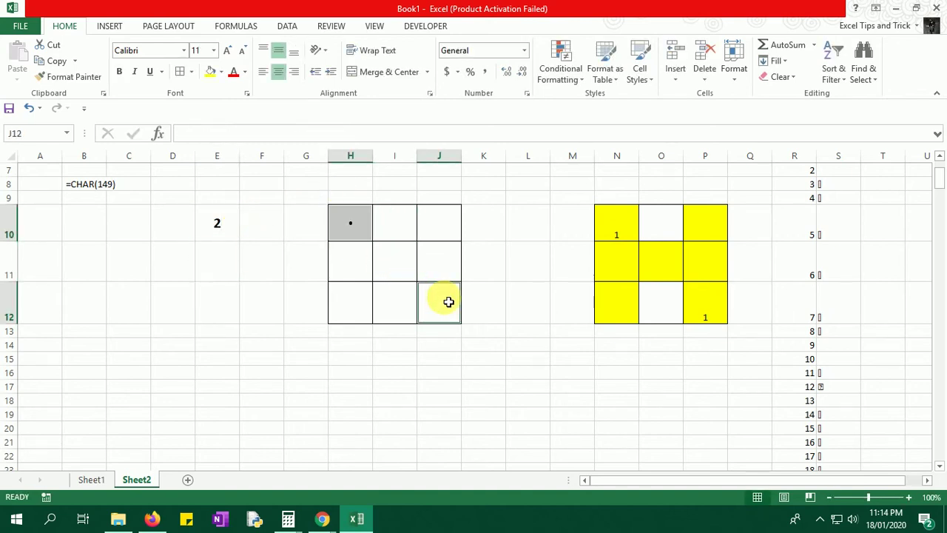
{"action": "left_click", "coordinate": [365, 230]}
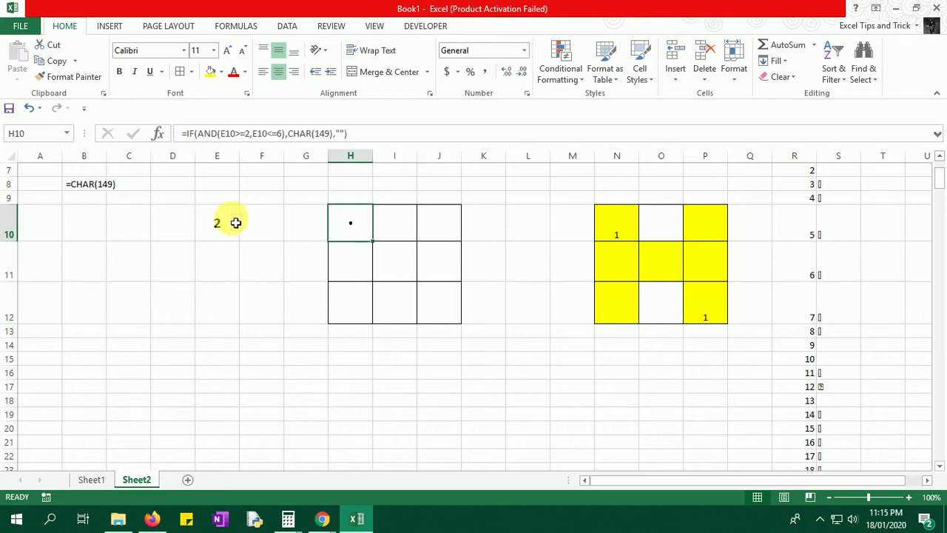
{"action": "left_click", "coordinate": [441, 309], "text": "ctrl"}
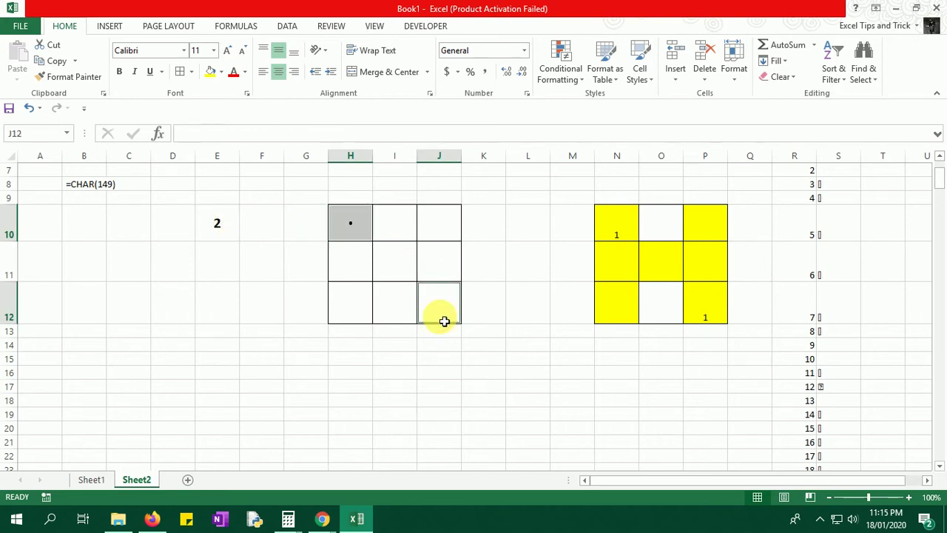
{"action": "left_click", "coordinate": [367, 223]}
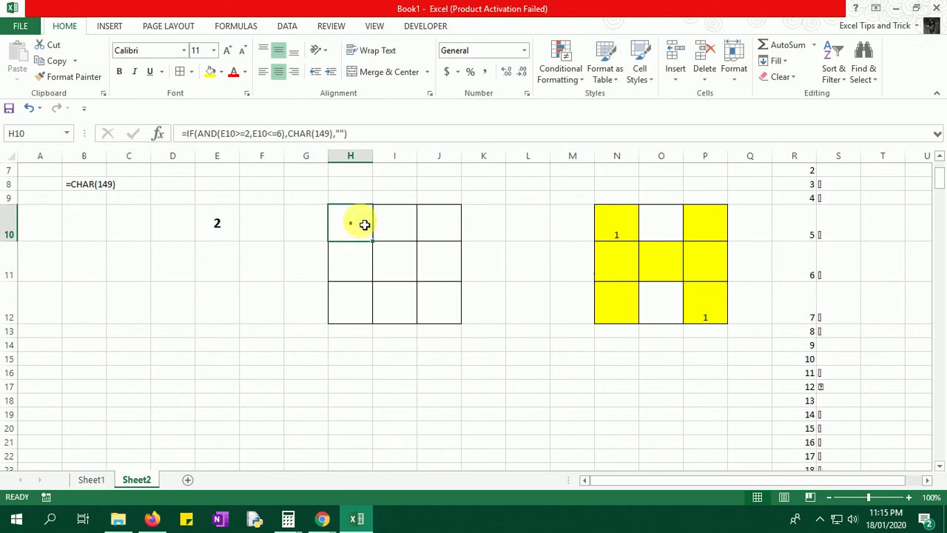
{"action": "left_click", "coordinate": [363, 254]}
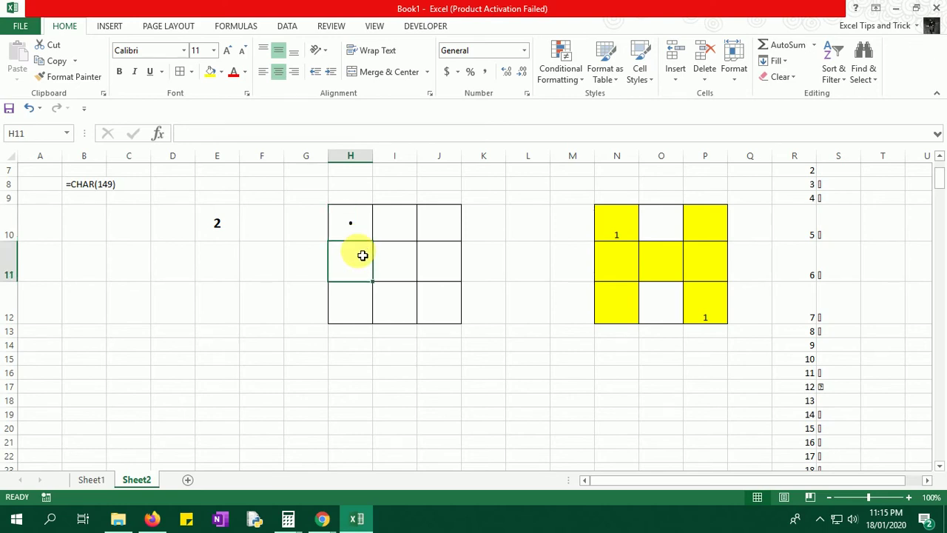
{"action": "left_click", "coordinate": [363, 228]}
{"action": "left_click", "coordinate": [363, 253]}
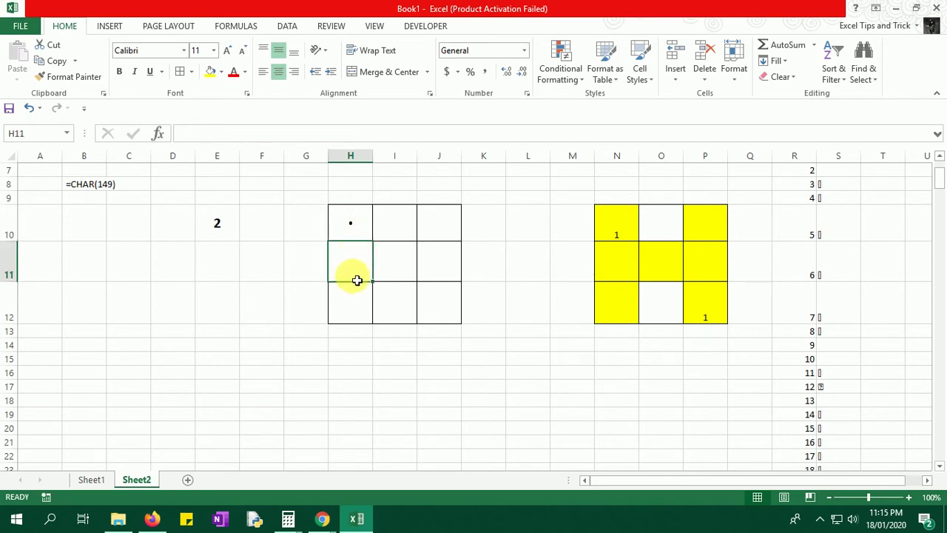
{"action": "left_click", "coordinate": [364, 221]}
{"action": "left_click", "coordinate": [360, 251]}
{"action": "left_click", "coordinate": [365, 228]}
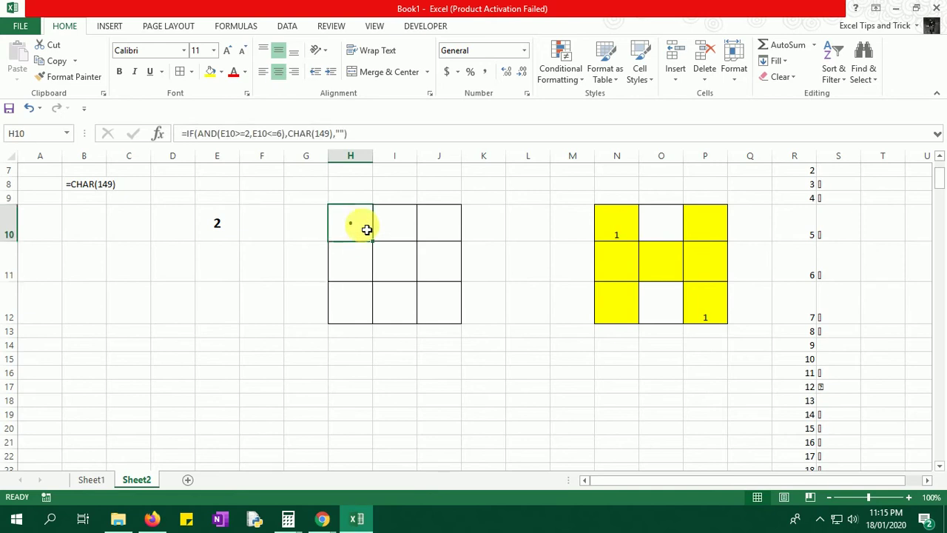
{"action": "left_click", "coordinate": [361, 265]}
{"action": "left_click", "coordinate": [367, 296], "text": "ctrl"}
{"action": "left_click", "coordinate": [439, 227], "text": "ctrl"}
{"action": "left_click", "coordinate": [440, 267], "text": "ctrl"}
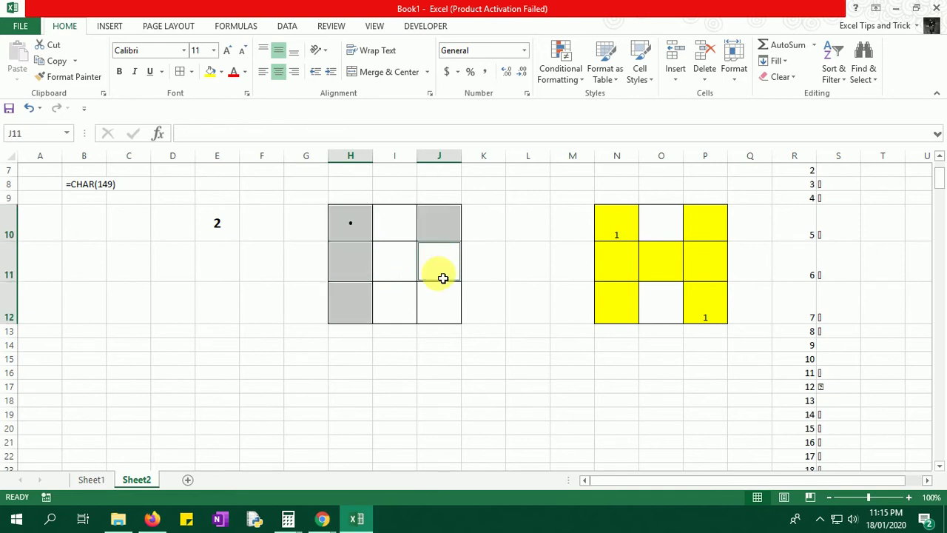
{"action": "left_click", "coordinate": [440, 306], "text": "ctrl"}
{"action": "left_click", "coordinate": [360, 264]}
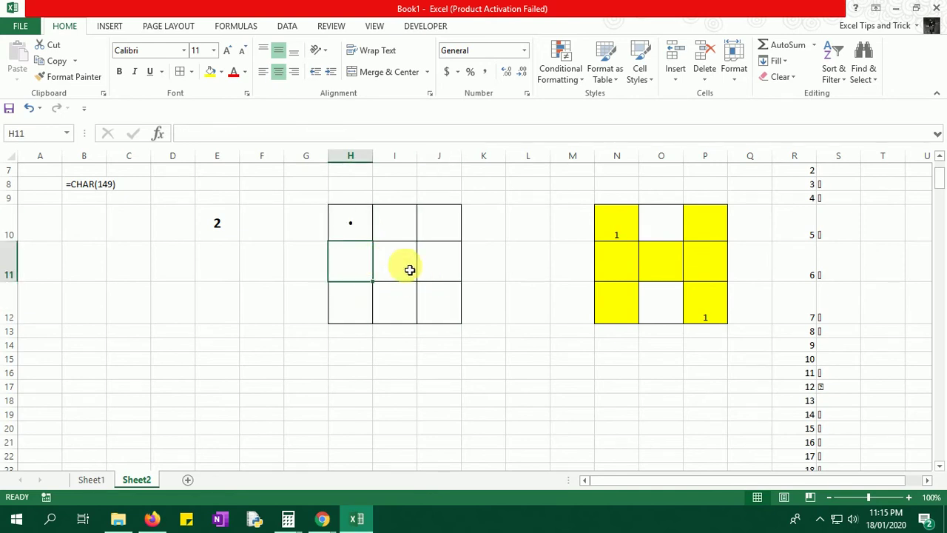
{"action": "left_click", "coordinate": [362, 222]}
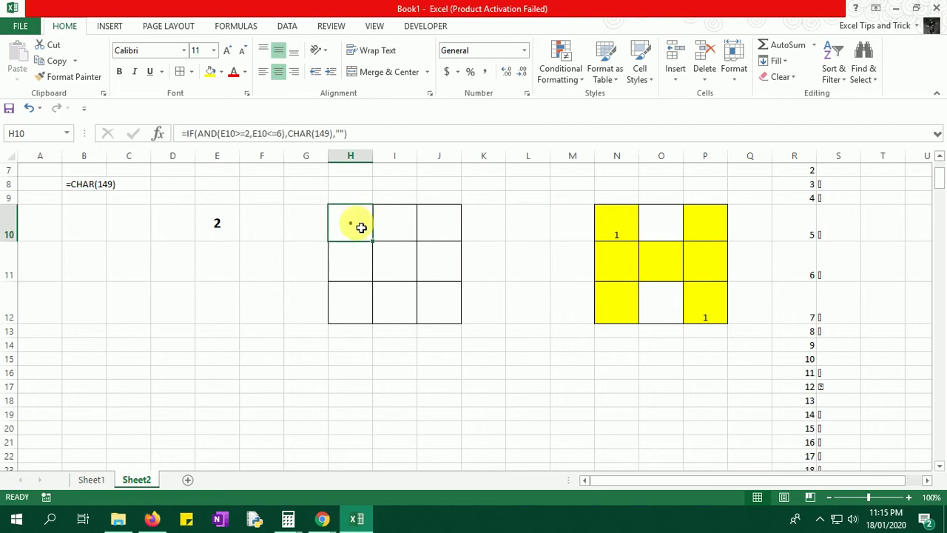
{"action": "left_click", "coordinate": [352, 299], "text": "ctrl"}
{"action": "left_click", "coordinate": [441, 307], "text": "ctrl"}
{"action": "left_click", "coordinate": [440, 223], "text": "ctrl"}
{"action": "left_click", "coordinate": [440, 262], "text": "ctrl"}
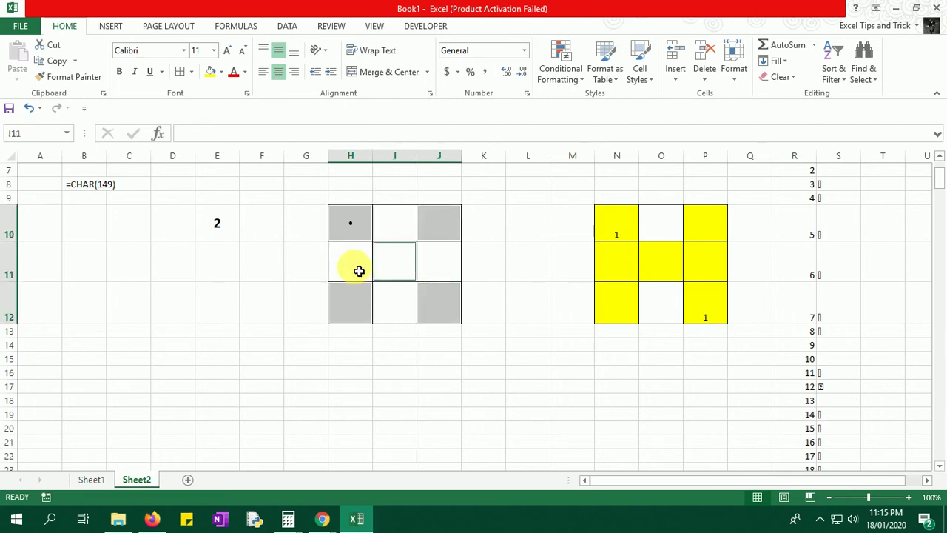
{"action": "left_click", "coordinate": [360, 271]}
{"action": "left_click", "coordinate": [442, 261]}
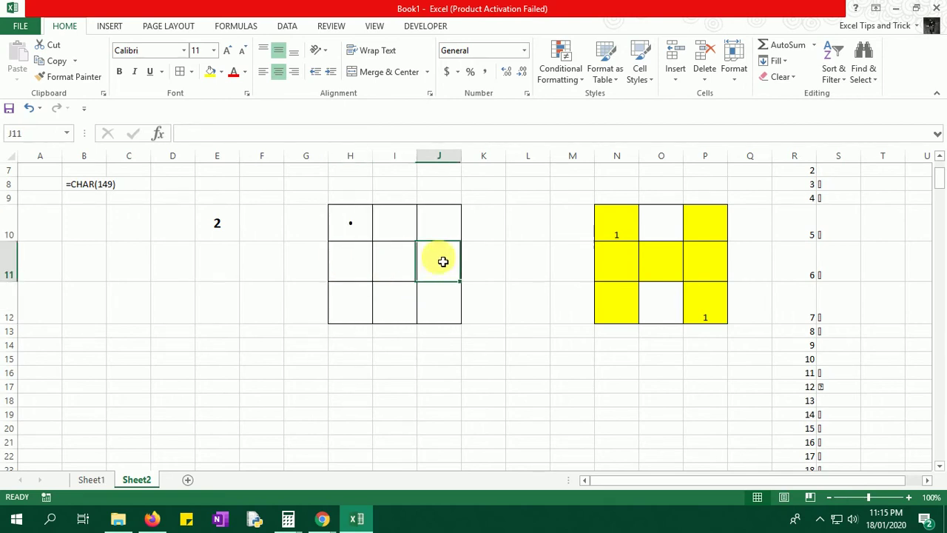
{"action": "left_click", "coordinate": [348, 267]}
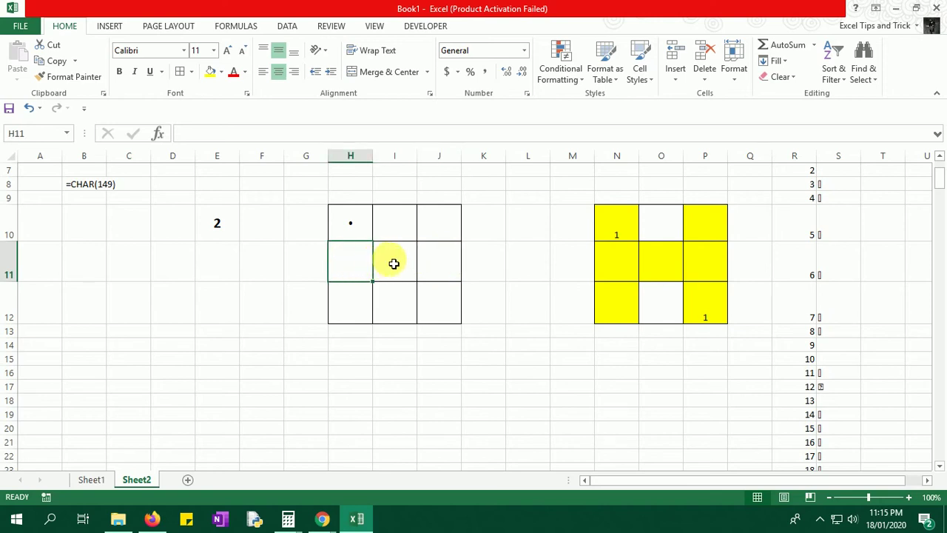
{"action": "left_click", "coordinate": [348, 231]}
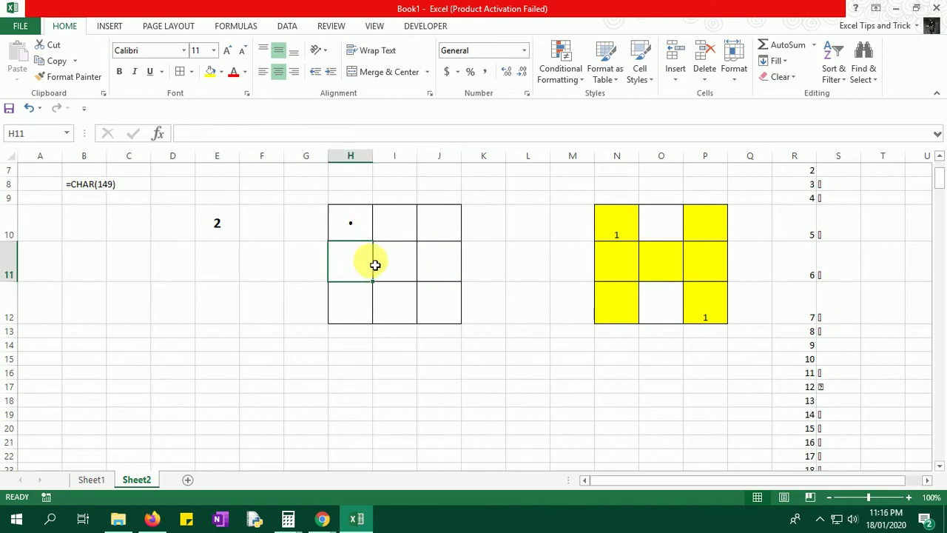
- Enter =IF(E10=6,CHAR(149),"") in H11 so the middle-left grid cell shows a pip for 6
{"action": "double_click", "coordinate": [372, 262]}
{"action": "type", "text": "=ic"}
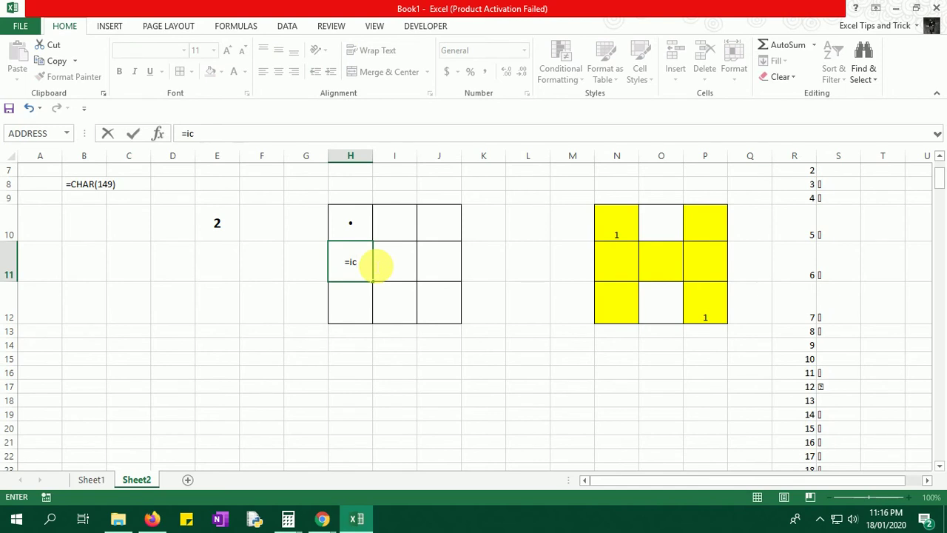
{"action": "key", "text": "BackSpace"}
{"action": "type", "text": "f("}
{"action": "key", "text": "Left"}
{"action": "key", "text": "Left"}
{"action": "key", "text": "Left"}
{"action": "key", "text": "Up"}
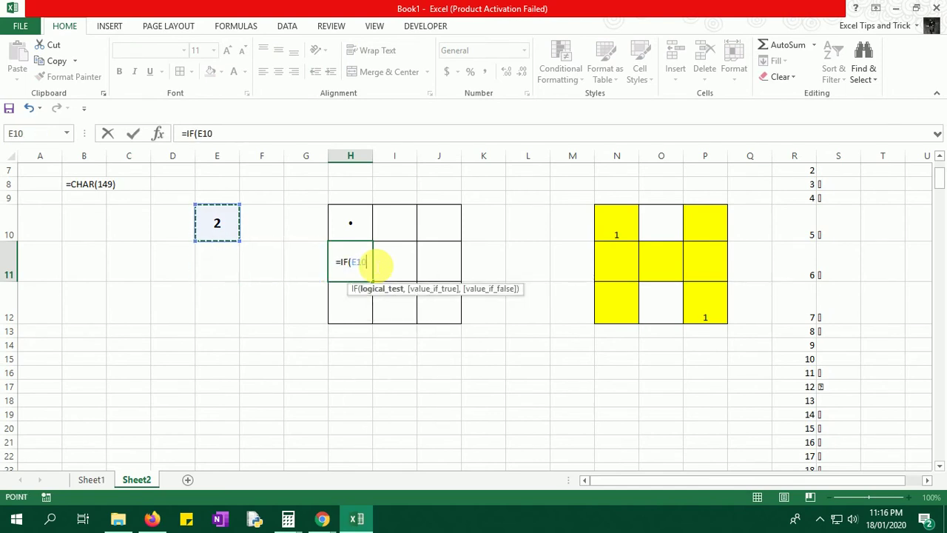
{"action": "type", "text": "=6"}
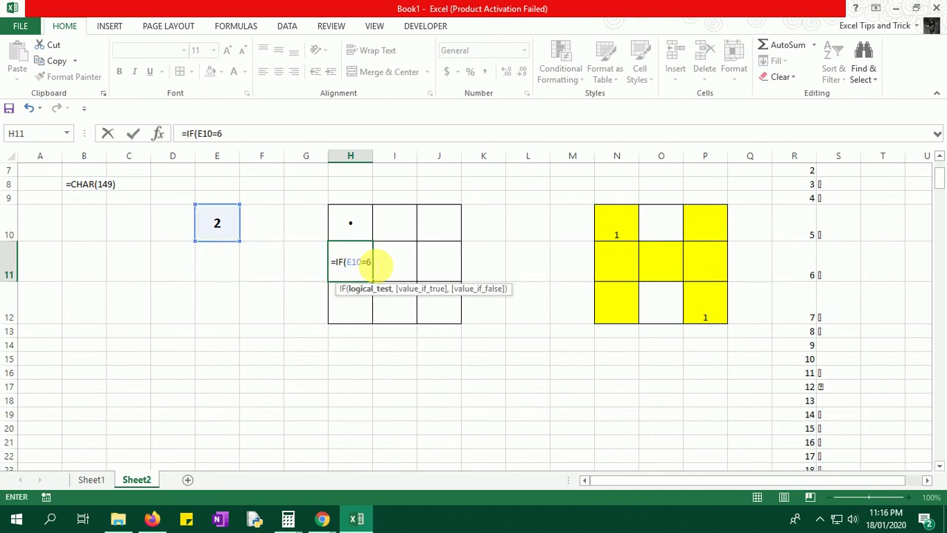
{"action": "type", "text": ","}
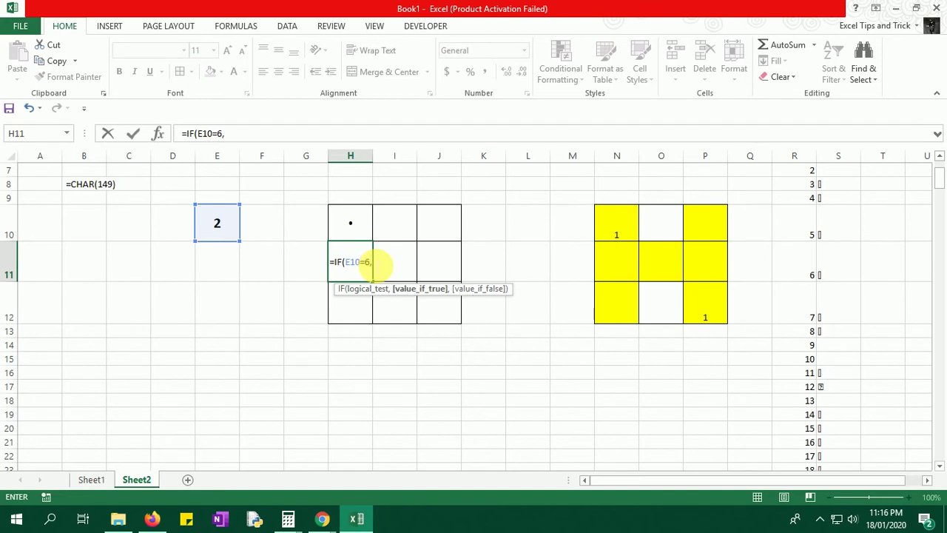
{"action": "type", "text": "cha"}
{"action": "key", "text": "Tab"}
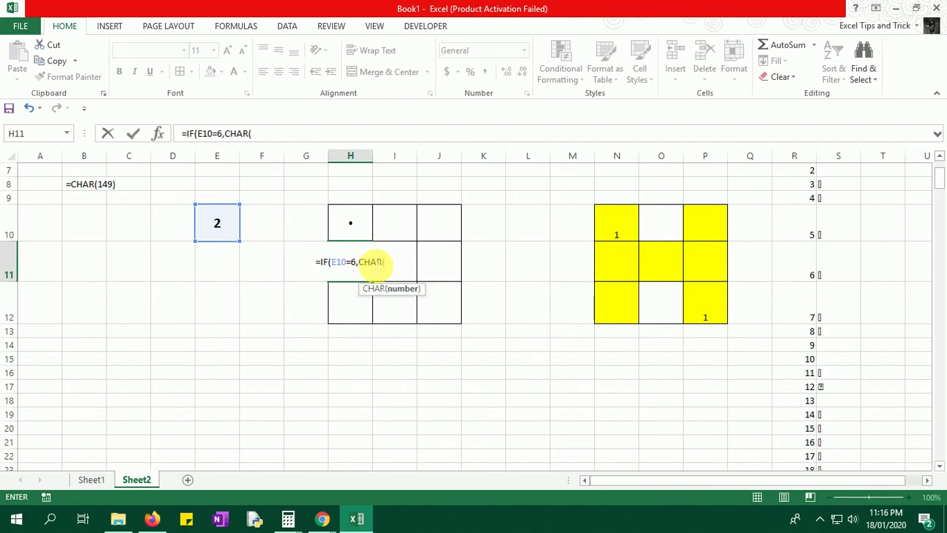
{"action": "type", "text": "149)"}
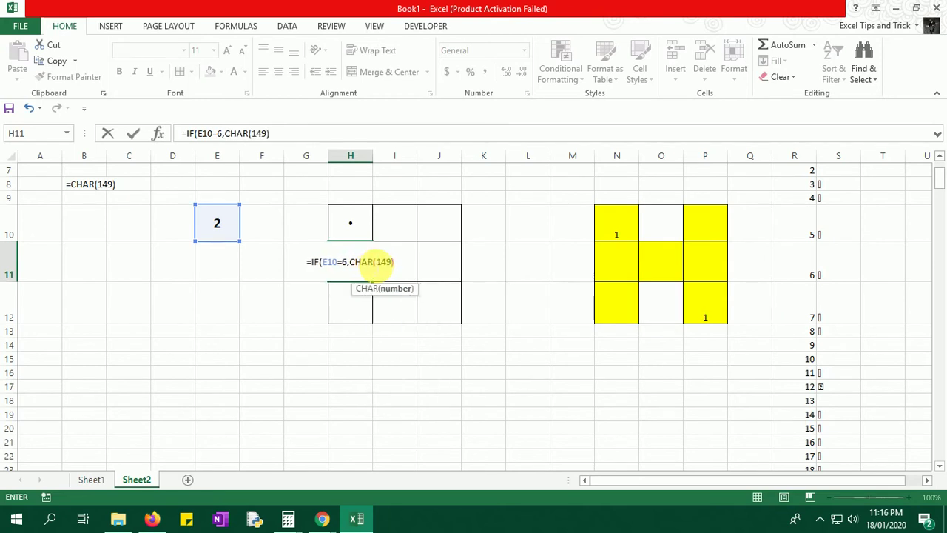
{"action": "type", "text": ",\"\")"}
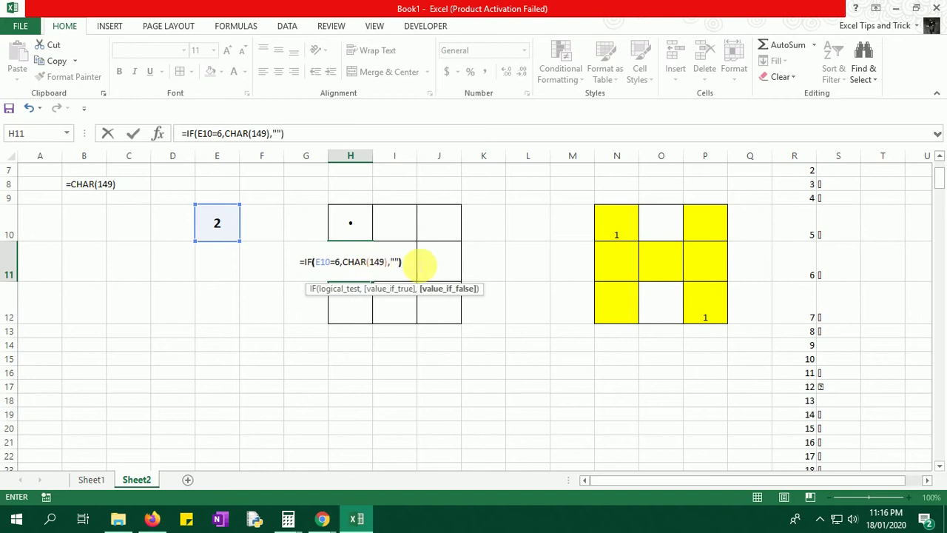
{"action": "key", "text": "Return"}
{"action": "key", "text": "Up"}
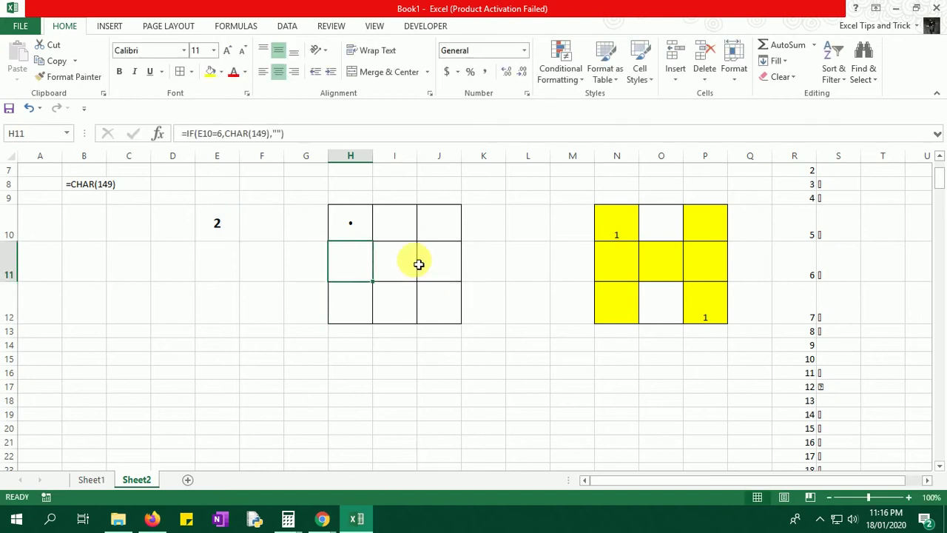
- Set the dice value in E10 to 6 to test the new pip
{"action": "left_click", "coordinate": [235, 222]}
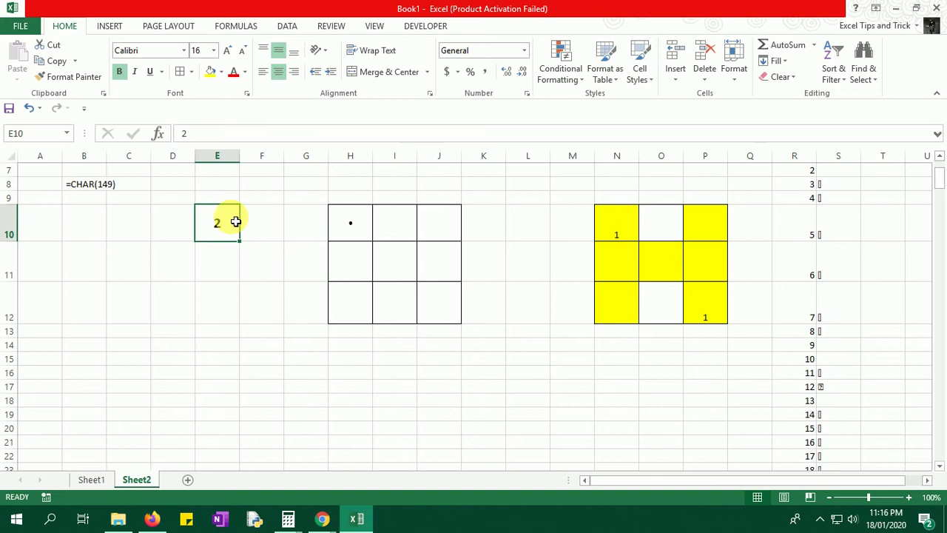
{"action": "type", "text": "6"}
{"action": "key", "text": "Return"}
{"action": "left_click", "coordinate": [226, 229]}
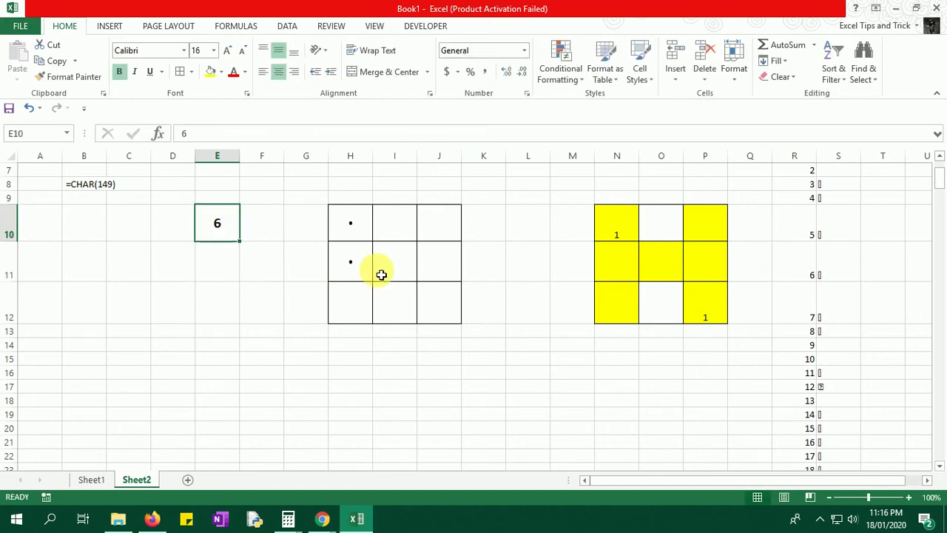
{"action": "left_click_drag", "start_coordinate": [381, 275], "coordinate": [444, 262]}
{"action": "left_click", "coordinate": [443, 260]}
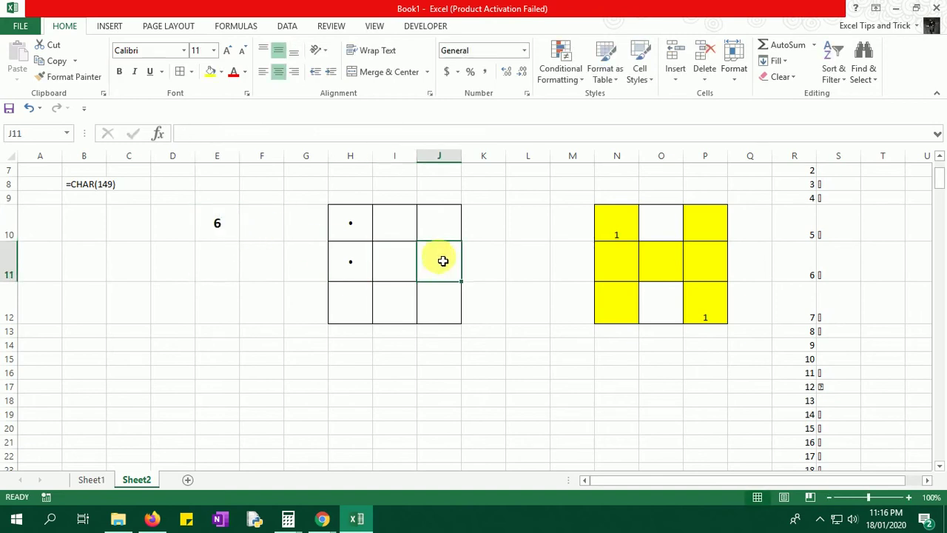
- Enter =IF(E10=6,CHAR(149),"") in J11 so the middle-right grid cell shows a pip for 6
{"action": "type", "text": "=if"}
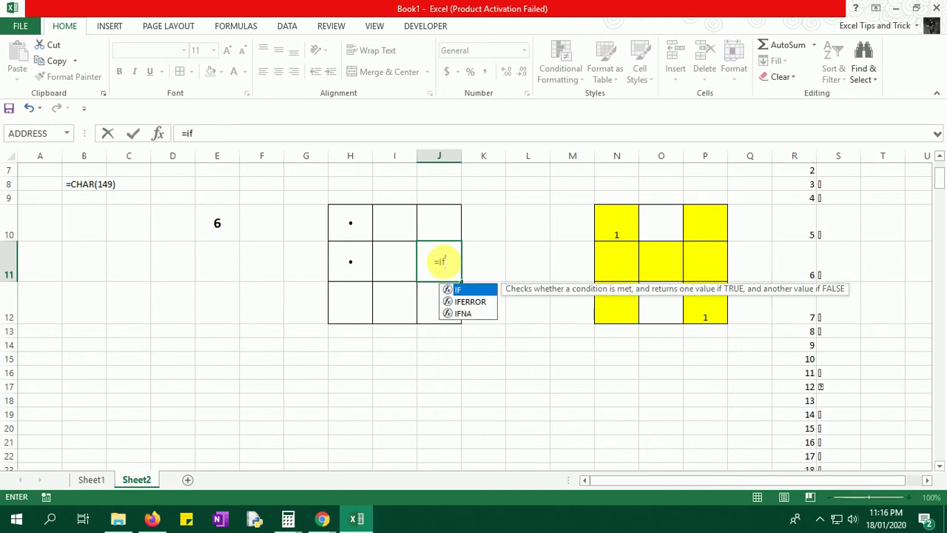
{"action": "key", "text": "Tab"}
{"action": "key", "text": "Left"}
{"action": "key", "text": "Left"}
{"action": "key", "text": "Left"}
{"action": "key", "text": "Left"}
{"action": "key", "text": "Up"}
{"action": "key", "text": "Left"}
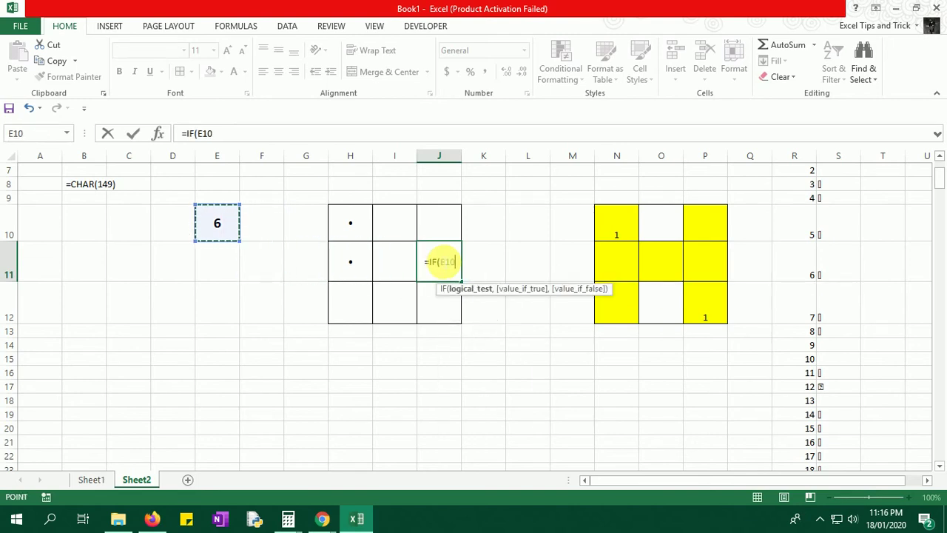
{"action": "type", "text": "=6,"}
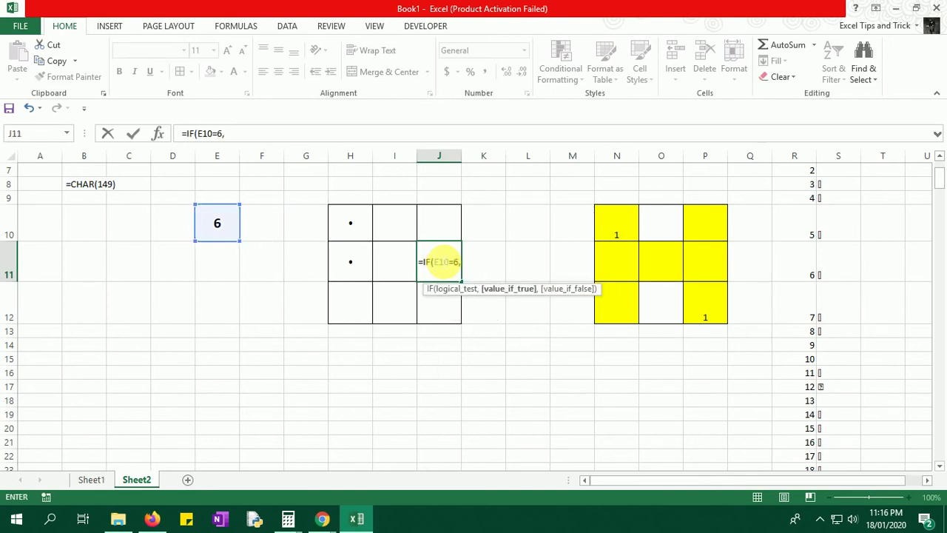
{"action": "type", "text": "cha"}
{"action": "key", "text": "Tab"}
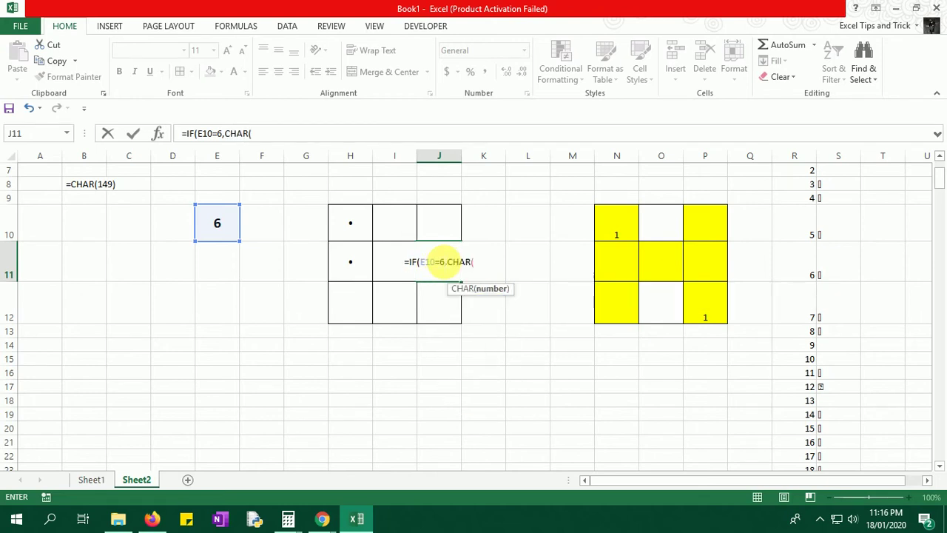
{"action": "type", "text": "149)"}
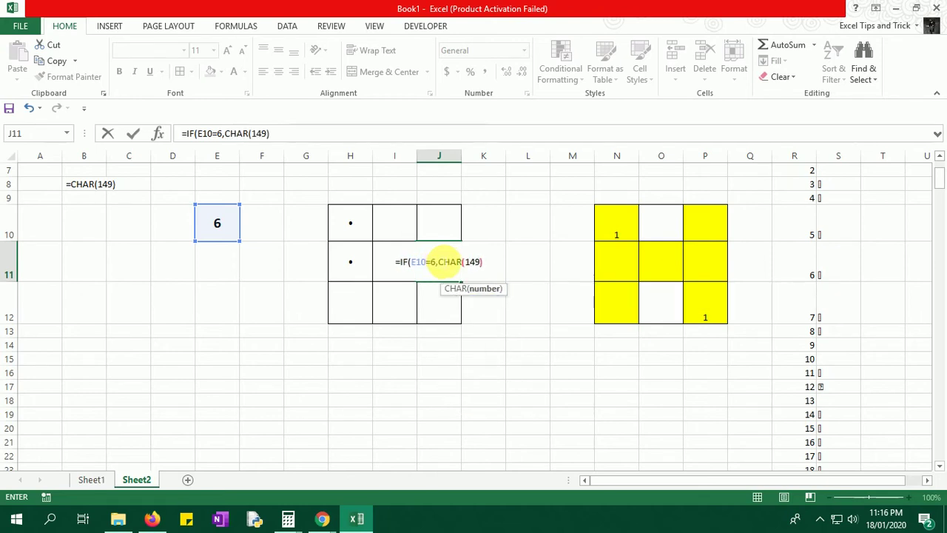
{"action": "type", "text": ",\"\""}
{"action": "key", "text": "Return"}
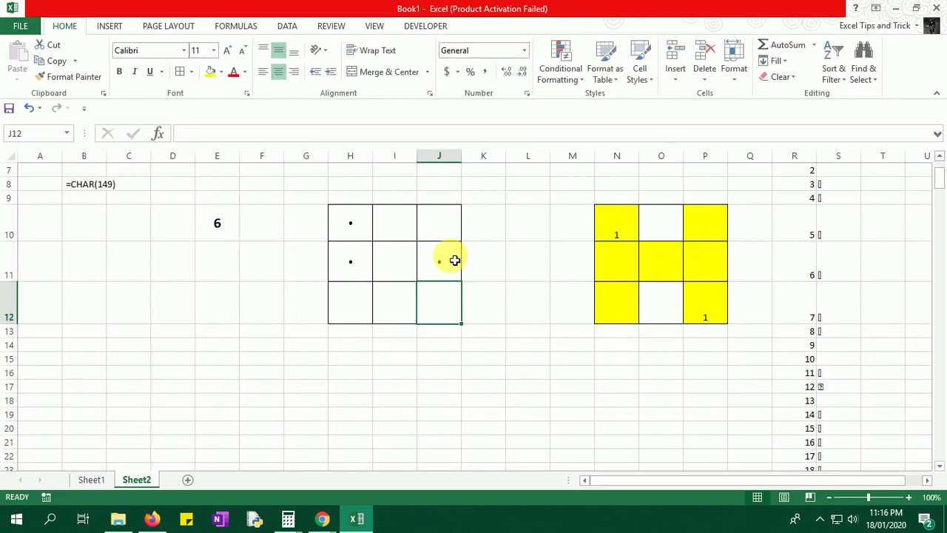
{"action": "left_click", "coordinate": [453, 258]}
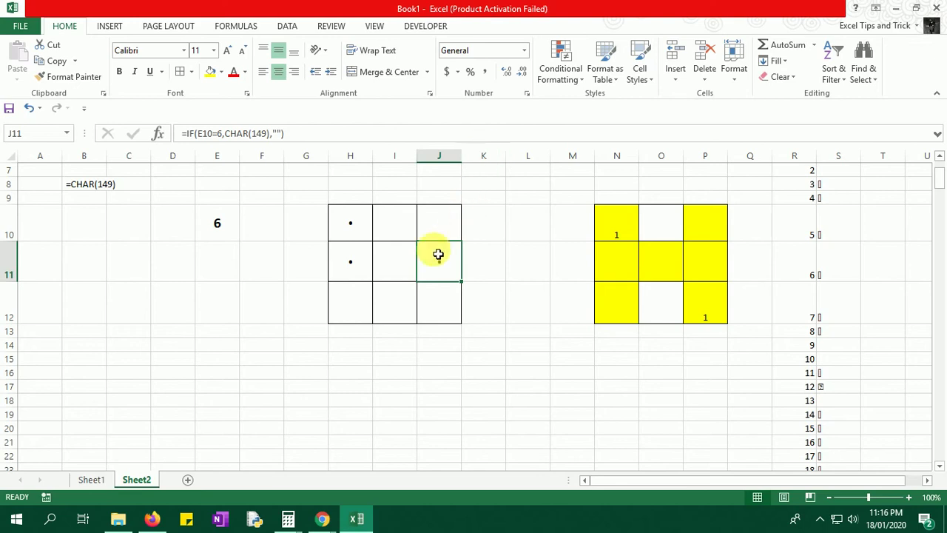
- Compare the dot formulas in grid cells H10, H11, J10 and J11 with the empty J12
{"action": "left_click", "coordinate": [369, 233]}
{"action": "left_click", "coordinate": [370, 273]}
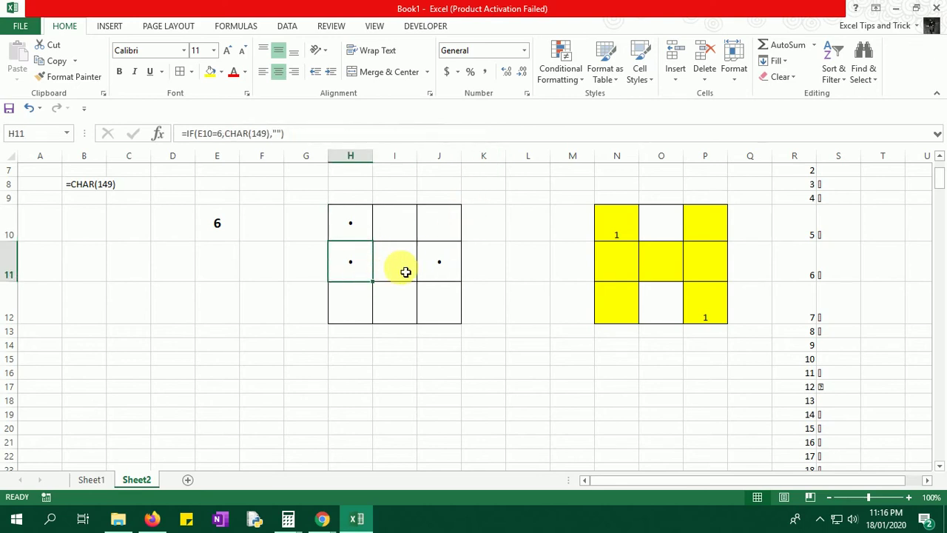
{"action": "left_click", "coordinate": [434, 268], "text": "ctrl"}
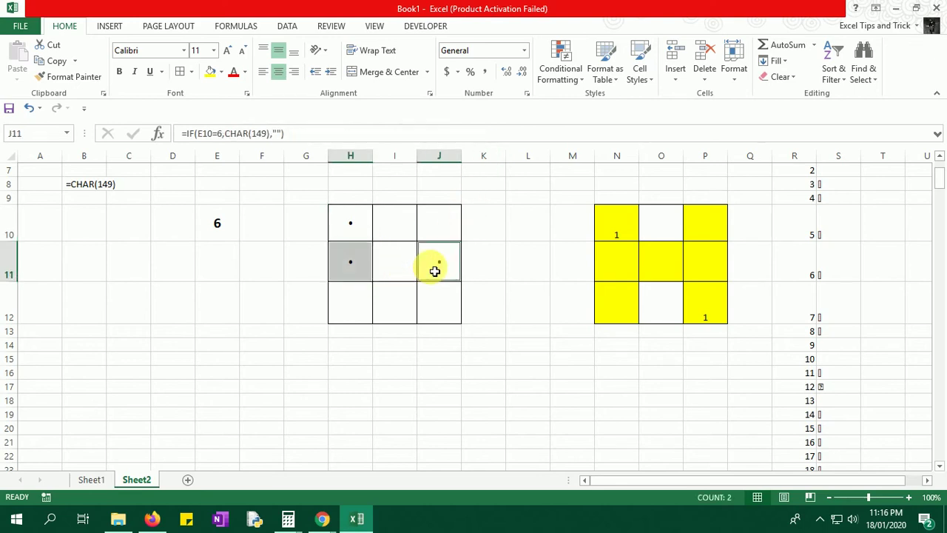
{"action": "left_click", "coordinate": [440, 231]}
{"action": "left_click", "coordinate": [339, 300]}
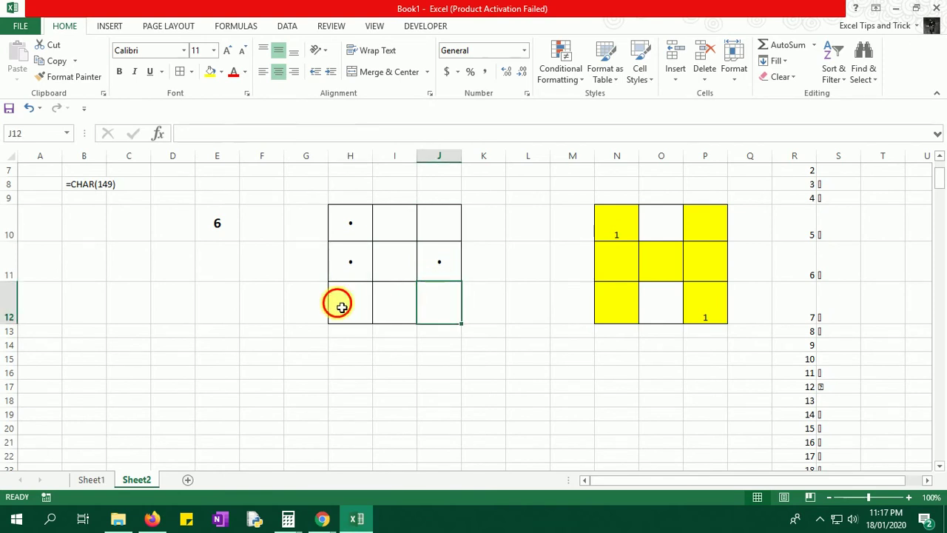
{"action": "left_click", "coordinate": [437, 299]}
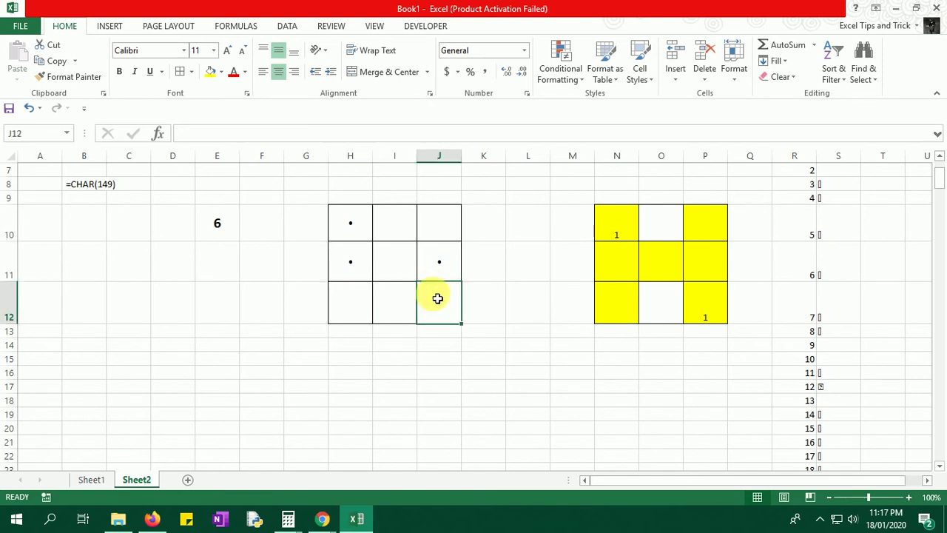
{"action": "left_click", "coordinate": [351, 235]}
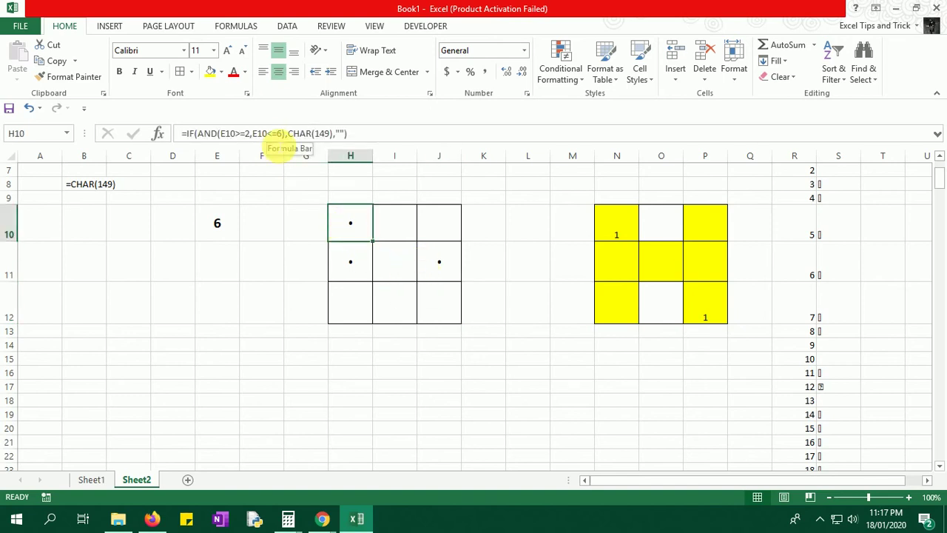
{"action": "left_click", "coordinate": [444, 309]}
{"action": "left_click", "coordinate": [350, 228]}
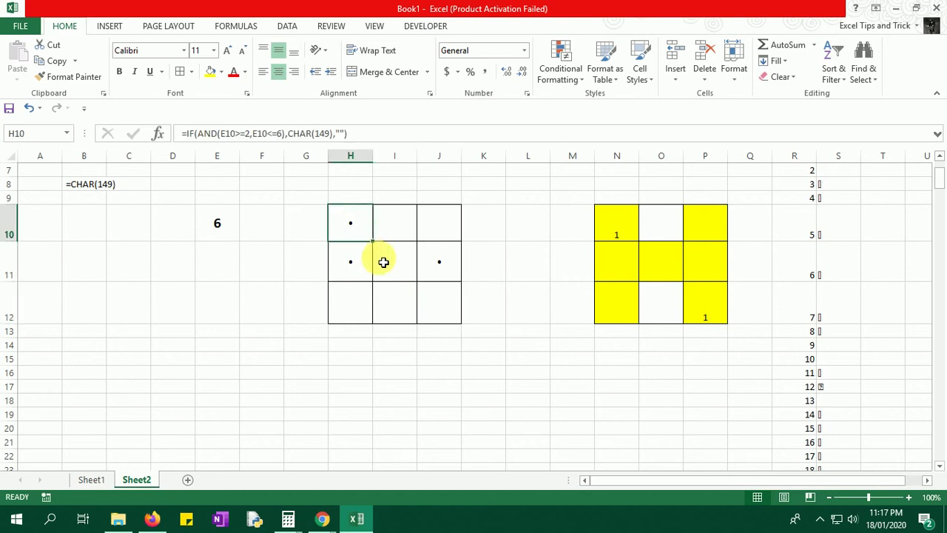
{"action": "left_click", "coordinate": [451, 310]}
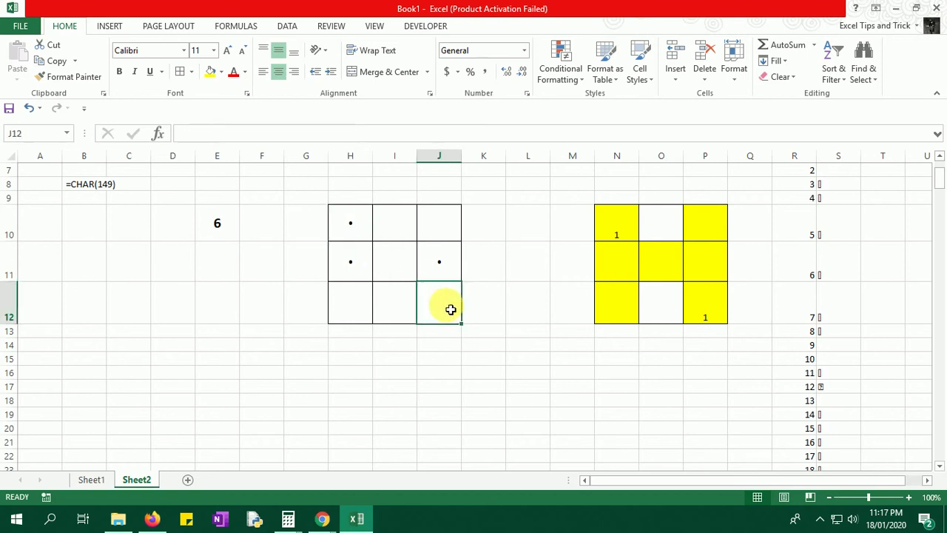
{"action": "left_click", "coordinate": [353, 225]}
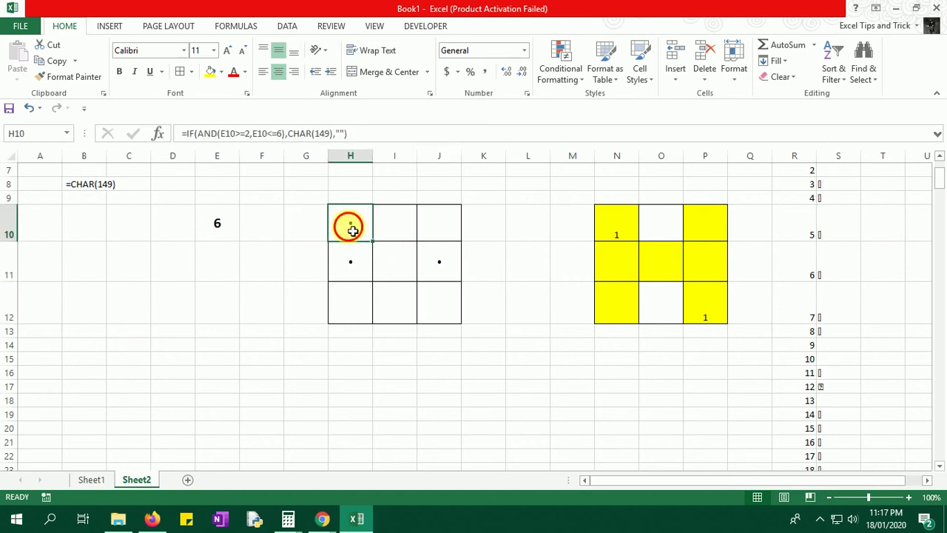
{"action": "left_click", "coordinate": [434, 308]}
{"action": "left_click", "coordinate": [345, 227]}
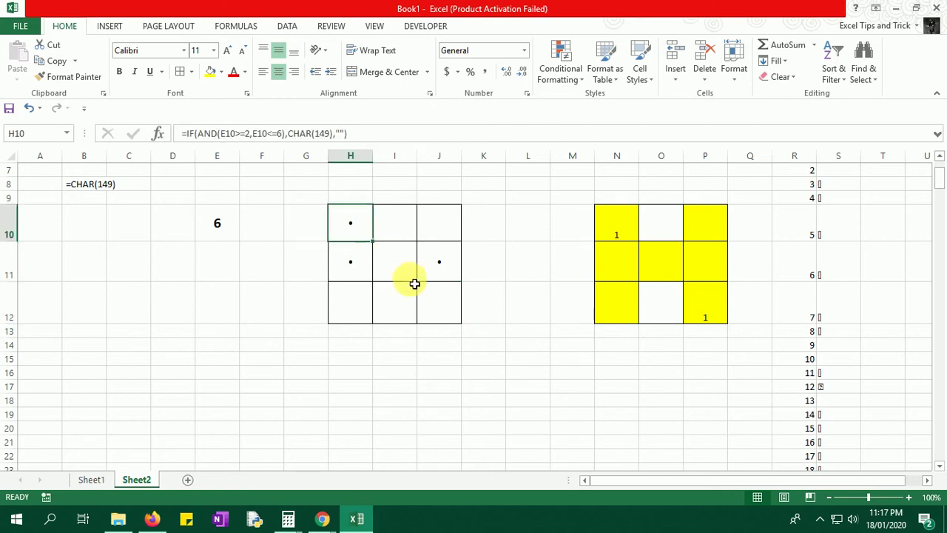
{"action": "left_click", "coordinate": [437, 308]}
- Change the roll in E10 from 6 to 2
{"action": "left_click", "coordinate": [238, 224]}
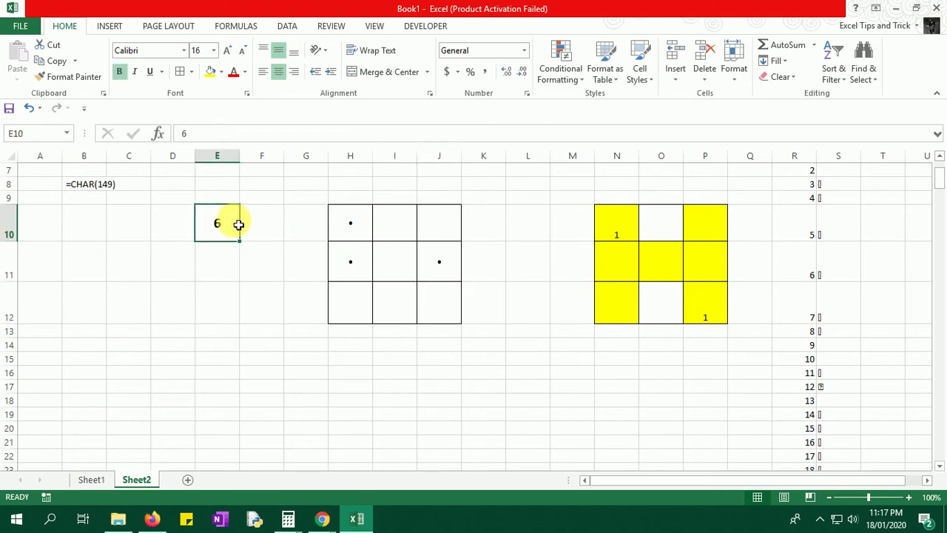
{"action": "type", "text": "2"}
{"action": "key", "text": "Return"}
- Move the selection from E10 across the sheet to the empty grid cell J12
{"action": "left_click", "coordinate": [238, 224]}
{"action": "key", "text": "Right"}
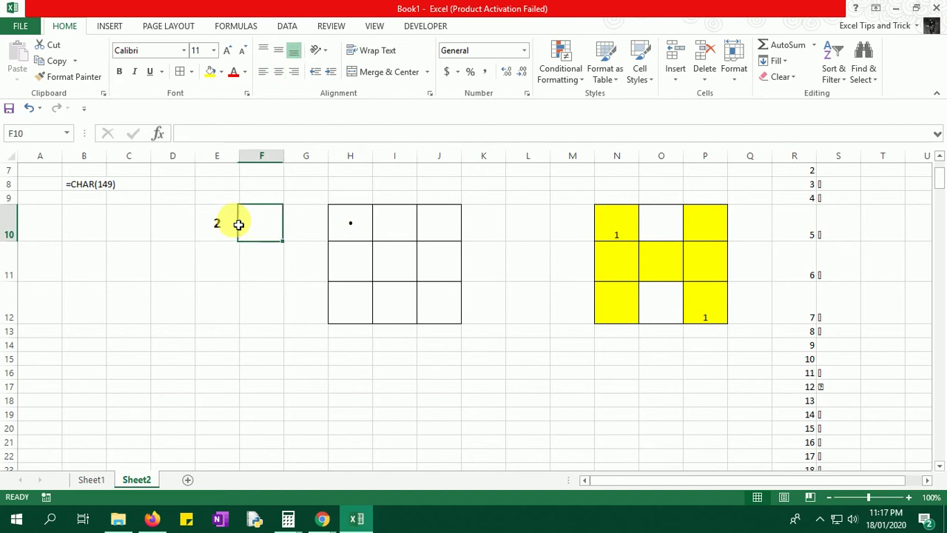
{"action": "key", "text": "Right"}
{"action": "key", "text": "Right"}
{"action": "key", "text": "Right"}
{"action": "key", "text": "Right"}
{"action": "key", "text": "Down"}
{"action": "key", "text": "Down"}
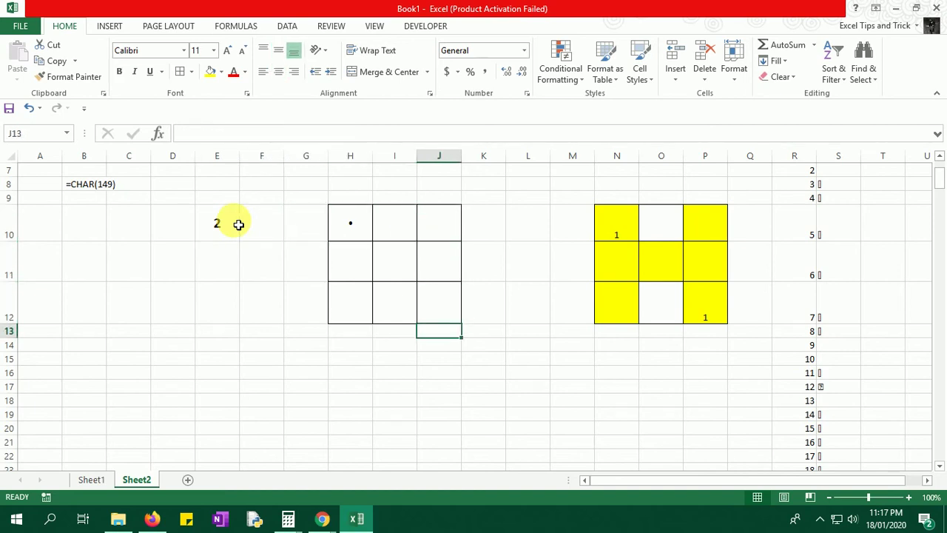
{"action": "key", "text": "Left"}
{"action": "key", "text": "Left"}
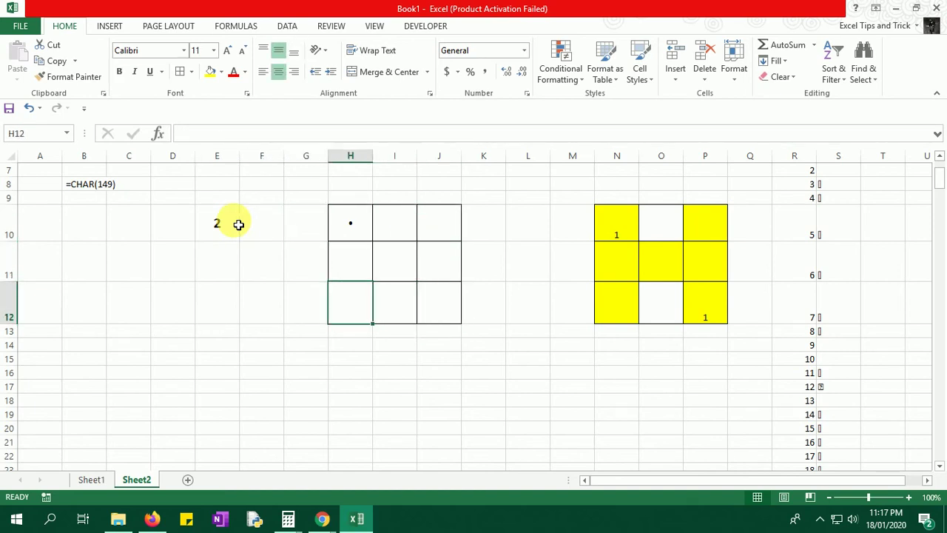
{"action": "key", "text": "Left"}
{"action": "key", "text": "Left"}
{"action": "key", "text": "Left"}
{"action": "key", "text": "Up"}
{"action": "key", "text": "Up"}
{"action": "key", "text": "Up"}
{"action": "key", "text": "Down"}
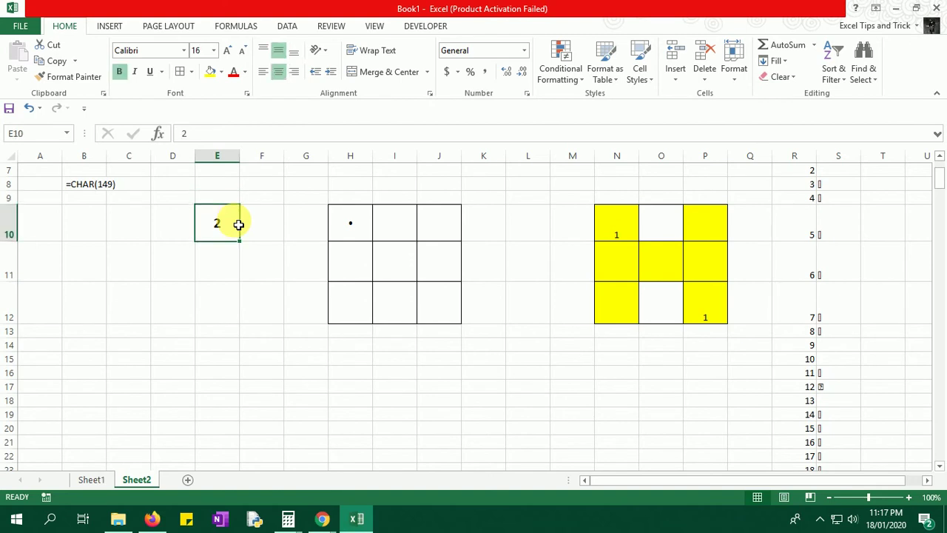
{"action": "key", "text": "Right"}
{"action": "key", "text": "Right"}
{"action": "key", "text": "Right"}
{"action": "key", "text": "Right"}
{"action": "key", "text": "Right"}
{"action": "key", "text": "Down"}
{"action": "key", "text": "Down"}
{"action": "key", "text": "Down"}
{"action": "key", "text": "Up"}
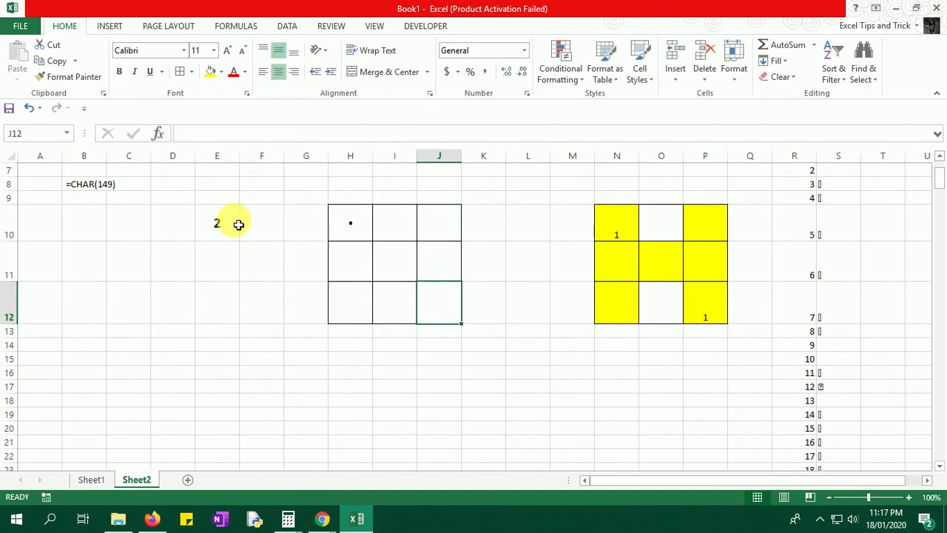
- Begin J12's formula as =IF(AND(E10>=2, pointing at E10 with the arrow keys
{"action": "type", "text": "="}
{"action": "type", "text": "f"}
{"action": "key", "text": "BackSpace"}
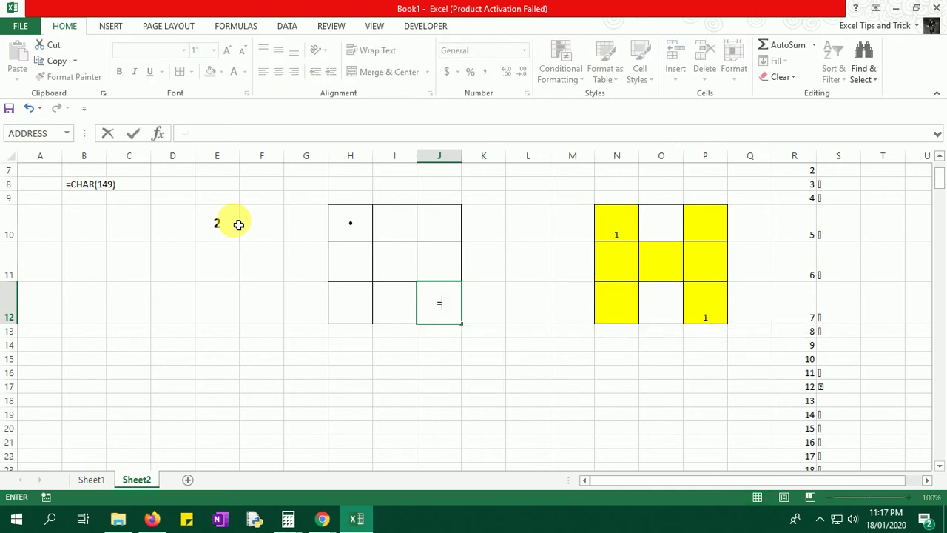
{"action": "type", "text": "if"}
{"action": "key", "text": "Tab"}
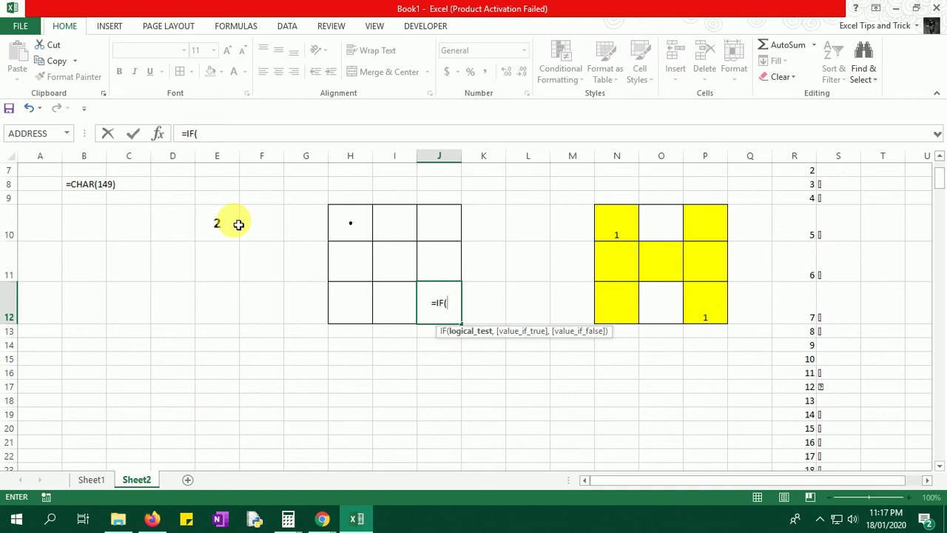
{"action": "type", "text": "and"}
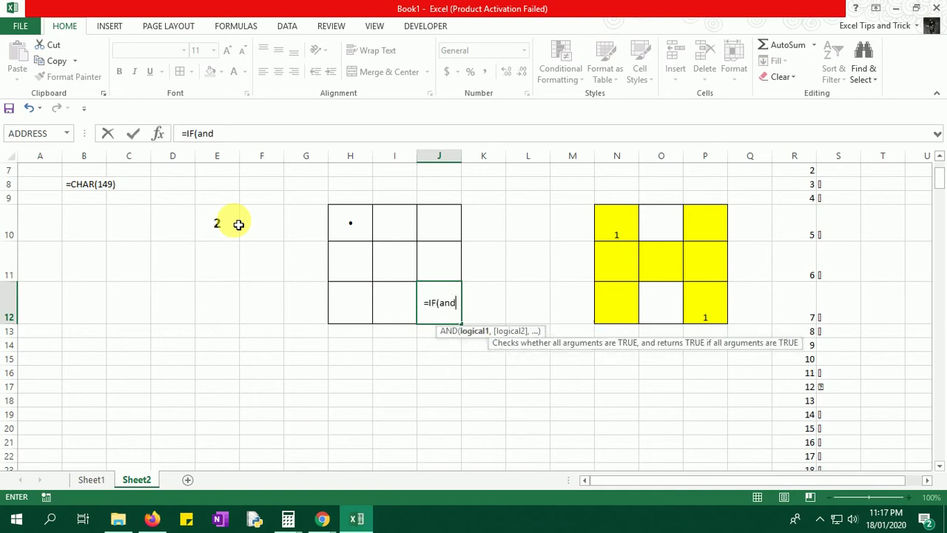
{"action": "key", "text": "Tab"}
{"action": "key", "text": "Left"}
{"action": "key", "text": "Left"}
{"action": "key", "text": "Left"}
{"action": "key", "text": "Left"}
{"action": "key", "text": "Up"}
{"action": "key", "text": "Up"}
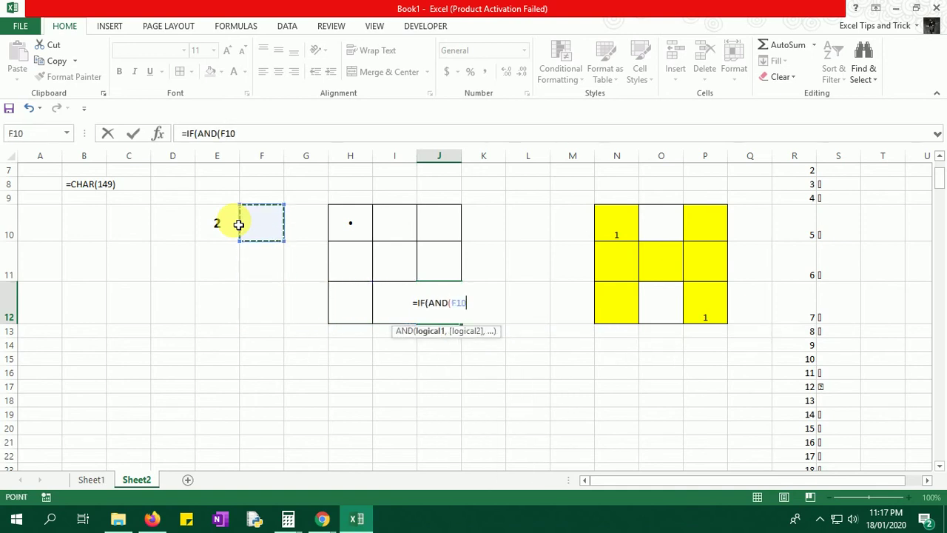
{"action": "key", "text": "Left"}
{"action": "type", "text": ">"}
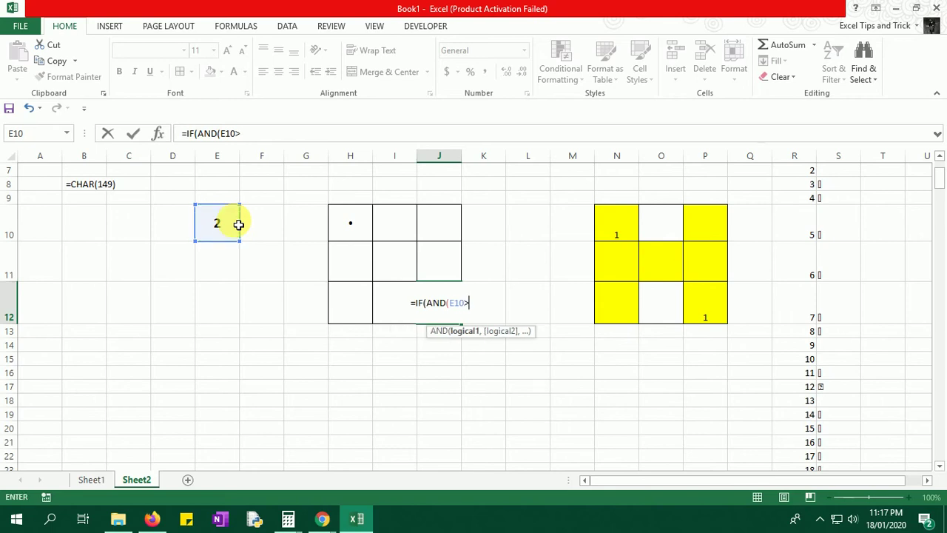
{"action": "type", "text": "=2"}
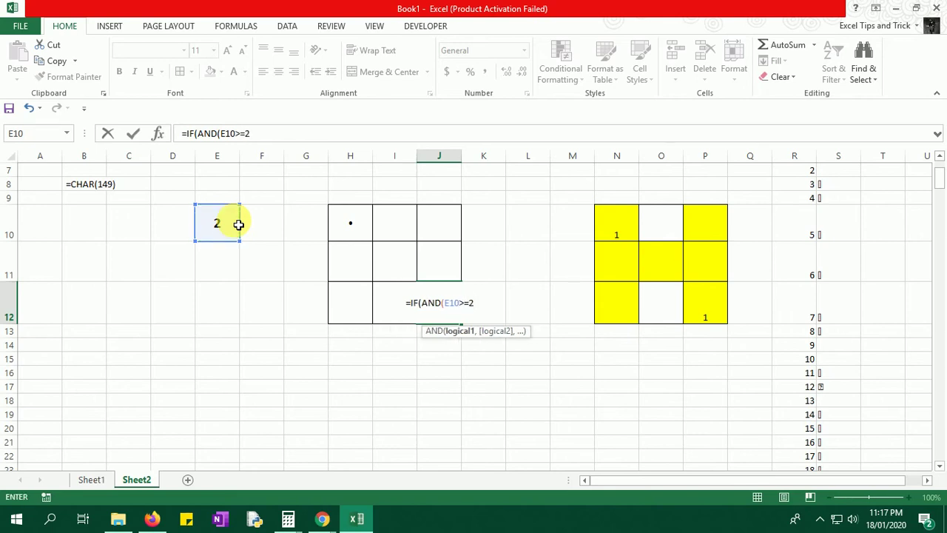
{"action": "type", "text": ","}
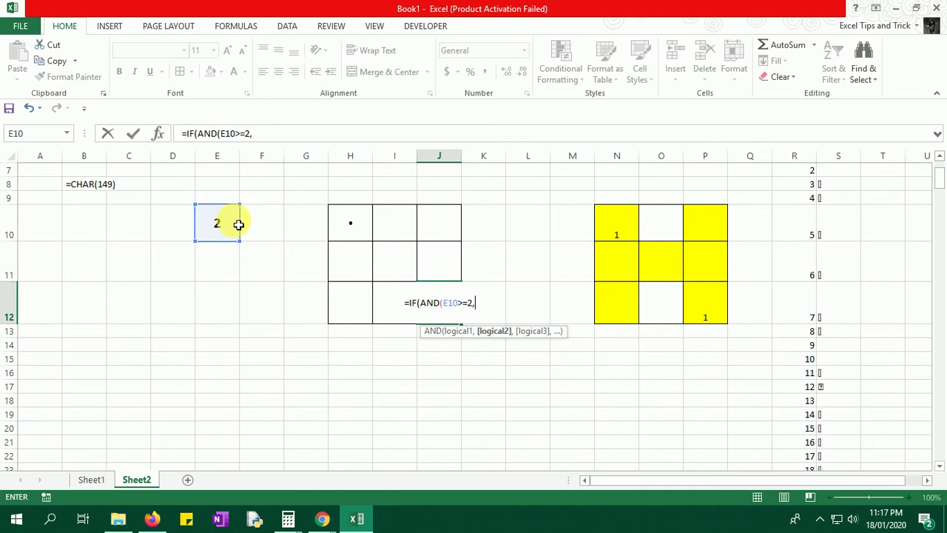
- Complete J12 as =IF(AND(E10>=2,E10<=6),CHAR(149),"") and commit it
{"action": "key", "text": "Left"}
{"action": "key", "text": "Left"}
{"action": "key", "text": "Left"}
{"action": "key", "text": "Left"}
{"action": "key", "text": "Left"}
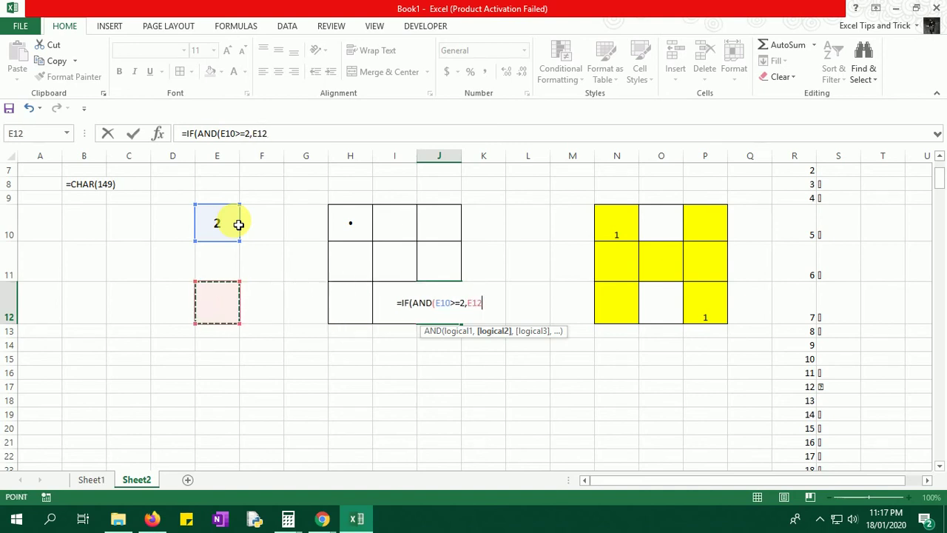
{"action": "key", "text": "Left"}
{"action": "key", "text": "Up"}
{"action": "key", "text": "Up"}
{"action": "key", "text": "Right"}
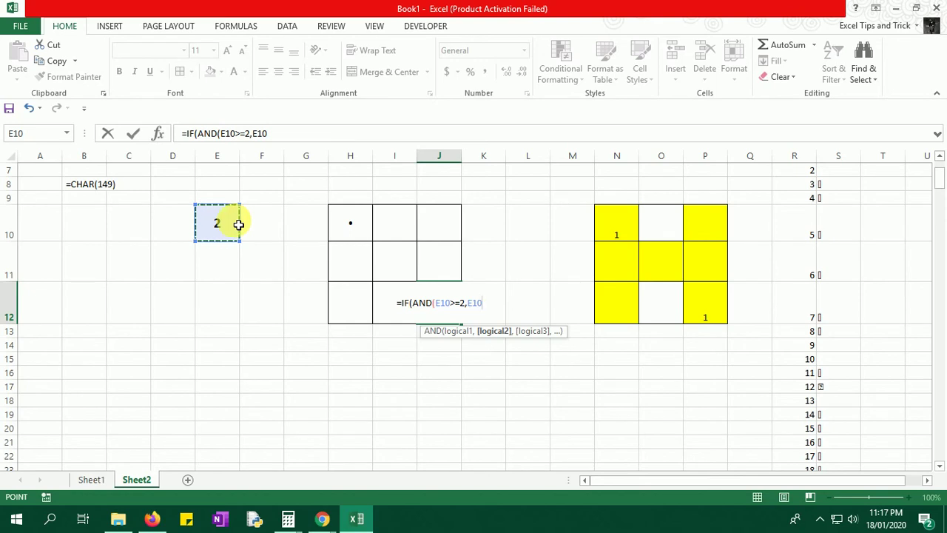
{"action": "type", "text": "<=6"}
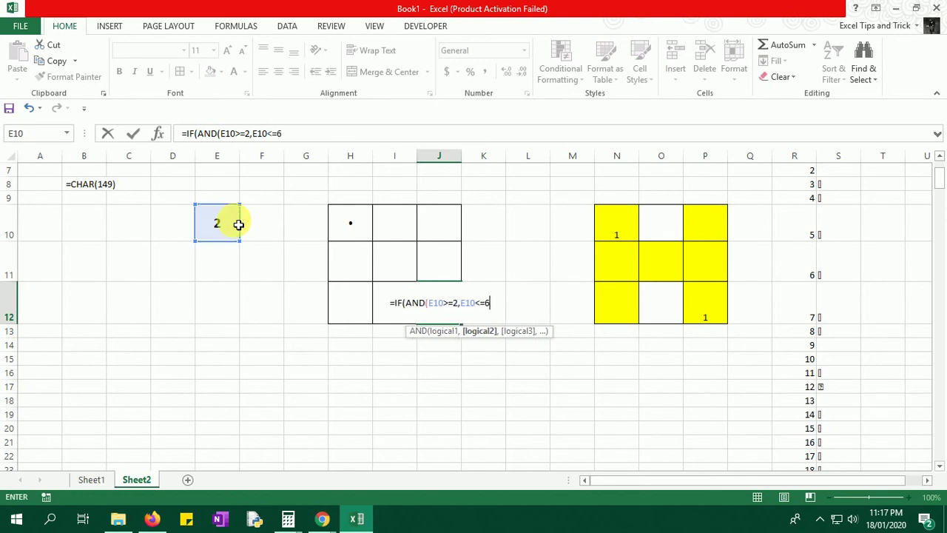
{"action": "type", "text": ","}
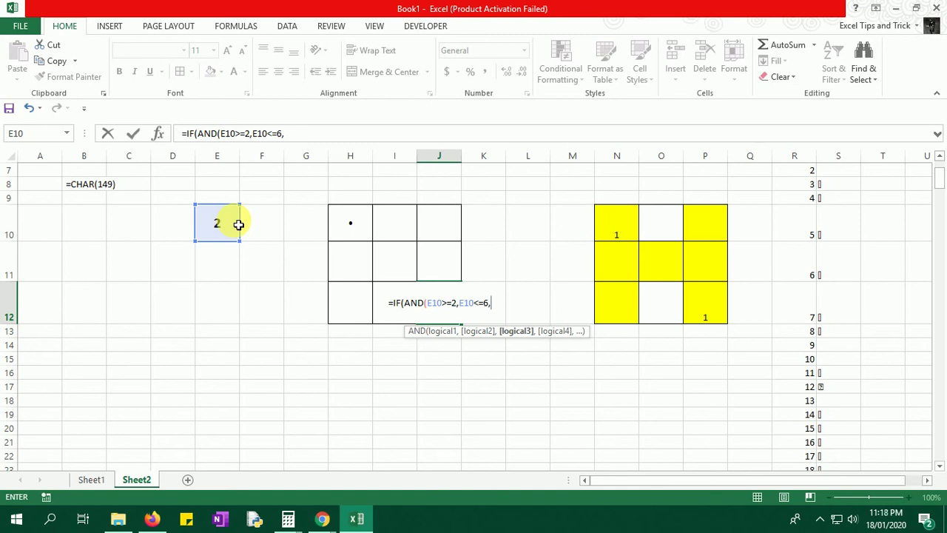
{"action": "key", "text": "BackSpace"}
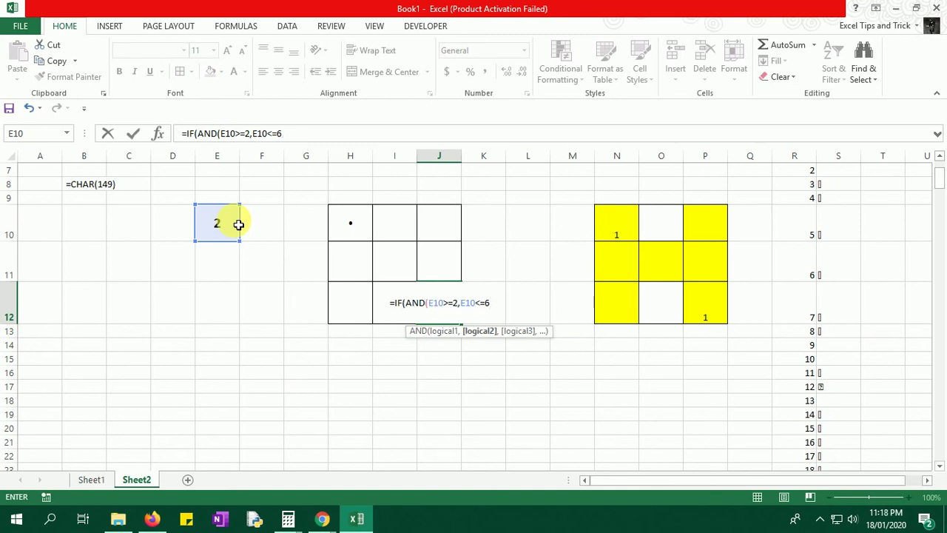
{"action": "type", "text": ")"}
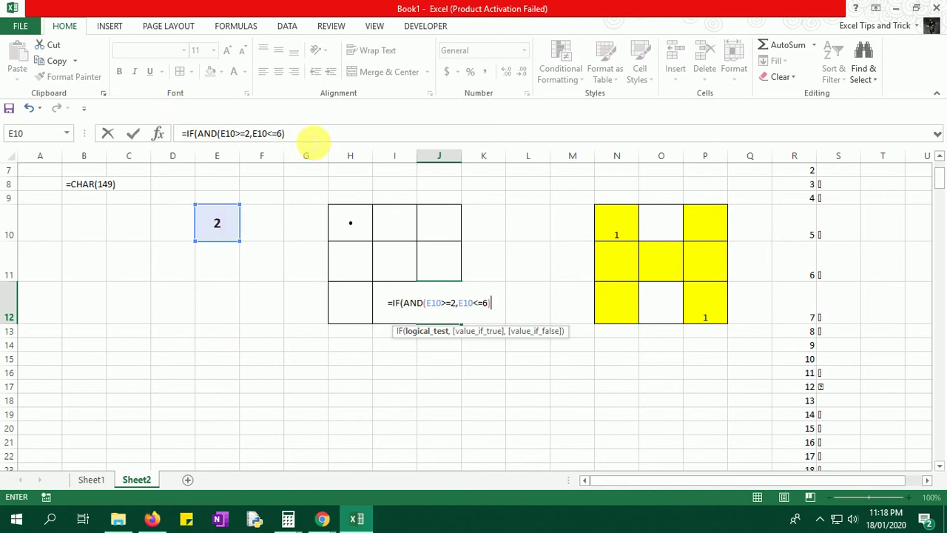
{"action": "type", "text": ","}
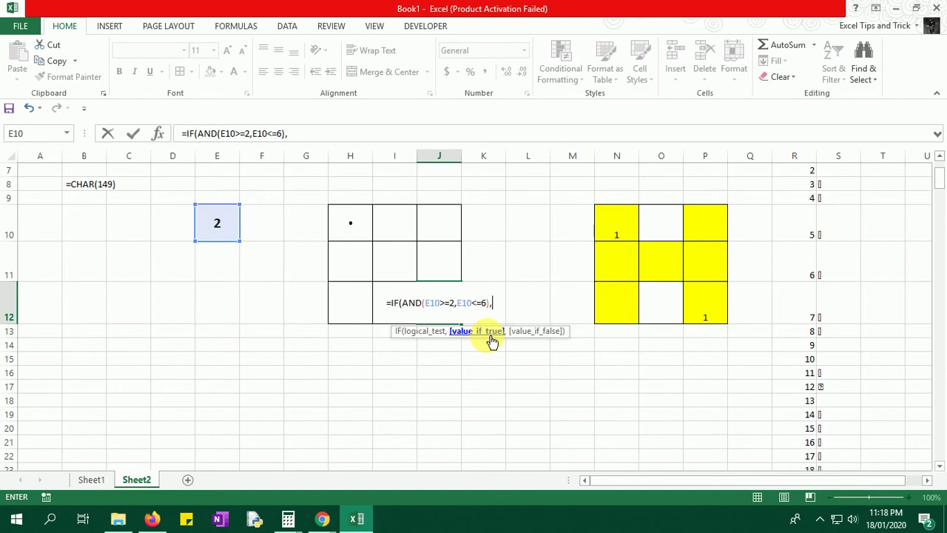
{"action": "type", "text": "cha"}
{"action": "key", "text": "Tab"}
{"action": "type", "text": "1"}
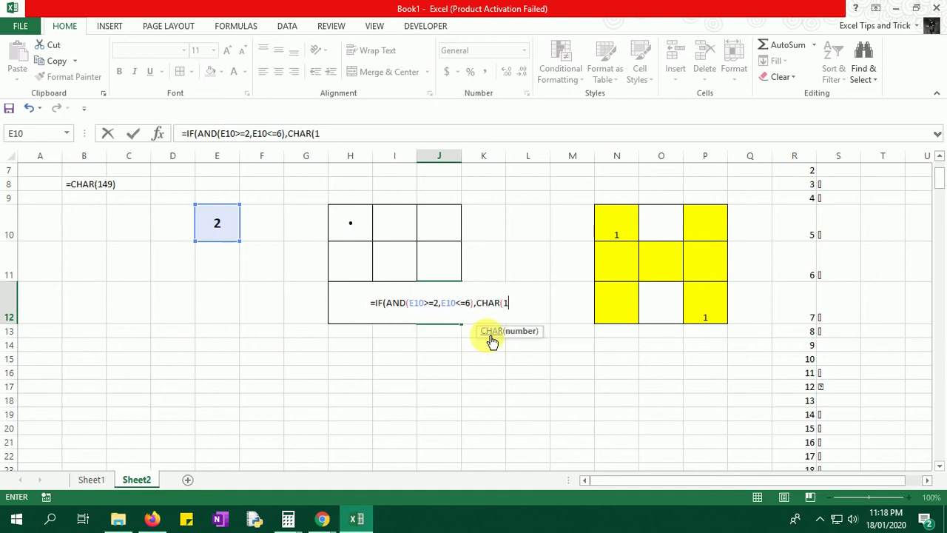
{"action": "type", "text": "49),"}
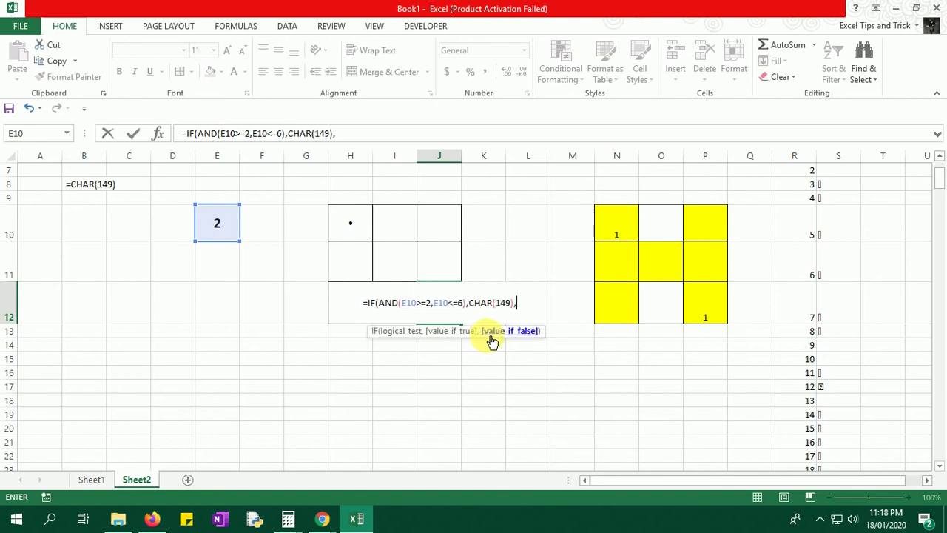
{"action": "type", "text": "\"\")"}
{"action": "key", "text": "Return"}
{"action": "key", "text": "Up"}
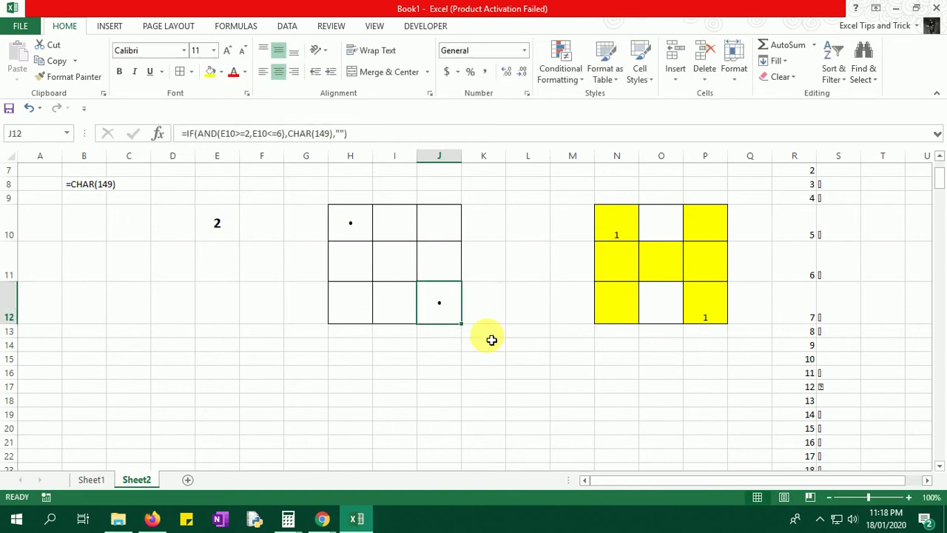
- Change the die value in E10 to 4
{"action": "left_click", "coordinate": [232, 215]}
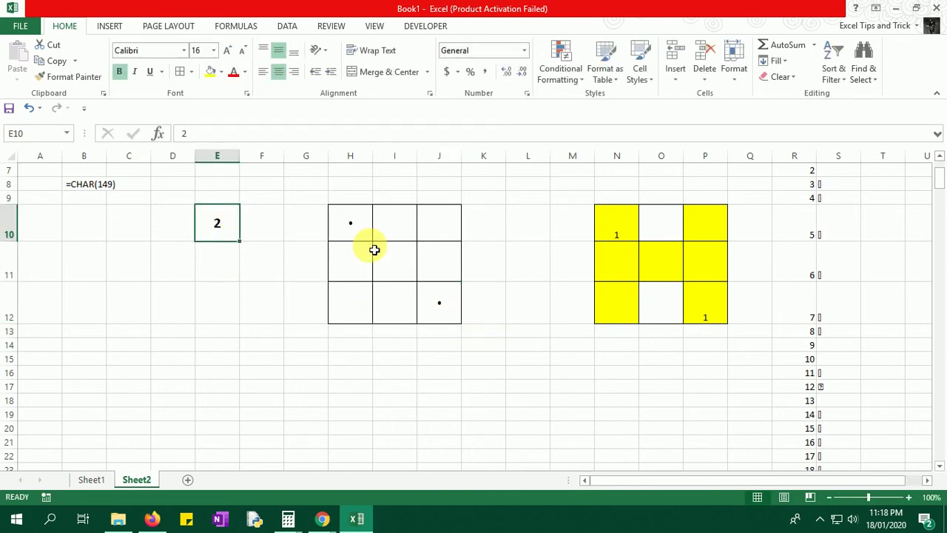
{"action": "type", "text": "4"}
{"action": "key", "text": "Return"}
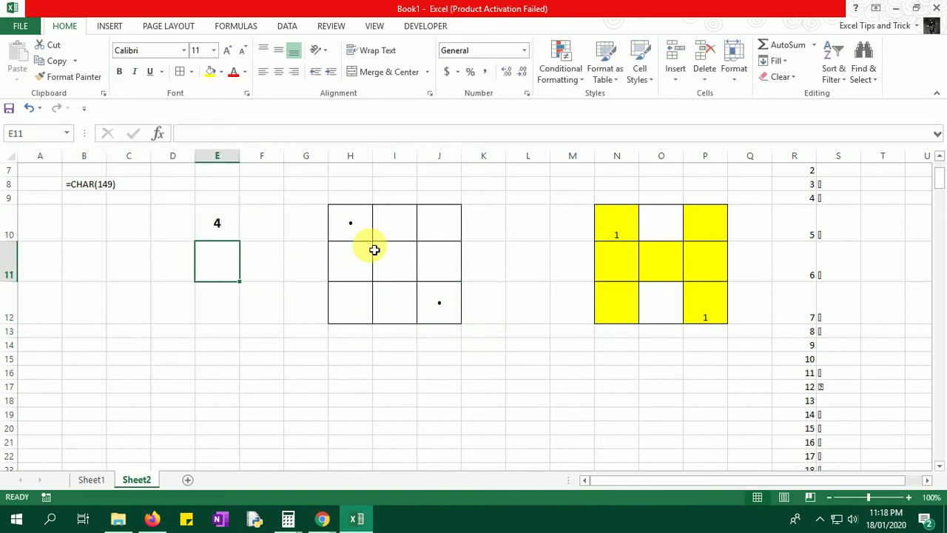
- Begin H12's formula as =IF(AND(E10>=4, fixing a wrong reference along the way
{"action": "left_click", "coordinate": [349, 314]}
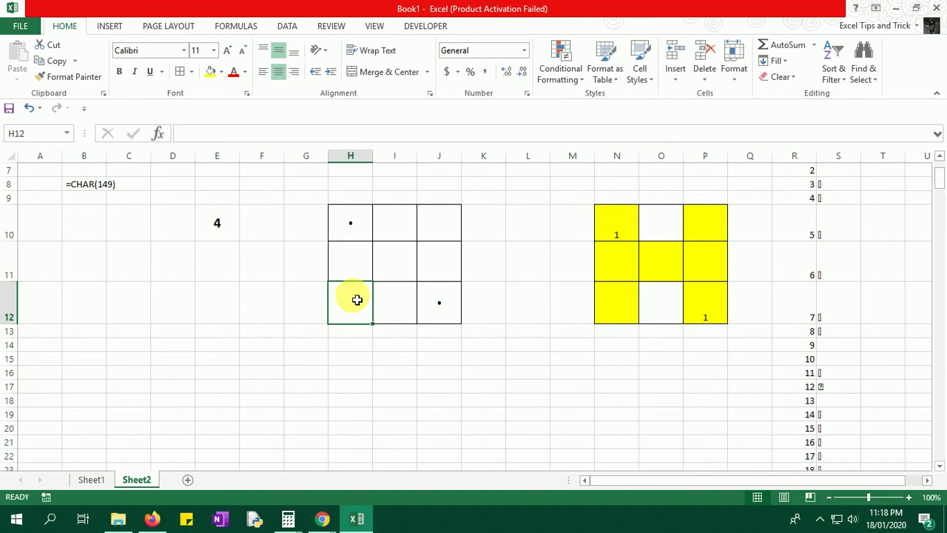
{"action": "type", "text": "=IF("}
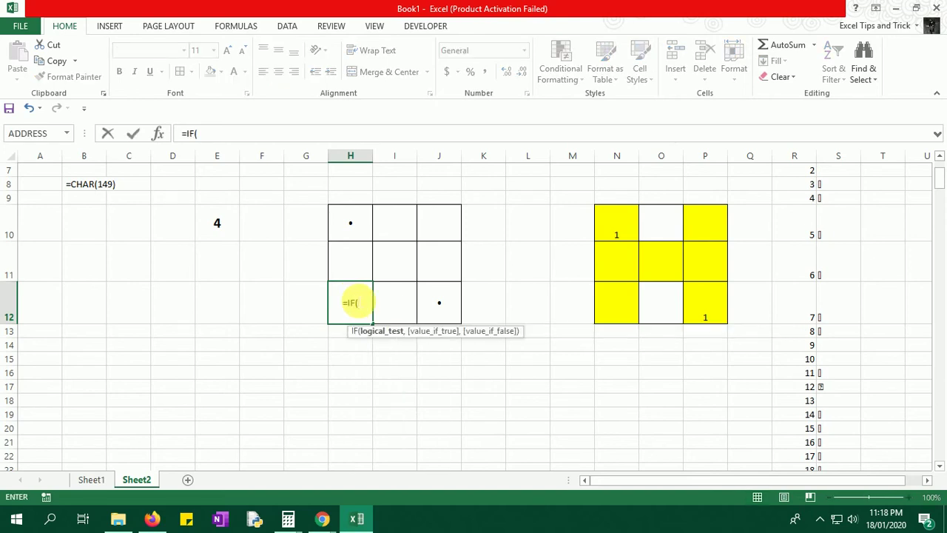
{"action": "key", "text": "Left"}
{"action": "key", "text": "Left"}
{"action": "key", "text": "Left"}
{"action": "key", "text": "BackSpace"}
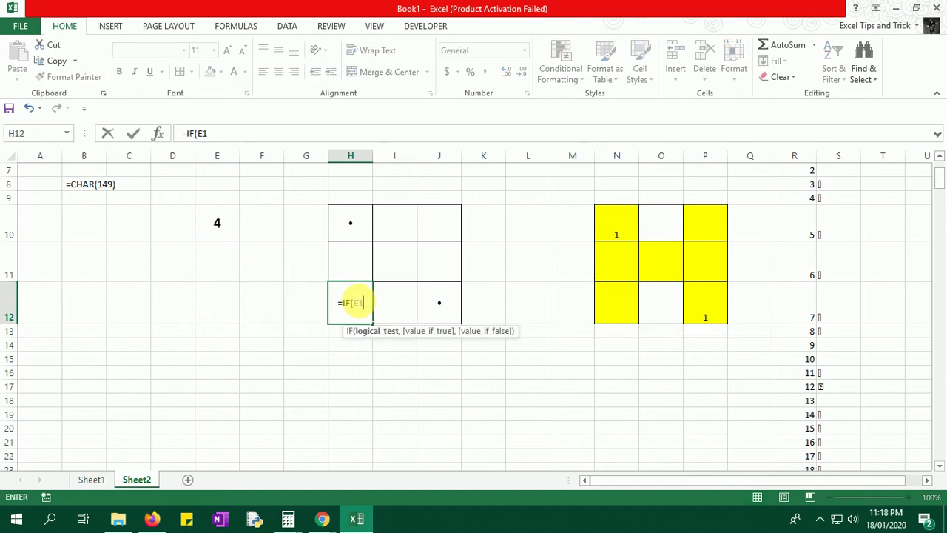
{"action": "key", "text": "BackSpace"}
{"action": "key", "text": "BackSpace"}
{"action": "type", "text": "AND("}
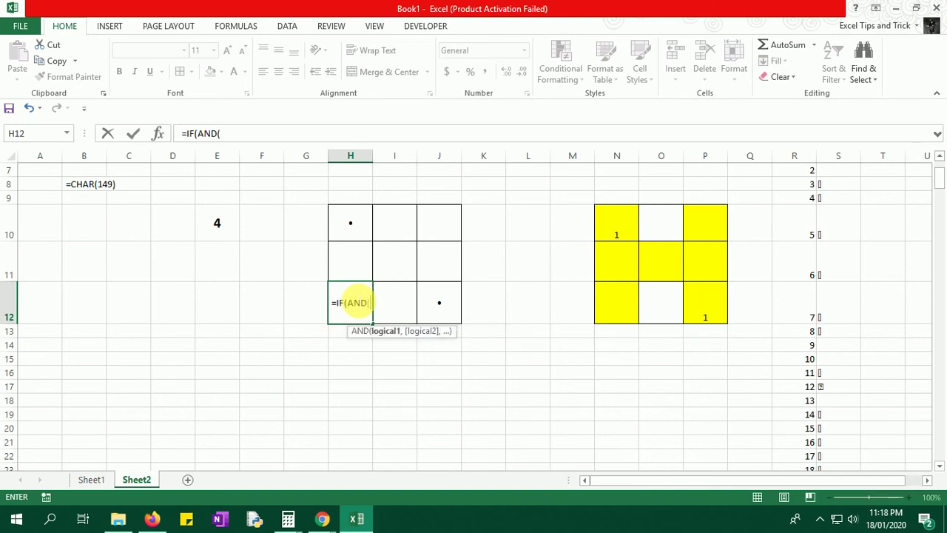
{"action": "key", "text": "Left"}
{"action": "key", "text": "Left"}
{"action": "key", "text": "Up"}
{"action": "key", "text": "Up"}
{"action": "key", "text": "Up"}
{"action": "key", "text": "Left"}
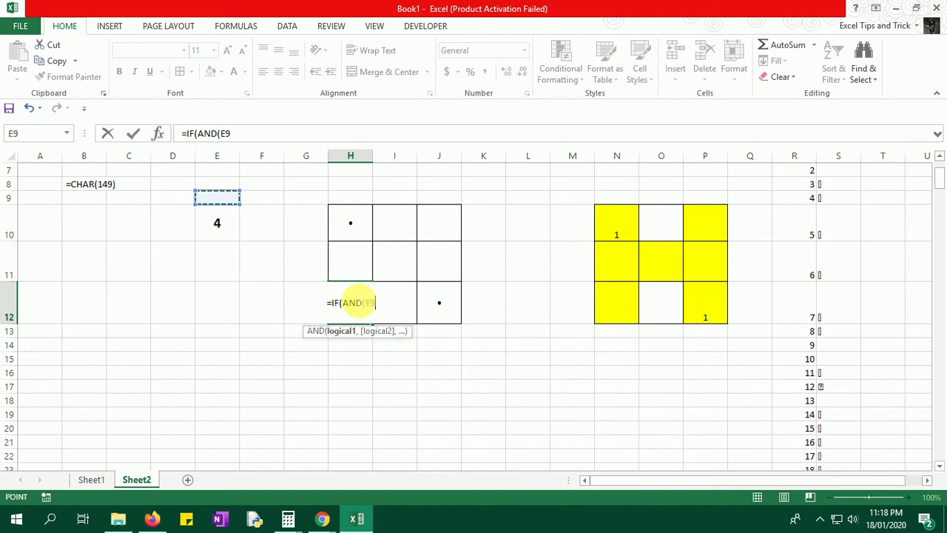
{"action": "key", "text": "Down"}
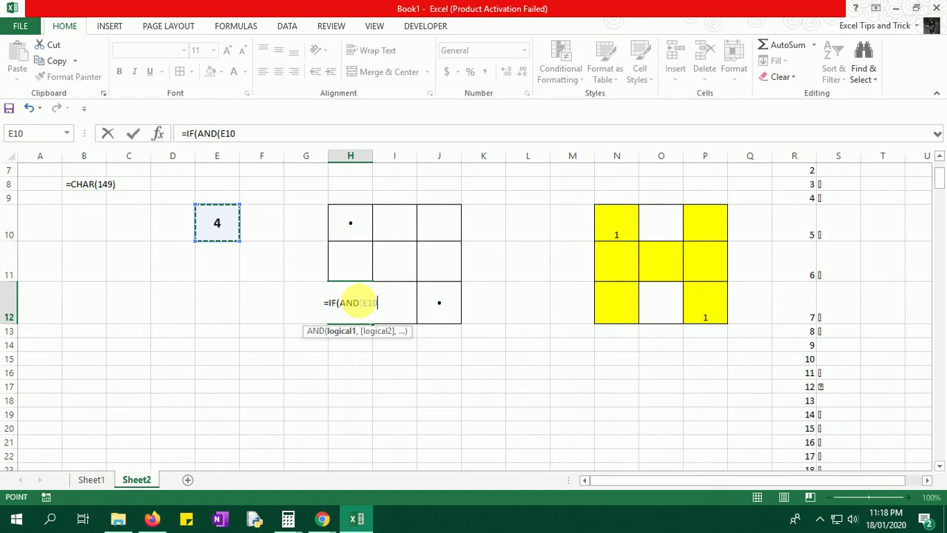
{"action": "type", "text": ">"}
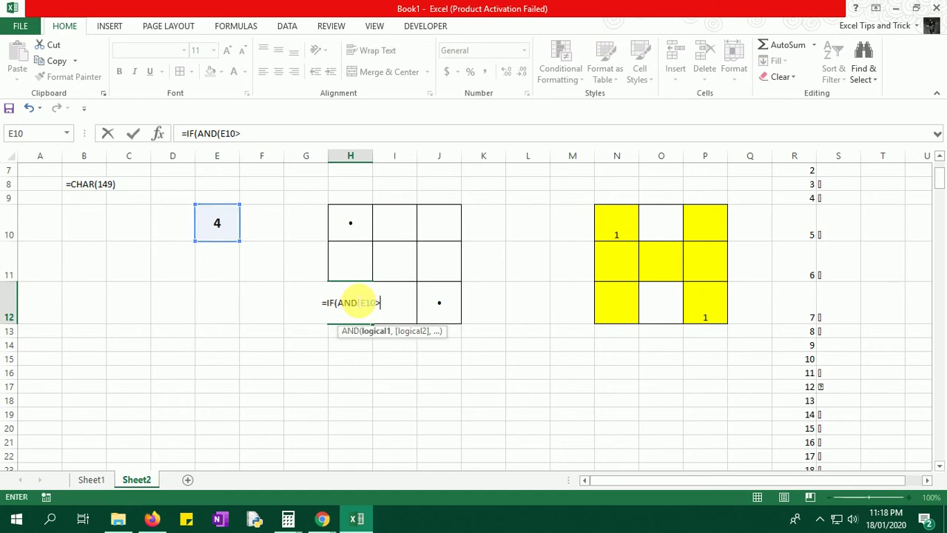
{"action": "type", "text": "=4"}
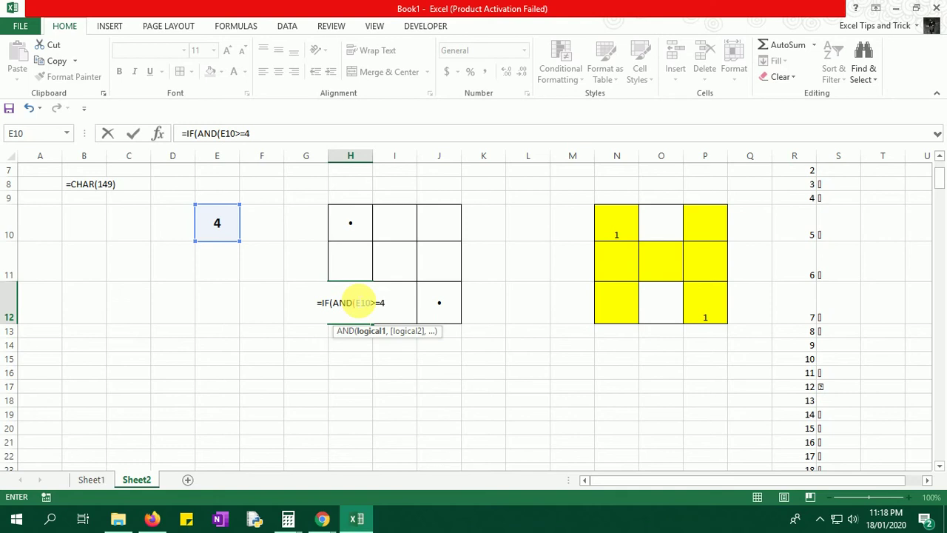
{"action": "type", "text": ","}
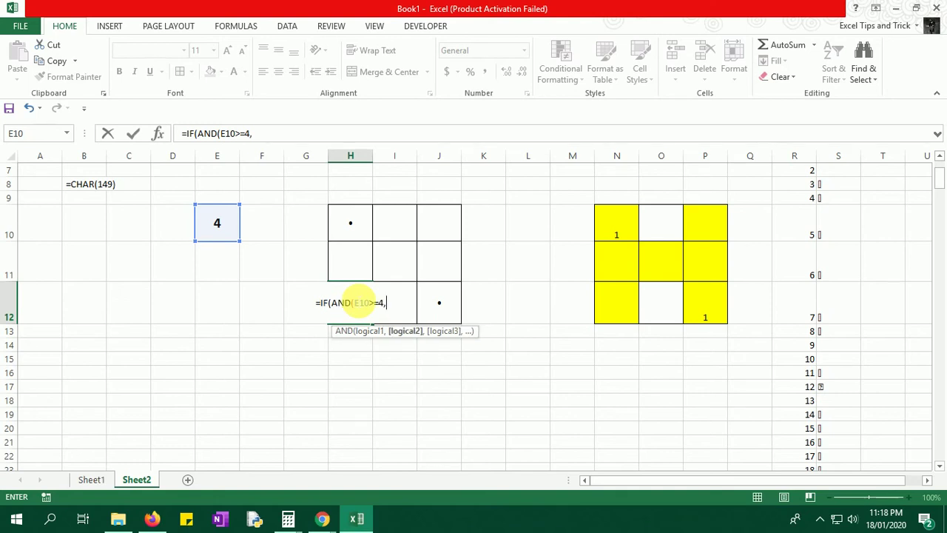
- Finish H12 as =IF(AND(E10>=4,E10<=6),CHAR(149),"") and commit it
{"action": "key", "text": "Left"}
{"action": "key", "text": "Left"}
{"action": "key", "text": "Left"}
{"action": "key", "text": "Up"}
{"action": "key", "text": "Up"}
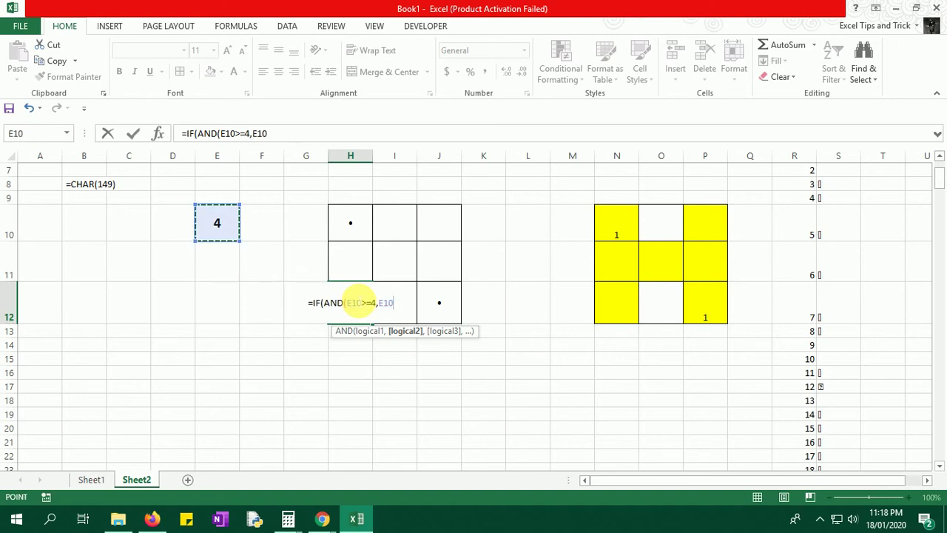
{"action": "type", "text": "<="}
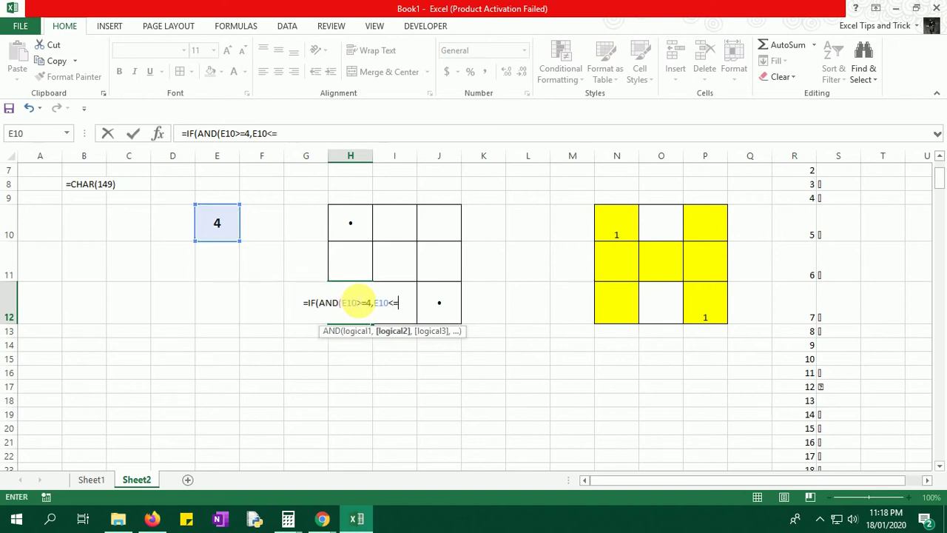
{"action": "type", "text": "6)"}
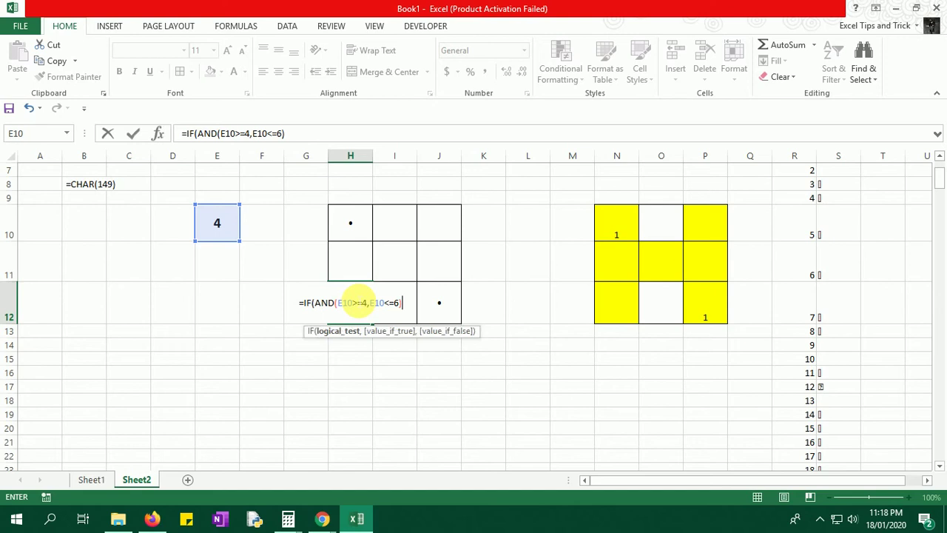
{"action": "type", "text": ",ch"}
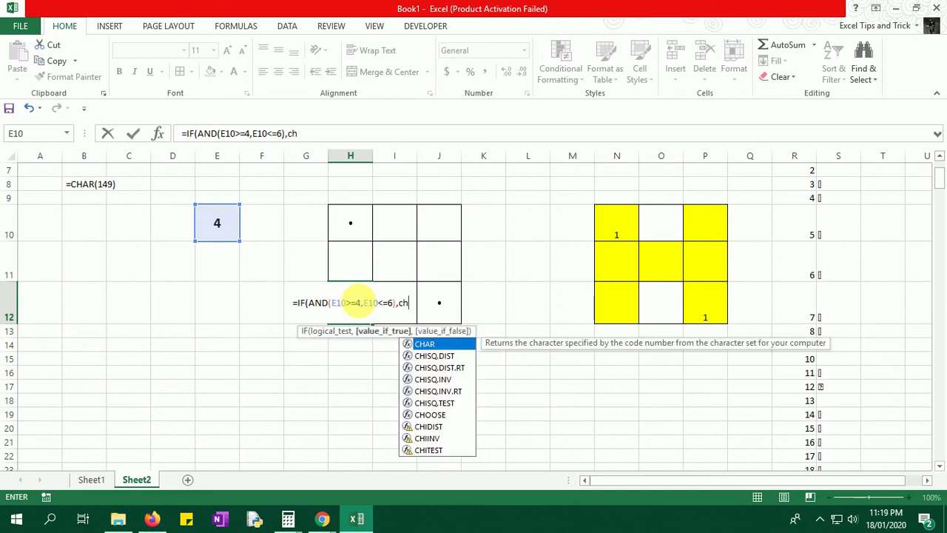
{"action": "key", "text": "Tab"}
{"action": "type", "text": "149"}
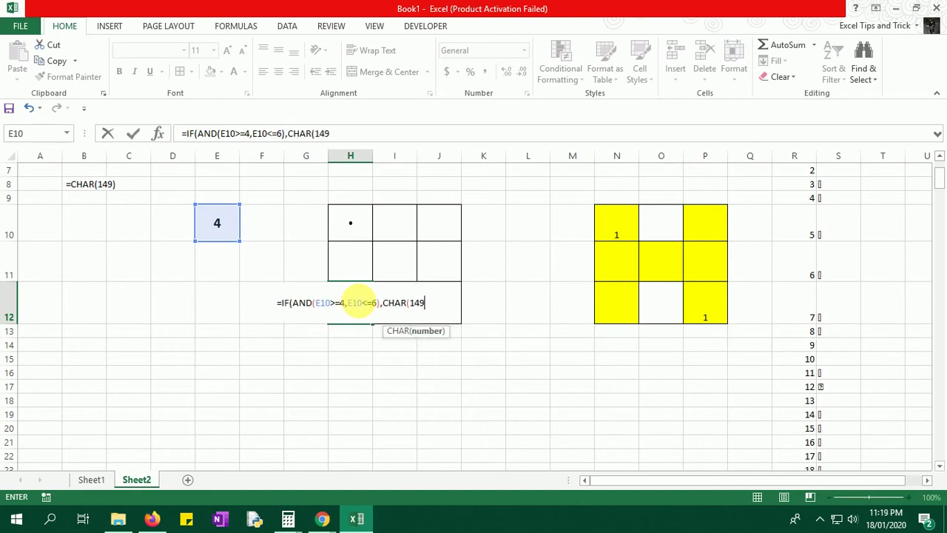
{"action": "type", "text": "),"}
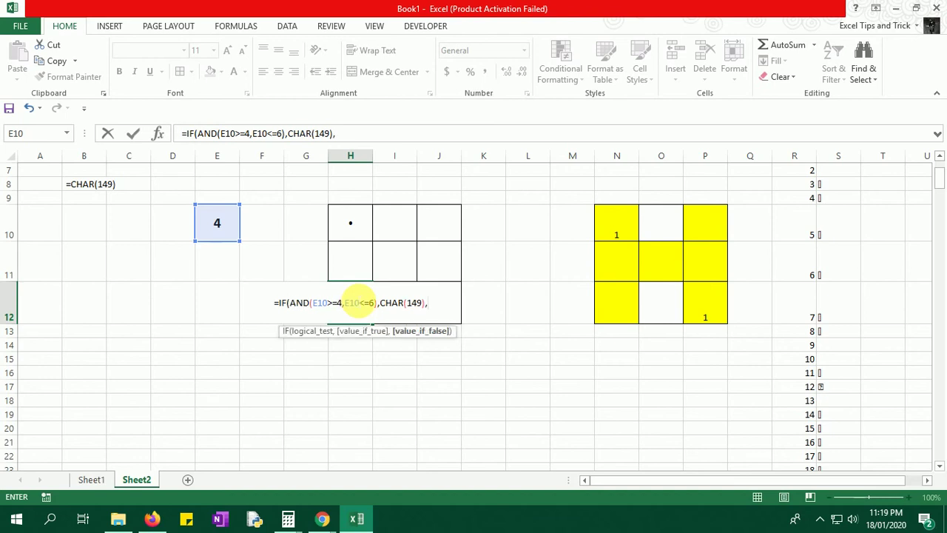
{"action": "type", "text": "\"\")"}
{"action": "key", "text": "Return"}
- Review E10 and the grid cells H10, H11, H12, I11, J11 and J10
{"action": "left_click", "coordinate": [358, 300]}
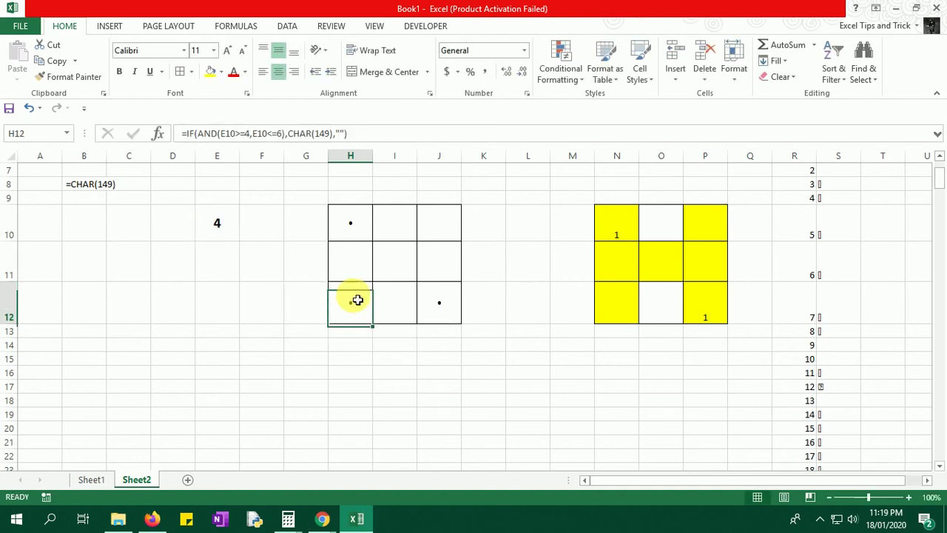
{"action": "left_click", "coordinate": [220, 224]}
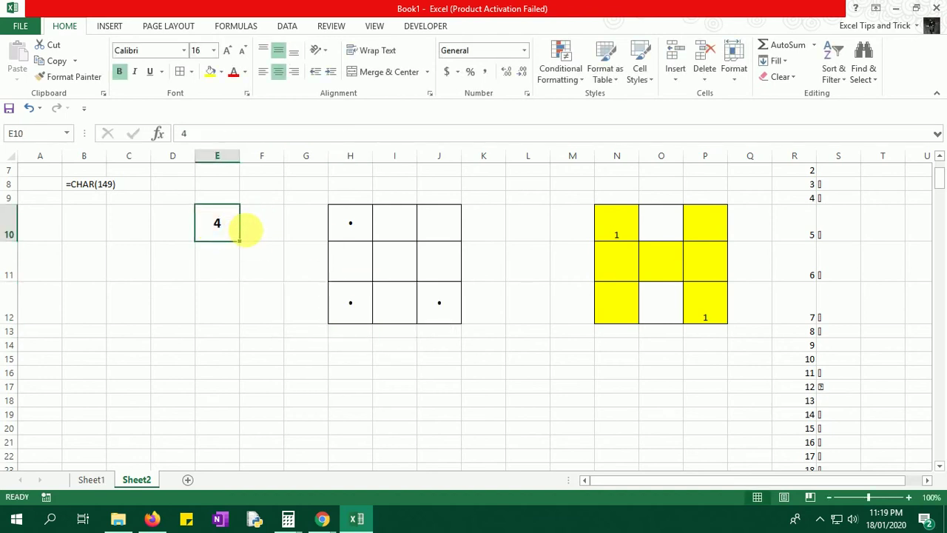
{"action": "left_click", "coordinate": [345, 301]}
{"action": "left_click", "coordinate": [441, 224]}
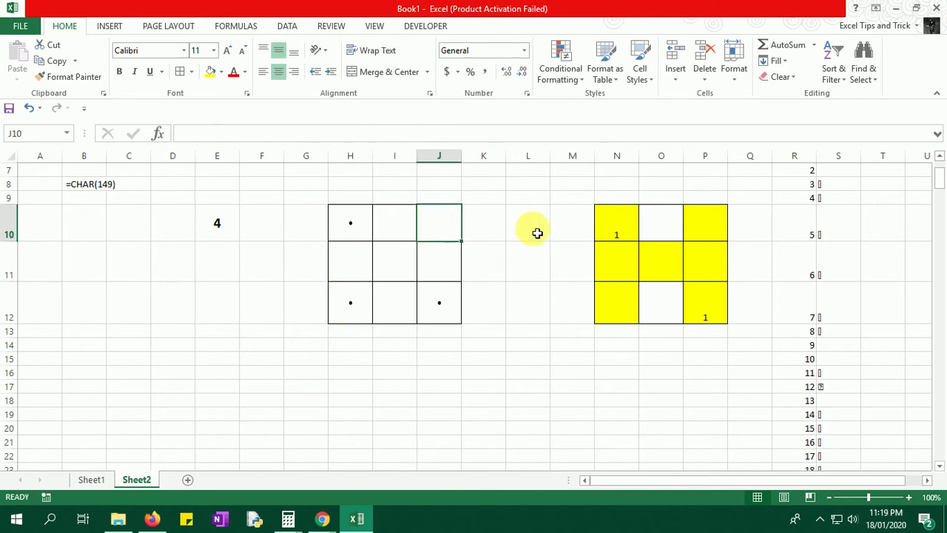
{"action": "left_click", "coordinate": [447, 258]}
{"action": "left_click", "coordinate": [378, 271]}
{"action": "left_click", "coordinate": [367, 233]}
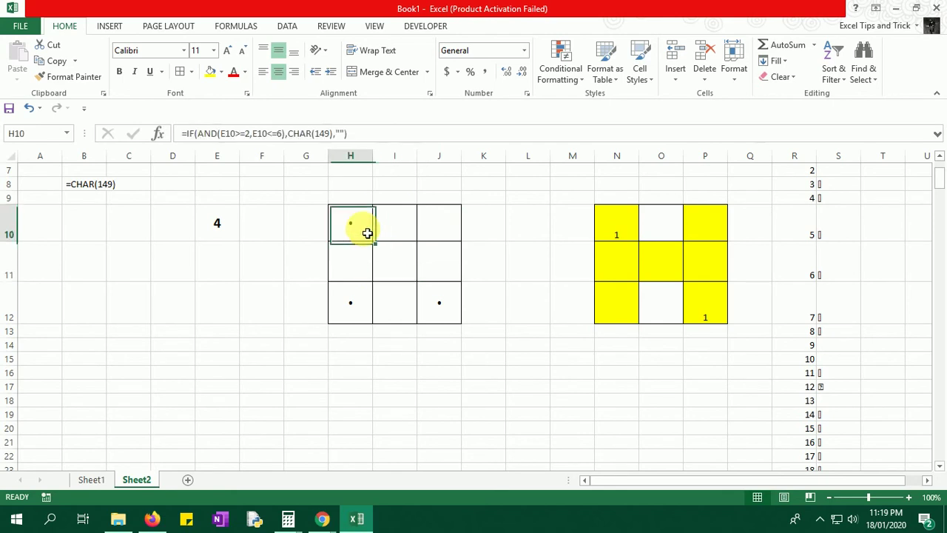
{"action": "left_click", "coordinate": [361, 266]}
{"action": "left_click", "coordinate": [352, 303]}
{"action": "left_click", "coordinate": [444, 219]}
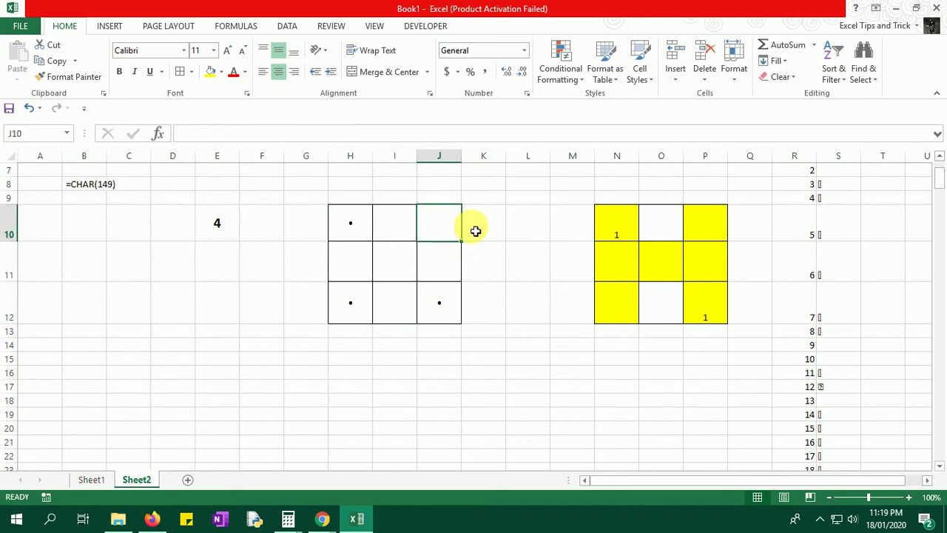
- Type =IF(AND(E10>=4,E10<=6),CHAR(149),"") into top-right cell J10
{"action": "type", "text": "=I"}
{"action": "key", "text": "Tab"}
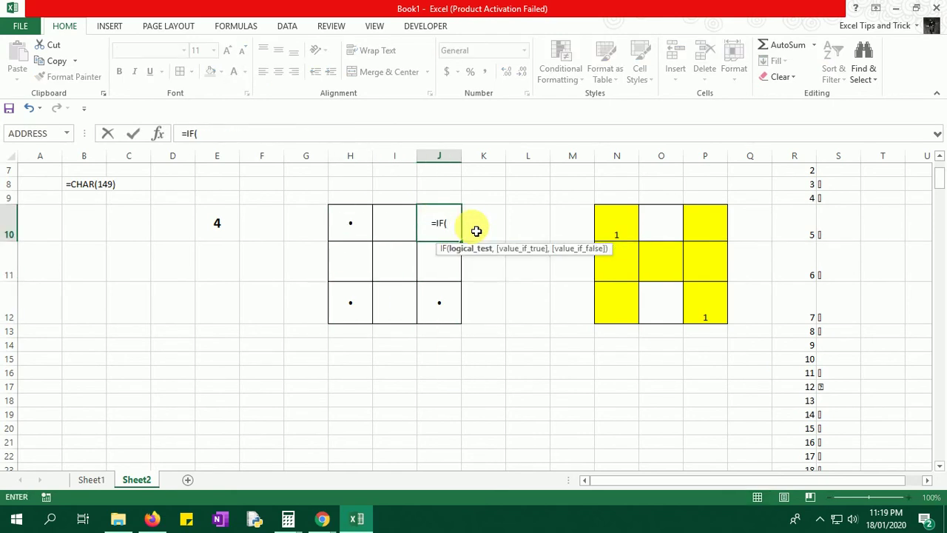
{"action": "type", "text": "an"}
{"action": "key", "text": "Tab"}
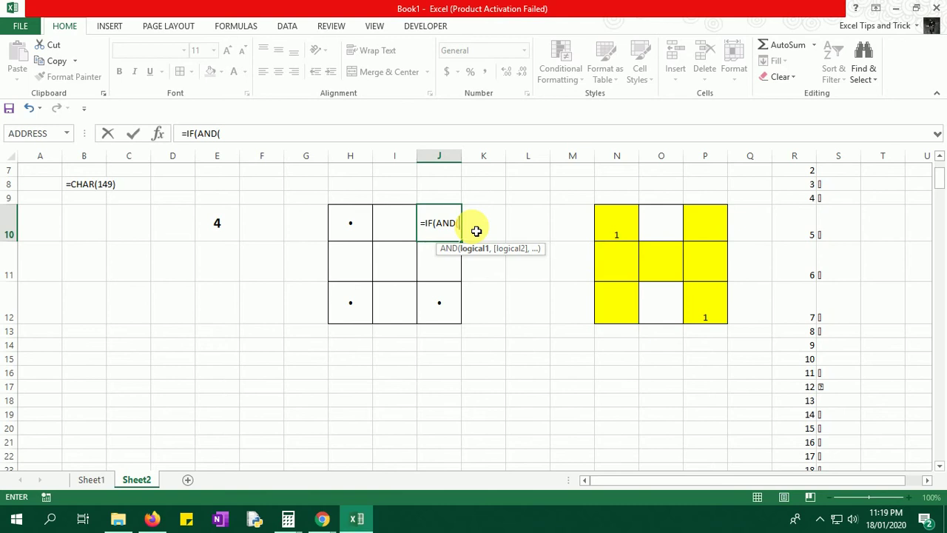
{"action": "key", "text": "Left"}
{"action": "key", "text": "Left"}
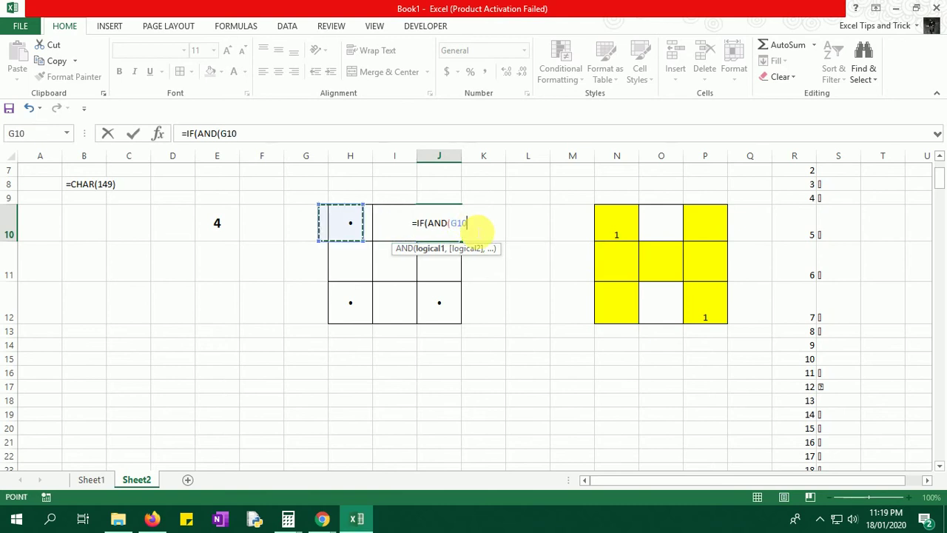
{"action": "key", "text": "Left"}
{"action": "key", "text": "Left"}
{"action": "key", "text": "Left"}
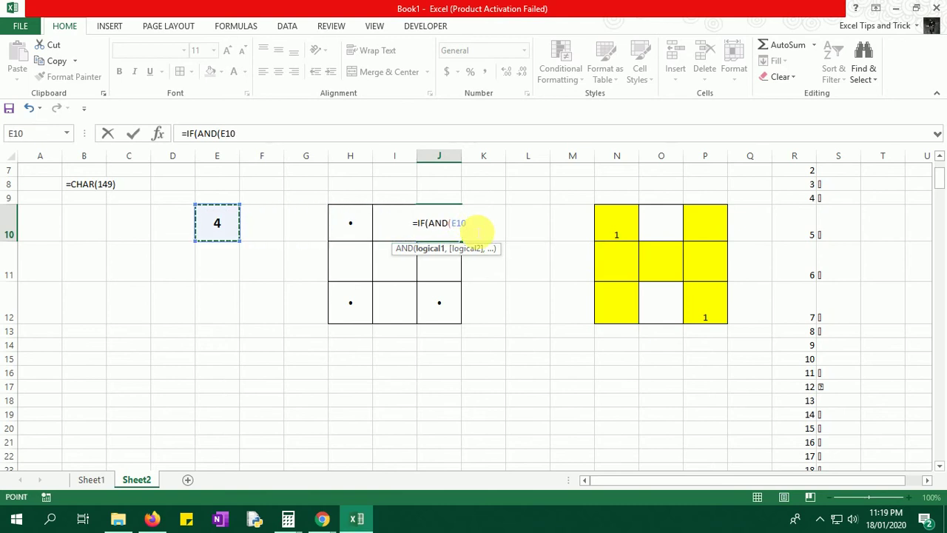
{"action": "type", "text": ">"}
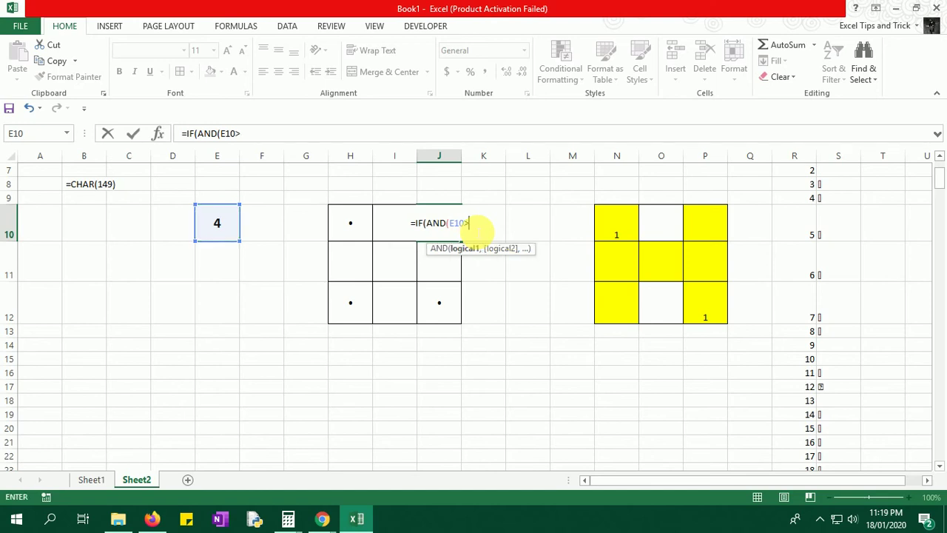
{"action": "type", "text": "=4"}
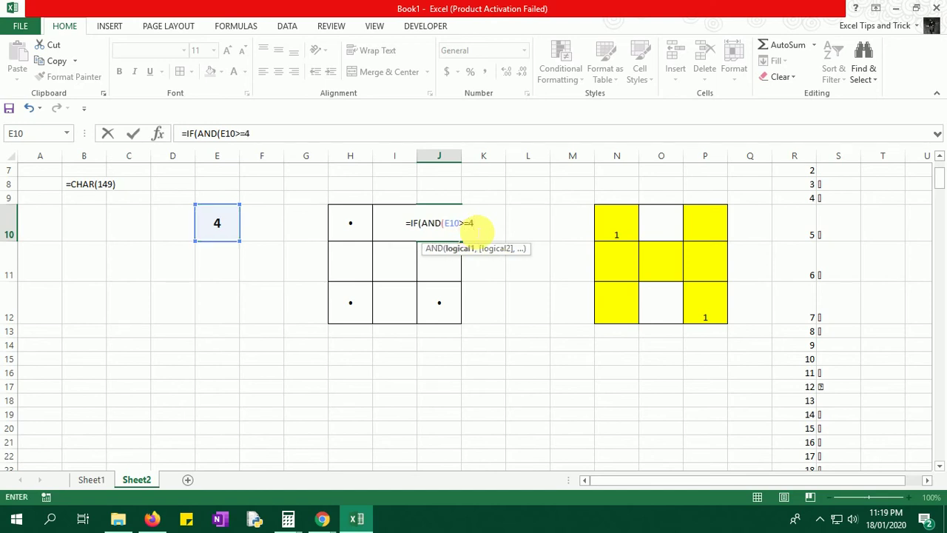
{"action": "type", "text": ","}
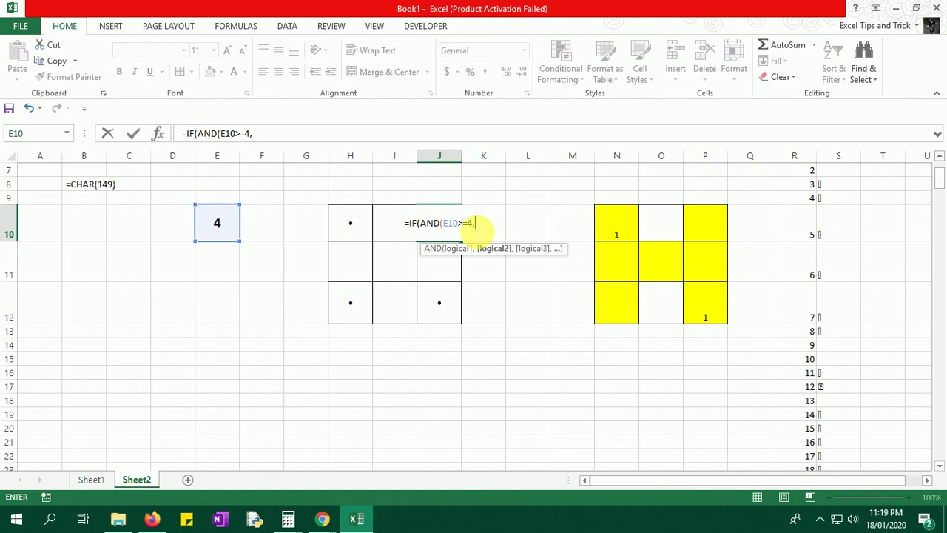
{"action": "key", "text": "Left"}
{"action": "key", "text": "Left"}
{"action": "key", "text": "Left"}
{"action": "key", "text": "Left"}
{"action": "key", "text": "Left"}
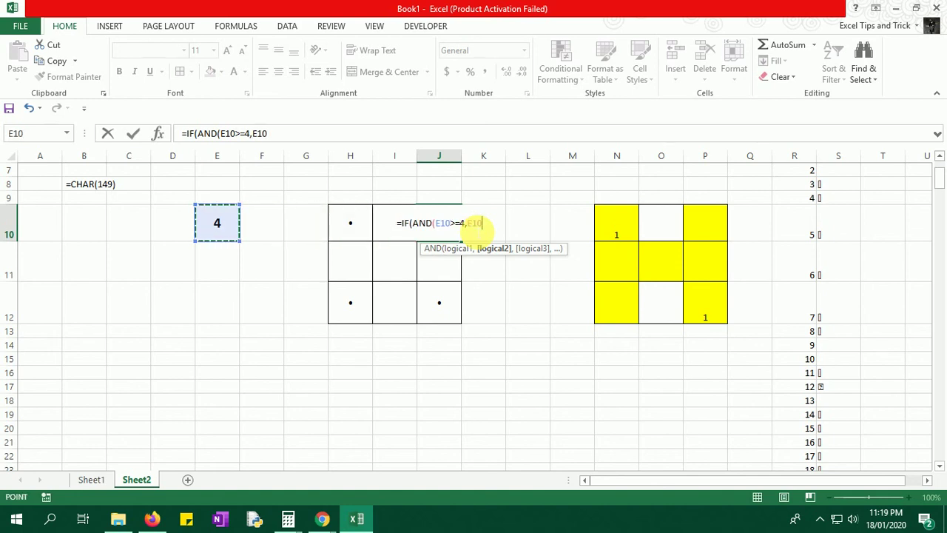
{"action": "type", "text": "<"}
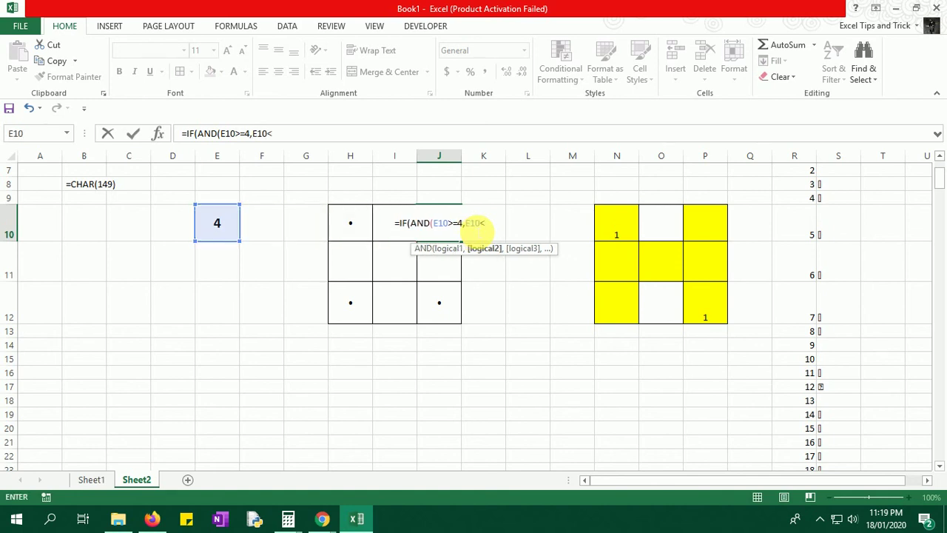
{"action": "type", "text": "=6"}
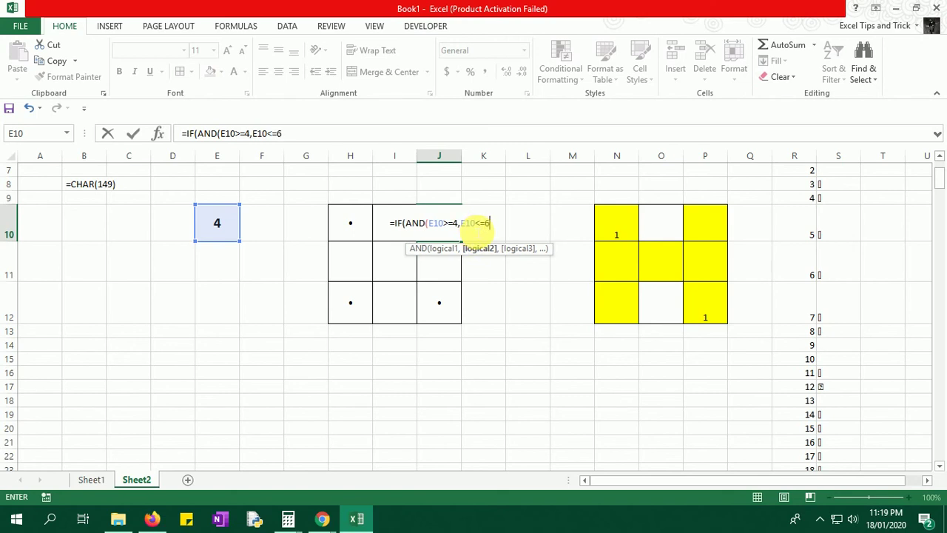
{"action": "type", "text": "),cha"}
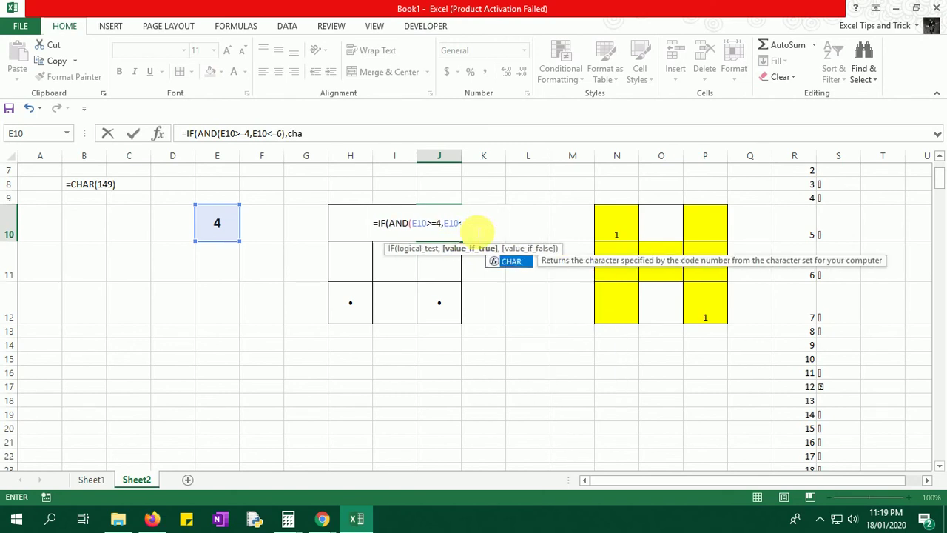
{"action": "key", "text": "Tab"}
{"action": "type", "text": "149)"}
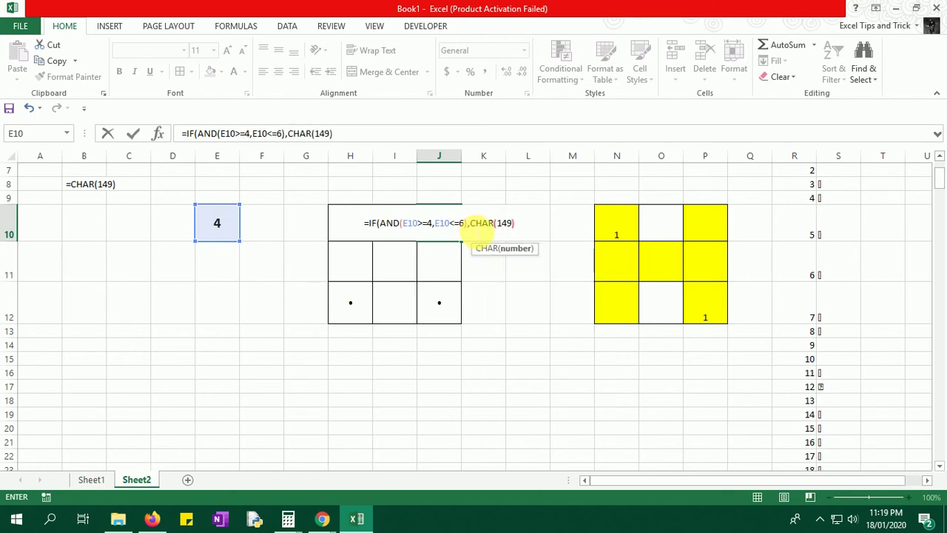
{"action": "type", "text": ","}
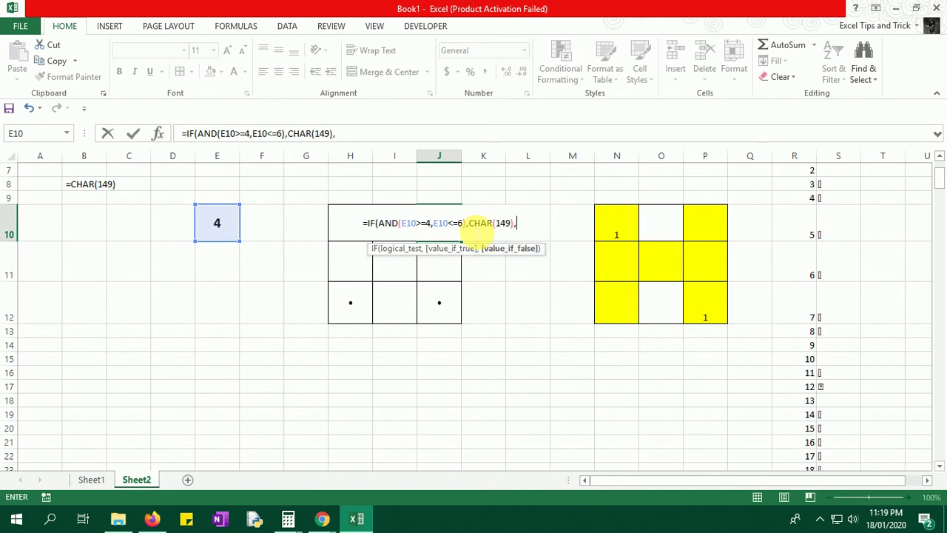
{"action": "type", "text": "\"\")"}
- Commit J10's dot formula and test the grid with a roll of 2
{"action": "key", "text": "ctrl+Return"}
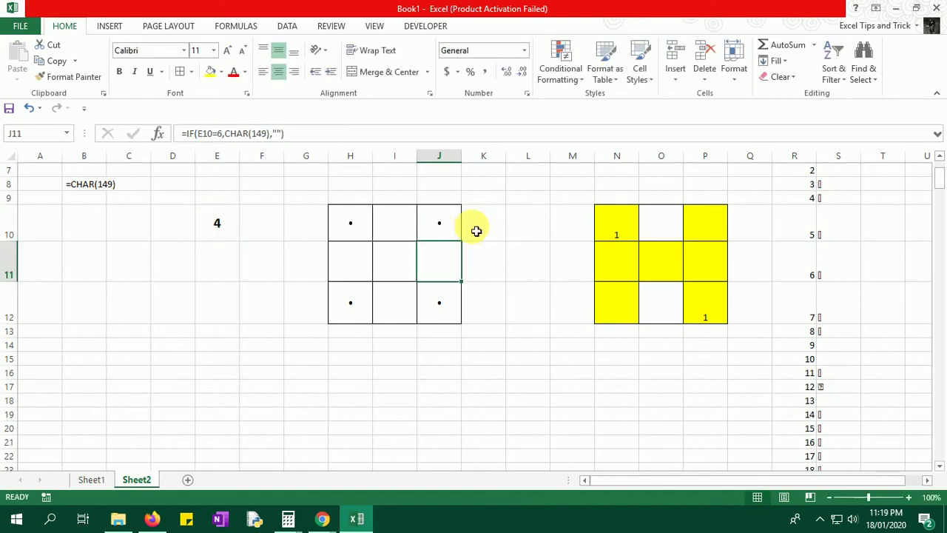
{"action": "left_click", "coordinate": [405, 269]}
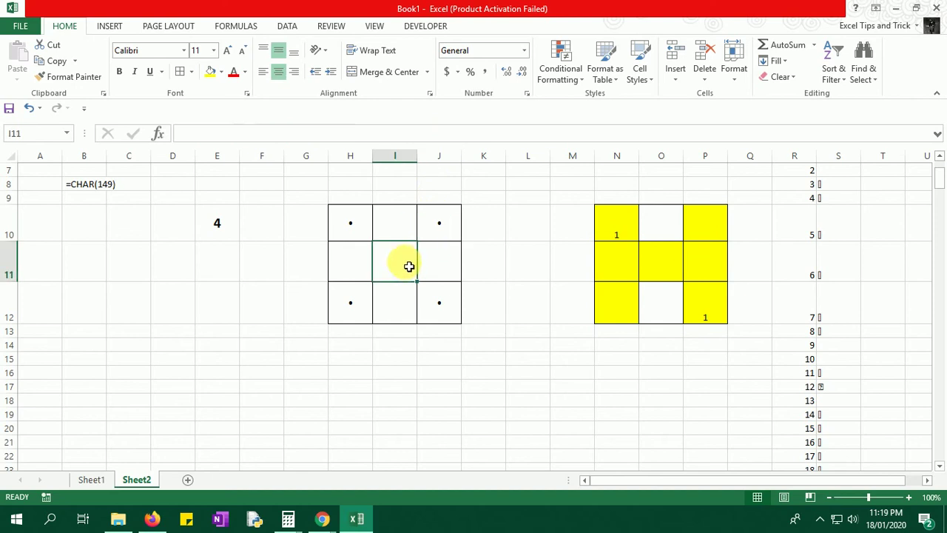
{"action": "left_click", "coordinate": [208, 222]}
{"action": "type", "text": "2"}
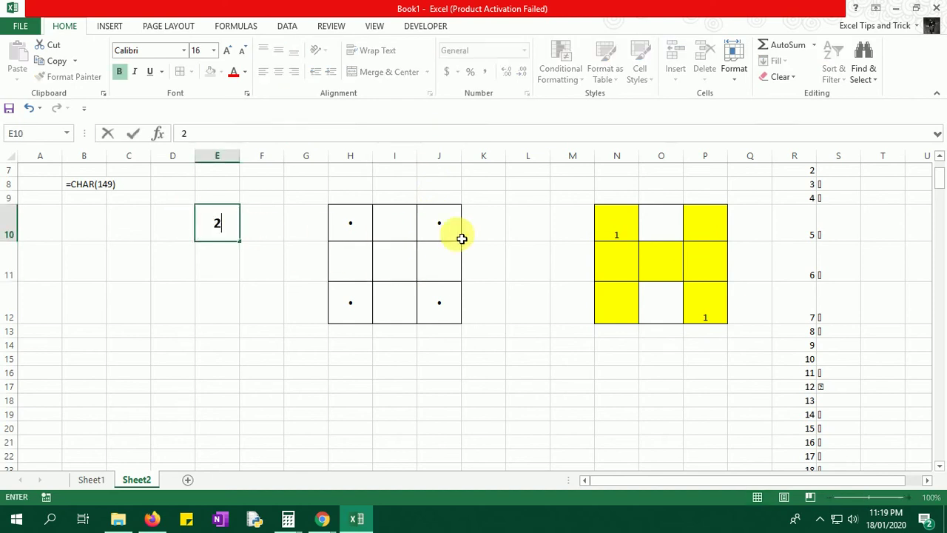
{"action": "key", "text": "Return"}
{"action": "left_click", "coordinate": [442, 305]}
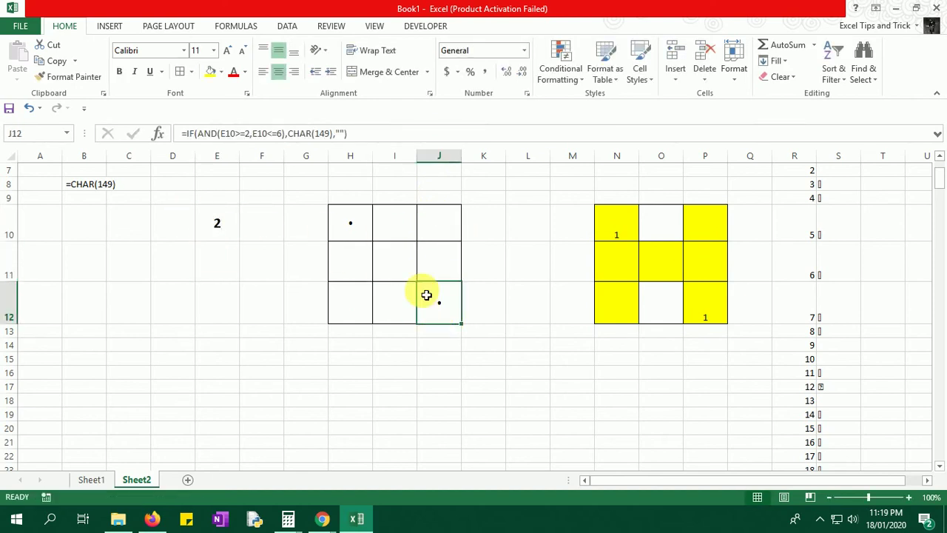
- Set the roll in E10 to 3 and check the dots in H10 and J12
{"action": "left_click", "coordinate": [230, 230]}
{"action": "type", "text": "3"}
{"action": "key", "text": "Return"}
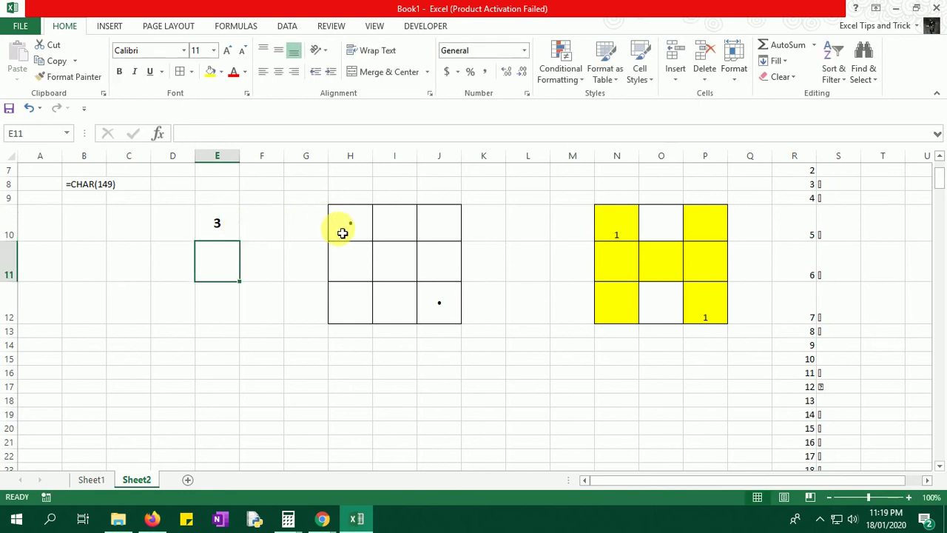
{"action": "left_click", "coordinate": [345, 233]}
{"action": "left_click", "coordinate": [432, 300]}
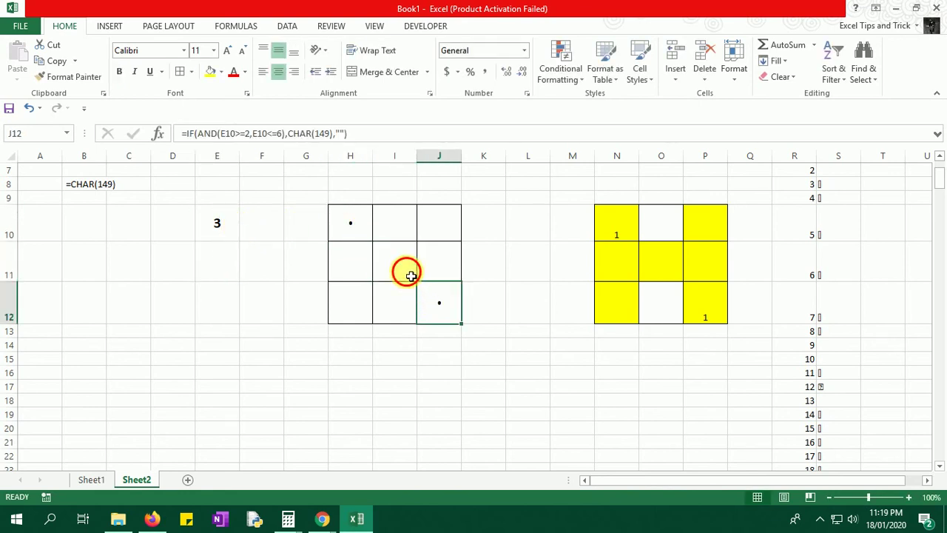
{"action": "left_click", "coordinate": [402, 260]}
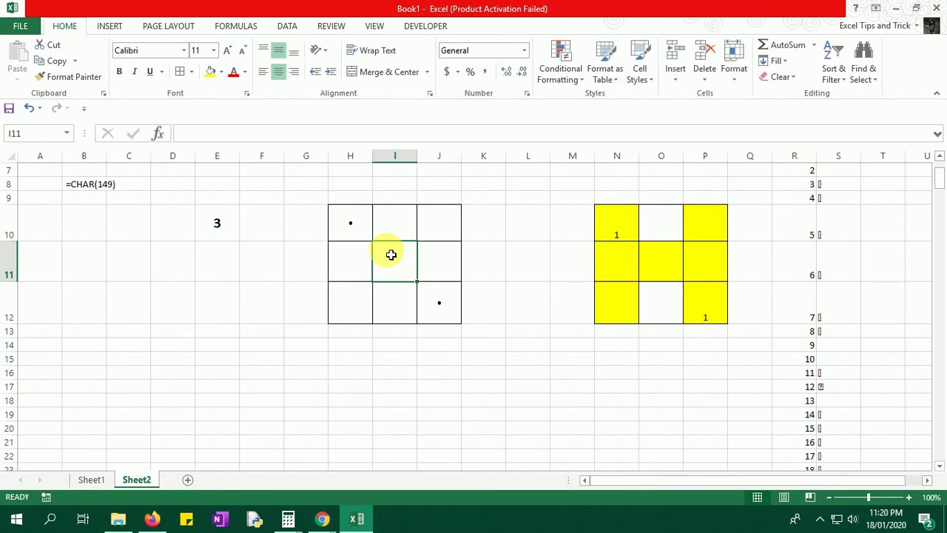
- Multi-select the five dot cells H10, H12, J12, J10 and I11 to compare them
{"action": "left_click", "coordinate": [363, 231]}
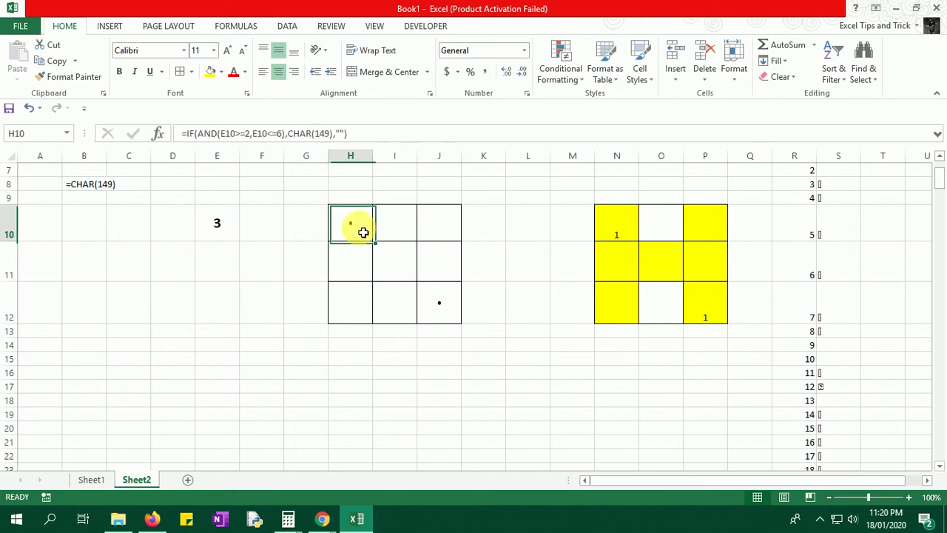
{"action": "left_click", "coordinate": [358, 290], "text": "ctrl"}
{"action": "left_click", "coordinate": [453, 298], "text": "ctrl"}
{"action": "left_click", "coordinate": [439, 226], "text": "ctrl"}
{"action": "left_click", "coordinate": [408, 269], "text": "ctrl"}
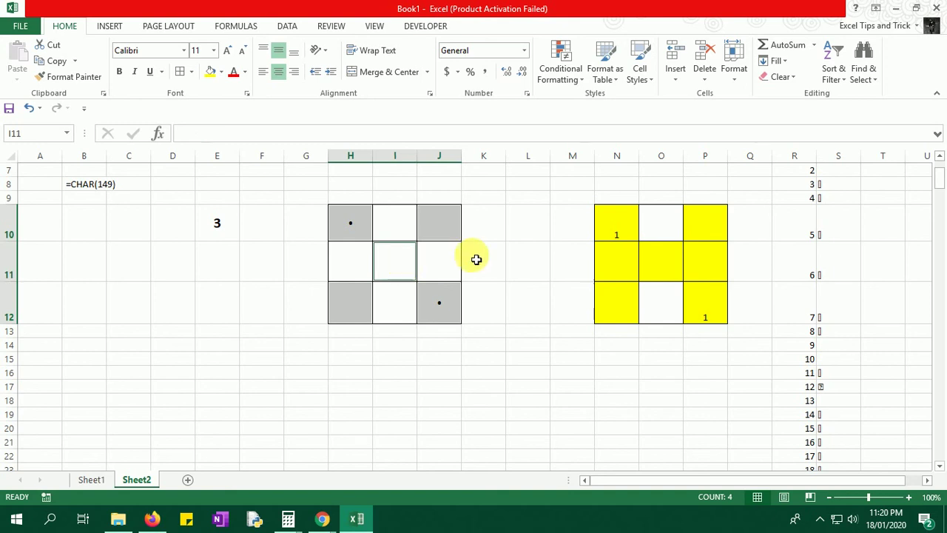
{"action": "left_click", "coordinate": [475, 258]}
{"action": "left_click", "coordinate": [399, 262]}
{"action": "left_click", "coordinate": [364, 226], "text": "ctrl"}
{"action": "left_click", "coordinate": [361, 310], "text": "ctrl"}
{"action": "left_click", "coordinate": [434, 307], "text": "ctrl"}
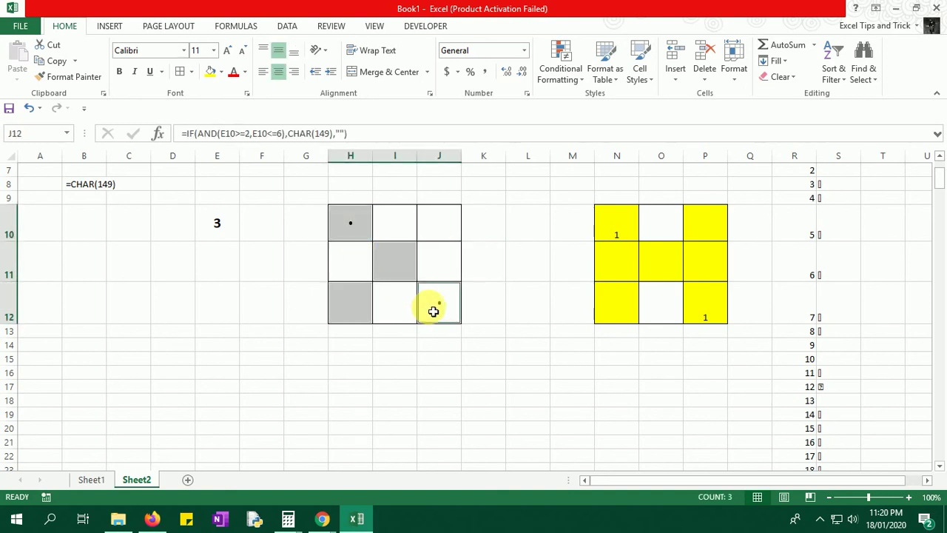
{"action": "left_click", "coordinate": [431, 221], "text": "ctrl"}
{"action": "left_click", "coordinate": [484, 268]}
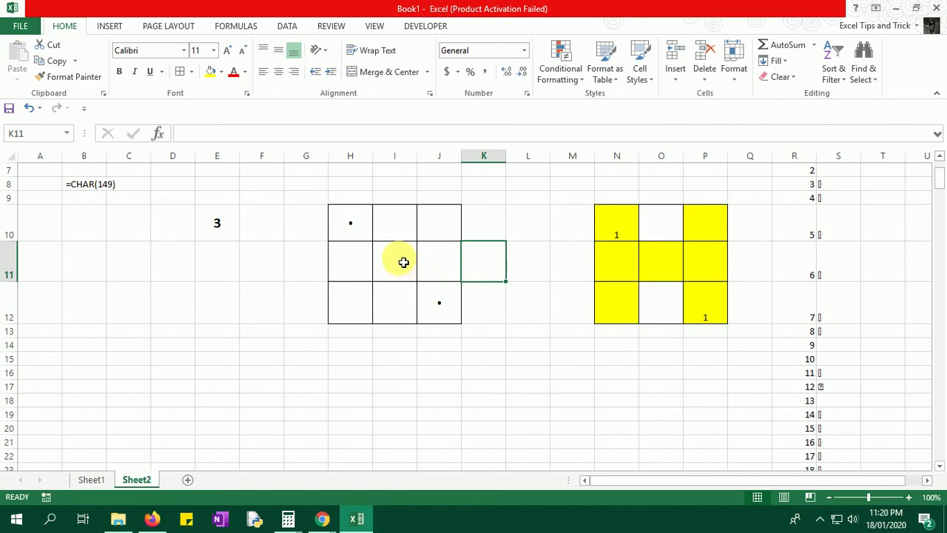
{"action": "left_click", "coordinate": [403, 261]}
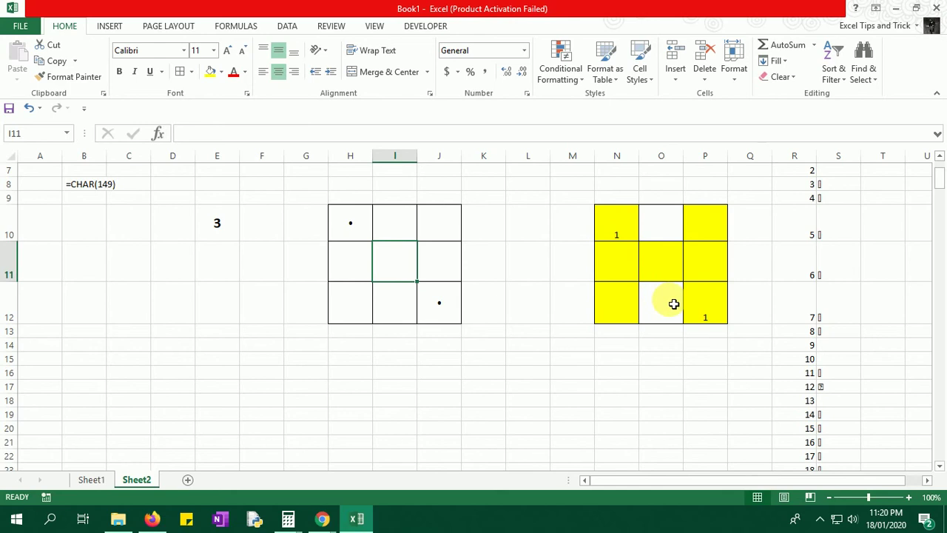
- Begin I11's formula as =IF(OR(E10=1, pointing at E10 with the arrow keys
{"action": "type", "text": "=IF("}
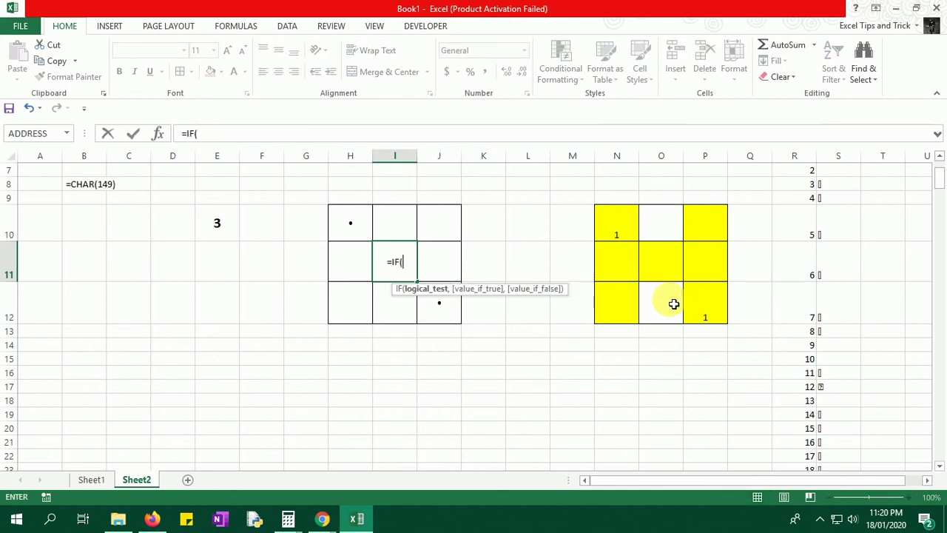
{"action": "type", "text": "OR("}
{"action": "key", "text": "Left"}
{"action": "key", "text": "Left"}
{"action": "key", "text": "Left"}
{"action": "key", "text": "Left"}
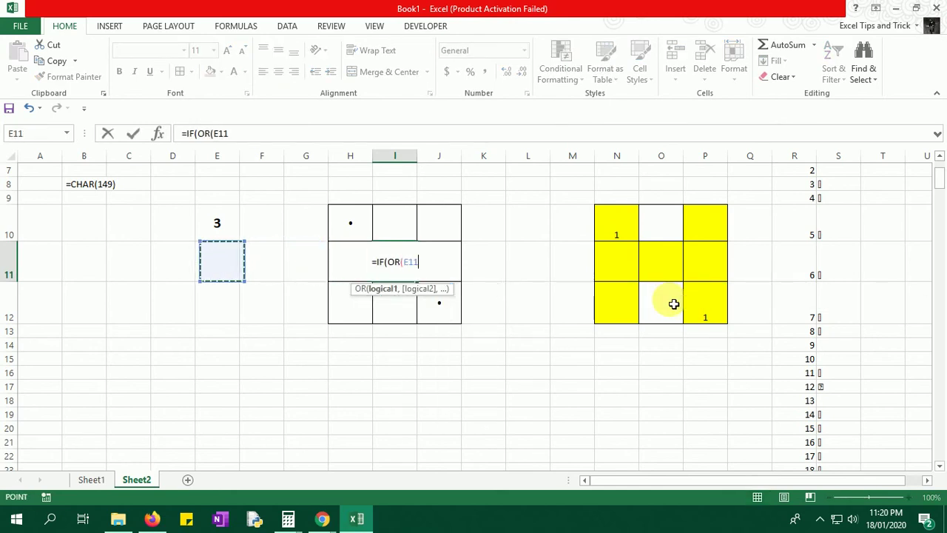
{"action": "key", "text": "Up"}
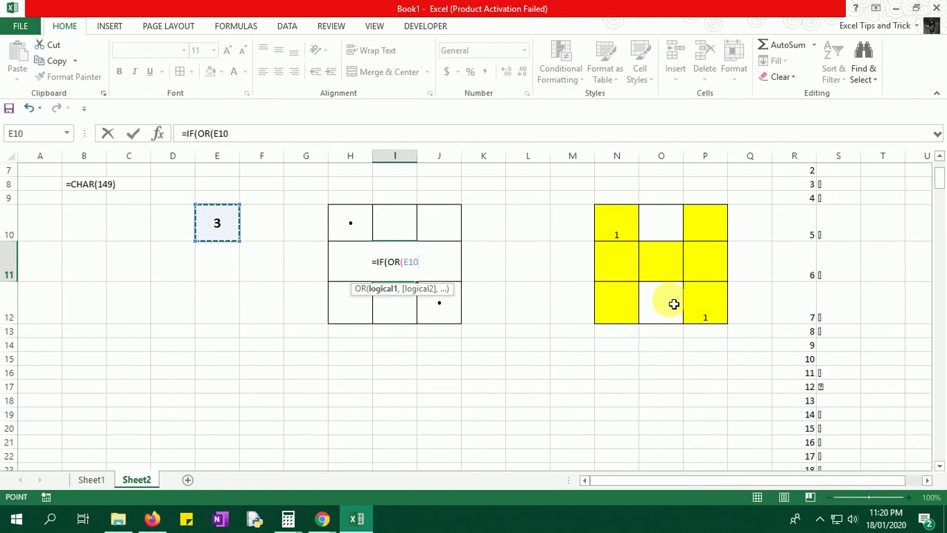
{"action": "type", "text": "="}
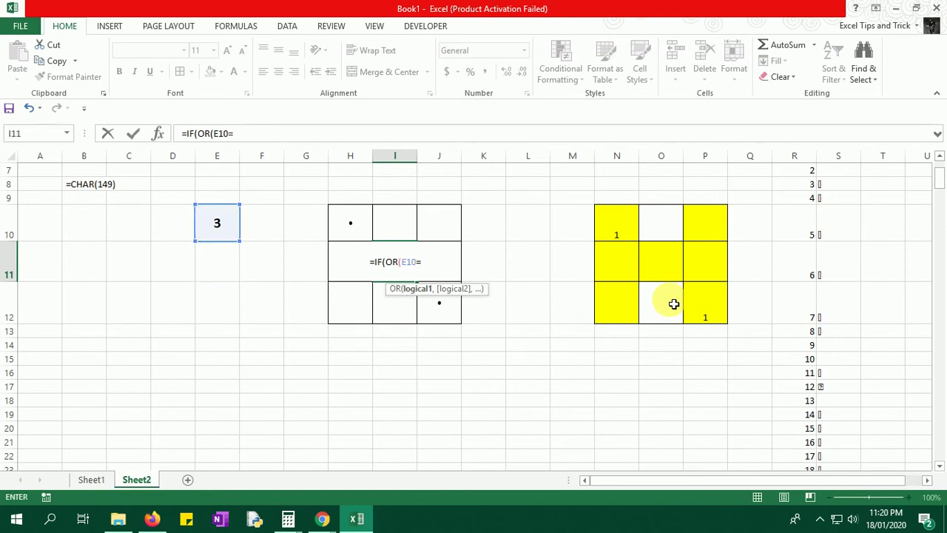
{"action": "type", "text": "1,"}
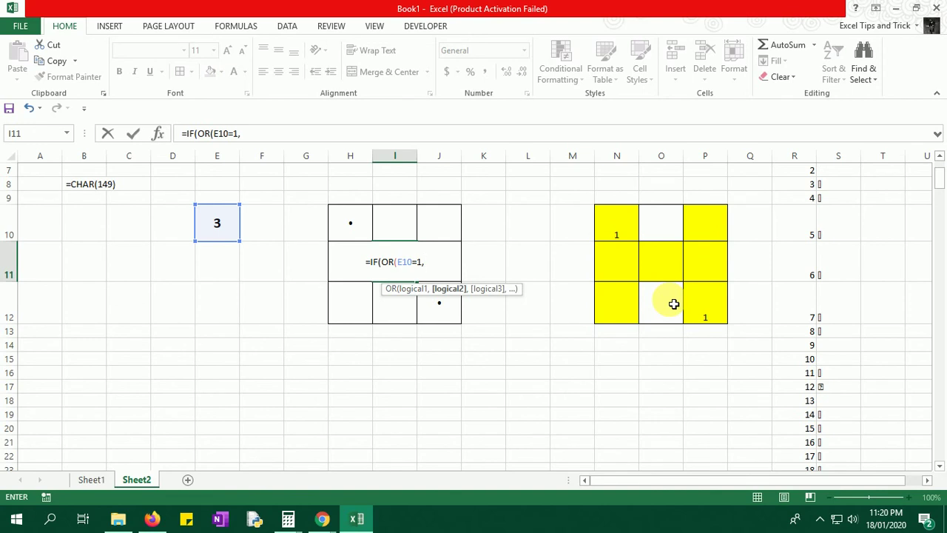
{"action": "key", "text": "Left"}
{"action": "key", "text": "Left"}
{"action": "key", "text": "Left"}
{"action": "key", "text": "Up"}
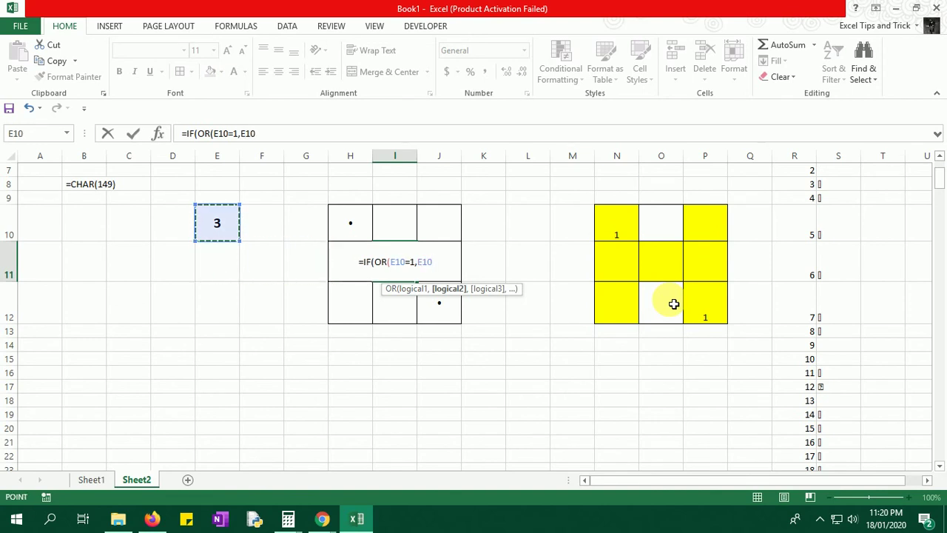
{"action": "type", "text": ",3"}
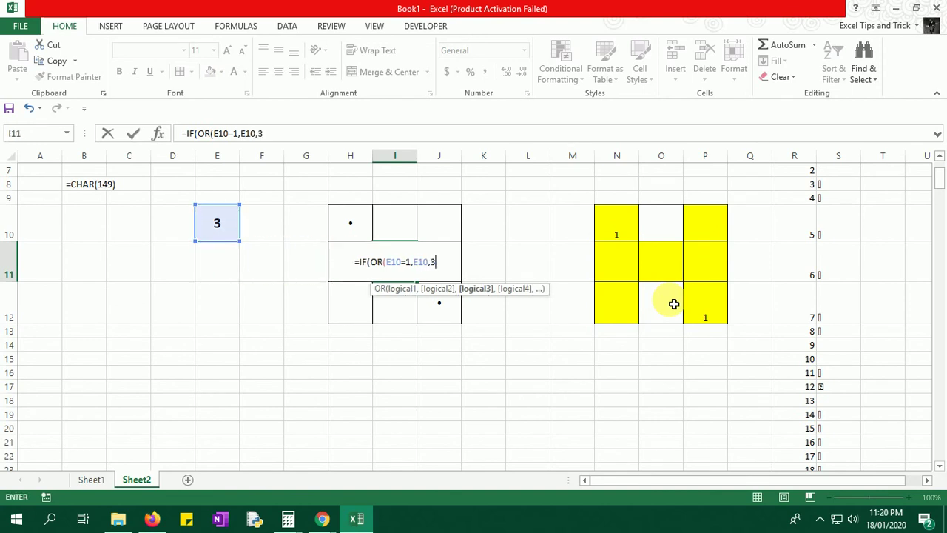
- Complete I11 as =IF(OR(E10=1,E10=3,E10=5),CHAR(149),"") and commit it
{"action": "key", "text": "BackSpace"}
{"action": "key", "text": "BackSpace"}
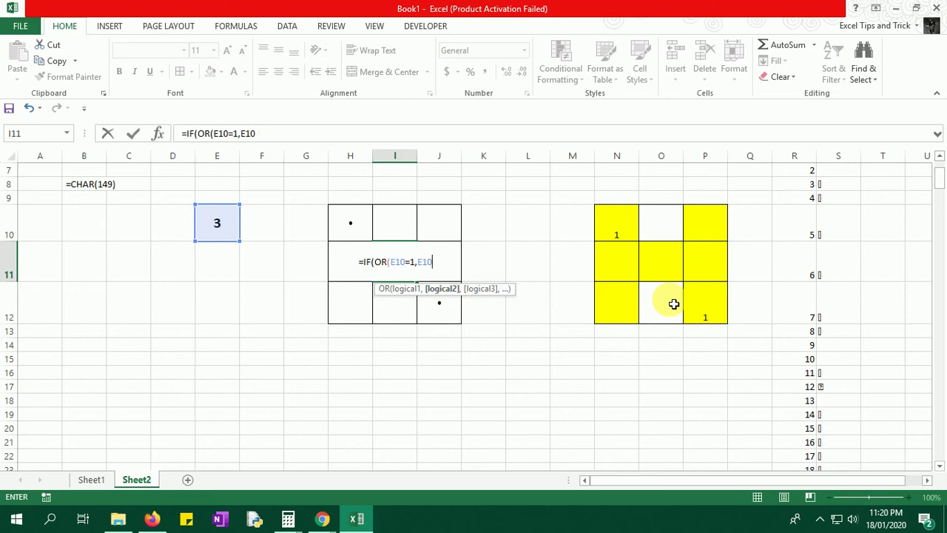
{"action": "type", "text": "=3,"}
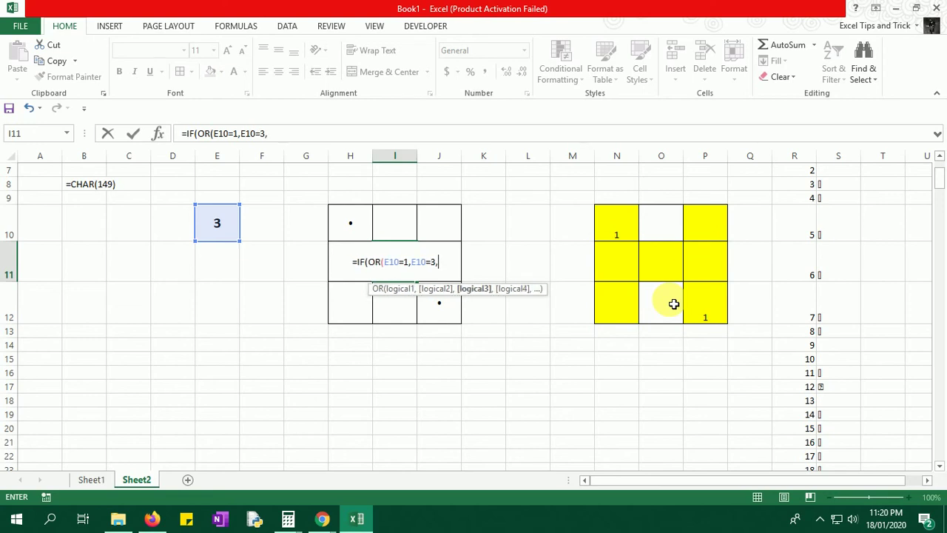
{"action": "key", "text": "Left"}
{"action": "key", "text": "Left"}
{"action": "key", "text": "Left"}
{"action": "key", "text": "Up"}
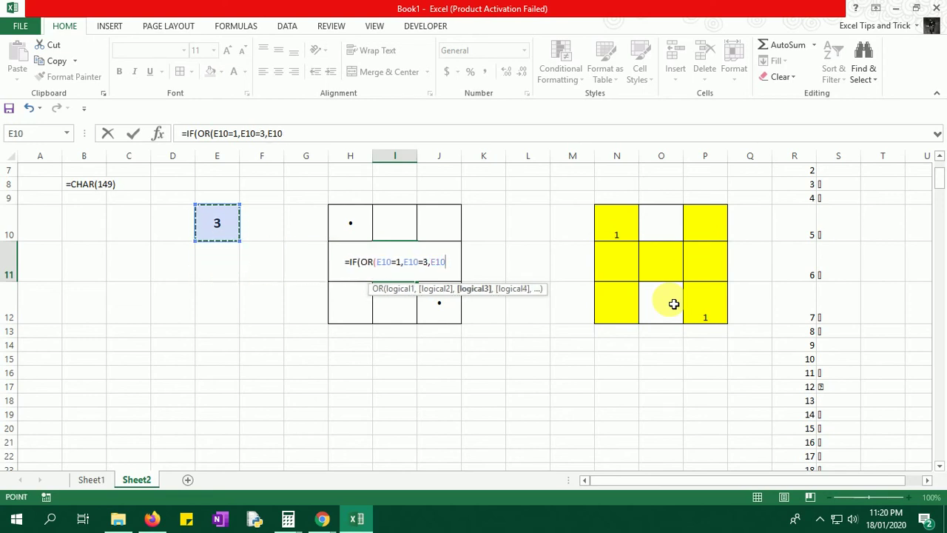
{"action": "type", "text": "="}
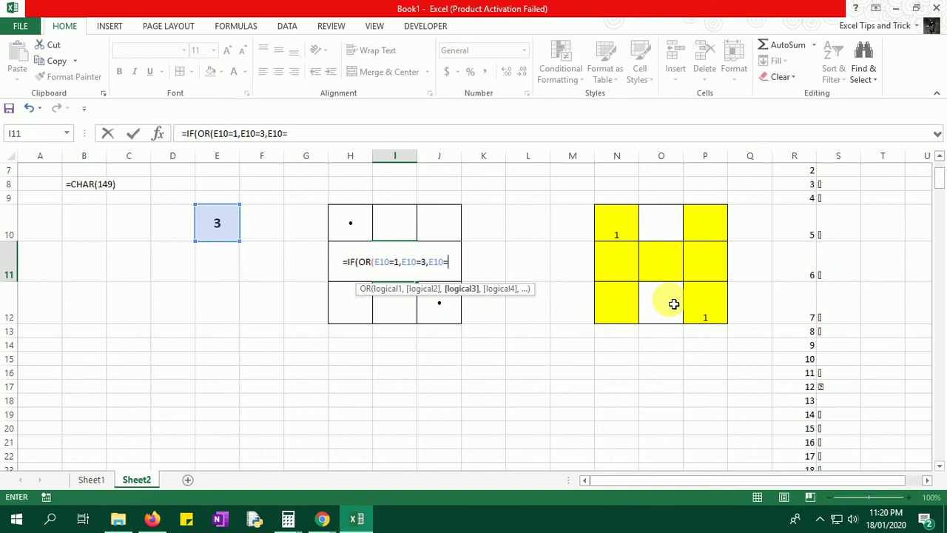
{"action": "type", "text": "5)"}
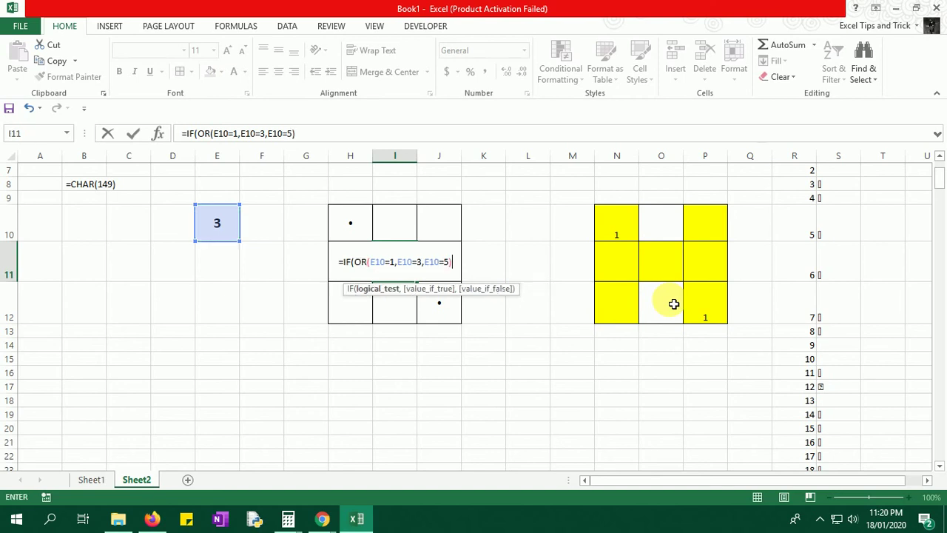
{"action": "type", "text": ",ch"}
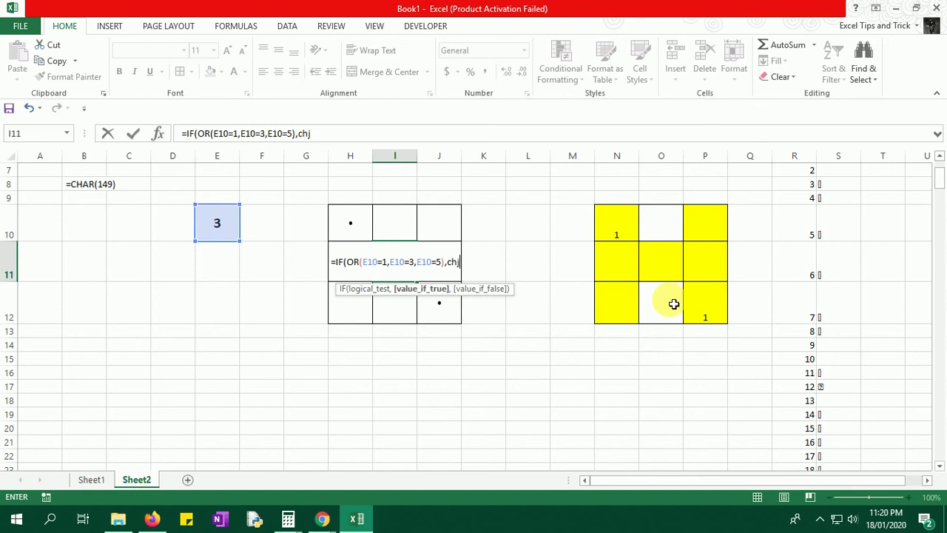
{"action": "key", "text": "Tab"}
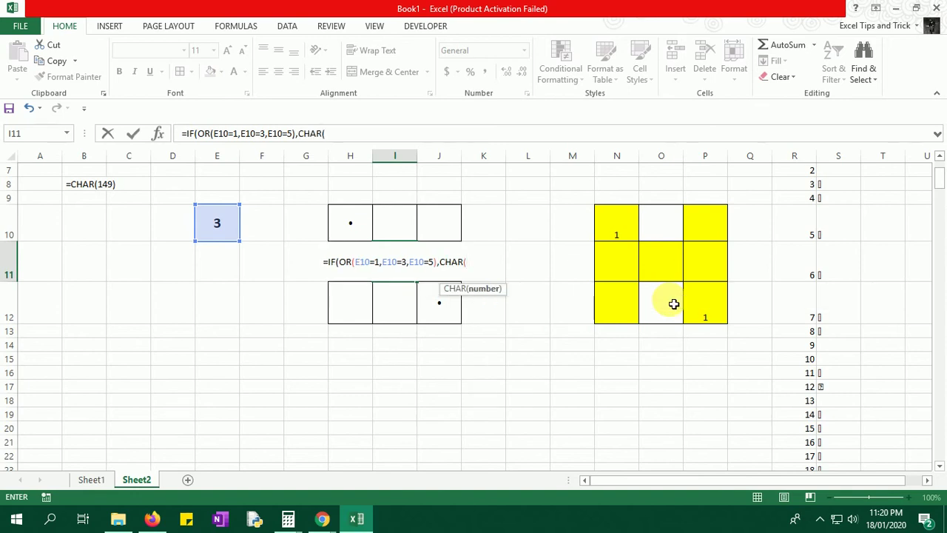
{"action": "type", "text": "149)"}
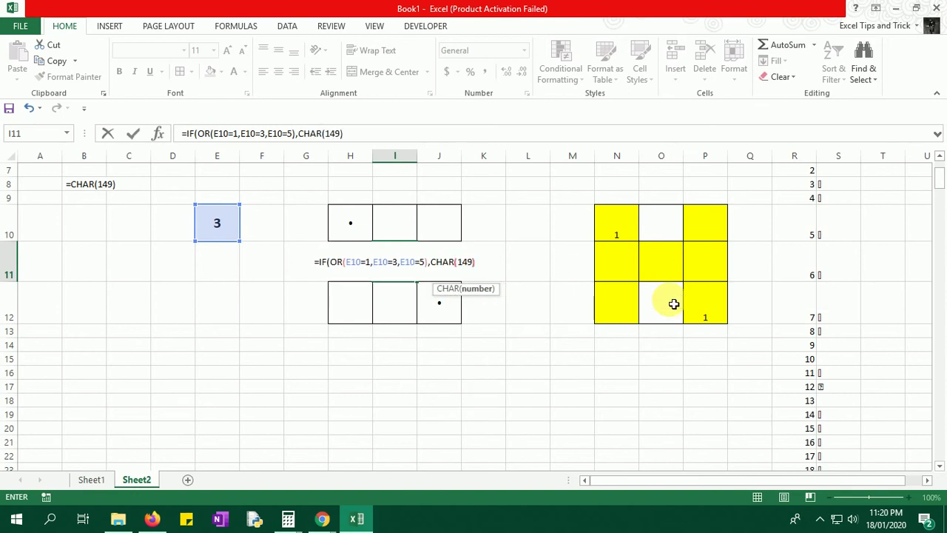
{"action": "type", "text": ",\"\")"}
{"action": "key", "text": "ctrl+Return"}
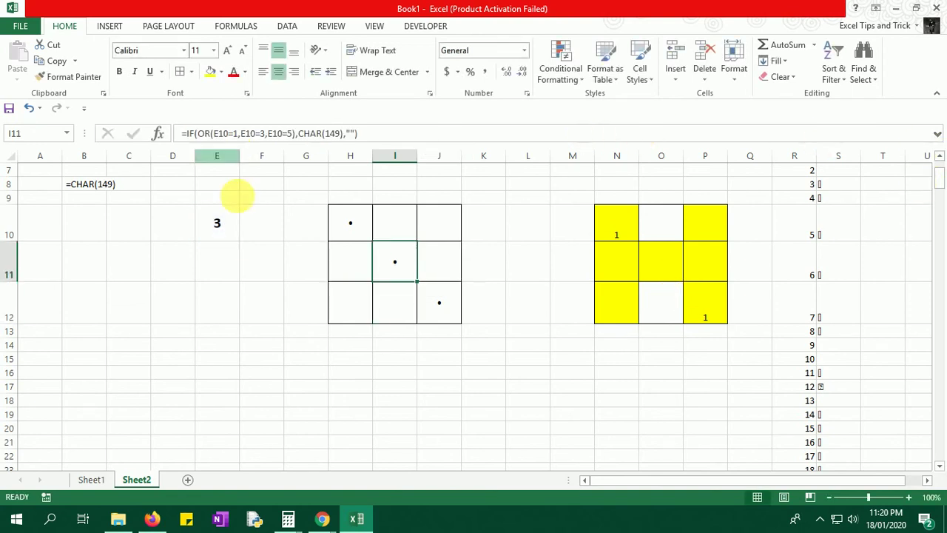
{"action": "left_click", "coordinate": [222, 222]}
- Enter 1 and then 4 in E10 to check the four-dot pattern
{"action": "type", "text": "1"}
{"action": "key", "text": "Return"}
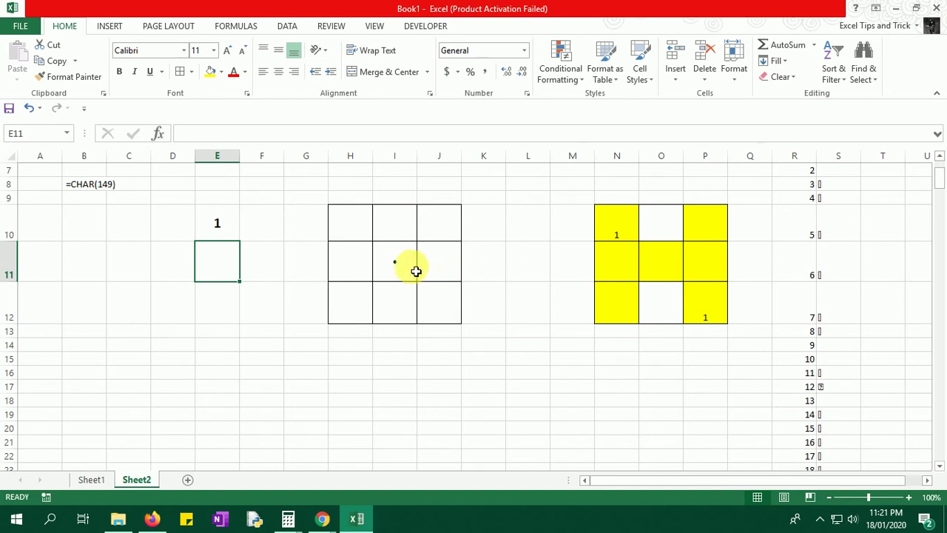
{"action": "left_click", "coordinate": [217, 224]}
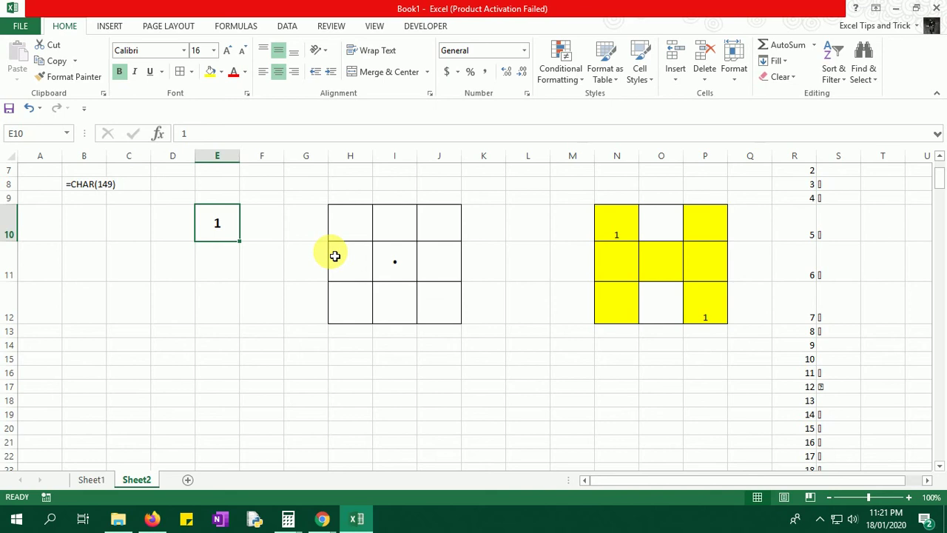
{"action": "type", "text": "4"}
{"action": "key", "text": "Return"}
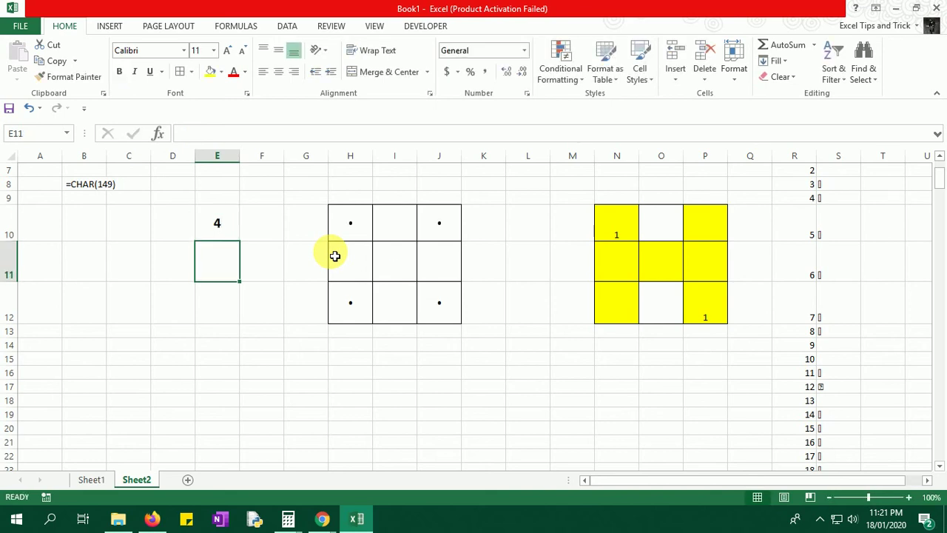
- Try 5 and then 6 in E10, then select the 3x3 dot grid
{"action": "key", "text": "Up"}
{"action": "type", "text": "5"}
{"action": "key", "text": "Return"}
{"action": "key", "text": "Up"}
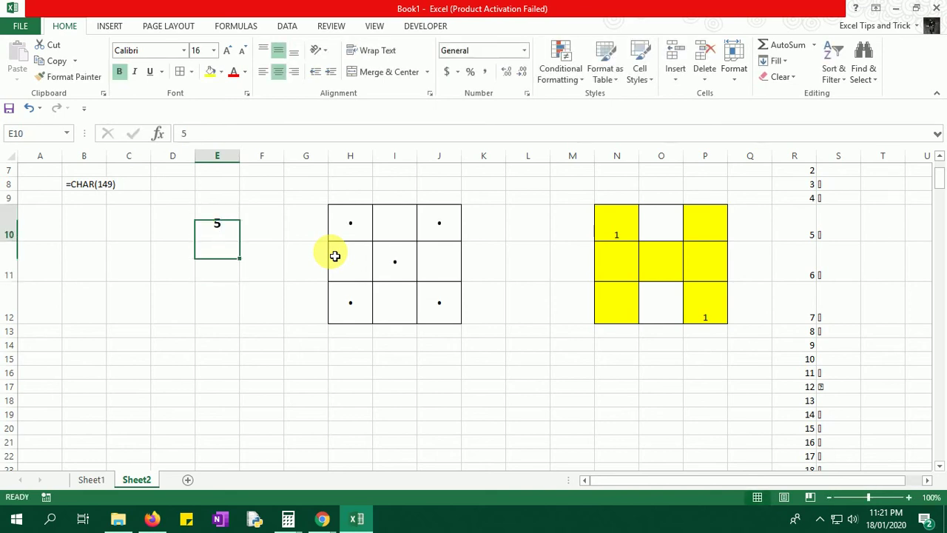
{"action": "type", "text": "6"}
{"action": "key", "text": "Return"}
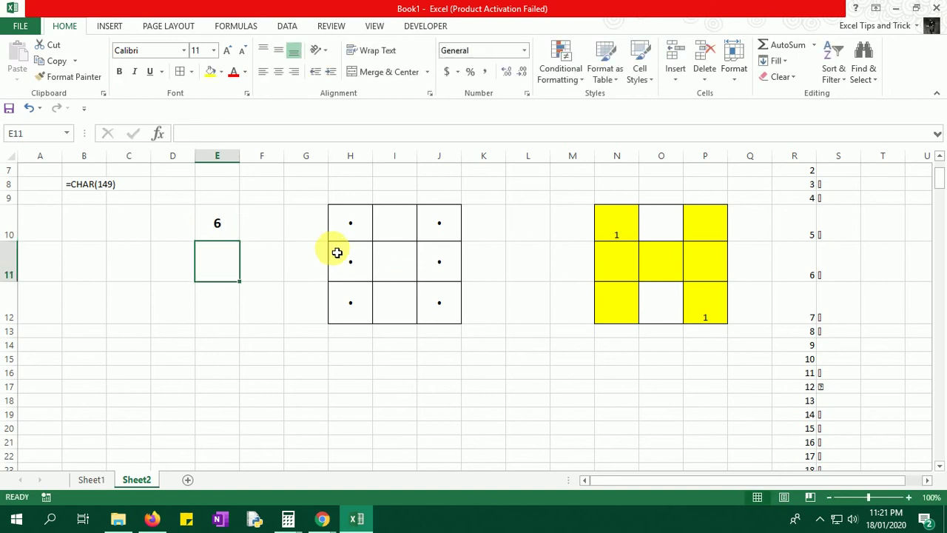
{"action": "left_click_drag", "start_coordinate": [362, 222], "coordinate": [442, 295]}
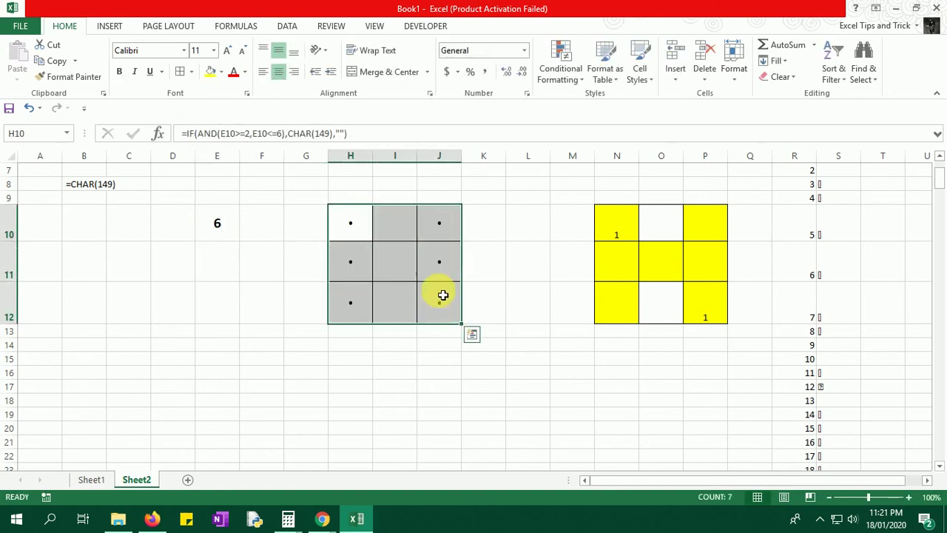
- Enlarge the grid's dots to font size 72 and set E10 back to 1
{"action": "left_click", "coordinate": [230, 54]}
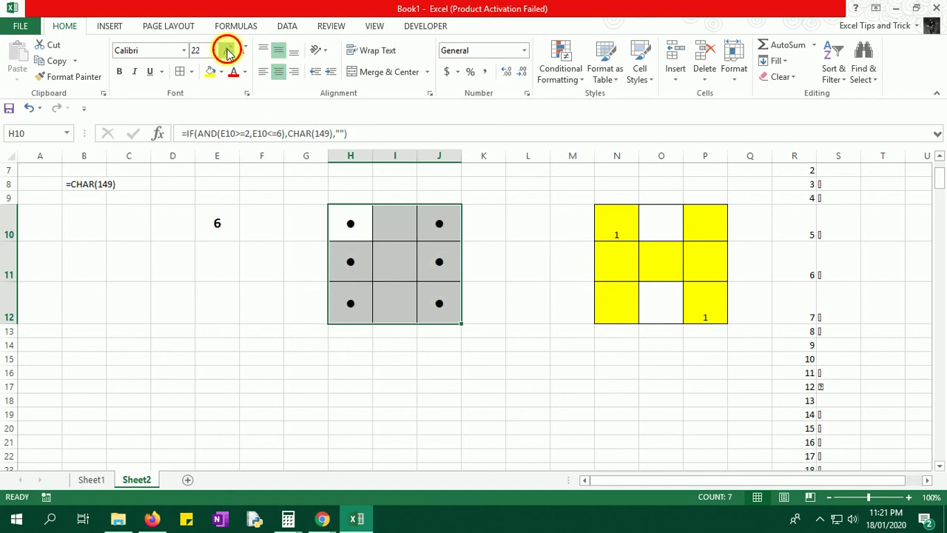
{"action": "left_click", "coordinate": [229, 54]}
{"action": "left_click", "coordinate": [229, 54]}
{"action": "left_click", "coordinate": [230, 54]}
{"action": "left_click", "coordinate": [229, 54]}
{"action": "left_click", "coordinate": [230, 54]}
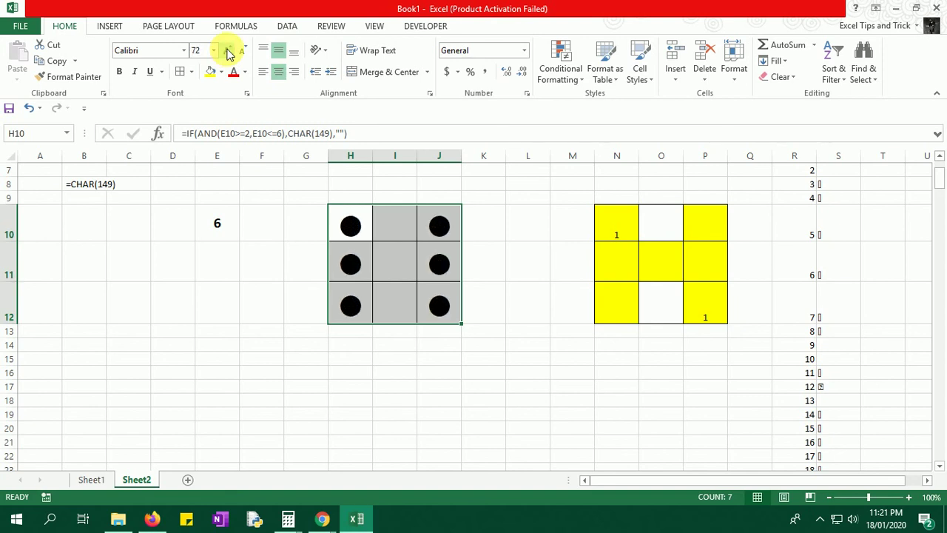
{"action": "left_click", "coordinate": [248, 238]}
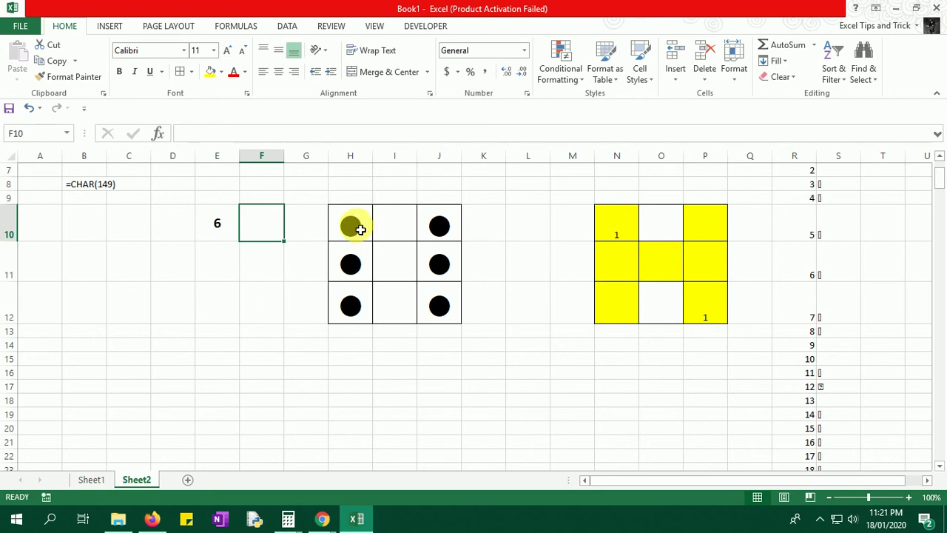
{"action": "left_click", "coordinate": [220, 219]}
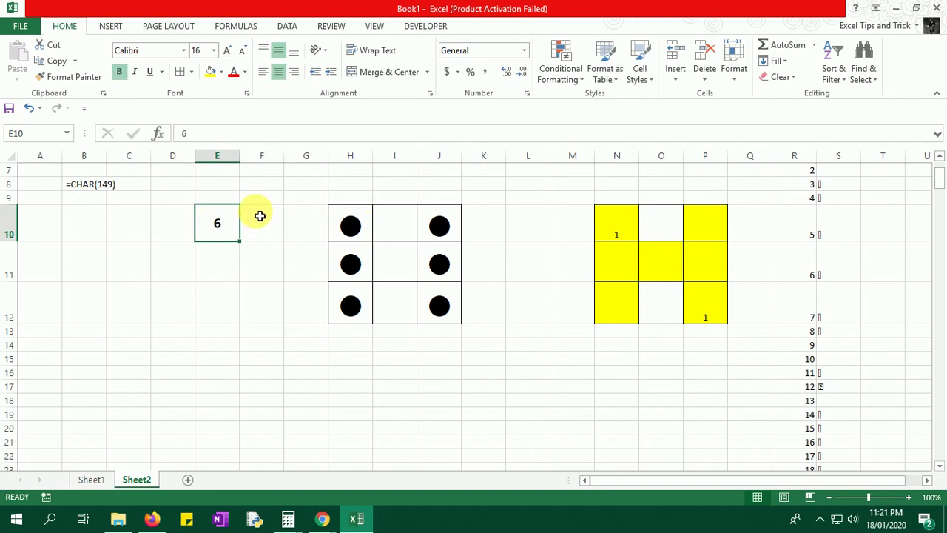
{"action": "type", "text": "1"}
{"action": "key", "text": "Return"}
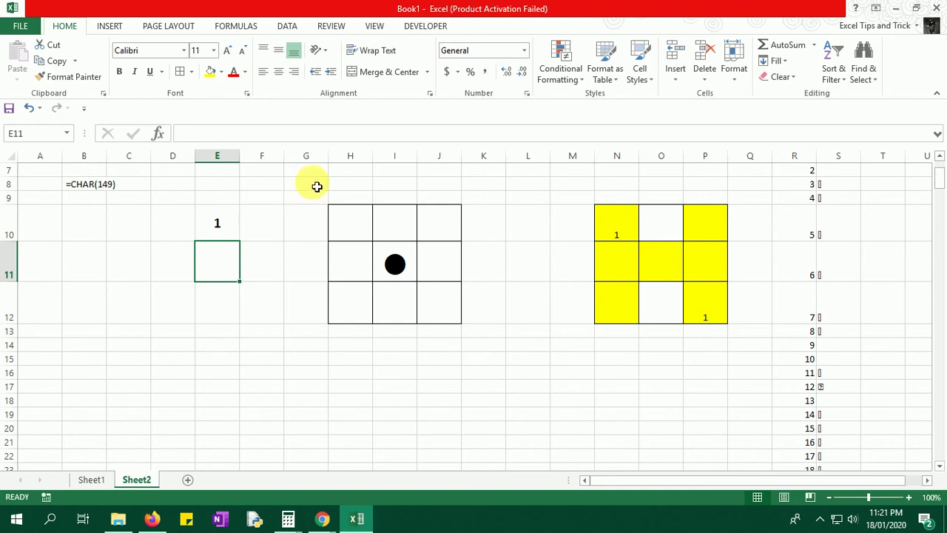
- Centre the dots horizontally and vertically in their cells and make row 11 taller
{"action": "left_click_drag", "start_coordinate": [361, 230], "coordinate": [424, 313]}
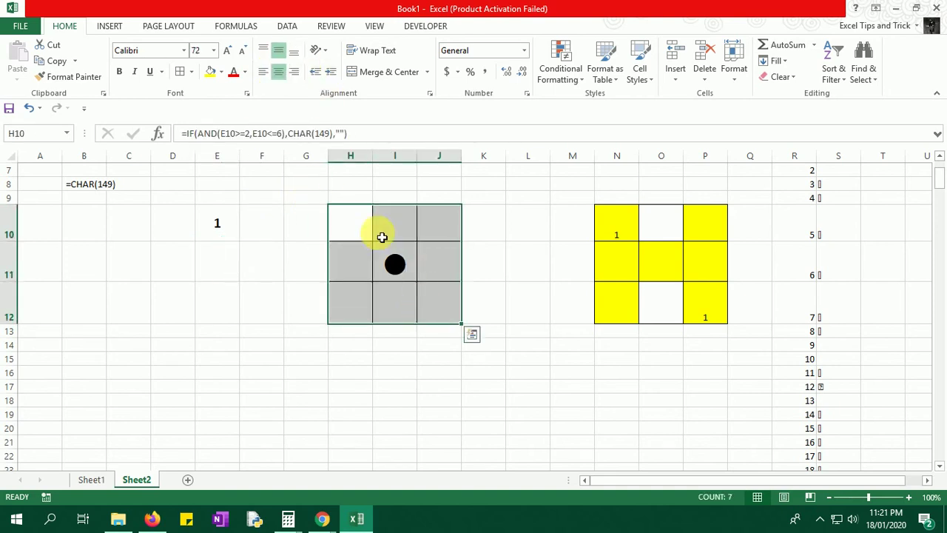
{"action": "left_click", "coordinate": [278, 50]}
{"action": "left_click", "coordinate": [279, 72]}
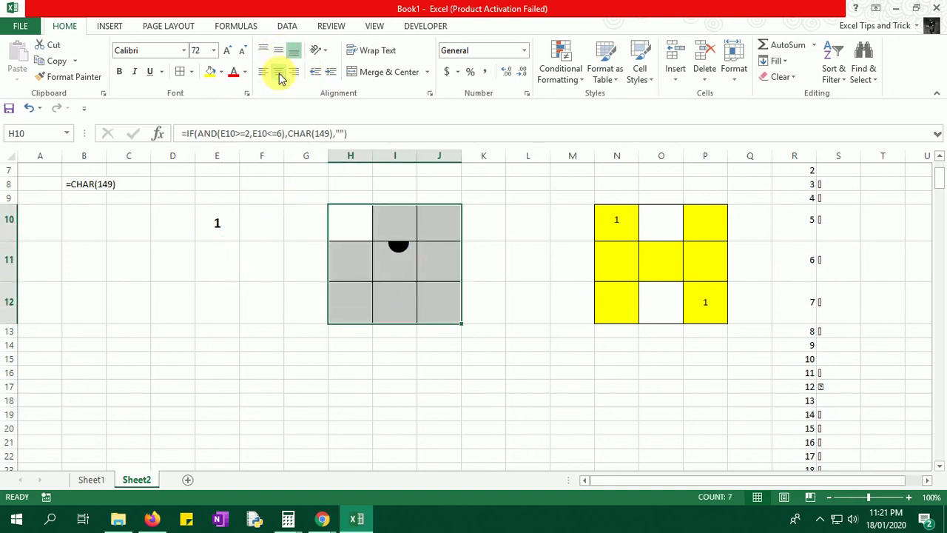
{"action": "left_click", "coordinate": [279, 52]}
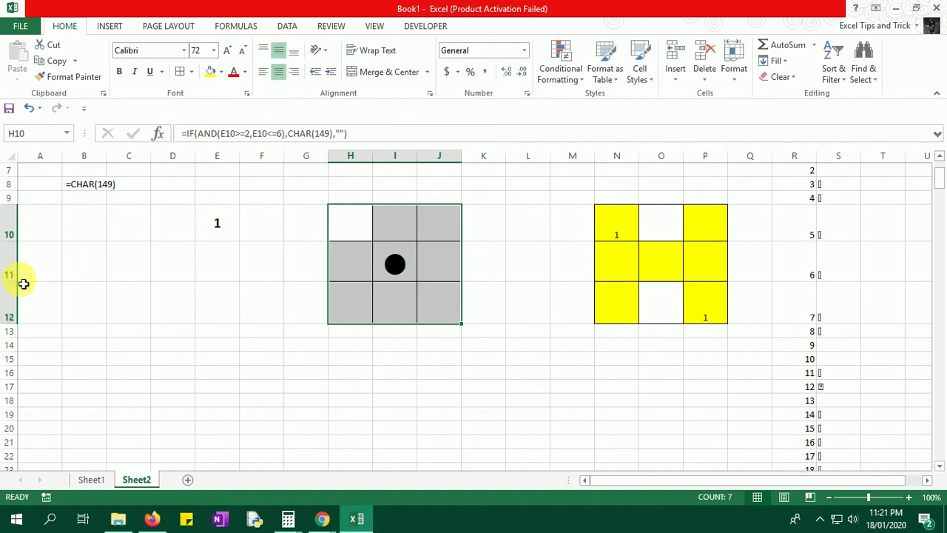
{"action": "left_click_drag", "start_coordinate": [21, 287], "coordinate": [21, 292]}
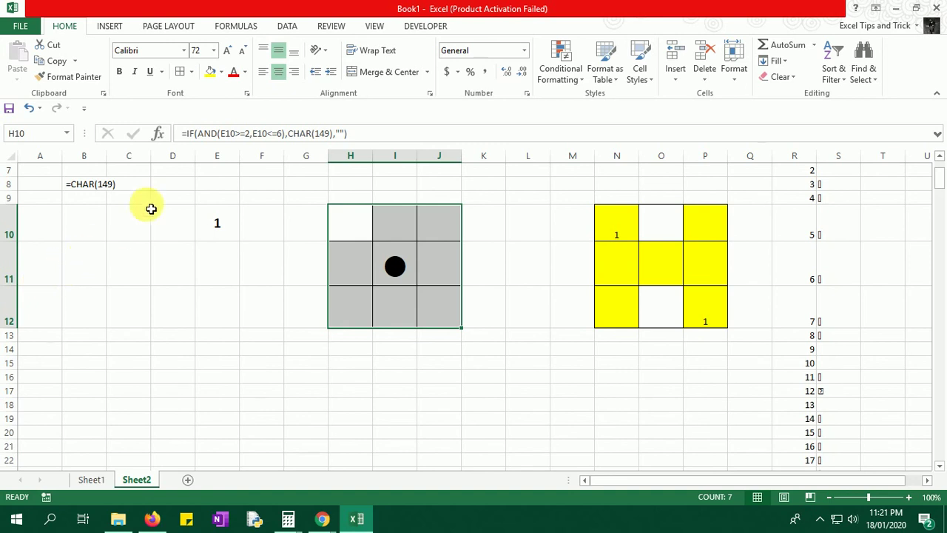
{"action": "left_click_drag", "start_coordinate": [350, 228], "coordinate": [427, 313]}
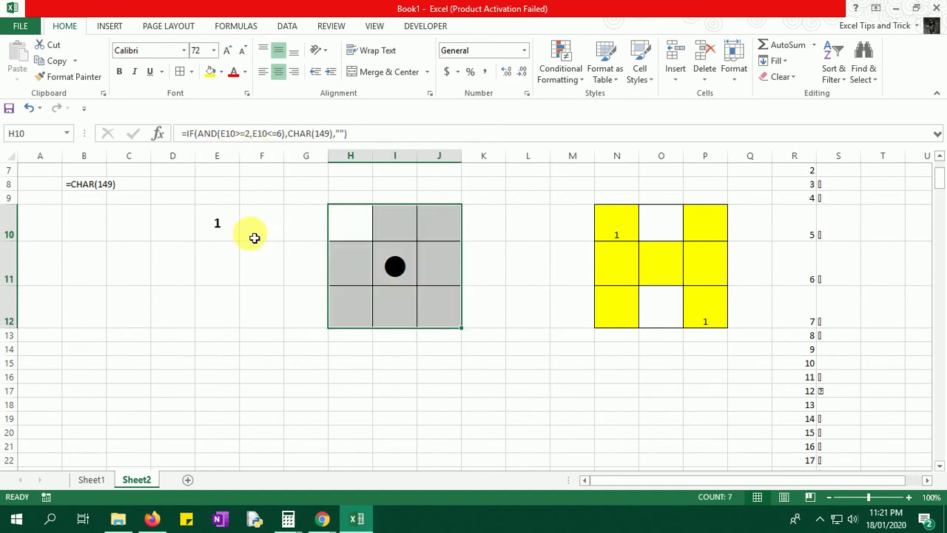
{"action": "left_click", "coordinate": [210, 226]}
- Enter =RANDBETWEEN(1,6) in E10 so the die value is random
{"action": "type", "text": "=ran"}
{"action": "key", "text": "Tab"}
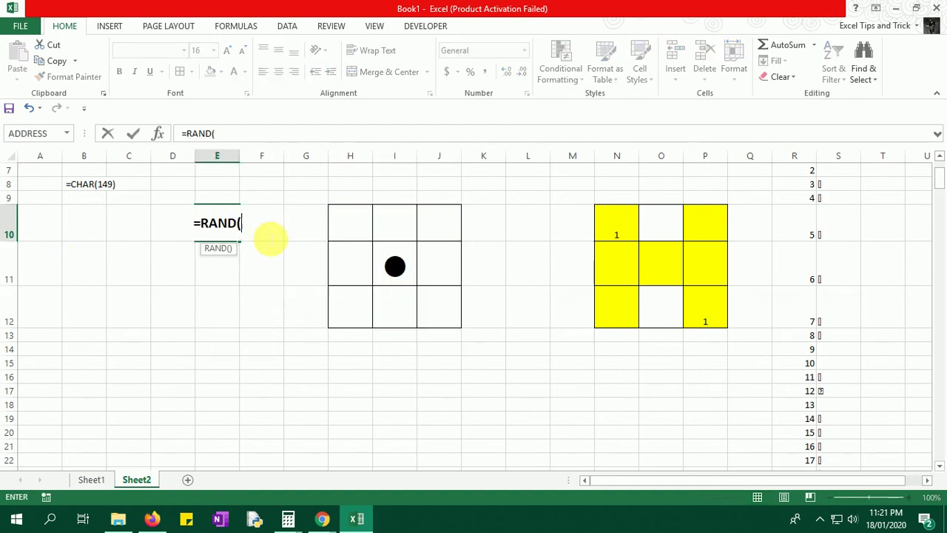
{"action": "key", "text": "BackSpace"}
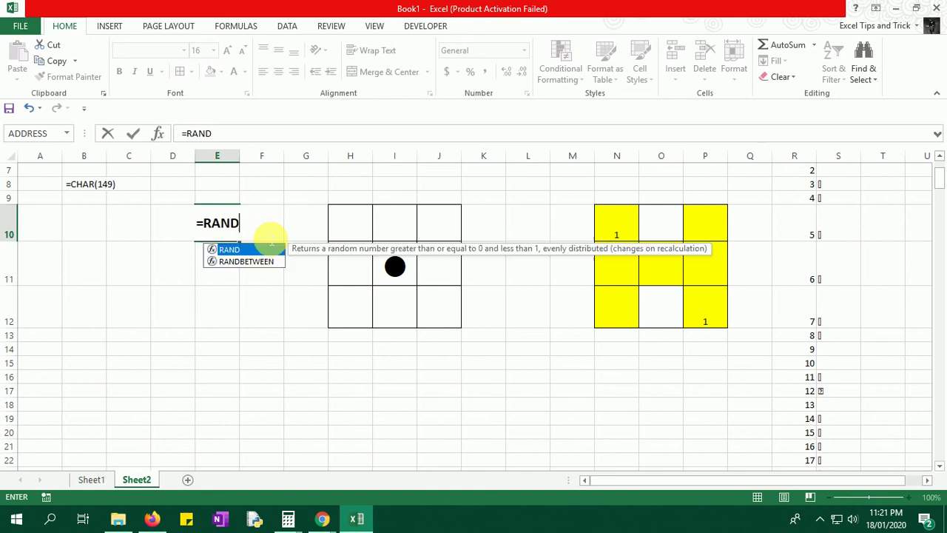
{"action": "type", "text": "bv"}
{"action": "key", "text": "Tab"}
{"action": "key", "text": "Left"}
{"action": "type", "text": "="}
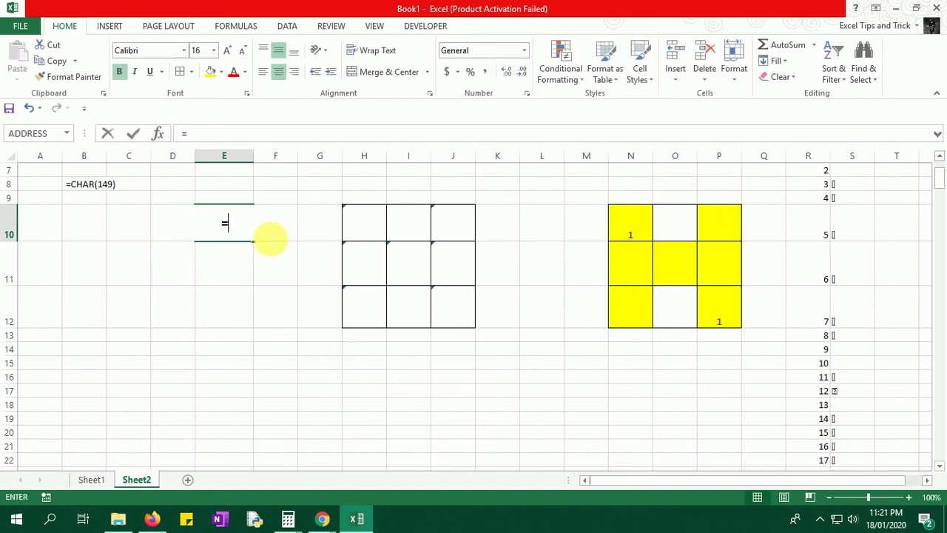
{"action": "type", "text": "ran"}
{"action": "key", "text": "Down"}
{"action": "key", "text": "Tab"}
{"action": "type", "text": "1"}
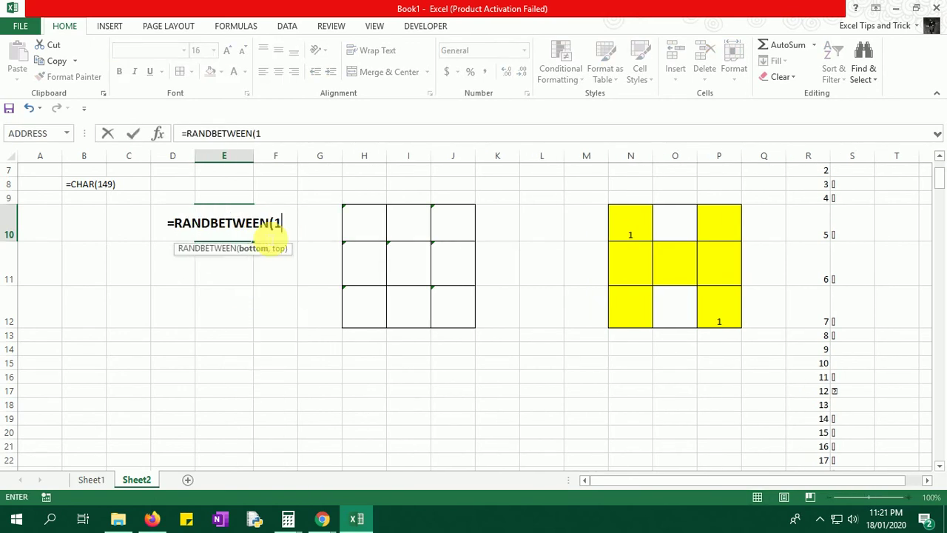
{"action": "type", "text": ",6)"}
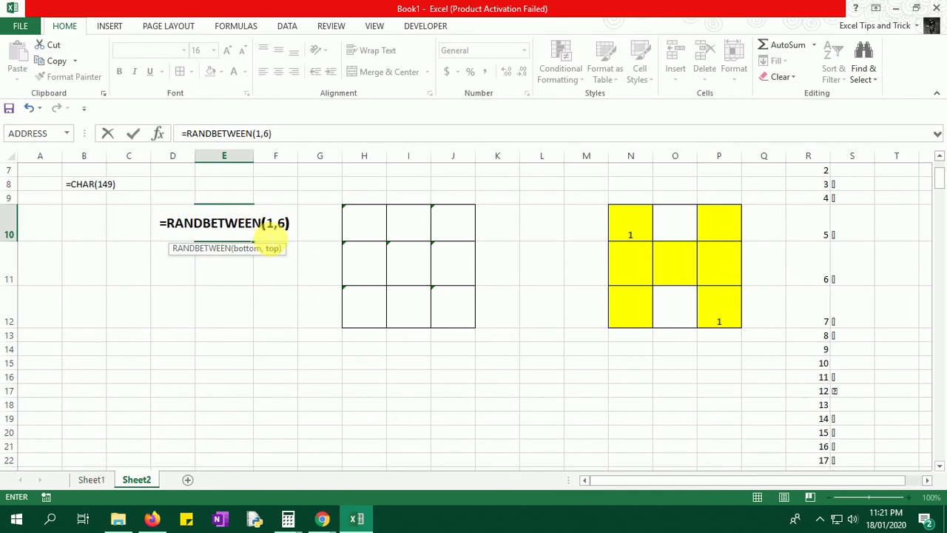
{"action": "key", "text": "Return"}
{"action": "key", "text": "Up"}
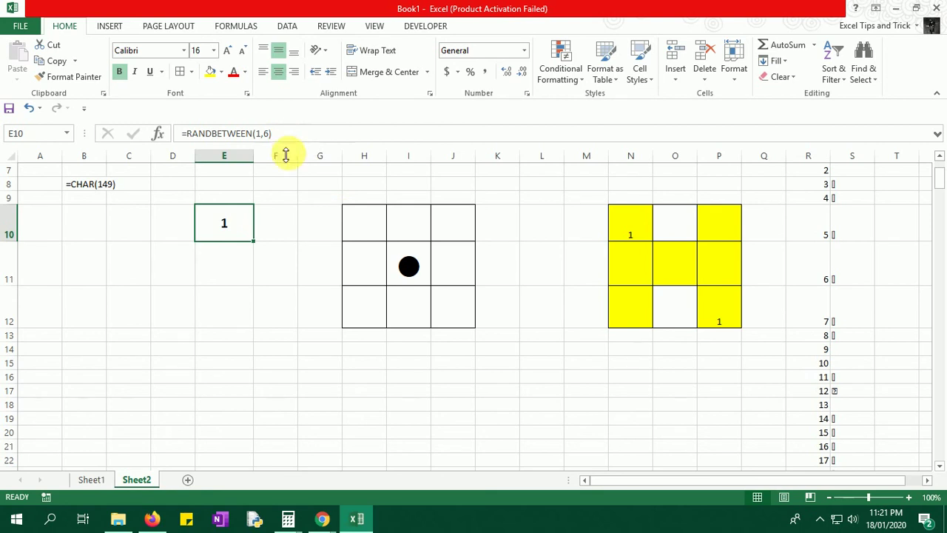
- Add an F9 note in B12, centred horizontally and vertically
{"action": "left_click", "coordinate": [79, 309]}
{"action": "type", "text": "F9"}
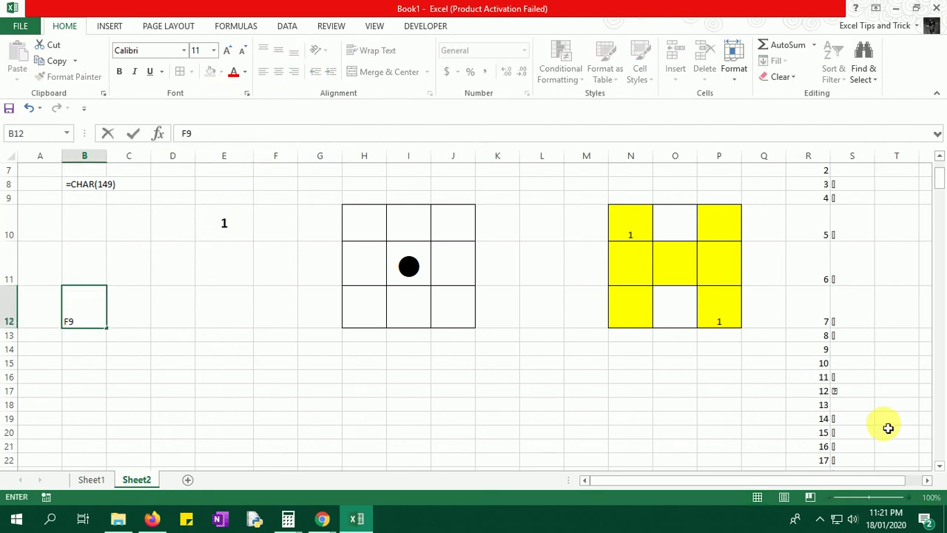
{"action": "key", "text": "ctrl+Return"}
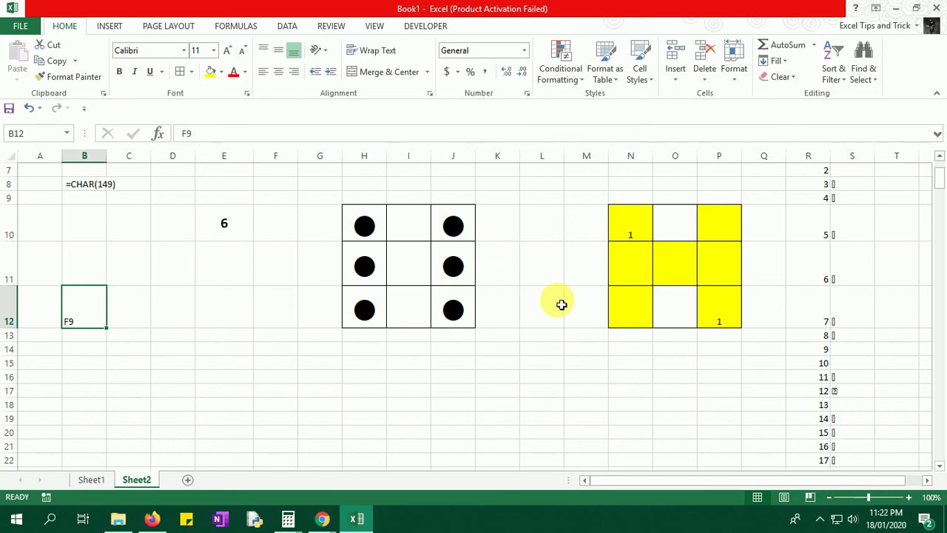
{"action": "left_click", "coordinate": [278, 49]}
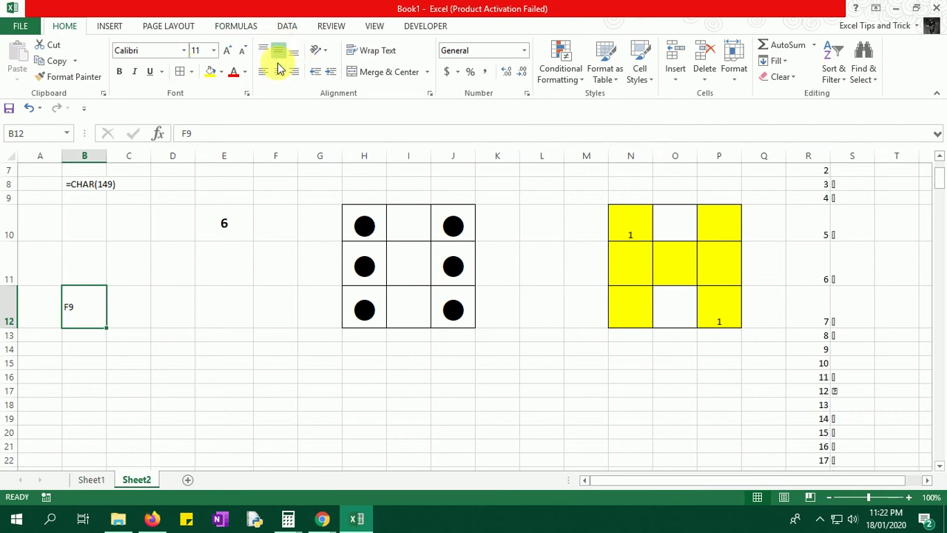
{"action": "left_click", "coordinate": [279, 71]}
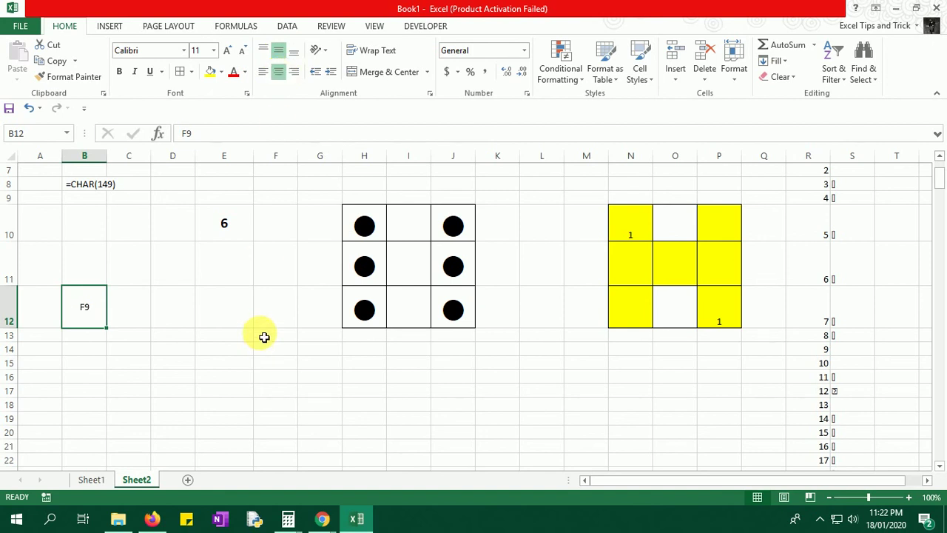
- Re-roll the die six times with F9
{"action": "key", "text": "F9"}
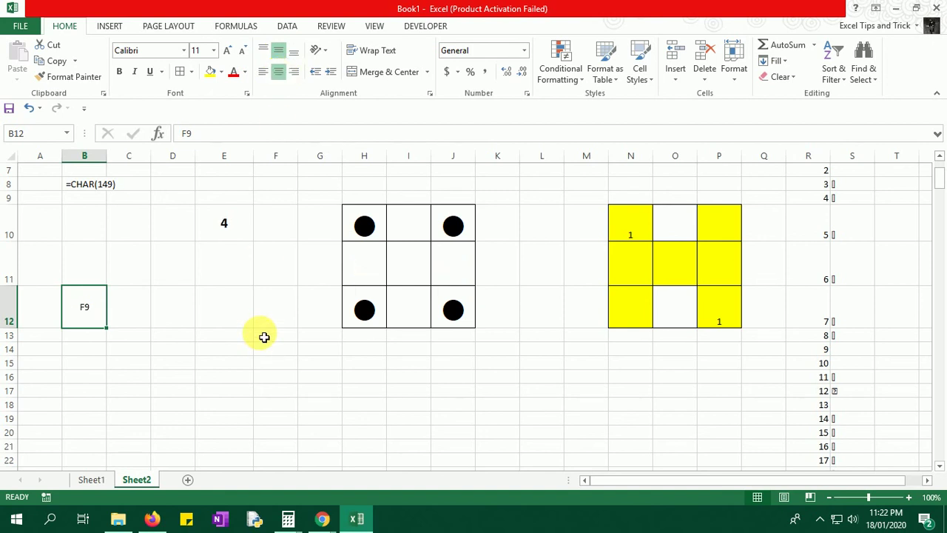
{"action": "key", "text": "F9"}
{"action": "key", "text": "F9"}
{"action": "key", "text": "F9"}
{"action": "key", "text": "F9"}
{"action": "key", "text": "F9"}
{"action": "key", "text": "F9"}
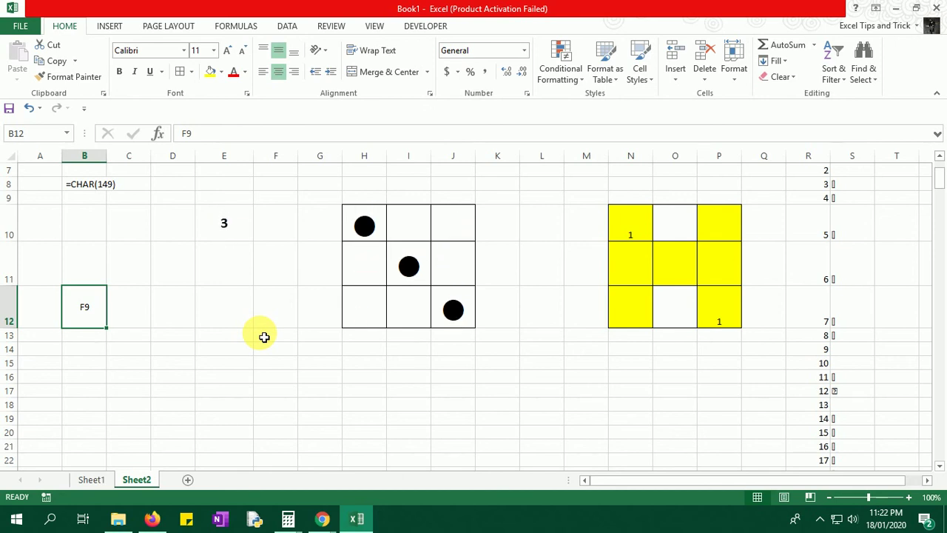
{"action": "key", "text": "F9"}
{"action": "key", "text": "F9"}
{"action": "key", "text": "F9"}
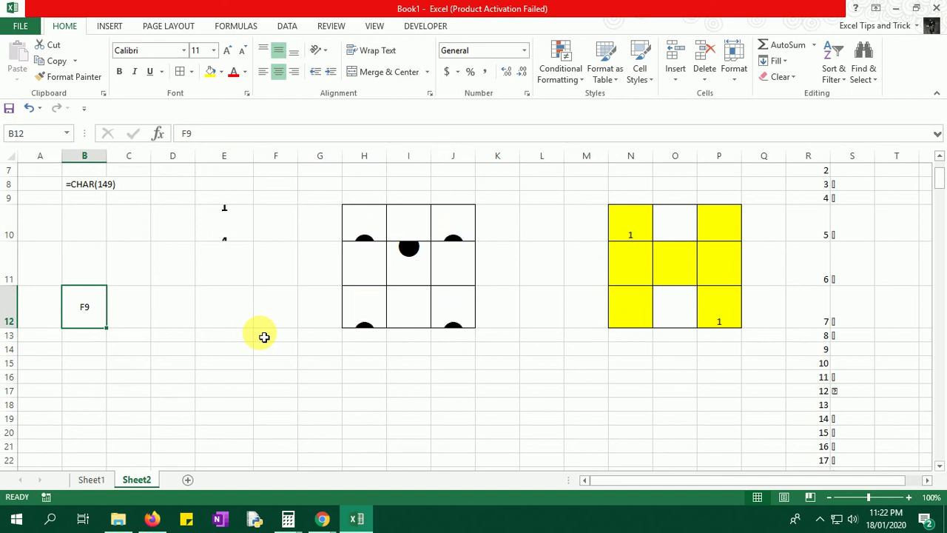
{"action": "key", "text": "F9"}
{"action": "key", "text": "F9"}
{"action": "key", "text": "F9"}
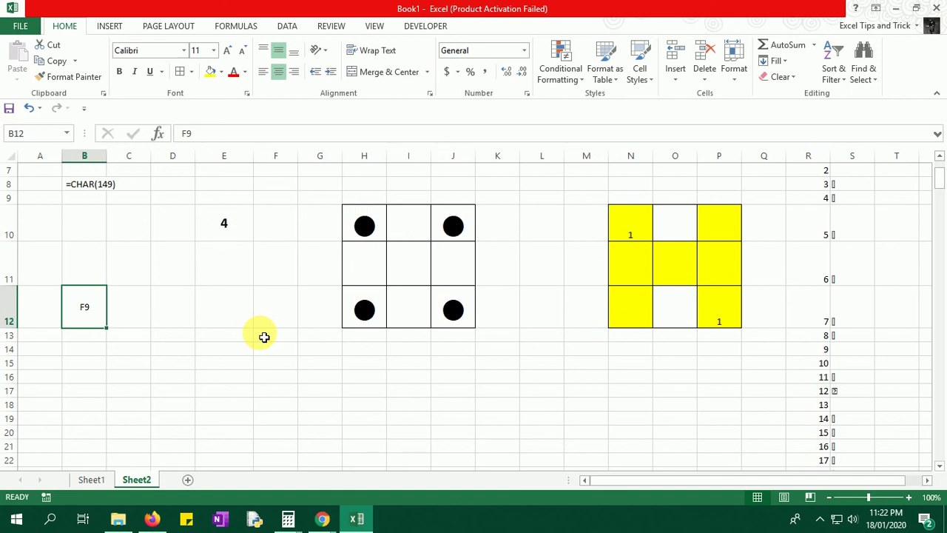
{"action": "key", "text": "F9"}
{"action": "key", "text": "F9"}
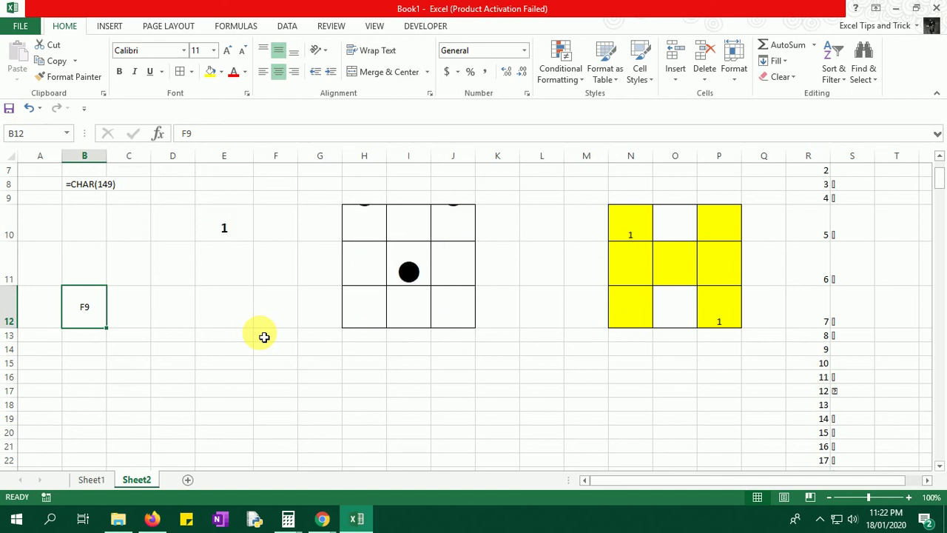
{"action": "key", "text": "F9"}
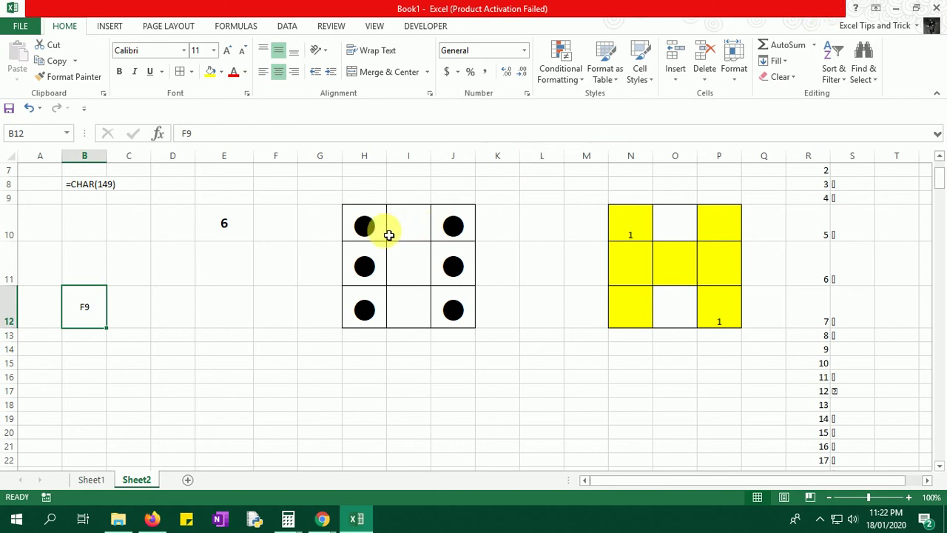
{"action": "left_click", "coordinate": [364, 226]}
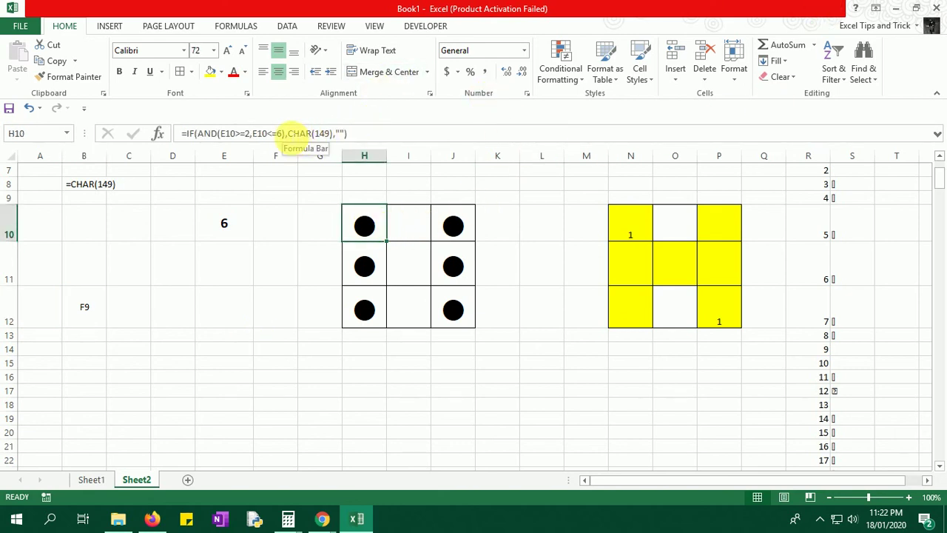
{"action": "left_click_drag", "start_coordinate": [288, 133], "coordinate": [330, 133]}
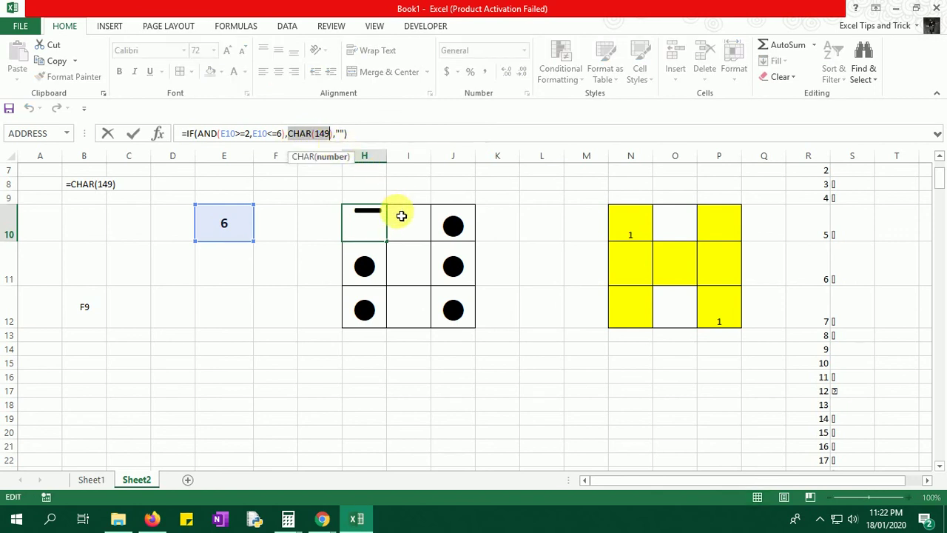
{"action": "key", "text": "Escape"}
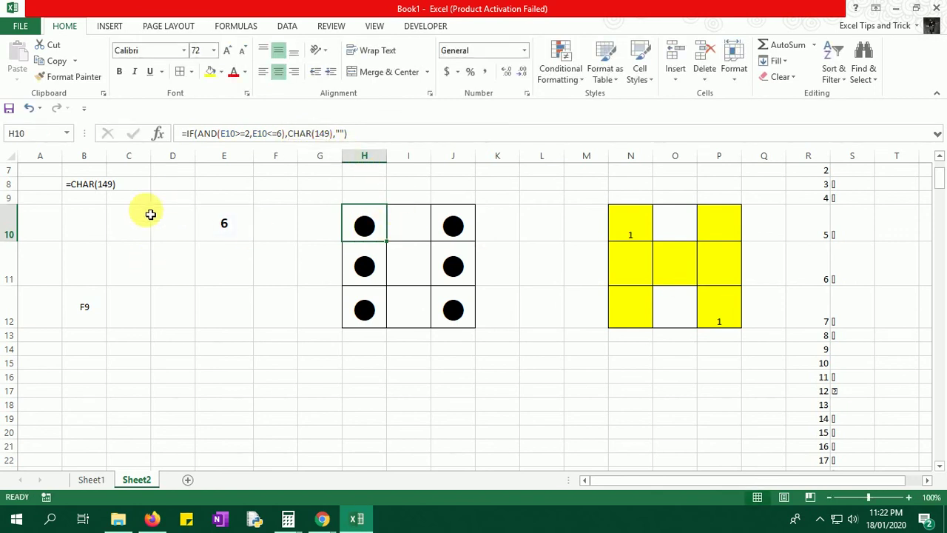
- Enter =CHAR(149) in C11 to show a bullet, centred in both directions
{"action": "left_click", "coordinate": [127, 268]}
{"action": "type", "text": "="}
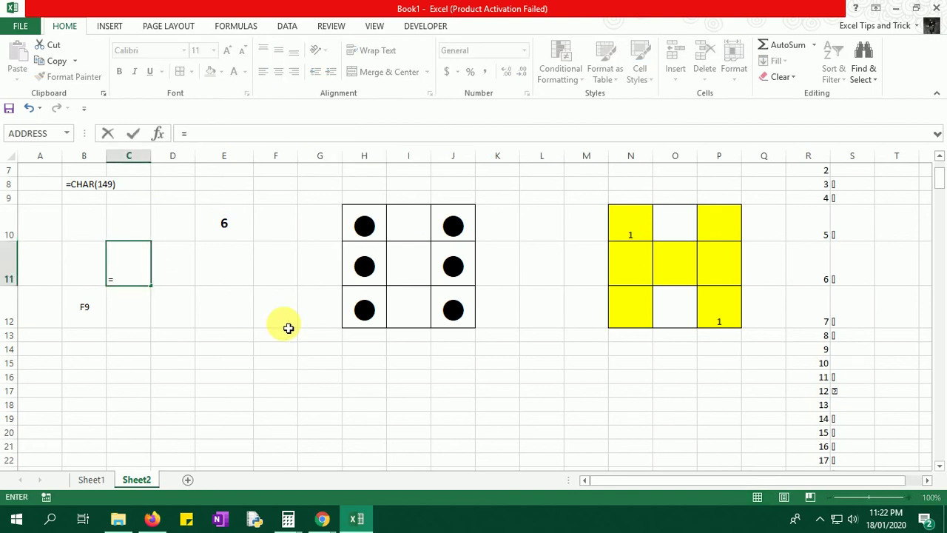
{"action": "type", "text": "ch"}
{"action": "key", "text": "Tab"}
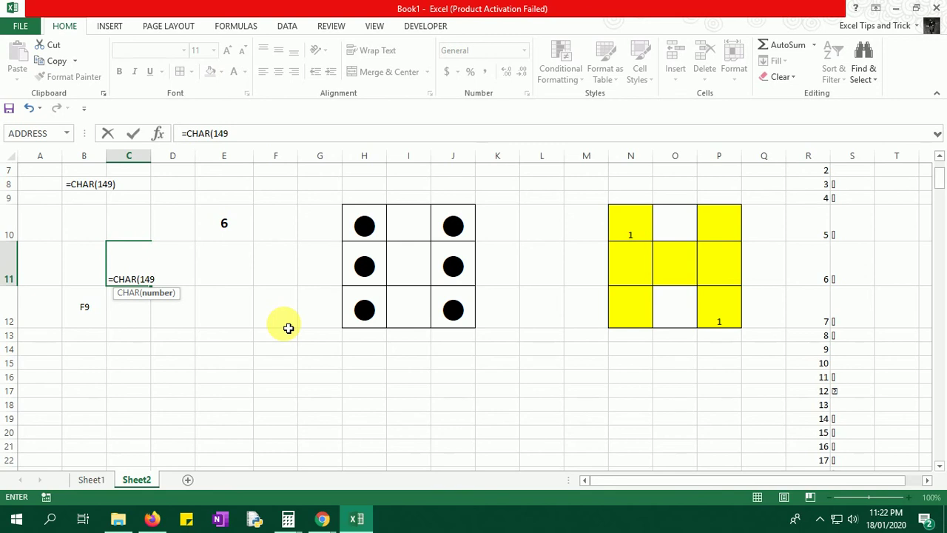
{"action": "type", "text": ")"}
{"action": "key", "text": "Return"}
{"action": "key", "text": "Up"}
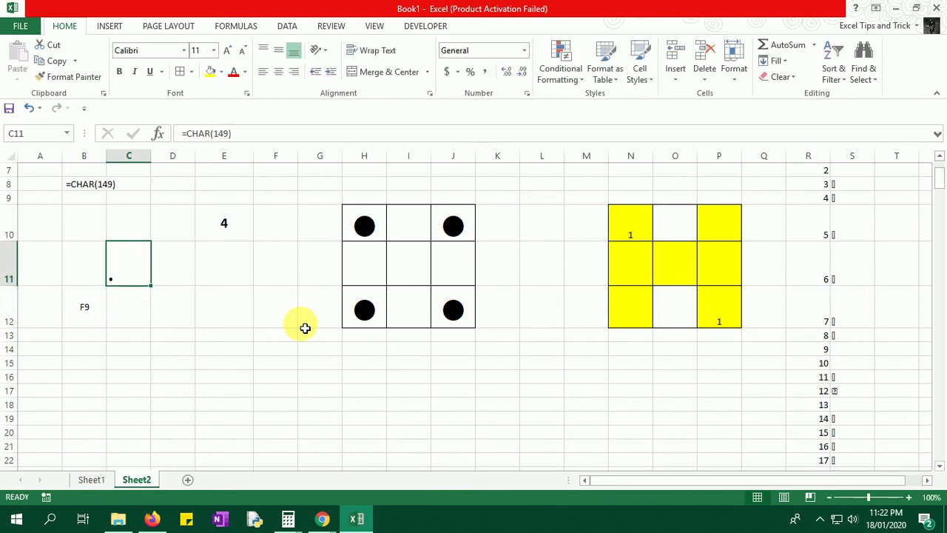
{"action": "left_click", "coordinate": [280, 71]}
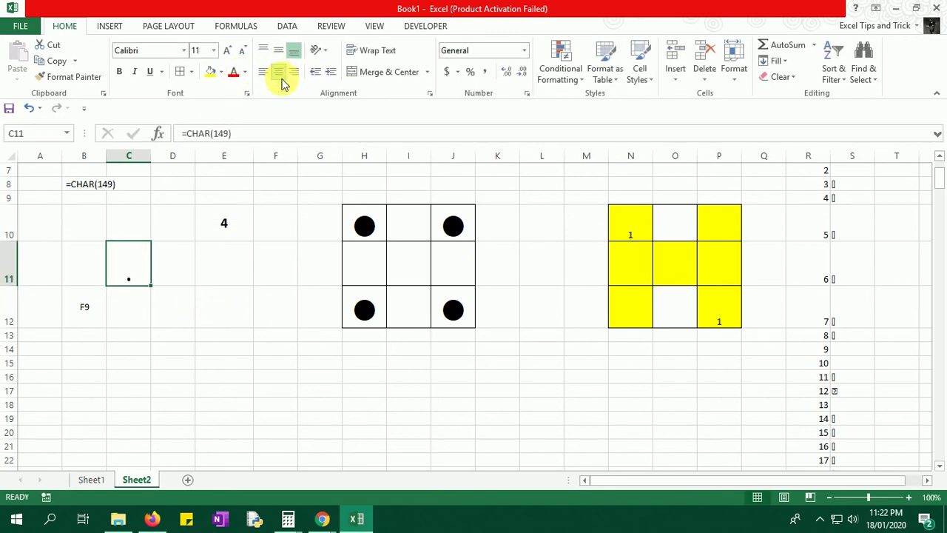
{"action": "left_click", "coordinate": [278, 49]}
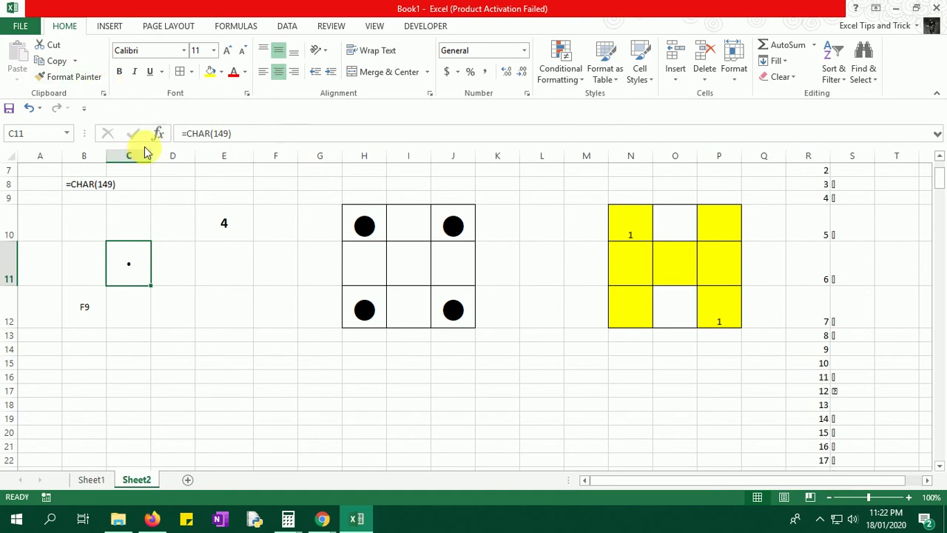
- Paste C11 over itself as values and number formats
{"action": "key", "text": "ctrl+c"}
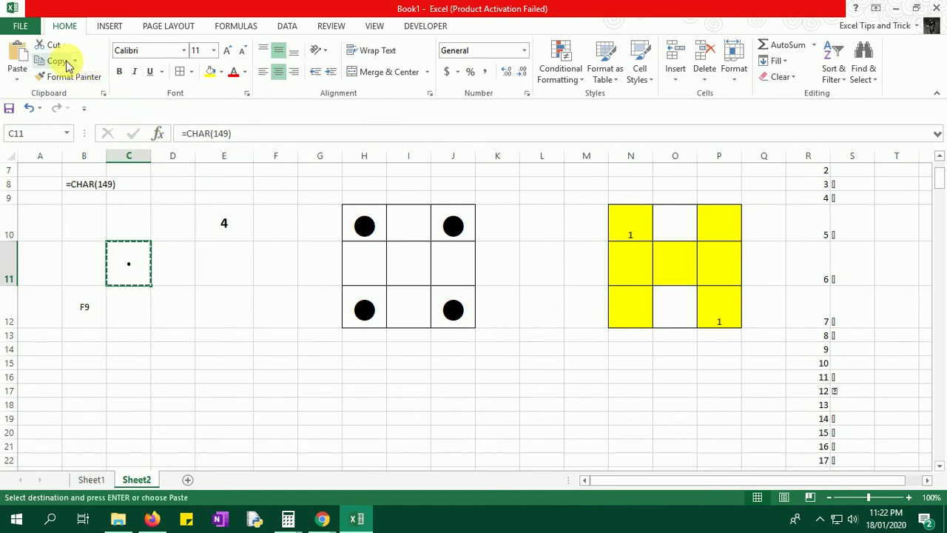
{"action": "left_click", "coordinate": [75, 61]}
{"action": "left_click", "coordinate": [82, 74]}
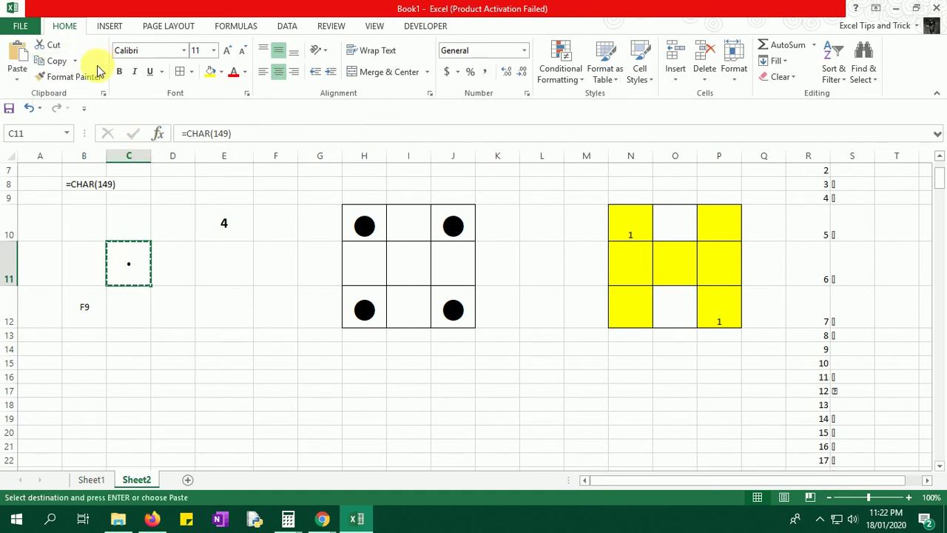
{"action": "left_click", "coordinate": [17, 74]}
{"action": "left_click", "coordinate": [54, 227]}
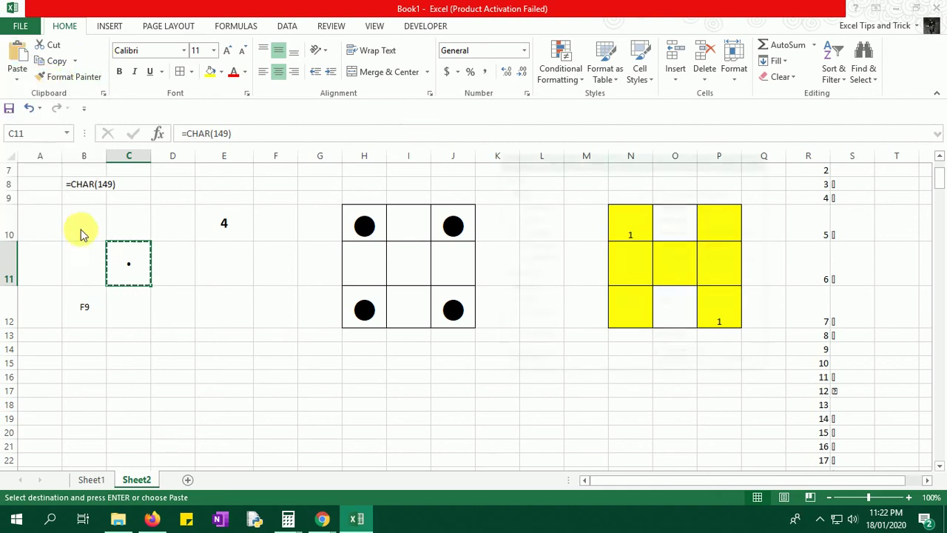
{"action": "left_click", "coordinate": [657, 245]}
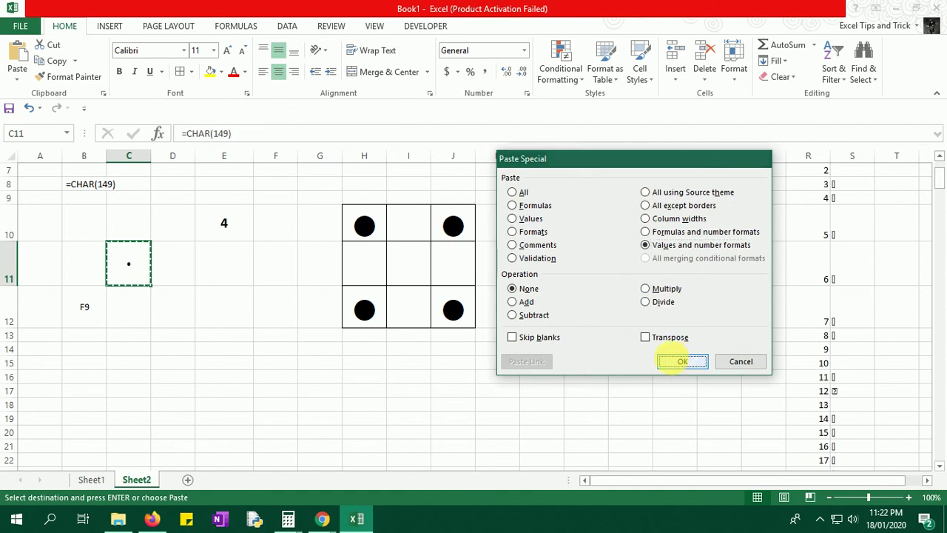
{"action": "left_click", "coordinate": [682, 361]}
{"action": "left_click", "coordinate": [232, 348]}
{"action": "left_click", "coordinate": [142, 278]}
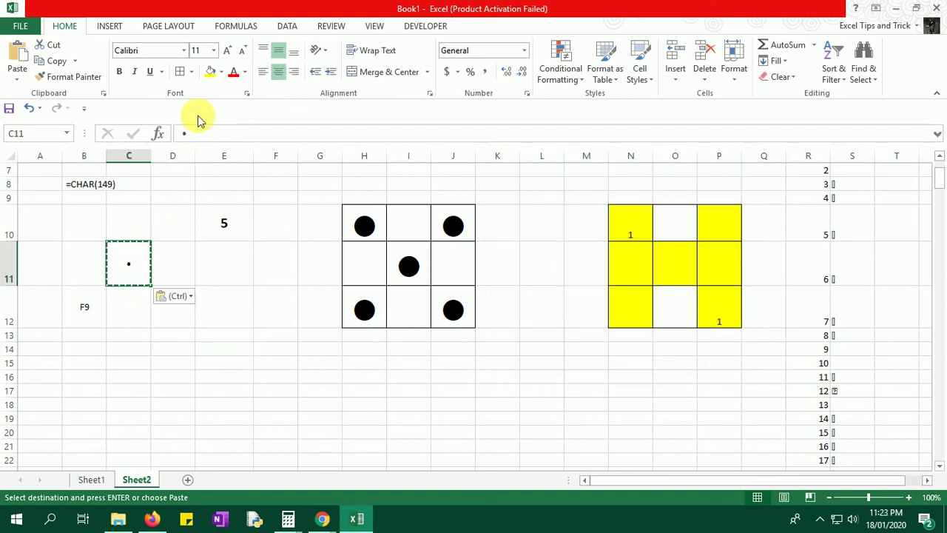
{"action": "key", "text": "Escape"}
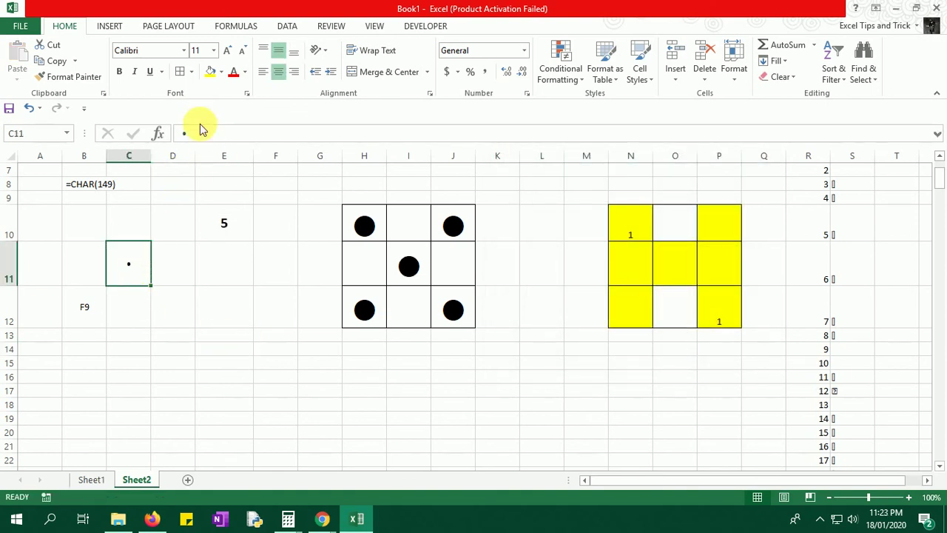
- Copy the bullet character from the formula bar and select the dice grid H10:J12
{"action": "left_click_drag", "start_coordinate": [207, 133], "coordinate": [185, 134]}
{"action": "key", "text": "ctrl+c"}
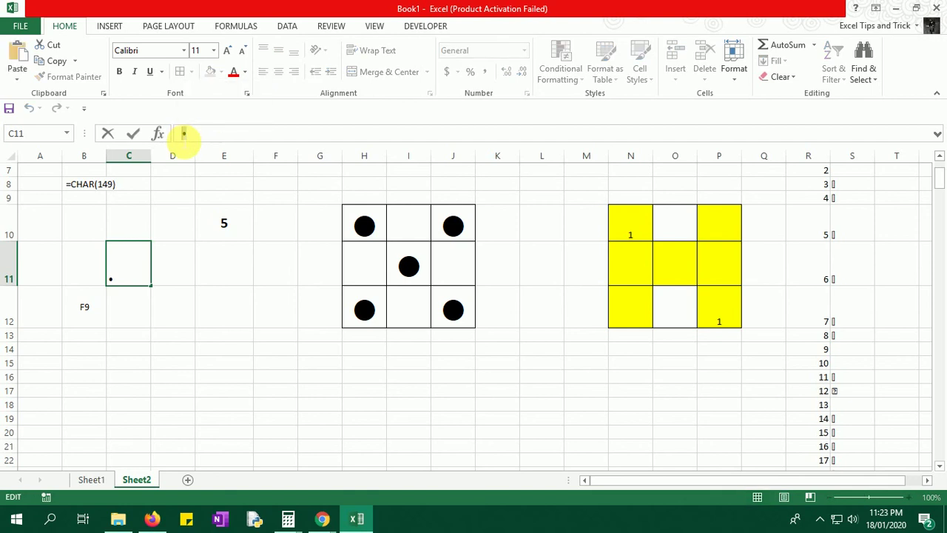
{"action": "left_click_drag", "start_coordinate": [351, 221], "coordinate": [447, 316]}
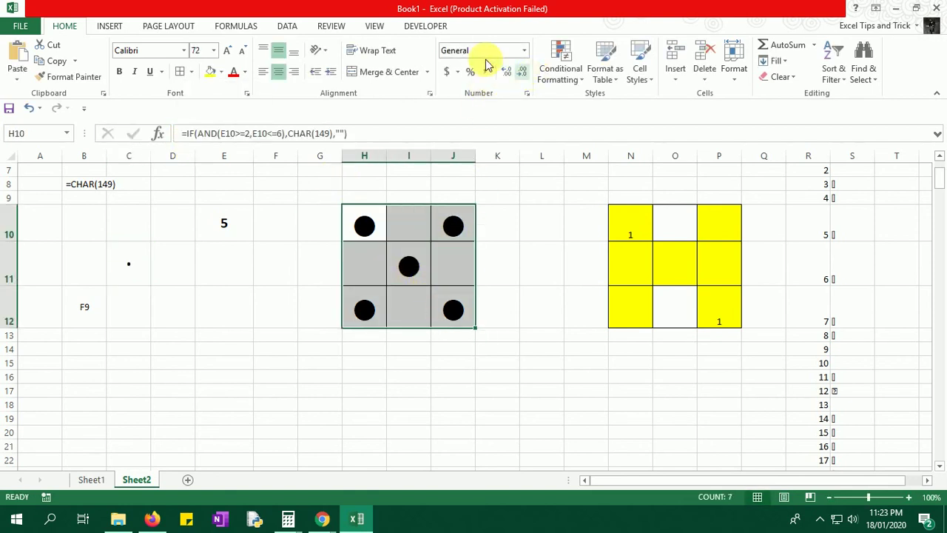
{"action": "left_click", "coordinate": [571, 81]}
- Create a new conditional formatting rule for cells containing the specific text •
{"action": "mouse_move", "coordinate": [570, 100]}
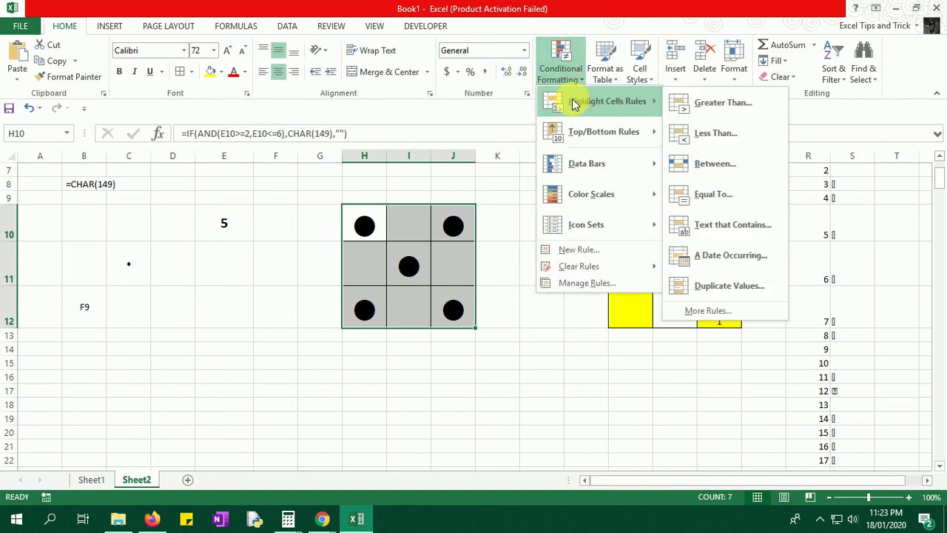
{"action": "left_click", "coordinate": [580, 285]}
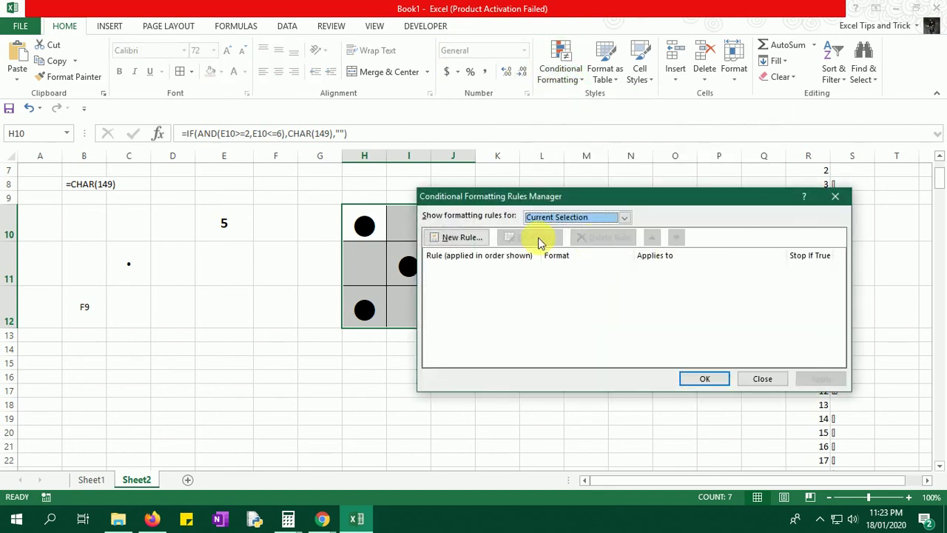
{"action": "left_click", "coordinate": [476, 239]}
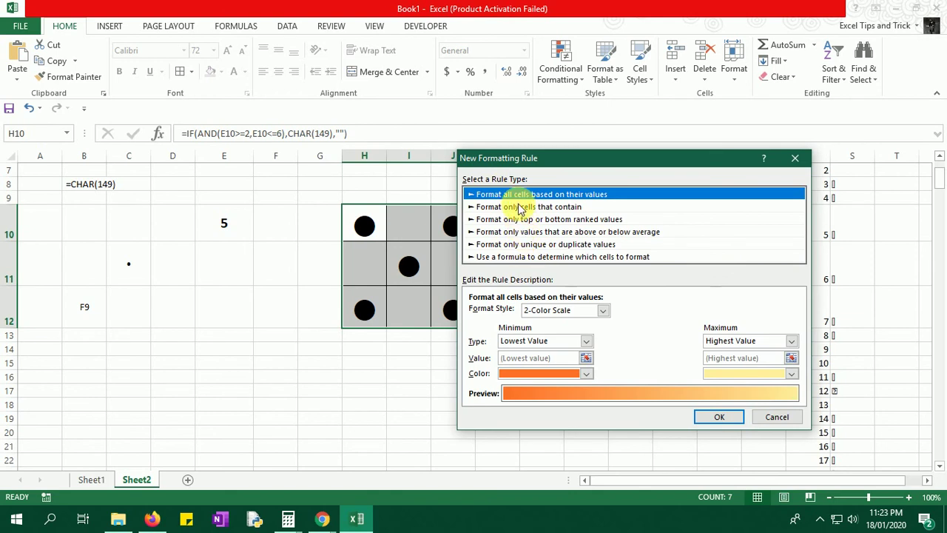
{"action": "left_click", "coordinate": [522, 207]}
{"action": "left_click", "coordinate": [539, 313]}
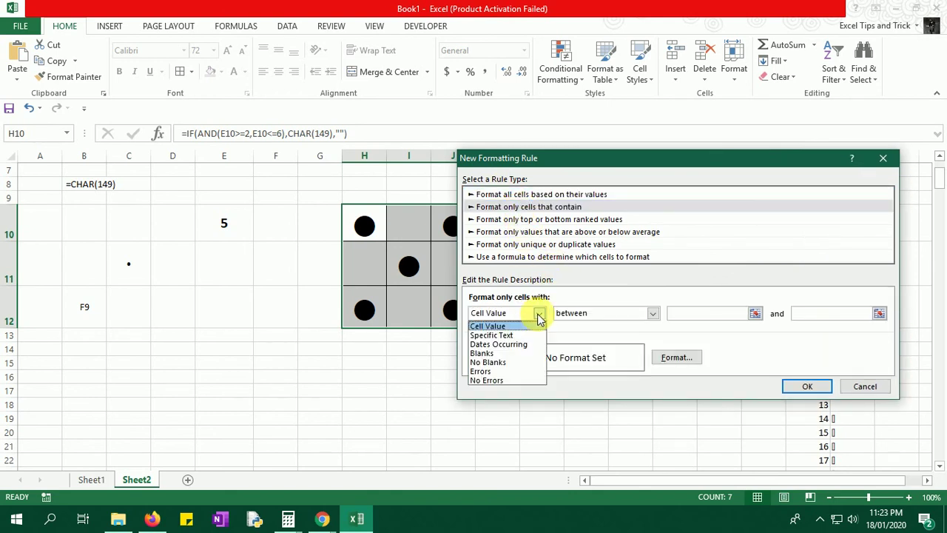
{"action": "left_click", "coordinate": [492, 335]}
{"action": "left_click", "coordinate": [659, 315]}
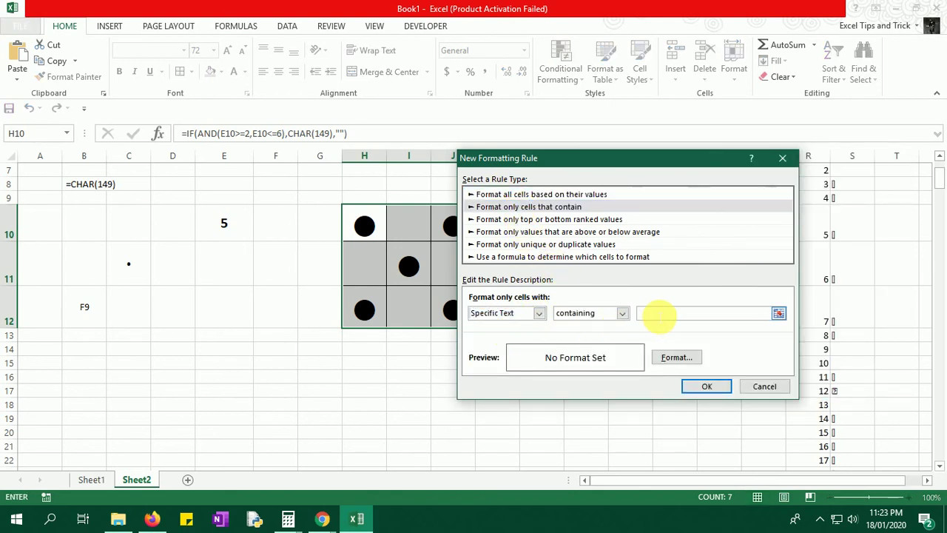
{"action": "type", "text": "•"}
- Give the bullet rule a green fill and apply it to the grid
{"action": "left_click", "coordinate": [676, 356]}
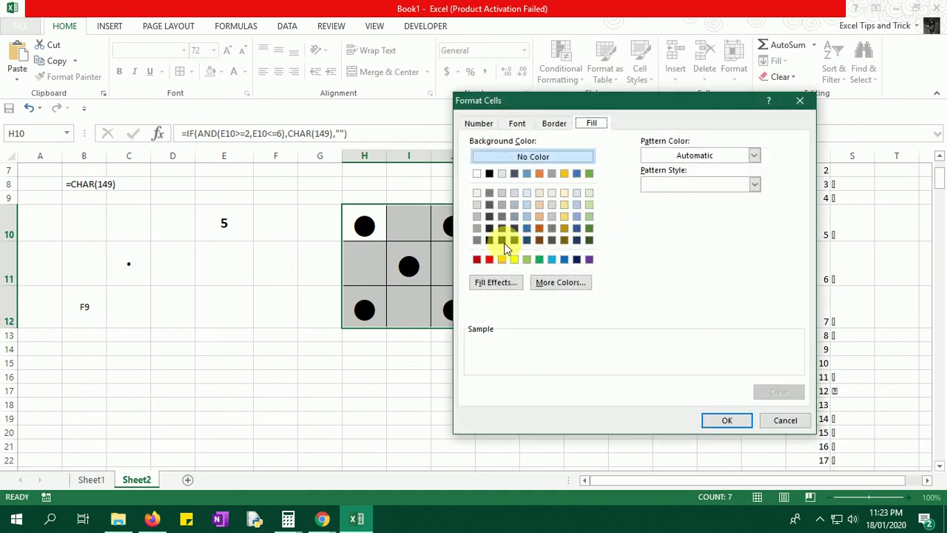
{"action": "left_click", "coordinate": [538, 259]}
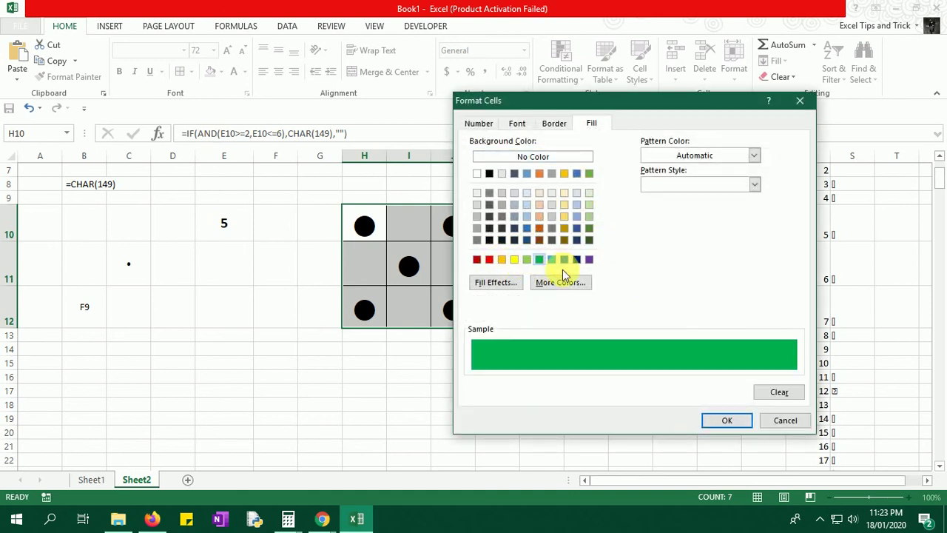
{"action": "left_click", "coordinate": [721, 421]}
{"action": "left_click", "coordinate": [718, 387]}
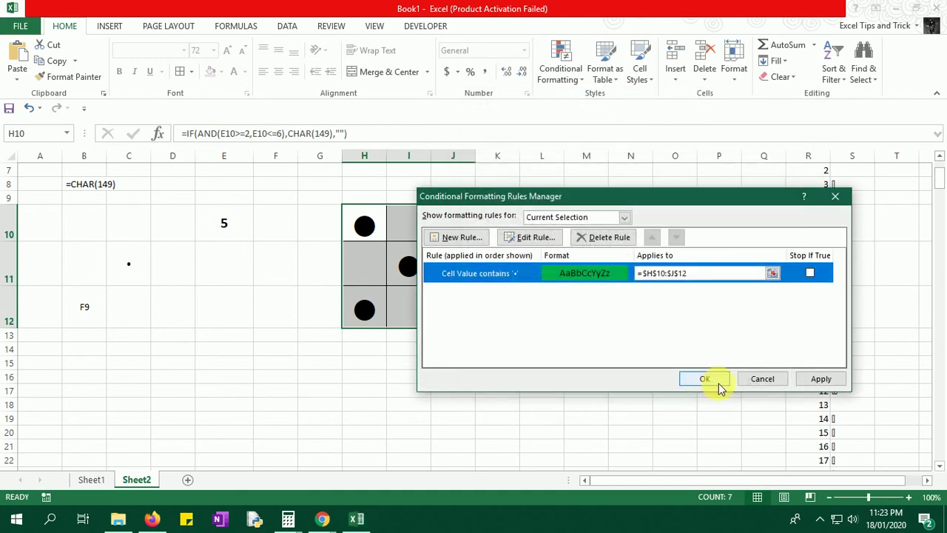
{"action": "left_click", "coordinate": [720, 387]}
{"action": "left_click", "coordinate": [511, 277]}
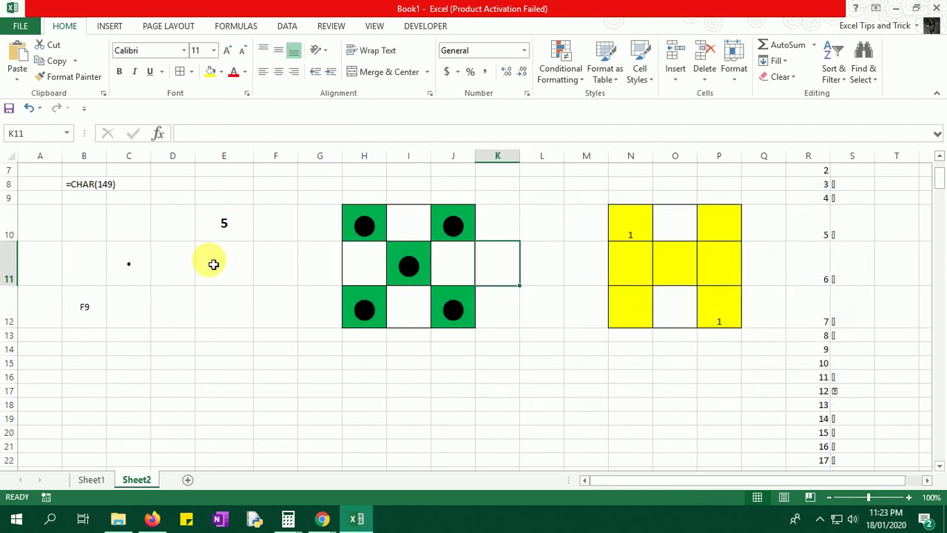
- Re-roll the die eight times with F9, watching the green dots move
{"action": "key", "text": "F9"}
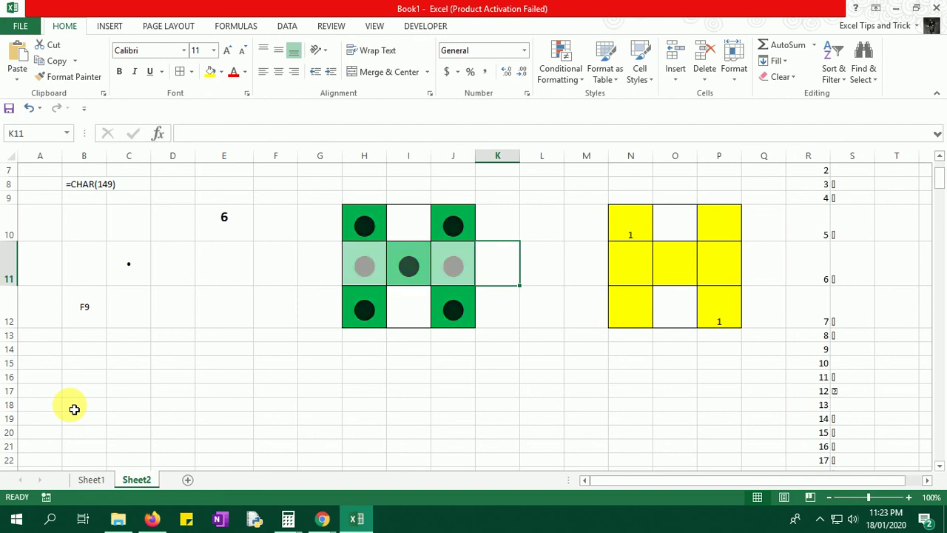
{"action": "key", "text": "F9"}
{"action": "key", "text": "F9"}
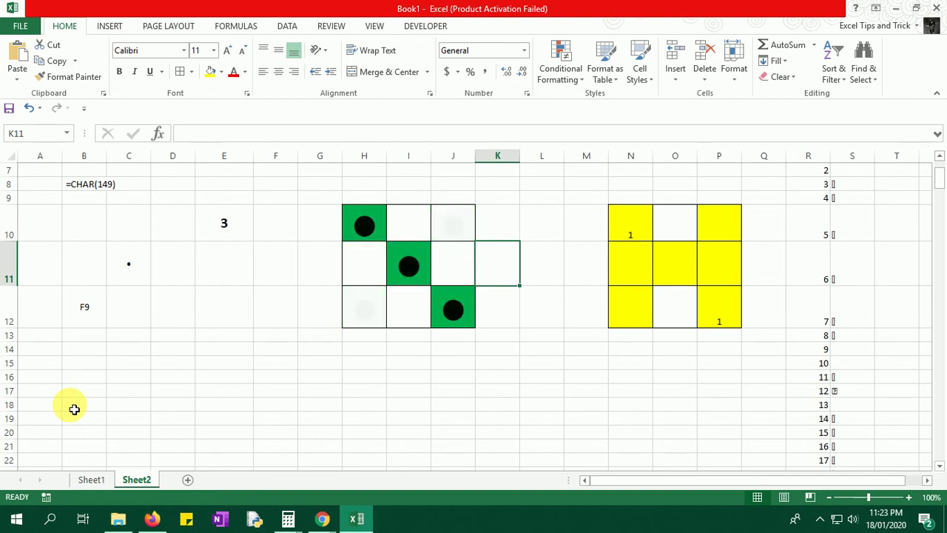
{"action": "key", "text": "F9"}
{"action": "key", "text": "F9"}
{"action": "key", "text": "F9"}
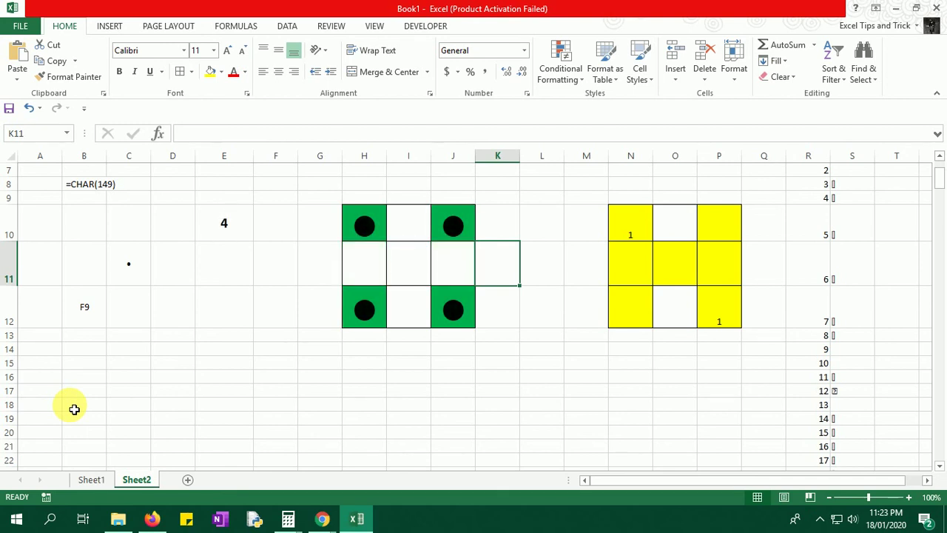
{"action": "key", "text": "F9"}
{"action": "key", "text": "F9"}
{"action": "key", "text": "F9"}
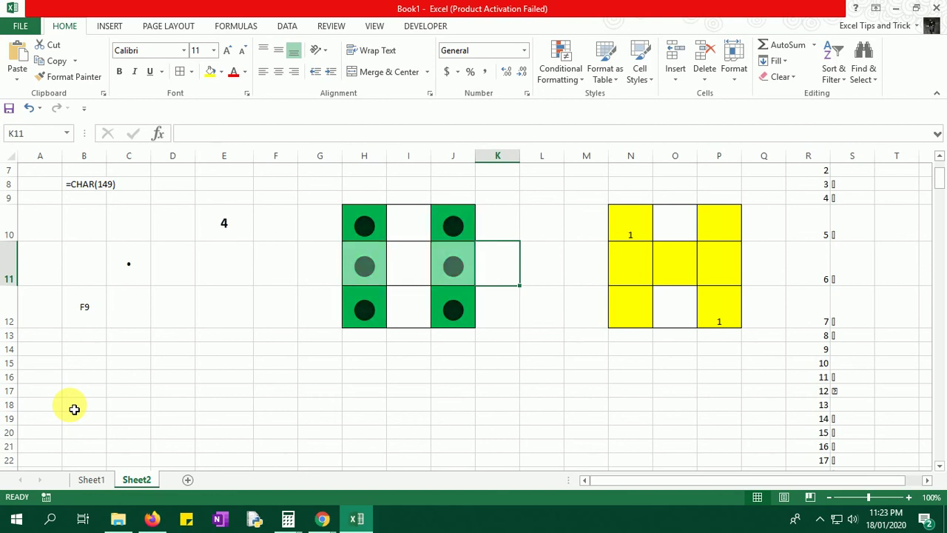
{"action": "key", "text": "F9"}
{"action": "key", "text": "F9"}
{"action": "key", "text": "F9"}
{"action": "key", "text": "F9"}
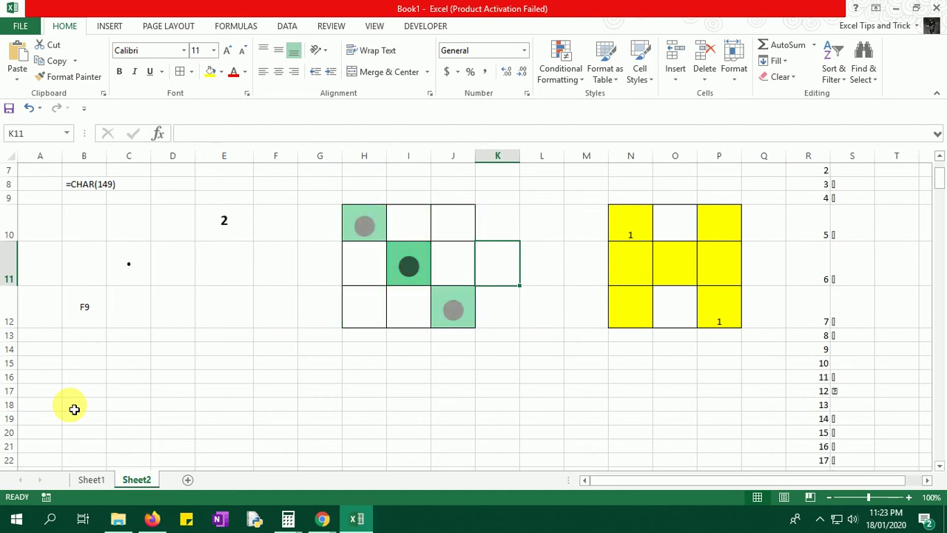
{"action": "key", "text": "F9"}
{"action": "key", "text": "F9"}
{"action": "key", "text": "F9"}
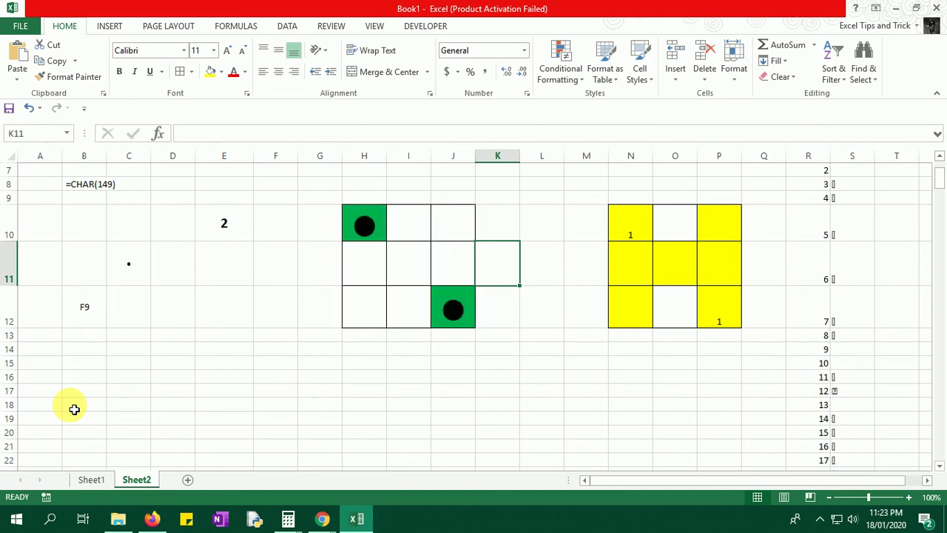
{"action": "key", "text": "F9"}
{"action": "key", "text": "F9"}
{"action": "key", "text": "F9"}
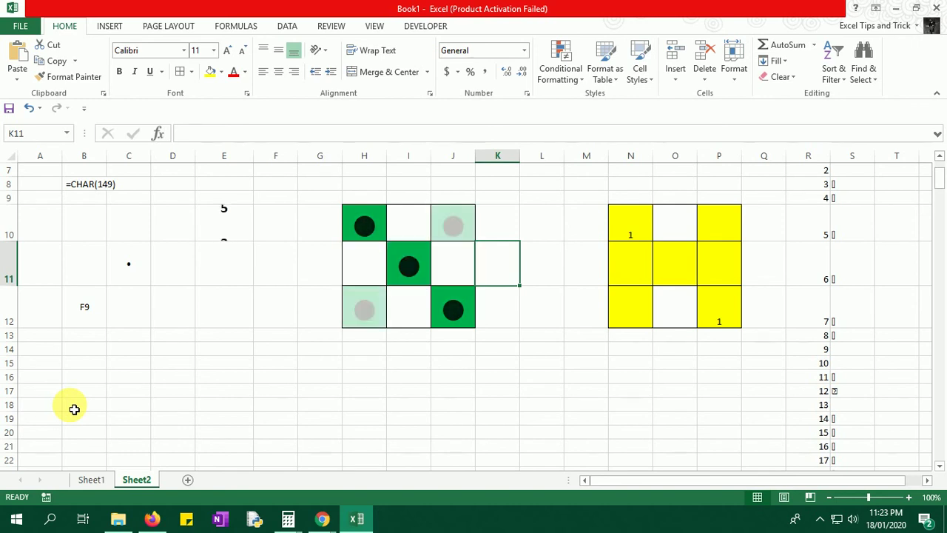
{"action": "key", "text": "F9"}
{"action": "key", "text": "F9"}
{"action": "key", "text": "F9"}
{"action": "key", "text": "F9"}
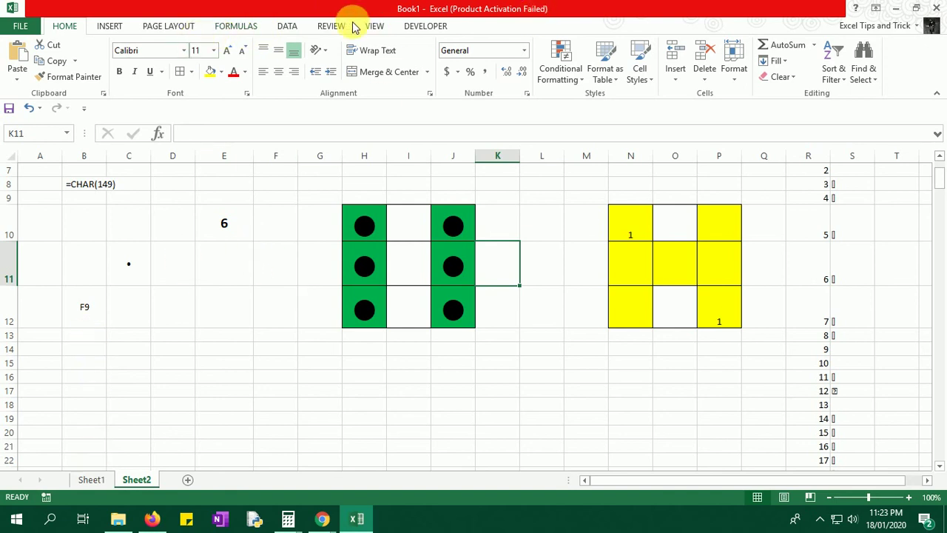
- Set Calculation Options to Automatic repeatedly, recalculating until the die rolls 1
{"action": "left_click", "coordinate": [237, 26]}
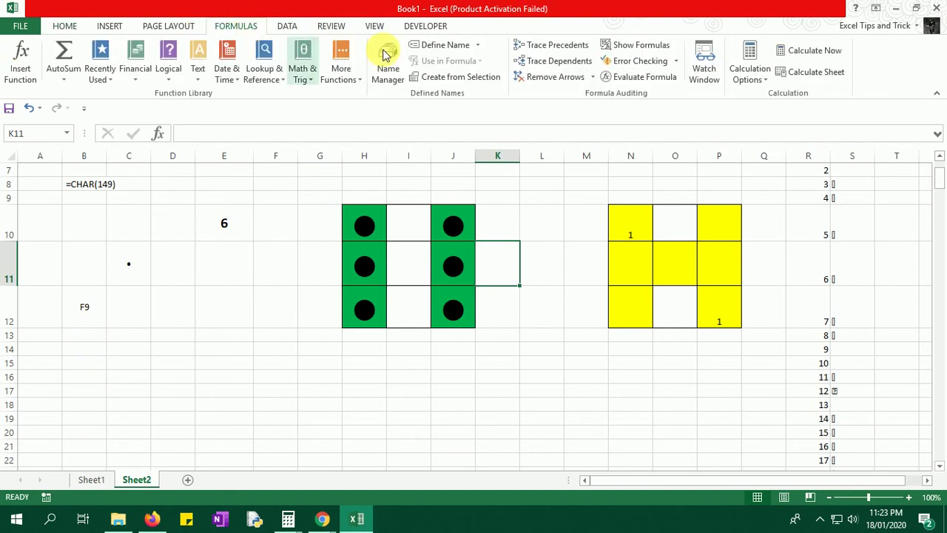
{"action": "left_click", "coordinate": [750, 80]}
{"action": "left_click", "coordinate": [757, 94]}
{"action": "left_click", "coordinate": [750, 74]}
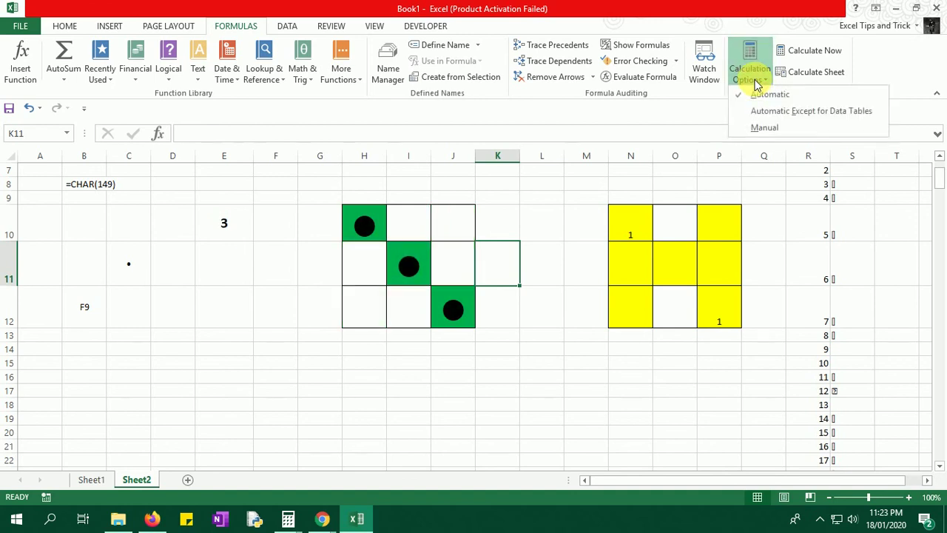
{"action": "left_click", "coordinate": [756, 95]}
{"action": "left_click", "coordinate": [750, 77]}
{"action": "left_click", "coordinate": [759, 95]}
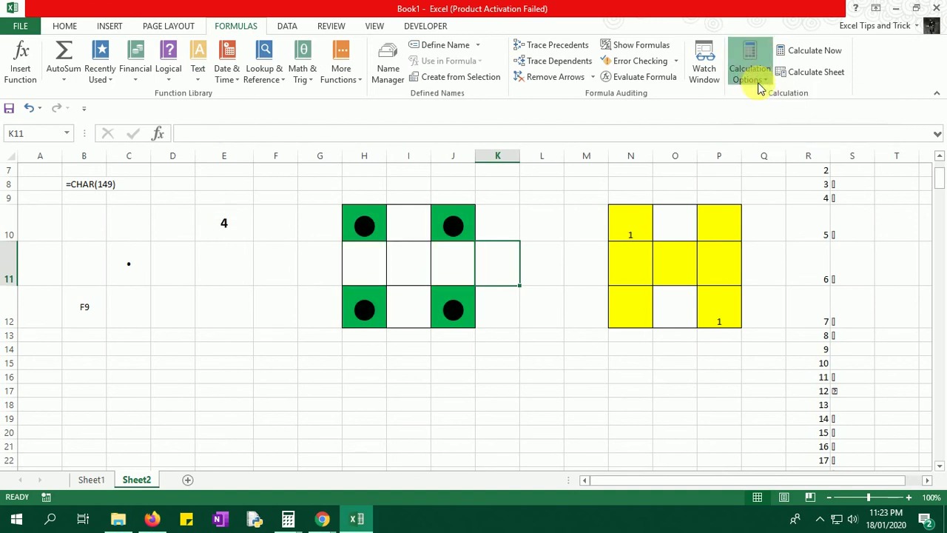
{"action": "left_click", "coordinate": [752, 78]}
{"action": "left_click", "coordinate": [762, 96]}
{"action": "left_click", "coordinate": [750, 77]}
{"action": "left_click", "coordinate": [762, 96]}
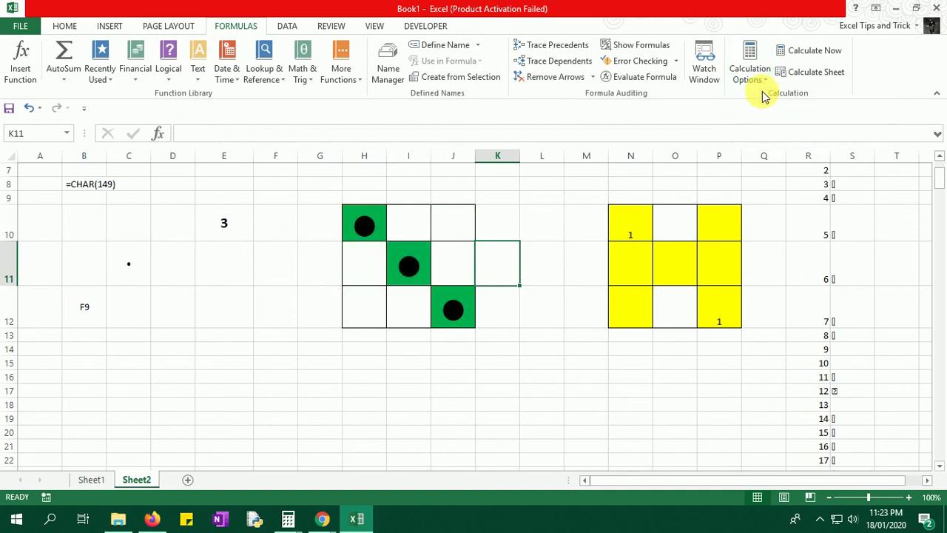
{"action": "left_click", "coordinate": [754, 77]}
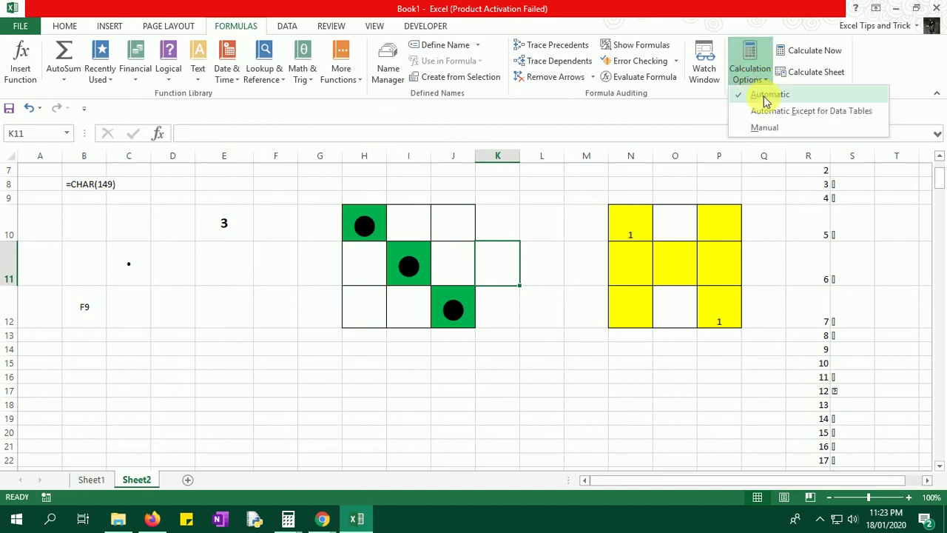
{"action": "left_click", "coordinate": [764, 96]}
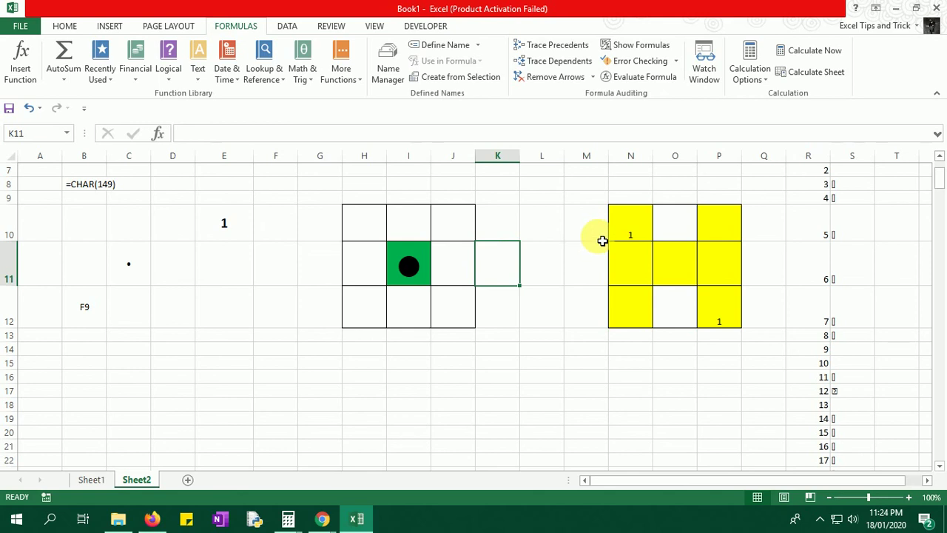
- Inspect the formulas in N10, H10, E10 and I11, leaving I11 unchanged
{"action": "left_click", "coordinate": [638, 231]}
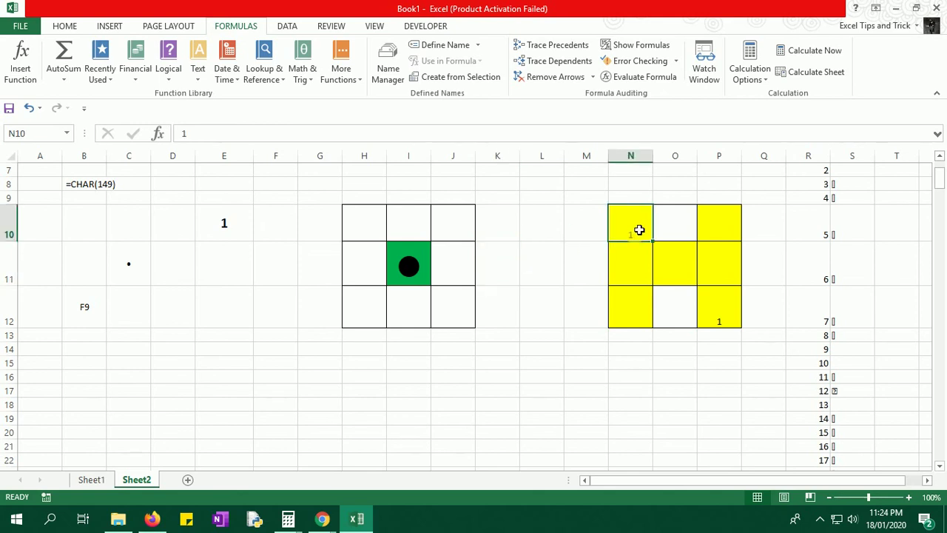
{"action": "left_click", "coordinate": [363, 226]}
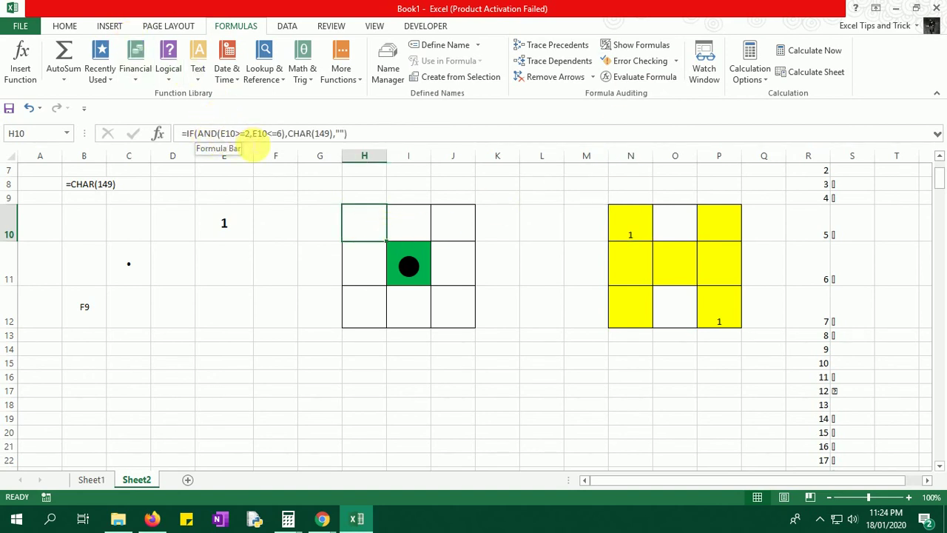
{"action": "left_click", "coordinate": [217, 226]}
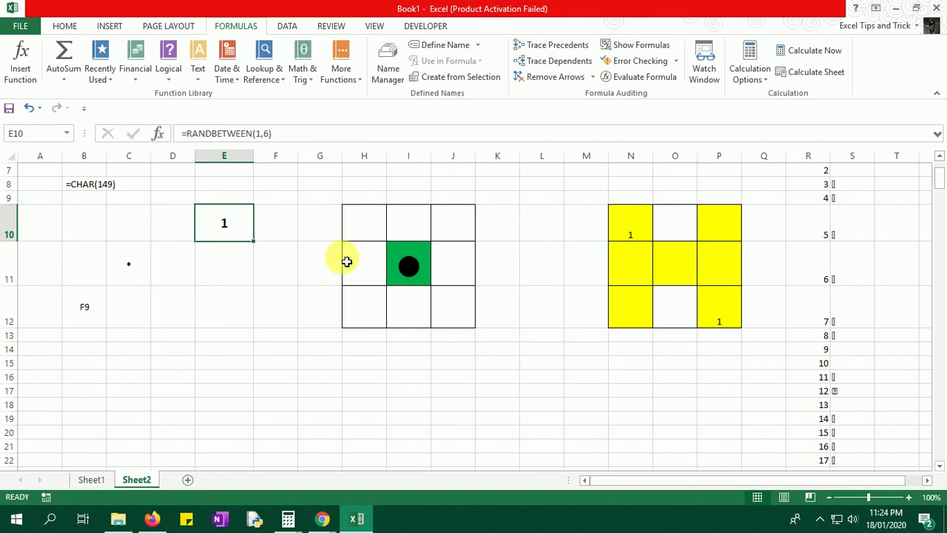
{"action": "left_click", "coordinate": [416, 268]}
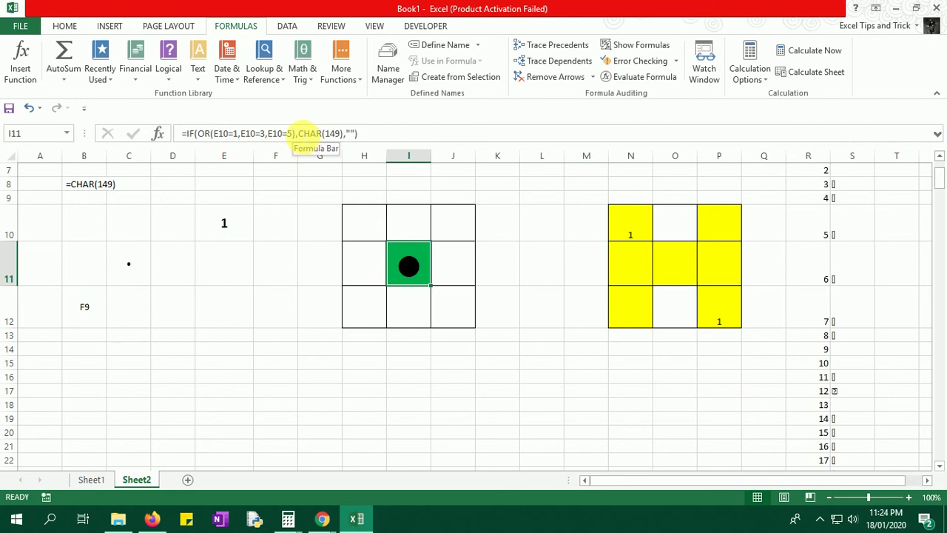
{"action": "left_click_drag", "start_coordinate": [295, 133], "coordinate": [343, 133]}
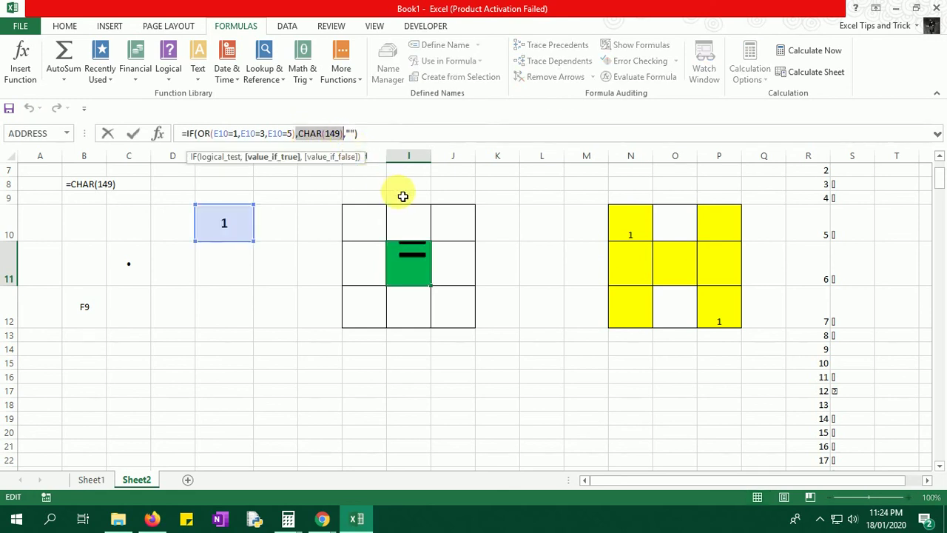
{"action": "key", "text": "Escape"}
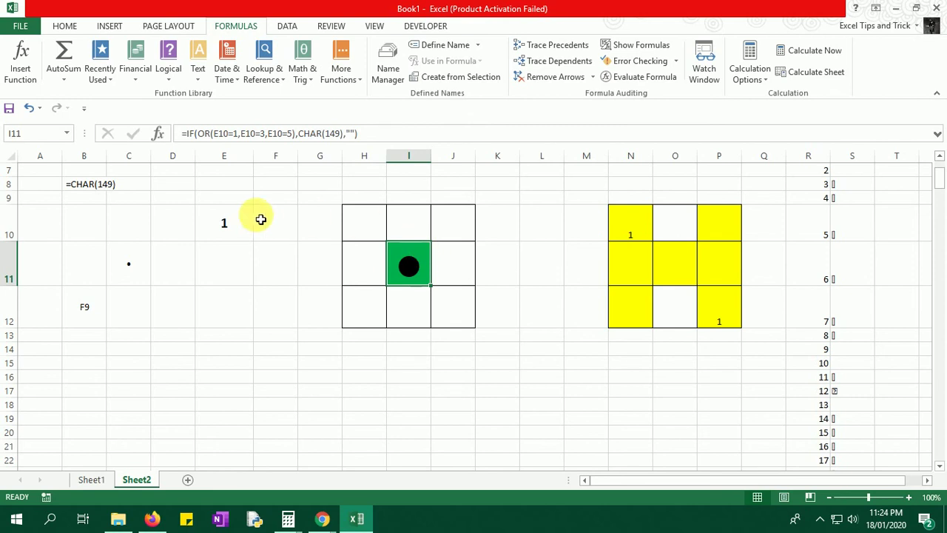
- Re-roll the die in E10 with F9 to get 5, then check H10
{"action": "left_click", "coordinate": [245, 220]}
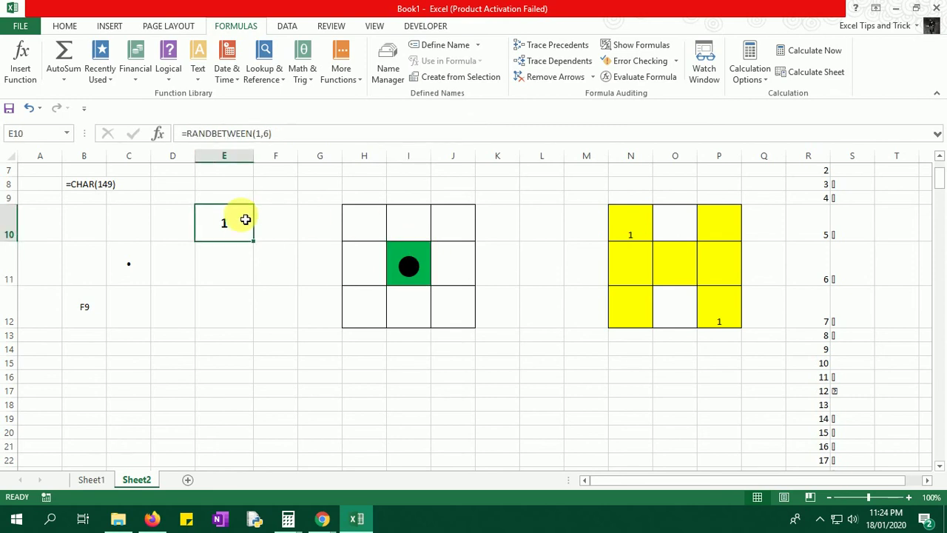
{"action": "key", "text": "F9"}
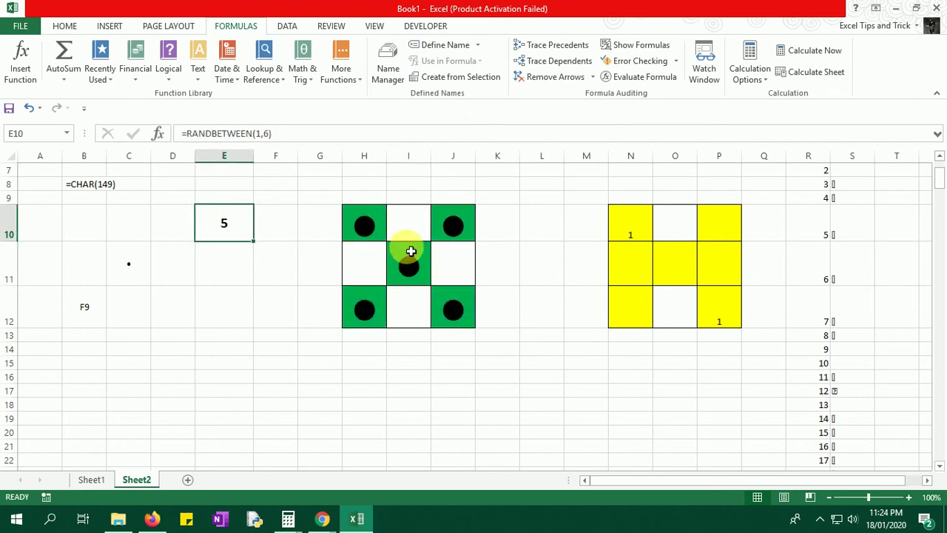
{"action": "left_click", "coordinate": [372, 227]}
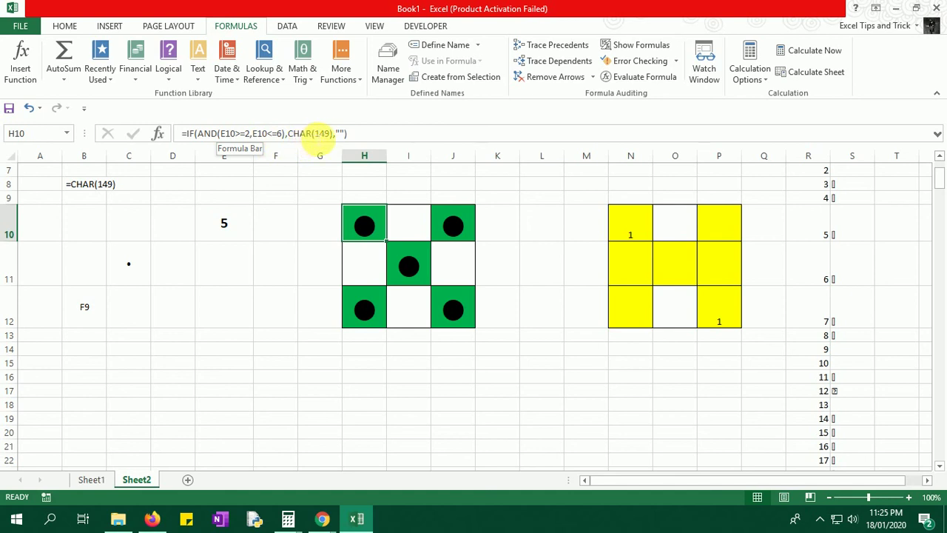
- Select the dice grid H10:J12
{"action": "left_click", "coordinate": [522, 277]}
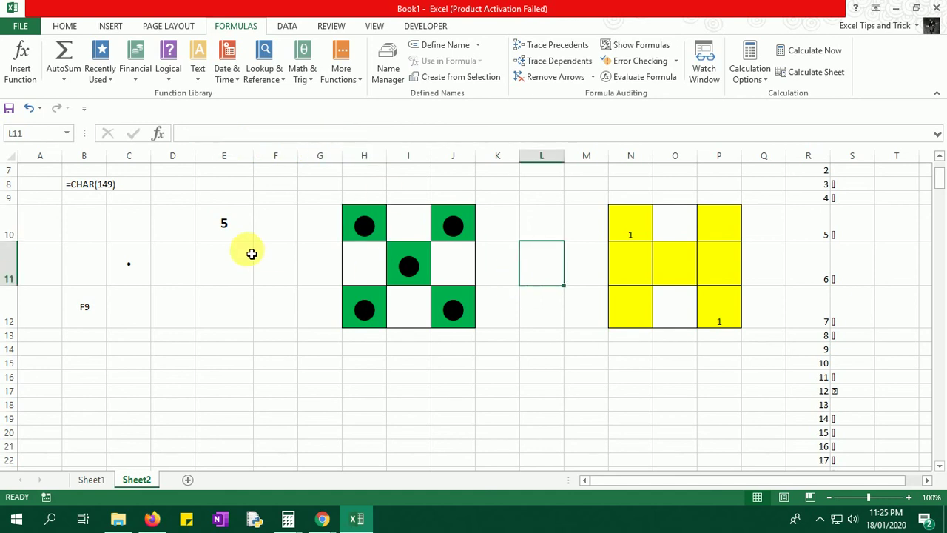
{"action": "left_click", "coordinate": [371, 237]}
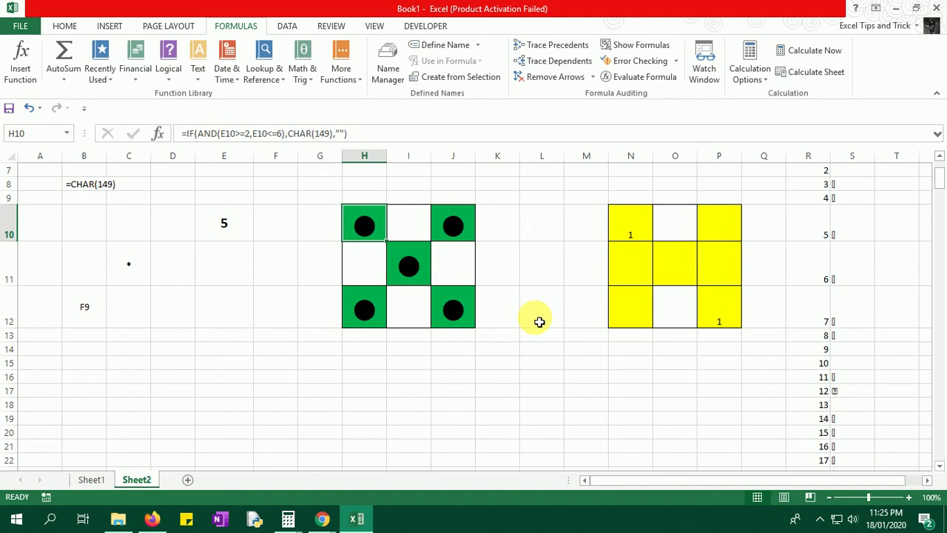
{"action": "key", "text": "shift+Right"}
{"action": "key", "text": "shift+Right"}
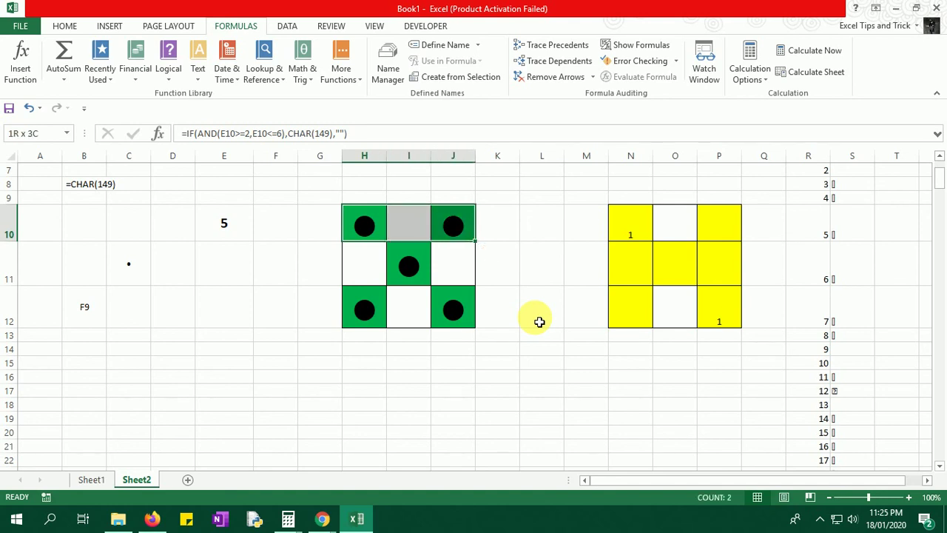
{"action": "key", "text": "shift+Down"}
{"action": "key", "text": "shift+Down"}
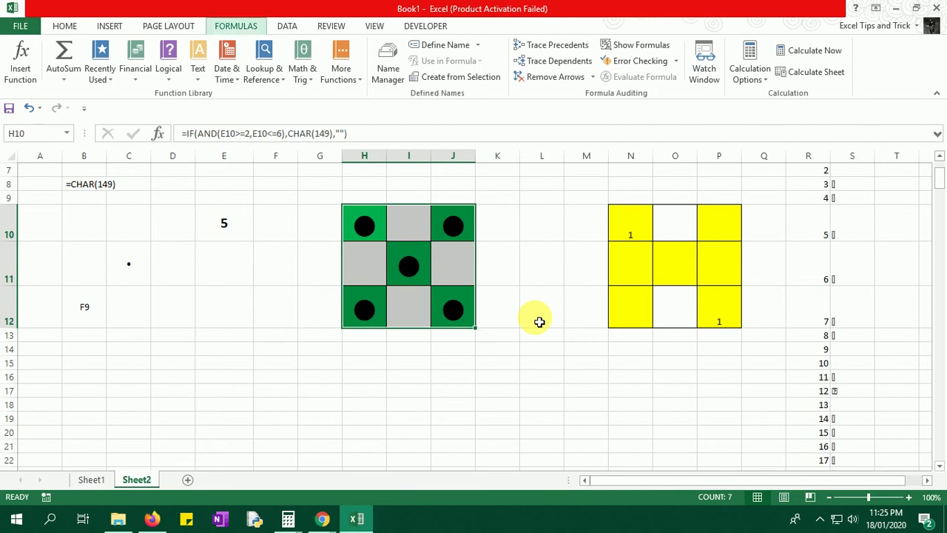
- Edit the bullet conditional formatting rule to use a red fill instead of green
{"action": "key", "text": "alt+o"}
{"action": "key", "text": "d"}
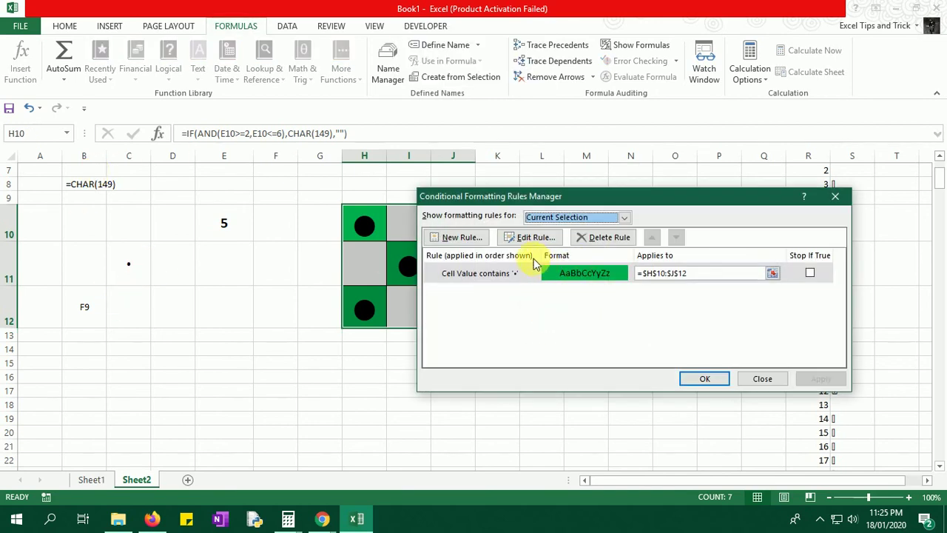
{"action": "left_click", "coordinate": [528, 236]}
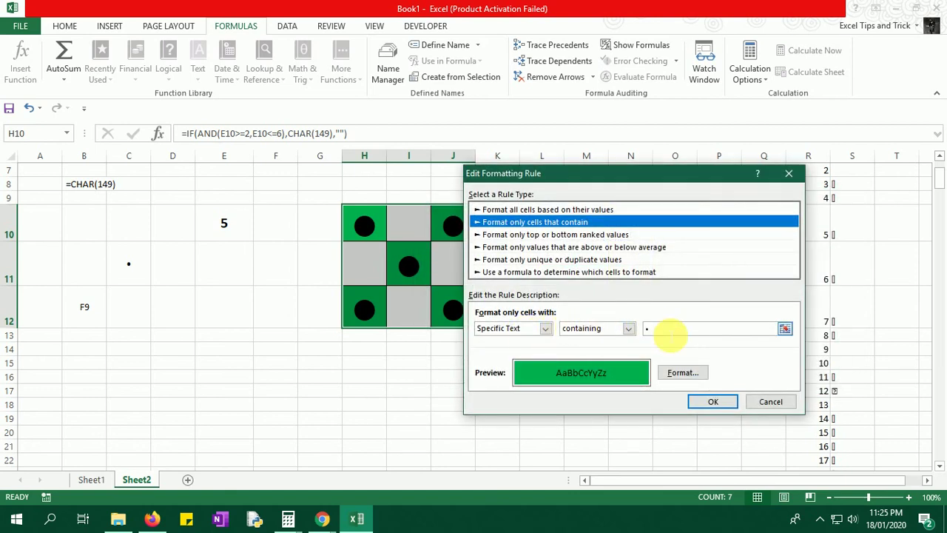
{"action": "left_click", "coordinate": [681, 372]}
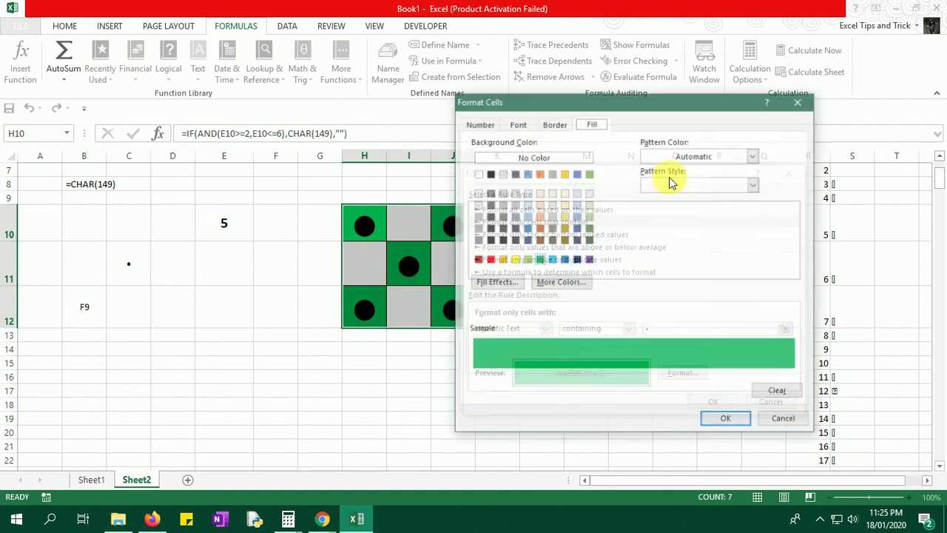
{"action": "left_click", "coordinate": [489, 259]}
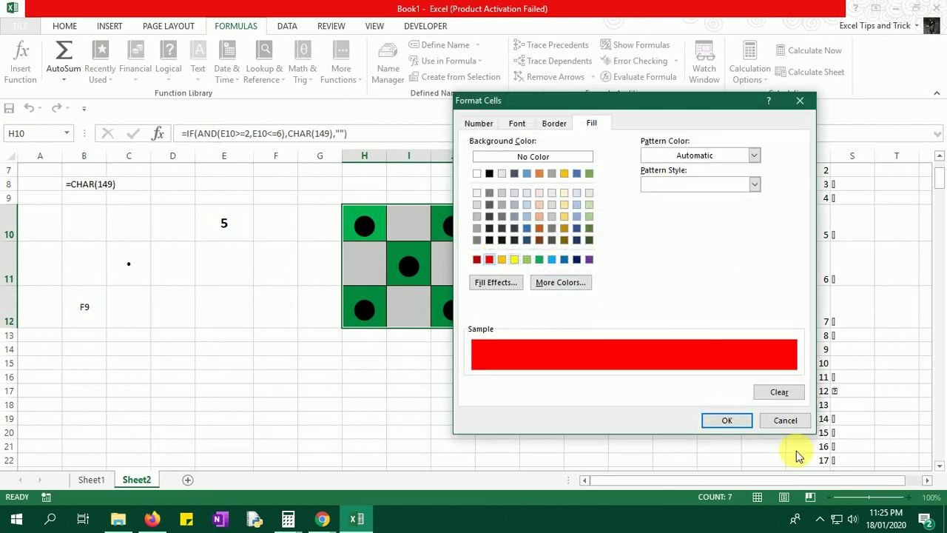
{"action": "left_click", "coordinate": [727, 421]}
{"action": "left_click", "coordinate": [715, 397]}
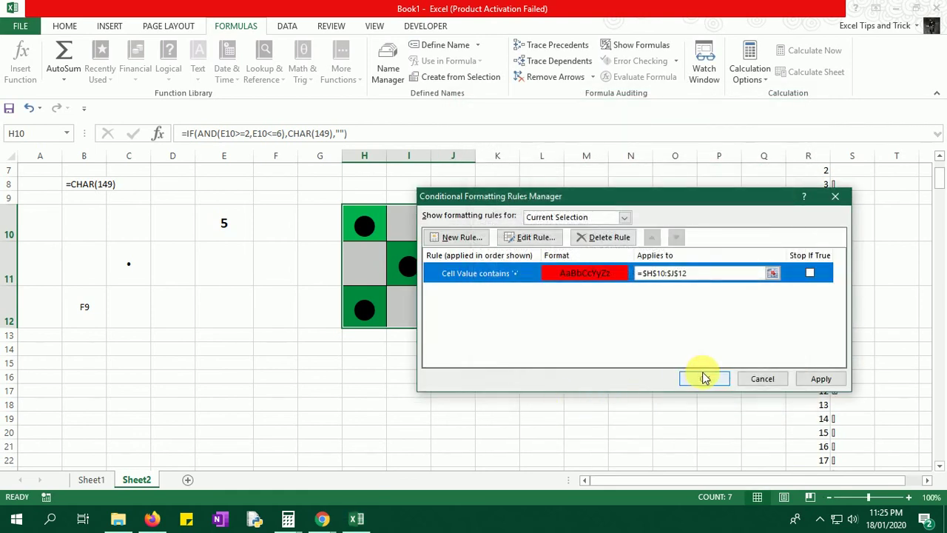
{"action": "left_click", "coordinate": [704, 379]}
- Recalculate three times with F9 until the die shows 2, red dots in H10 and J12
{"action": "key", "text": "F9"}
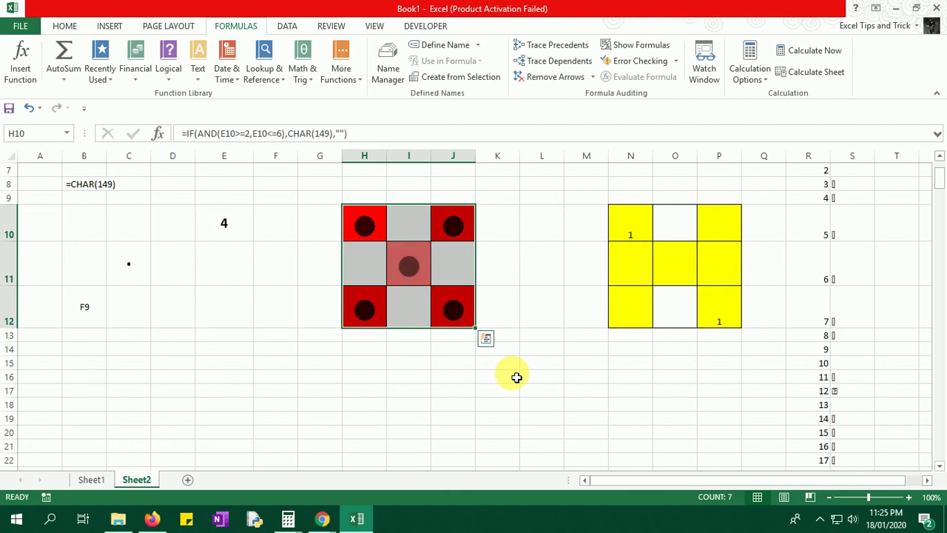
{"action": "key", "text": "F9"}
{"action": "key", "text": "F9"}
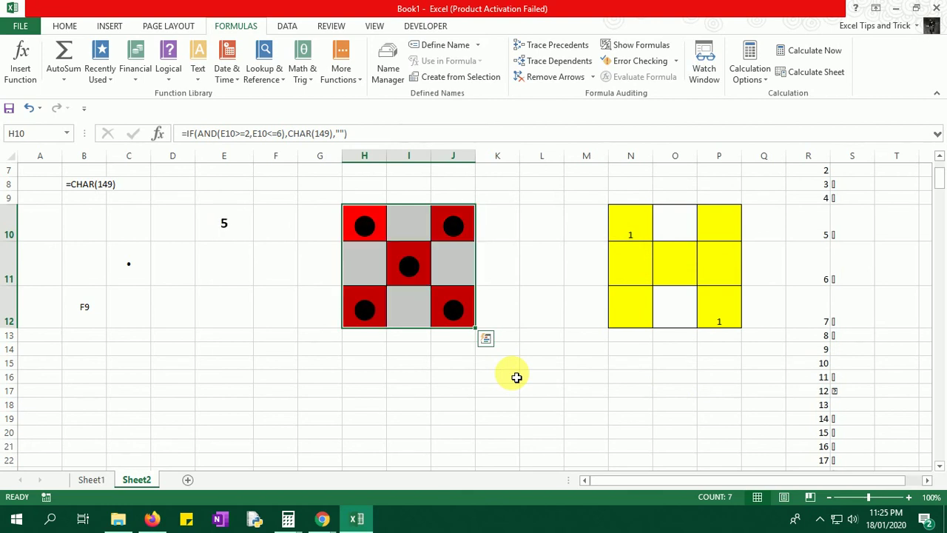
{"action": "key", "text": "F9"}
{"action": "key", "text": "F9"}
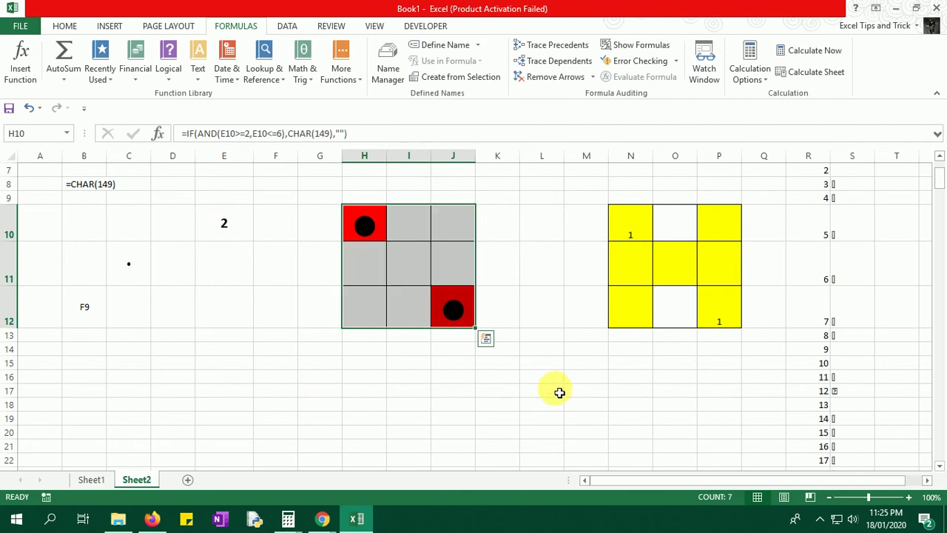
{"action": "left_click", "coordinate": [561, 392]}
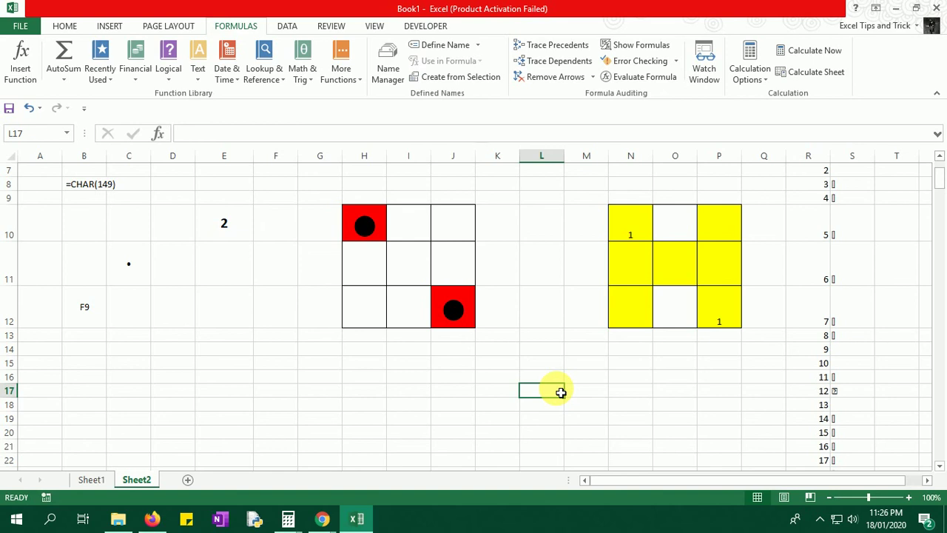
{"action": "key", "text": "alt"}
{"action": "scroll", "coordinate": [380, 417], "scroll_direction": "up", "scroll_amount": 1}
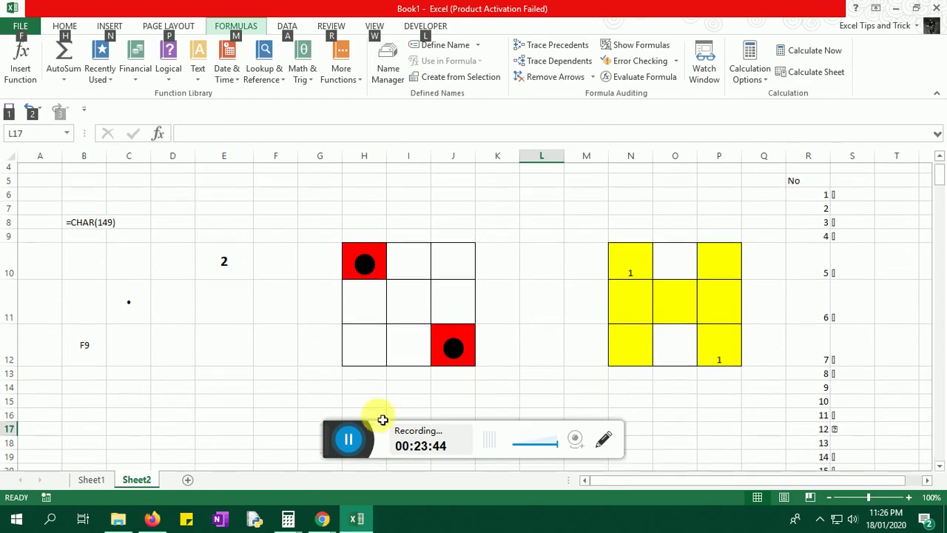